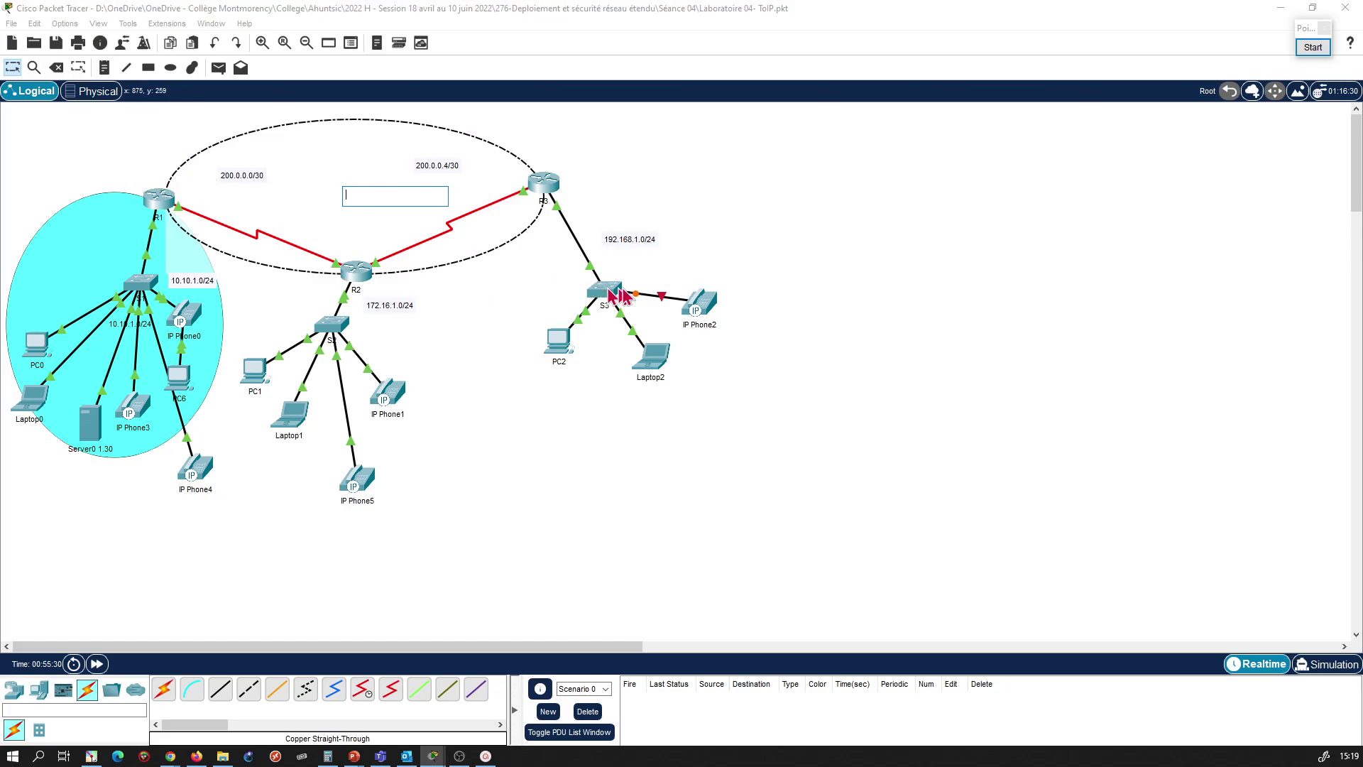
Step: Open router R3's command line, enable privileged mode and enter global configuration mode
left_click(546, 186)
left_click_drag(593, 135, 947, 71)
left_click(838, 120)
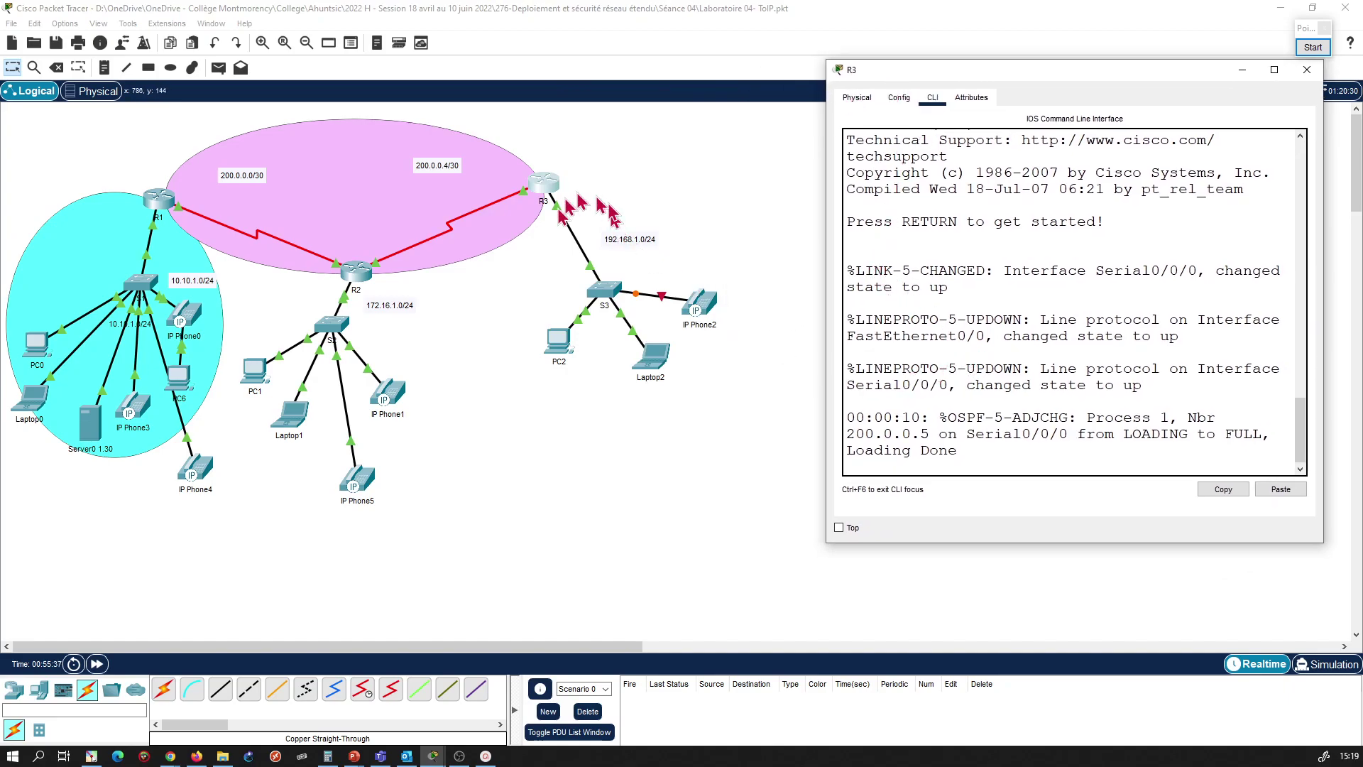
key("Return")
type("en")
key("Return")
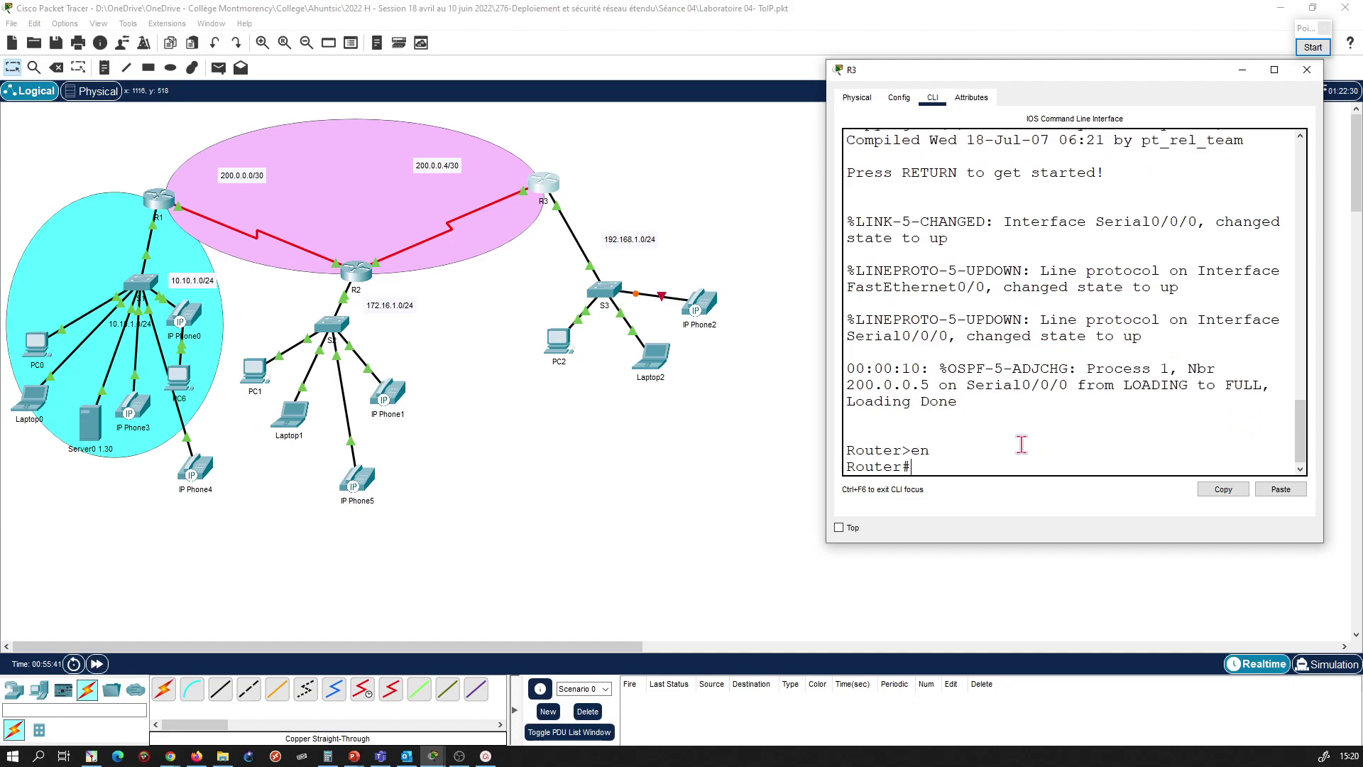
type("conf t")
key("Return")
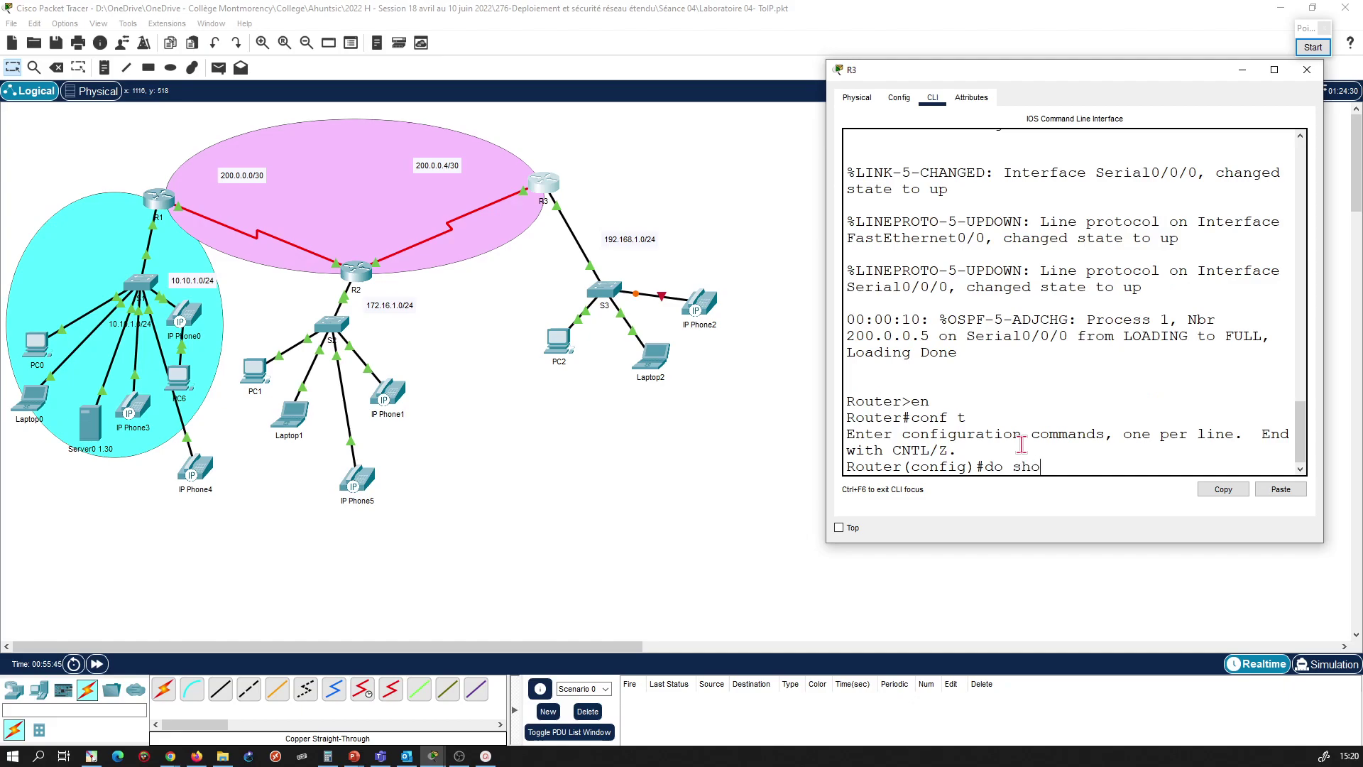
Step: Display R3's running configuration through to its end and enlarge the router's window
type("do show run")
key("Return")
key("space")
key("space")
key("space")
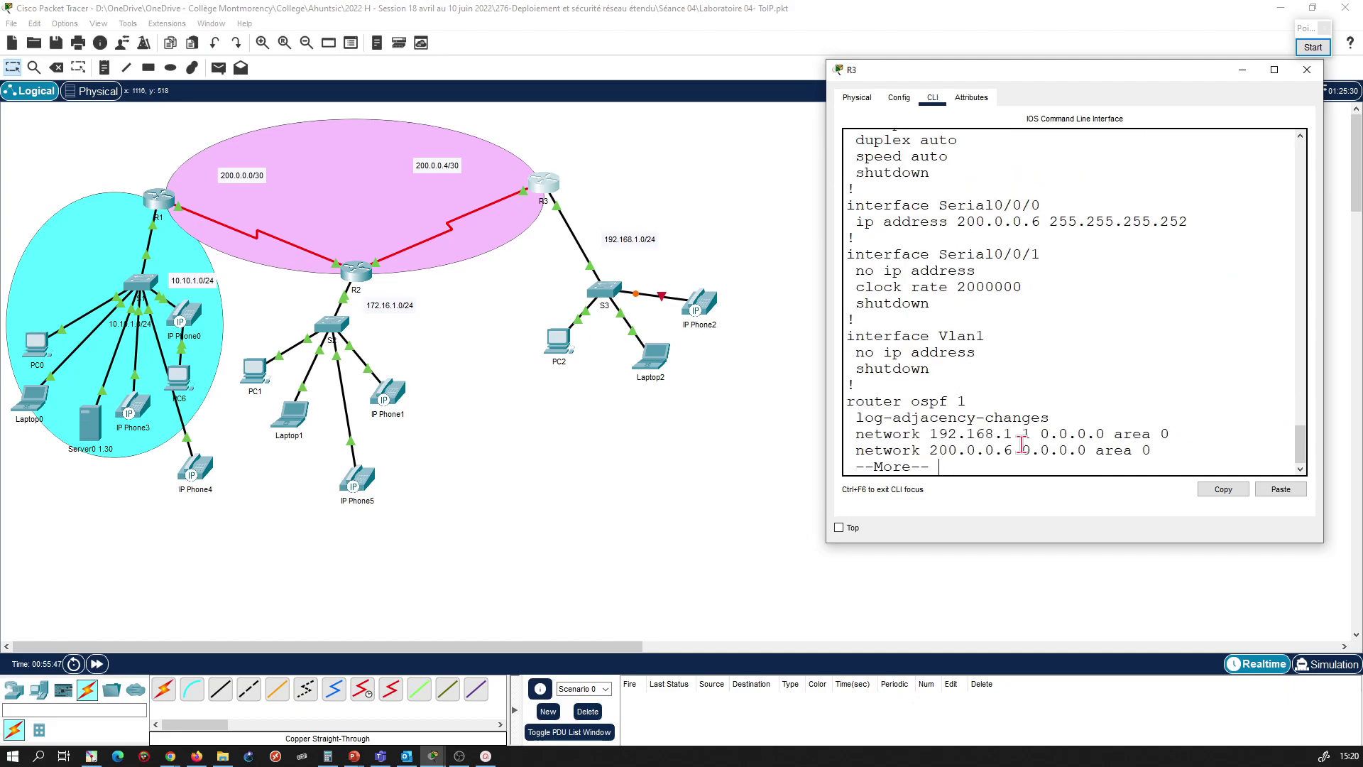
left_click_drag(827, 543, 710, 667)
scroll(901, 450, "up", 10)
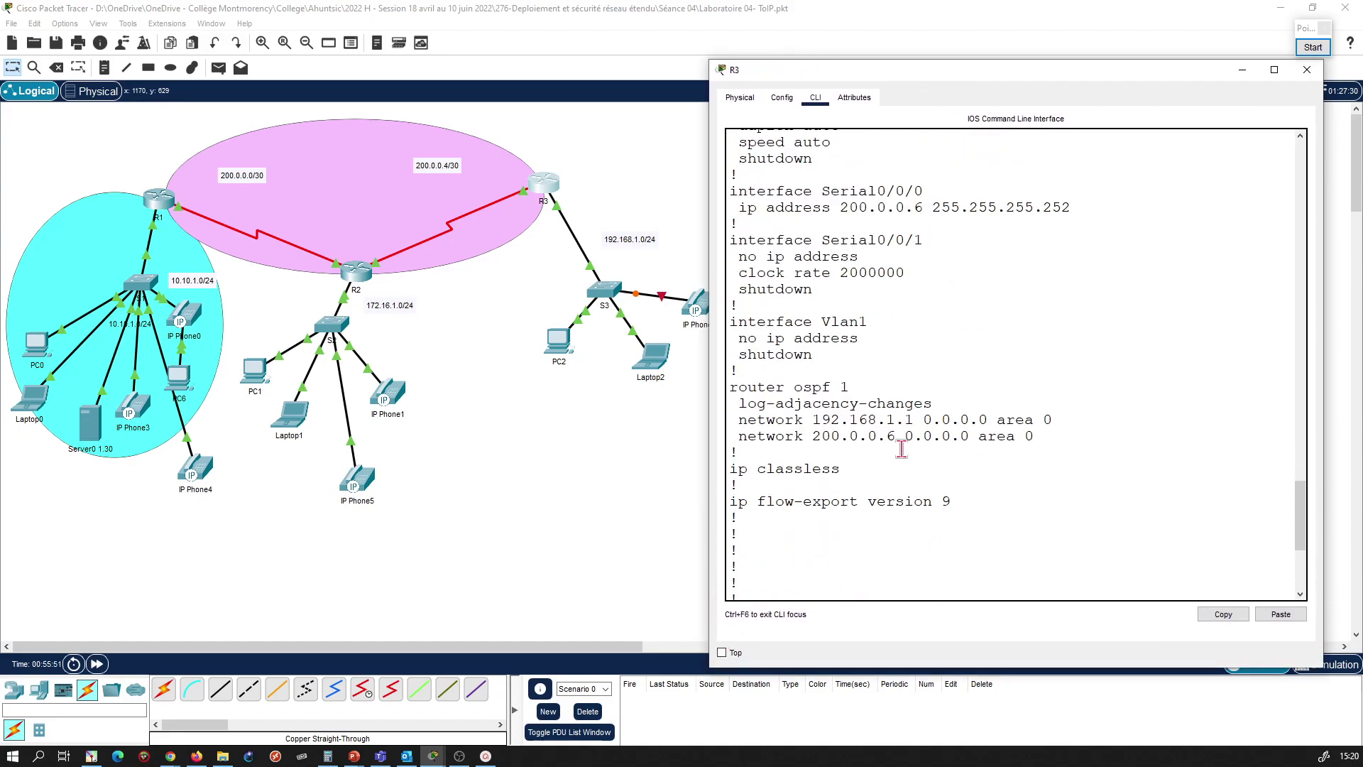
Step: Examine the FastEthernet0/0 and Serial0/0/0 addresses and the OSPF networks in R3's running configuration
scroll(900, 450, "up", 2)
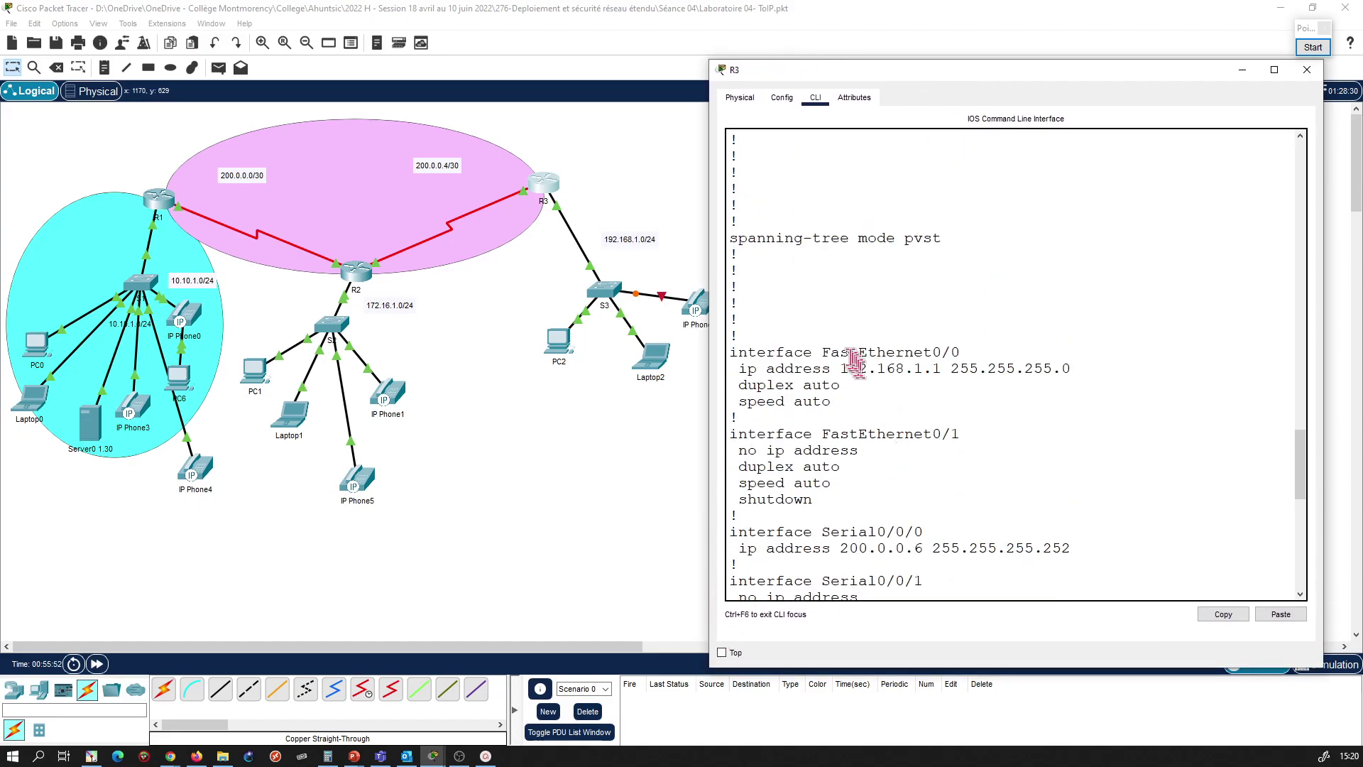
left_click_drag(832, 370, 984, 377)
left_click_drag(886, 352, 959, 352)
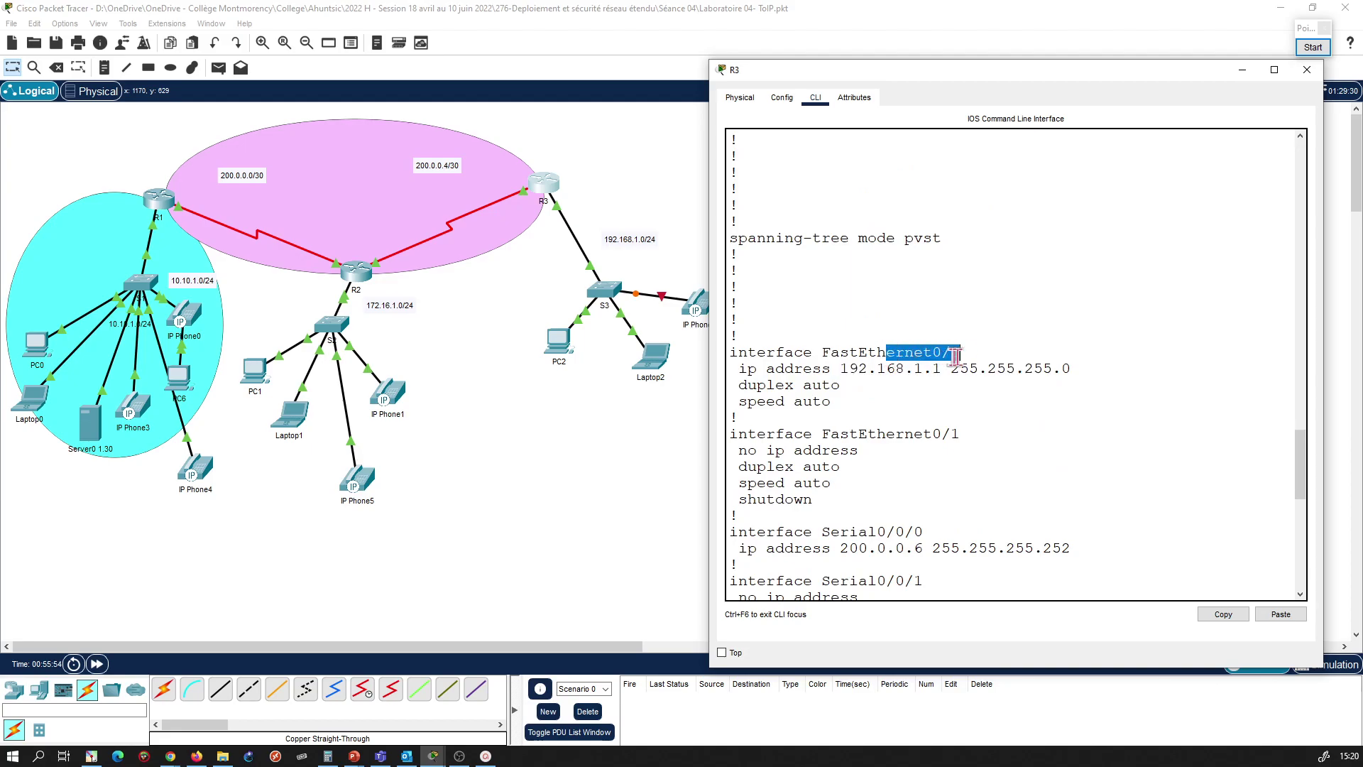
left_click(852, 372)
scroll(866, 406, "up", 3)
scroll(866, 406, "up", 2)
scroll(867, 405, "down", 8)
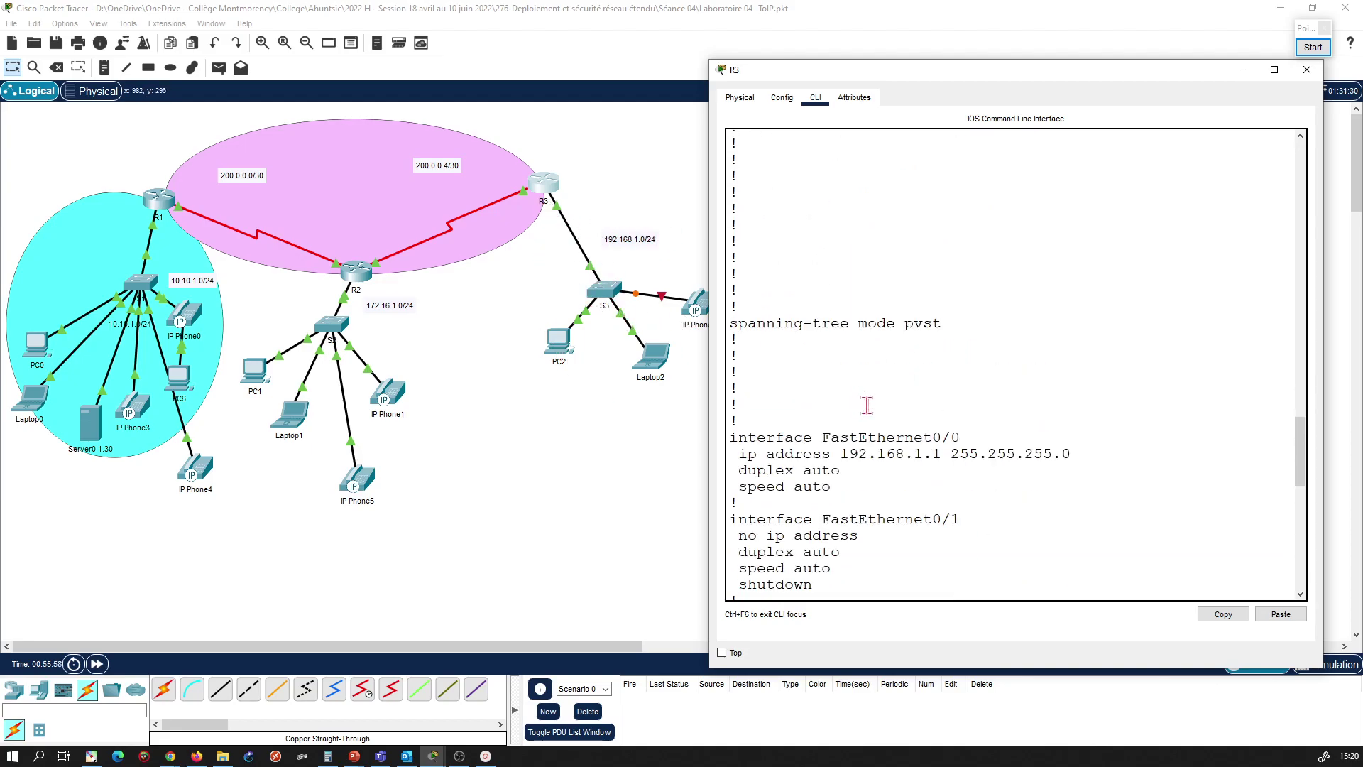
left_click_drag(784, 404, 960, 420)
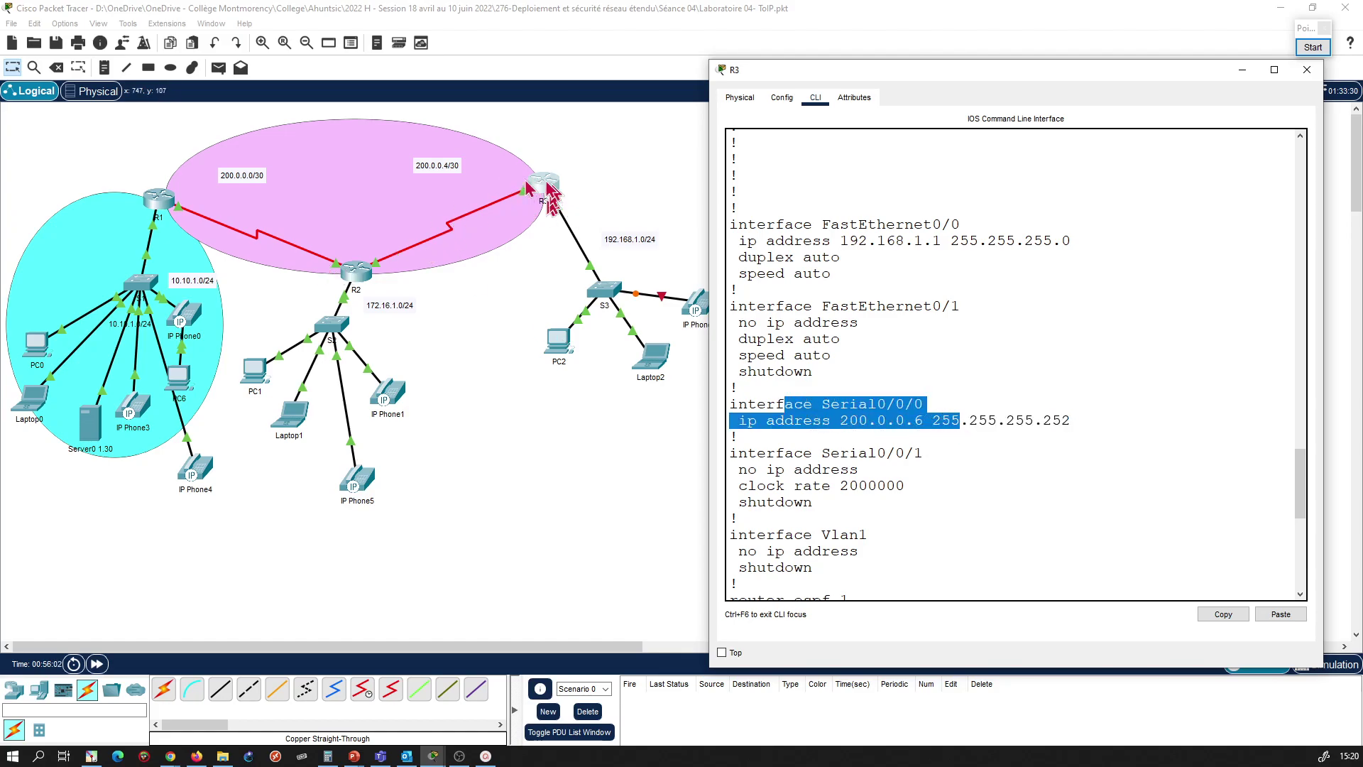
left_click_drag(822, 404, 927, 423)
left_click(1022, 419)
scroll(946, 435, "down", 5)
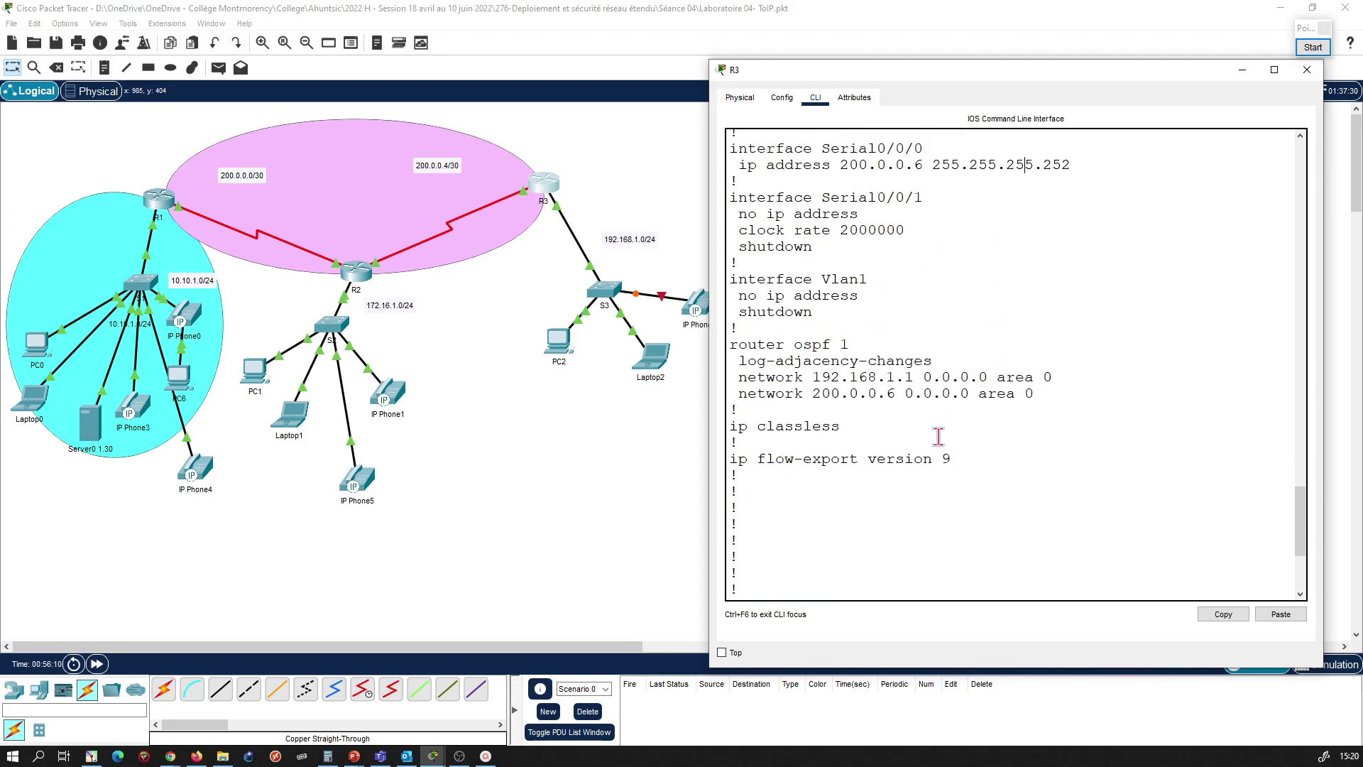
left_click_drag(776, 361, 837, 408)
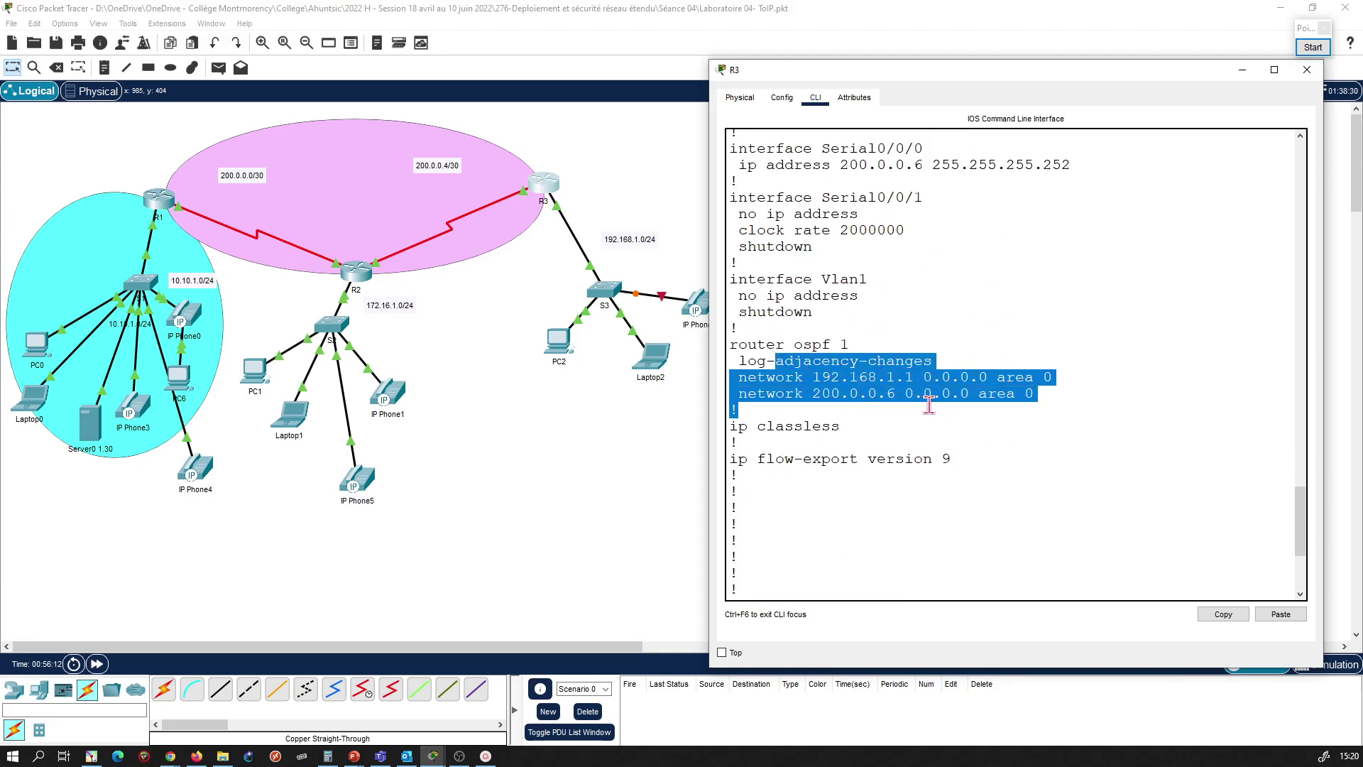
scroll(936, 411, "down", 4)
left_click(918, 444)
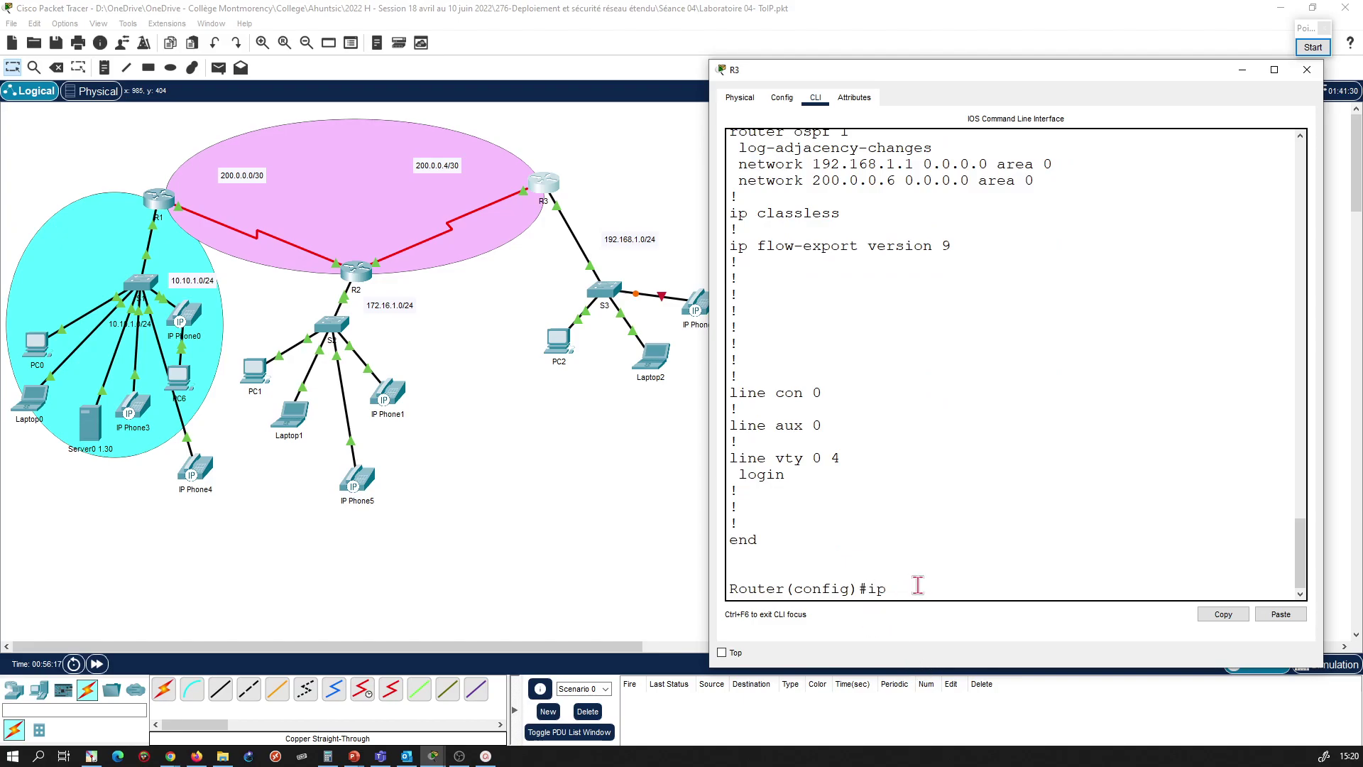
Step: Exclude the address 192.168.1.1 from DHCP assignment on R3
type("ip dhc")
key("Tab")
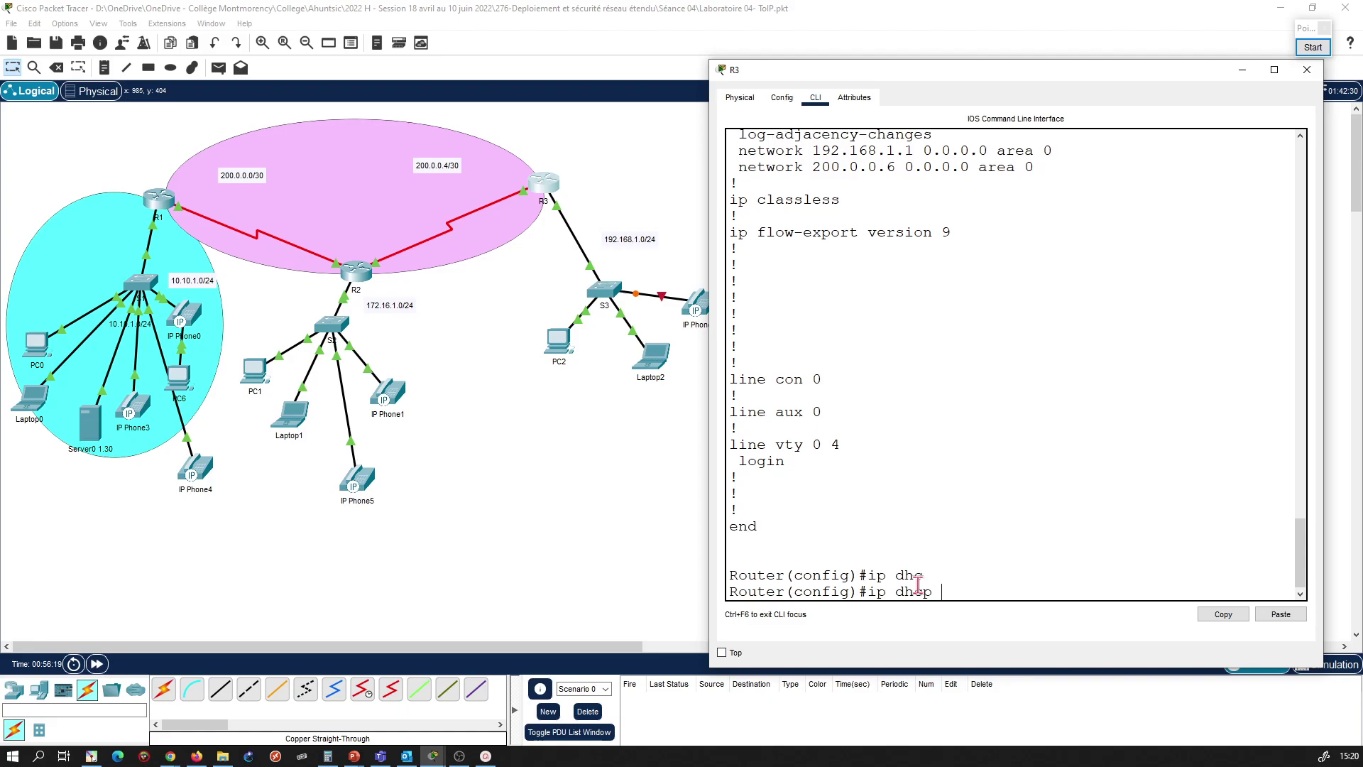
type("exc")
key("Tab")
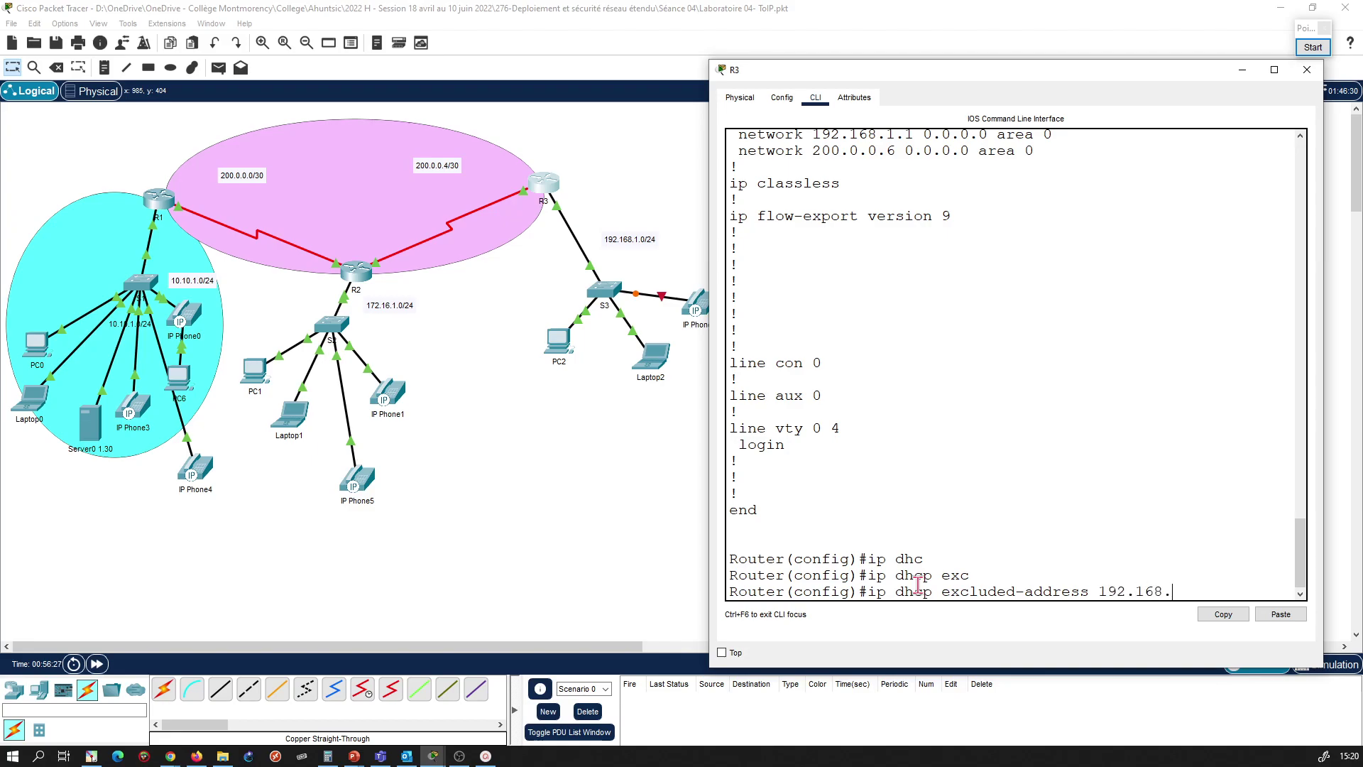
scroll(922, 429, "up", 3)
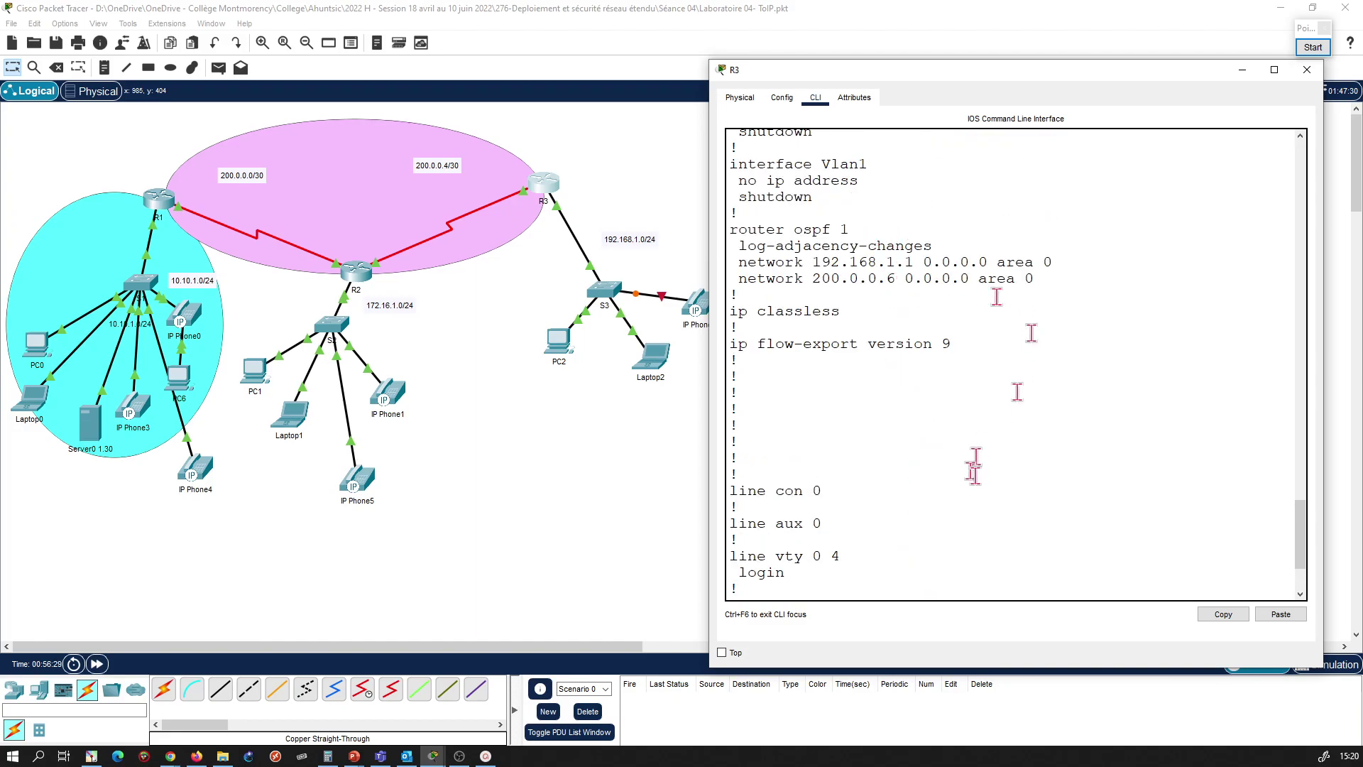
scroll(971, 471, "down", 3)
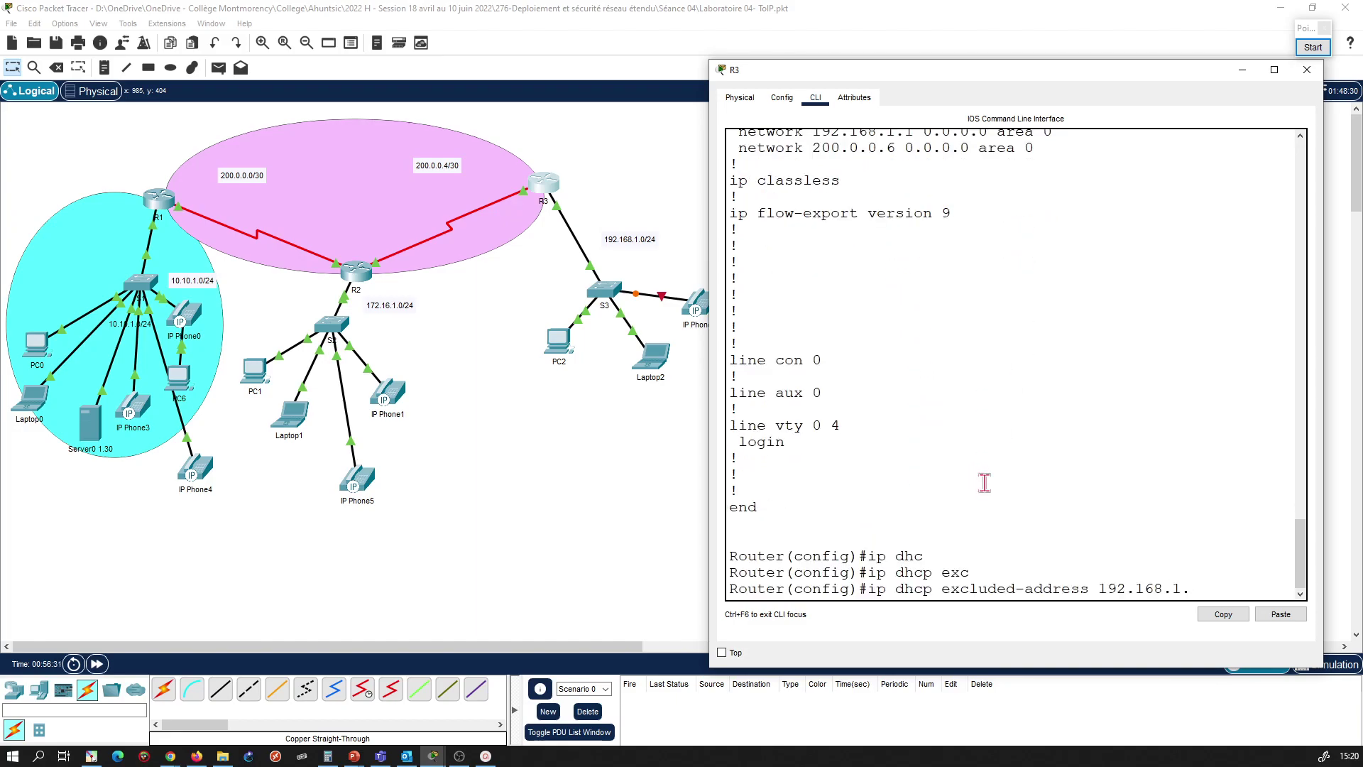
key("Return")
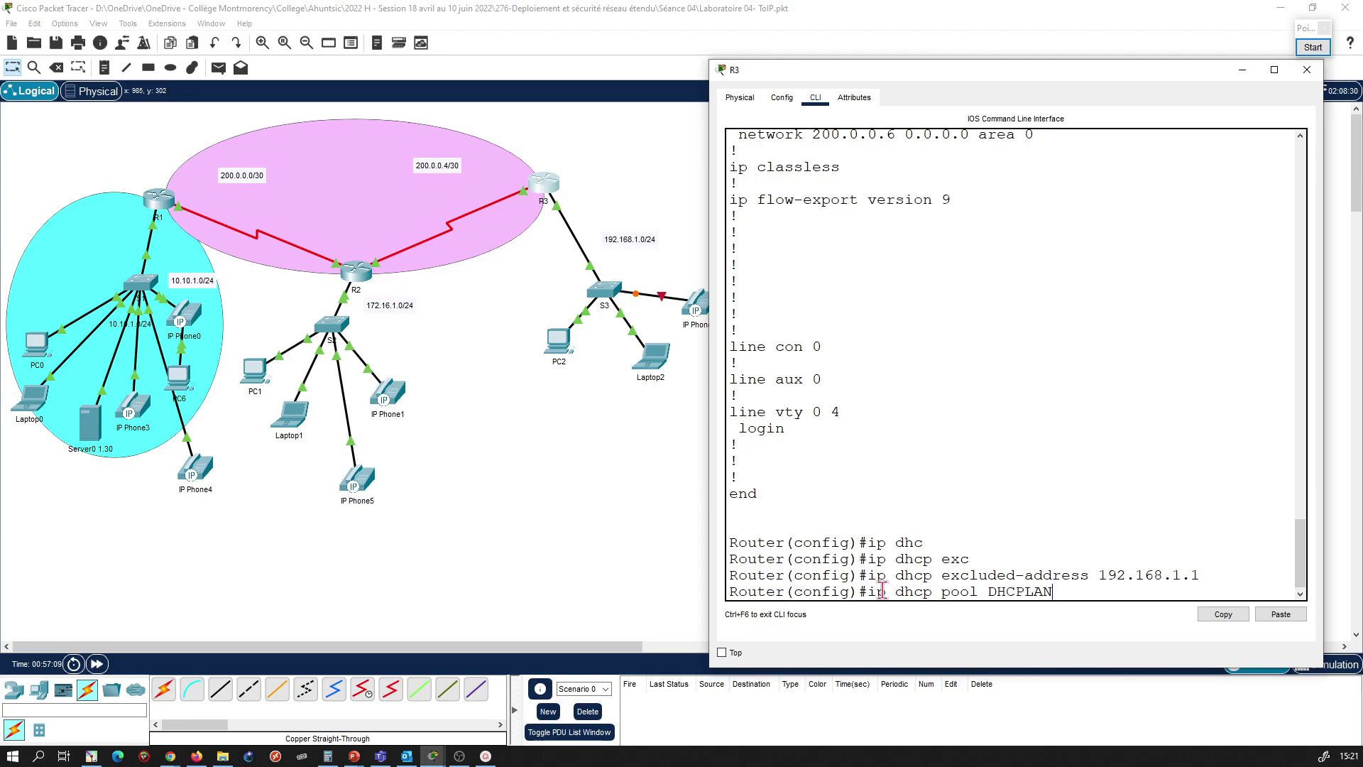
Step: Create the DHCP pool DHCPLANR3 on R3 with network 192.168.1.0 and mask 255.255.255.0
type("3")
key("Return")
type("net")
key("Tab")
type("1.")
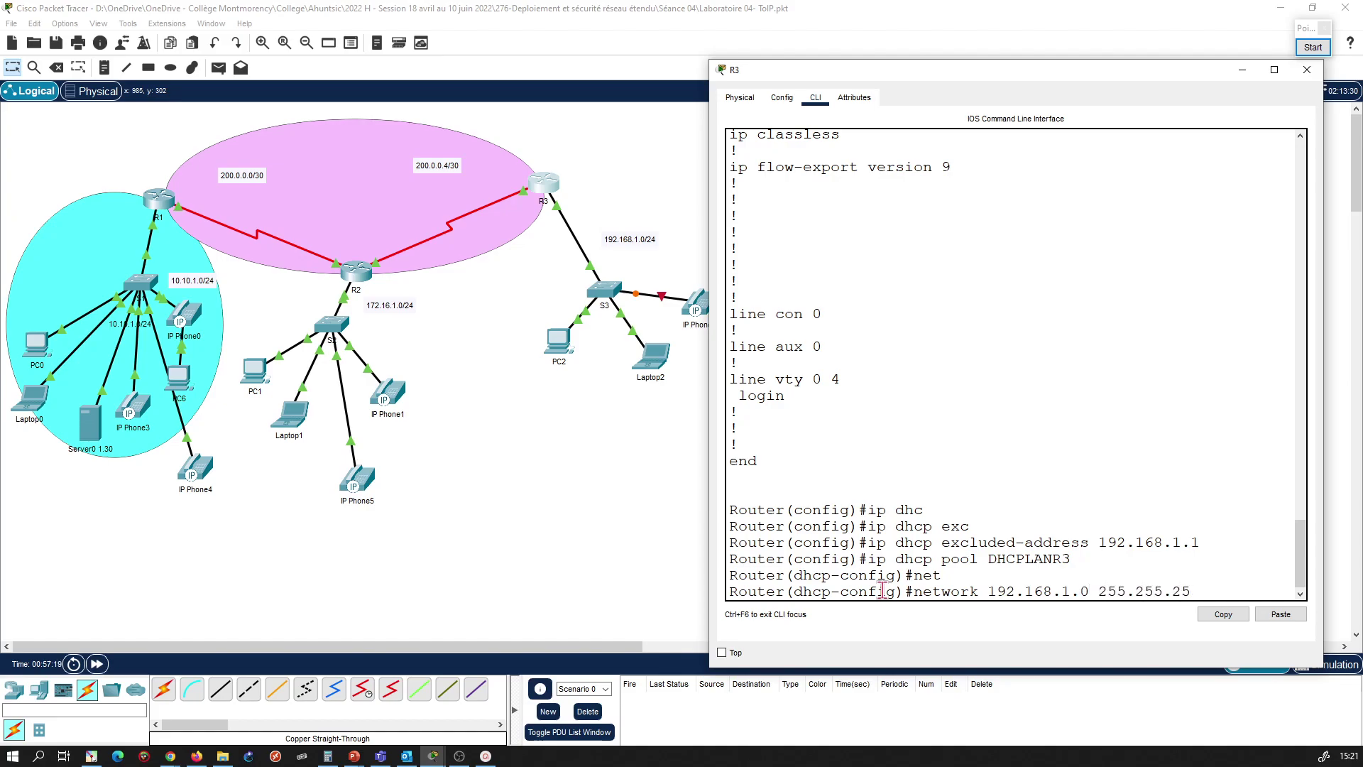
type("0")
key("Return")
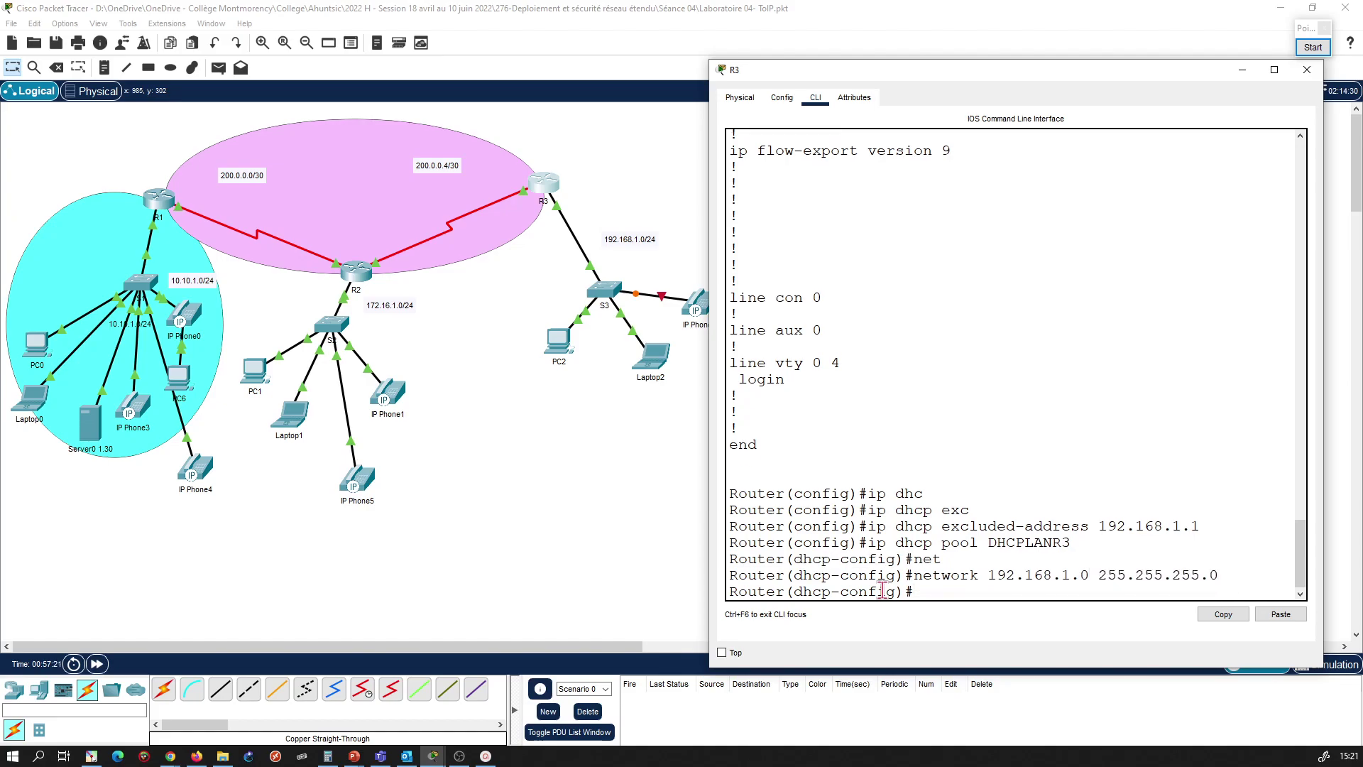
Step: Set the DHCP pool's default router to 192.168.1.1 and its DNS server to 10.10.1.30
type("def")
key("Tab")
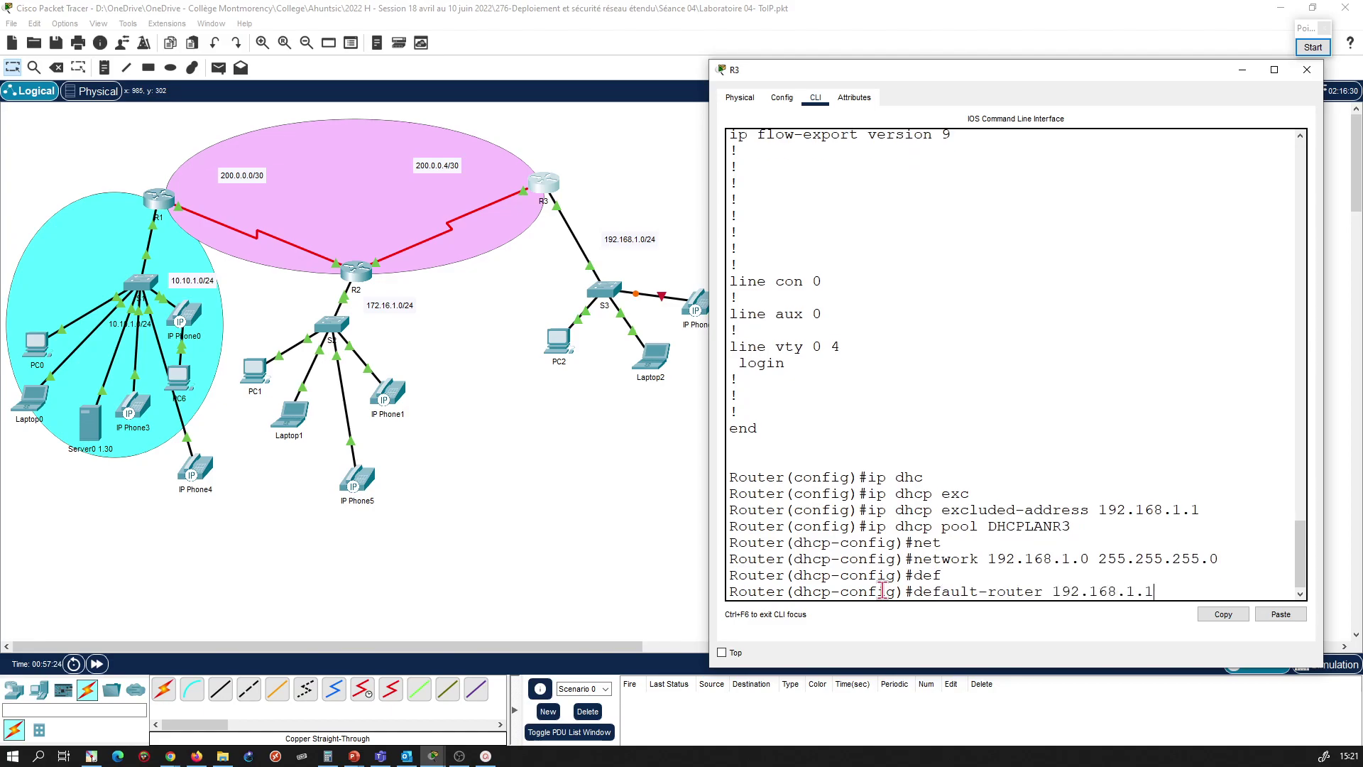
key("Return")
type("dns")
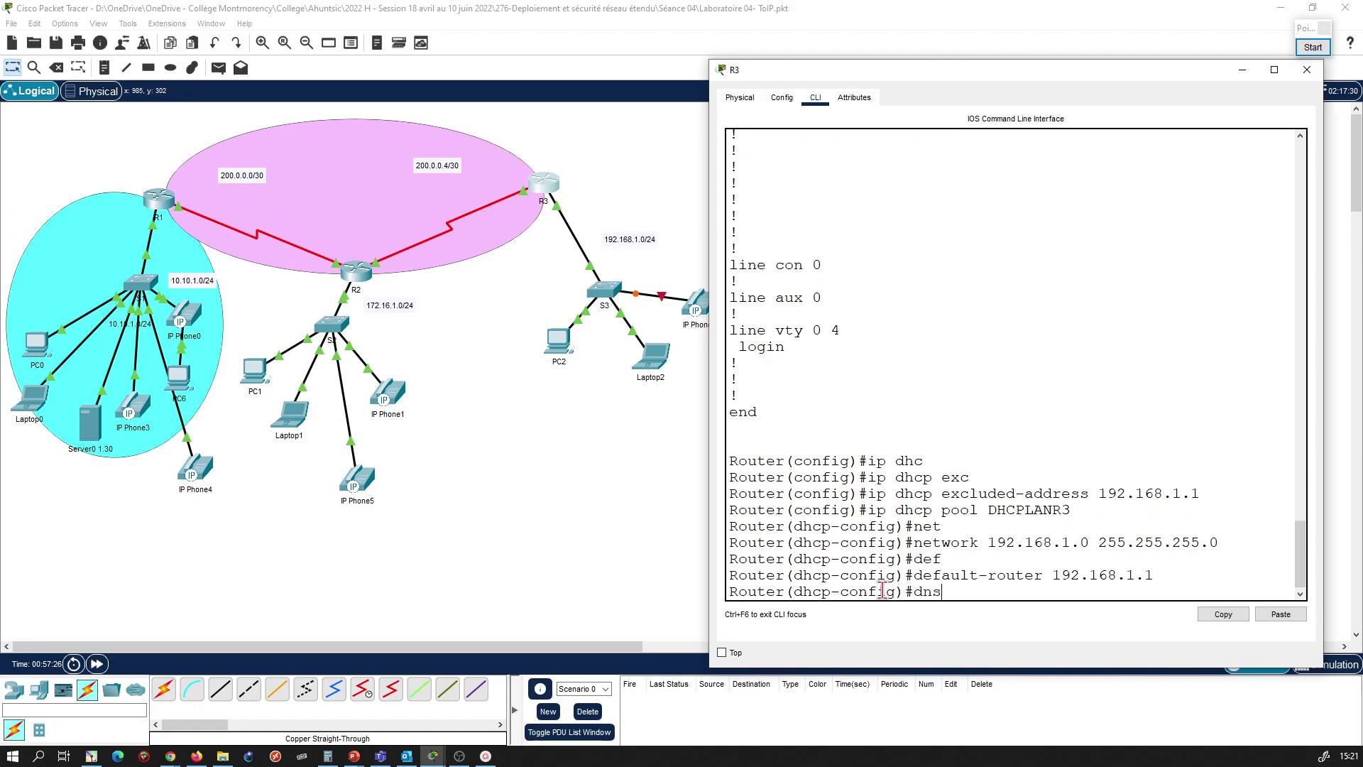
key("Tab")
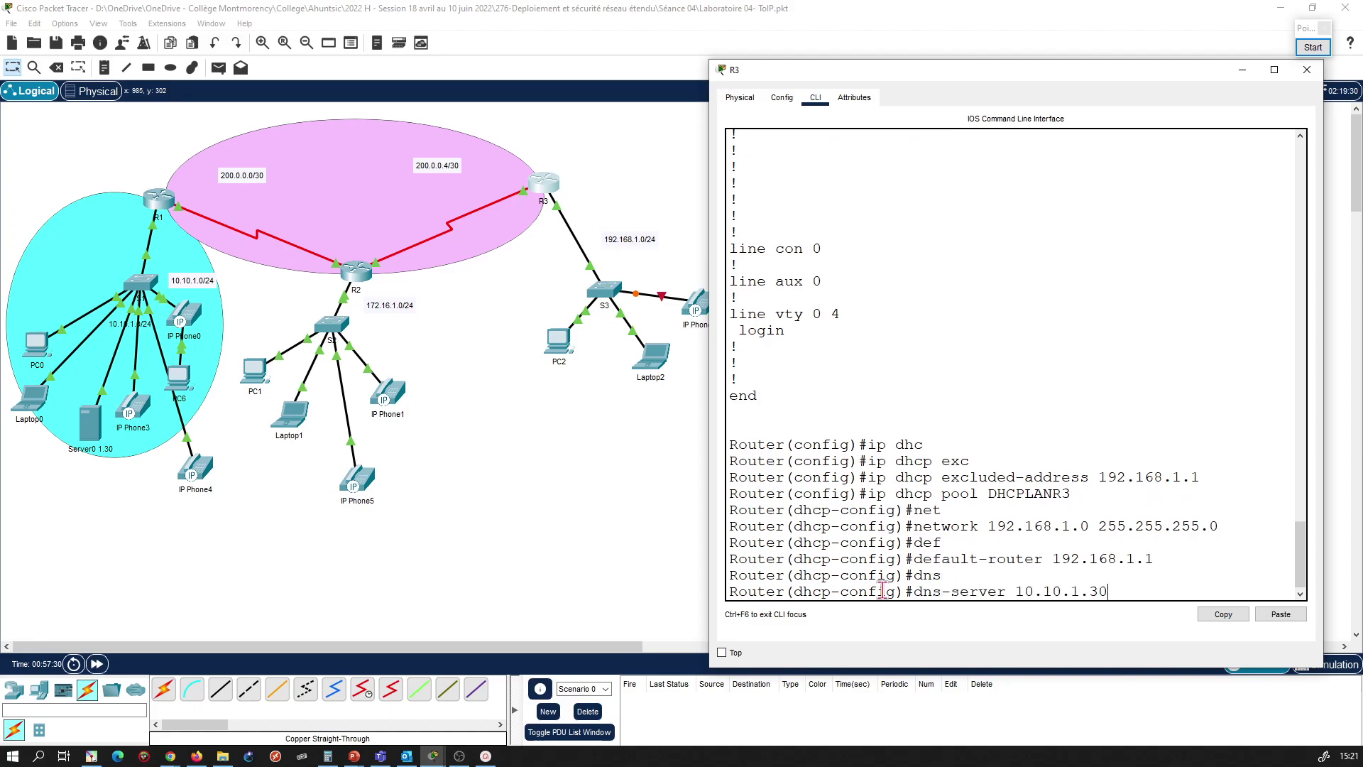
key("Return")
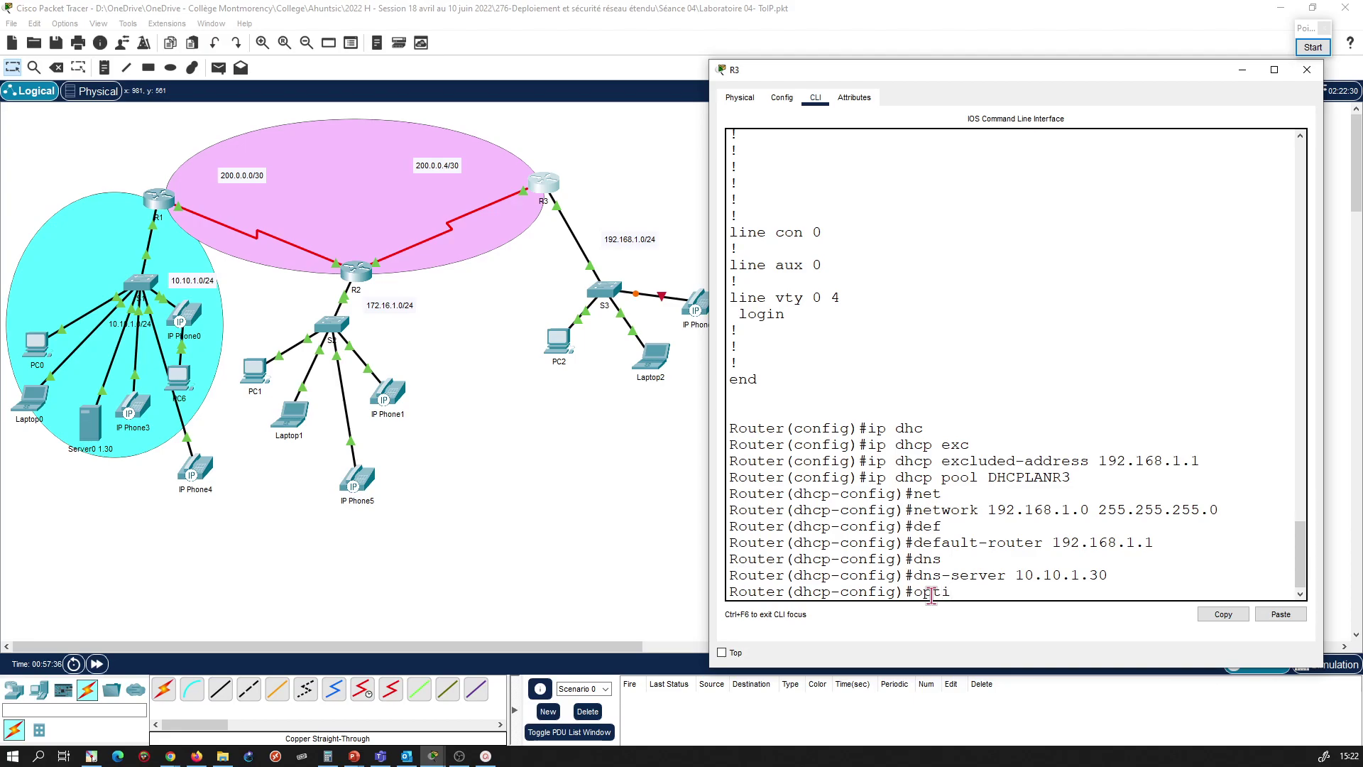
Step: Add option 150 with the IP address 192.168.1.1 to R3's DHCP pool
type("opti")
key("Tab")
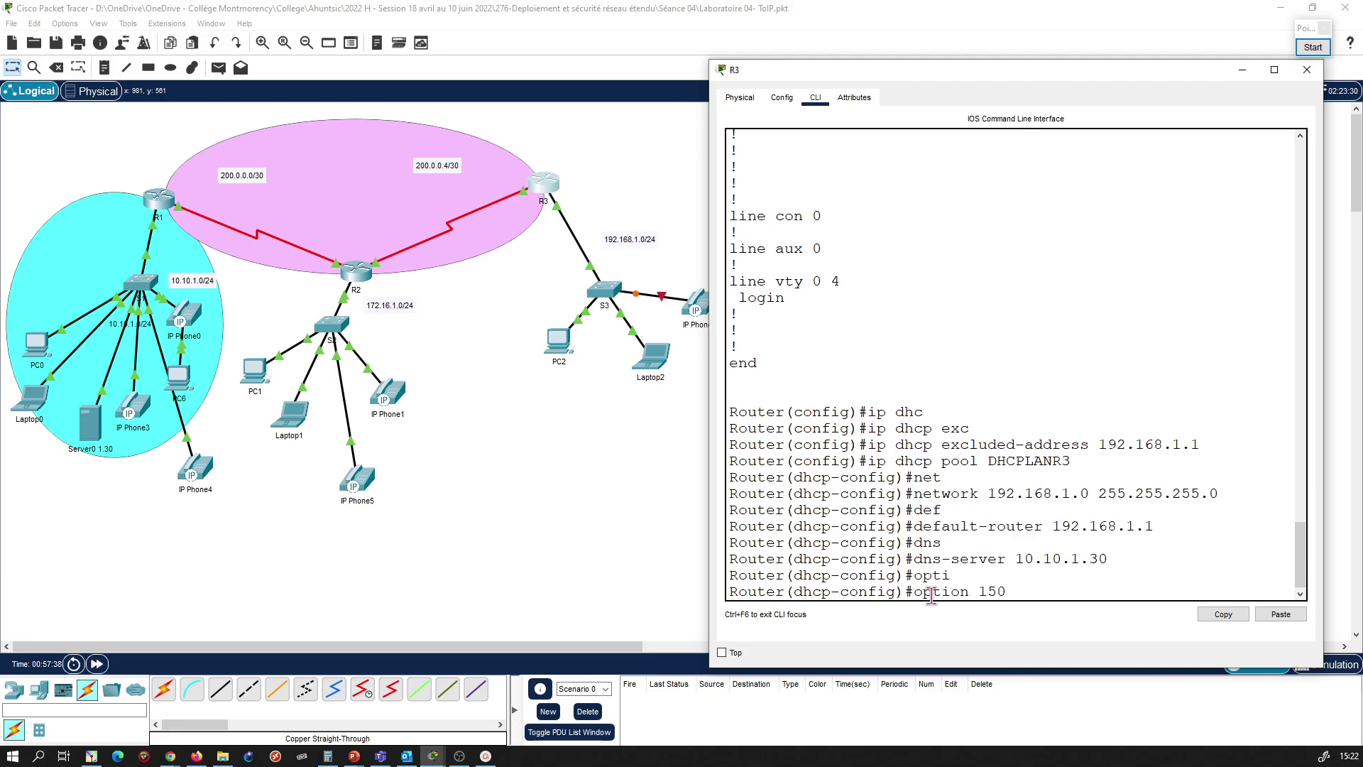
type("150 ip")
key("Tab")
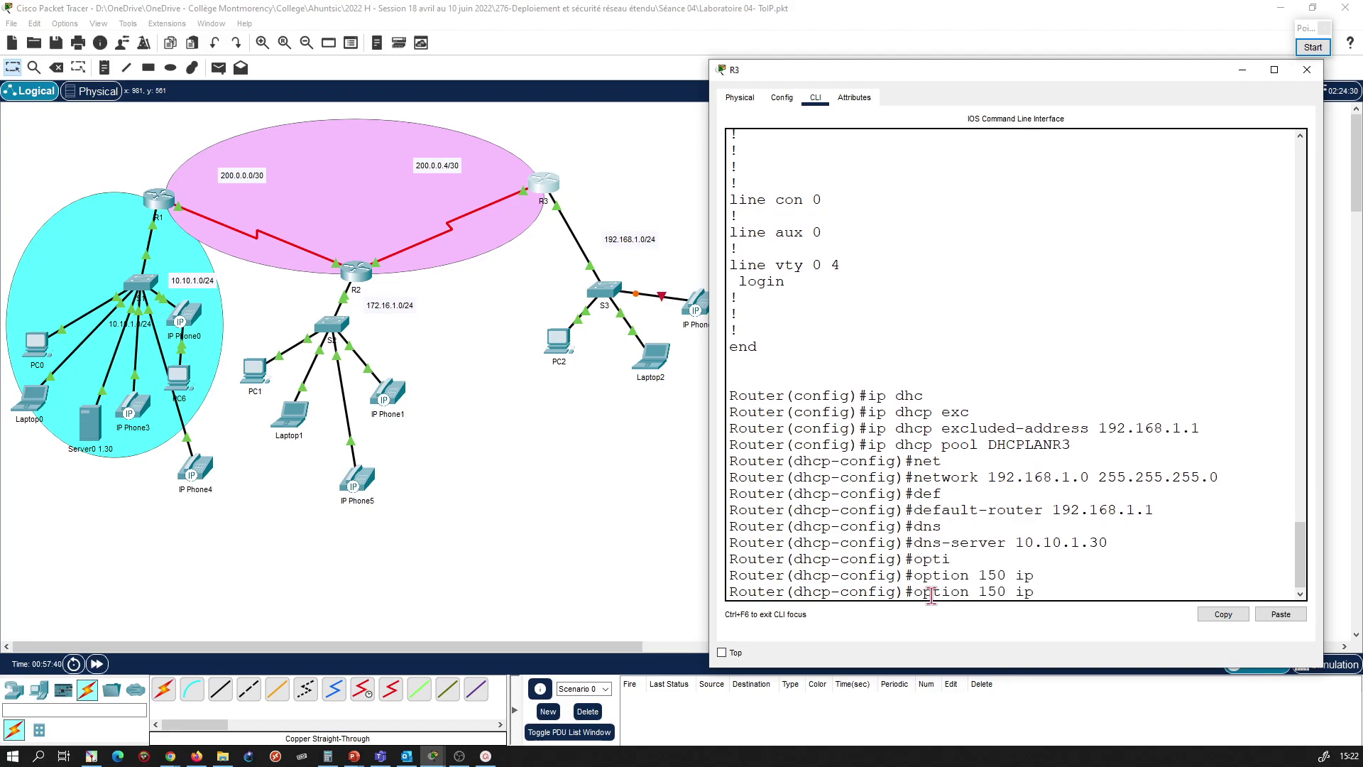
type("192.168.1.1")
key("Return")
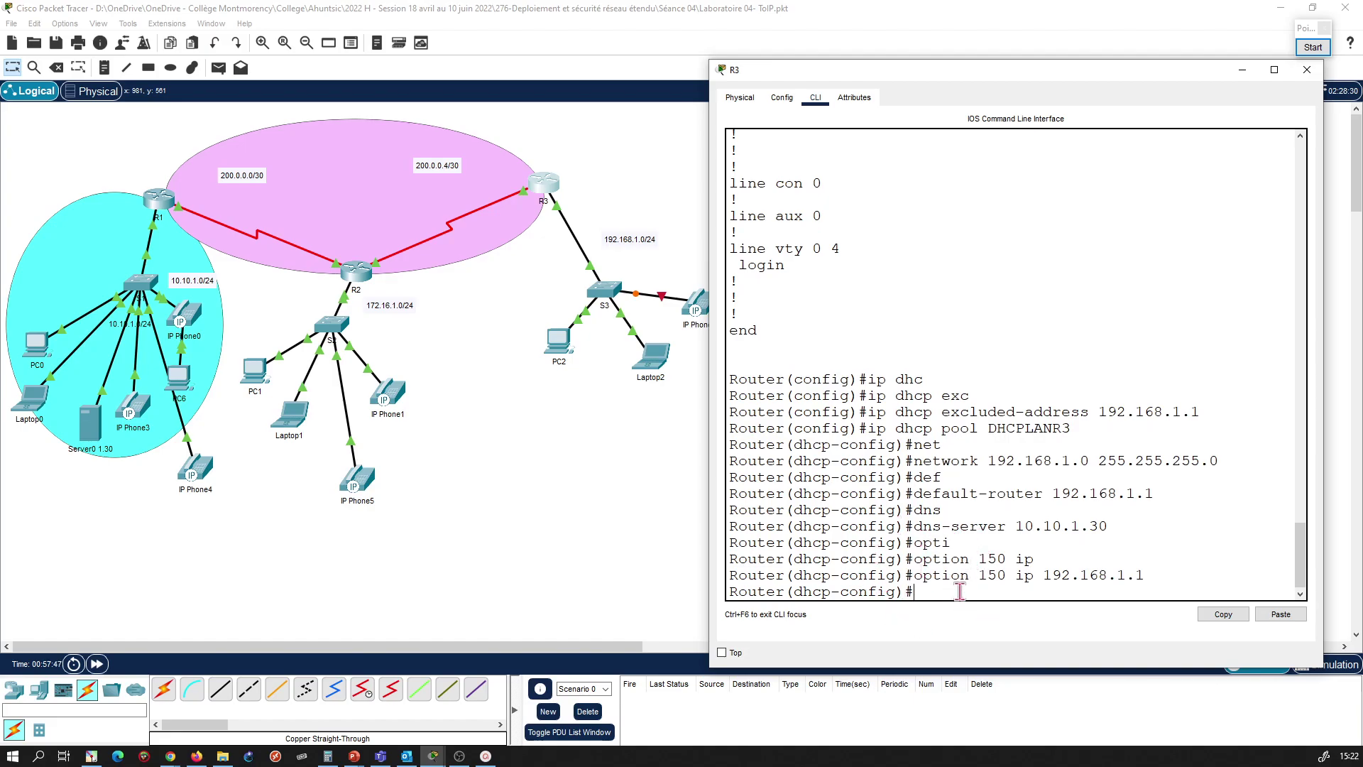
key("Return")
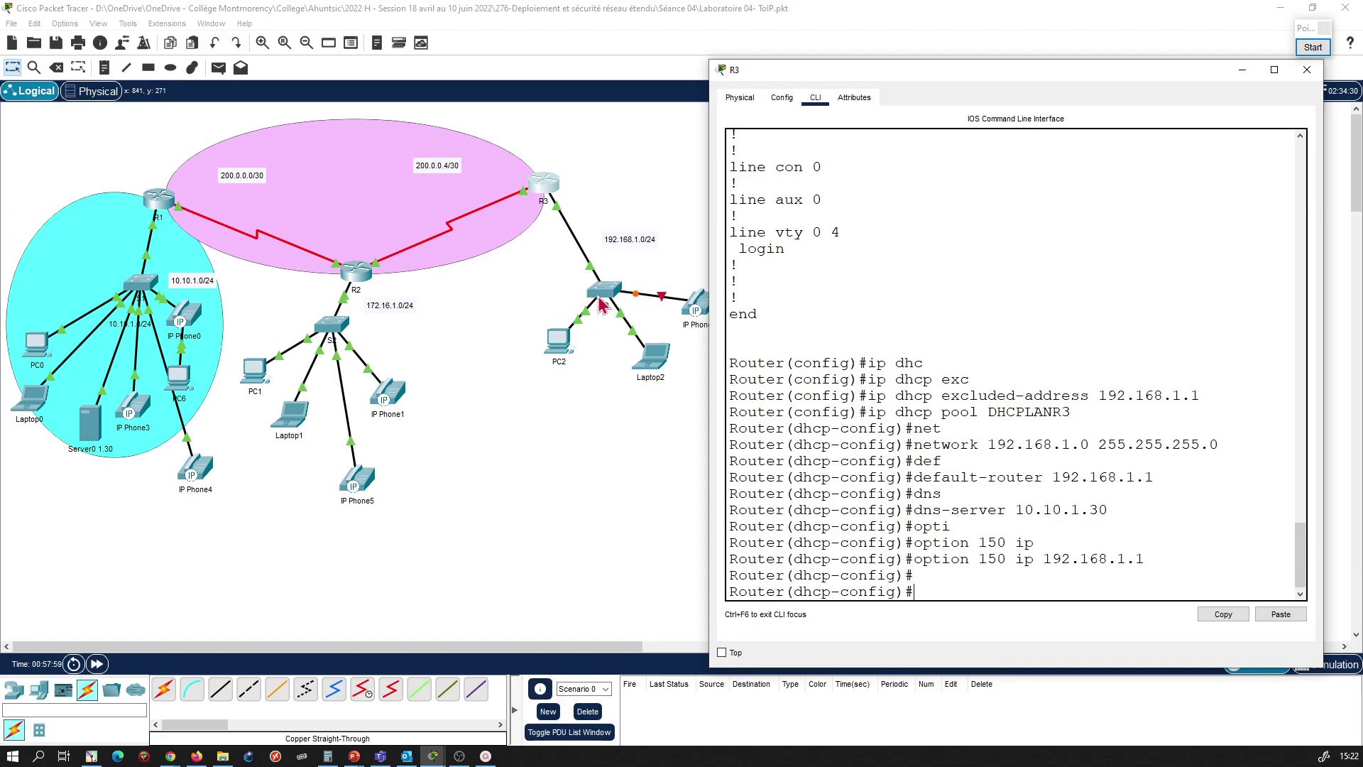
Step: Open switch S3's command line, enable privileged mode and enter global configuration mode
left_click(533, 301)
left_click(604, 291)
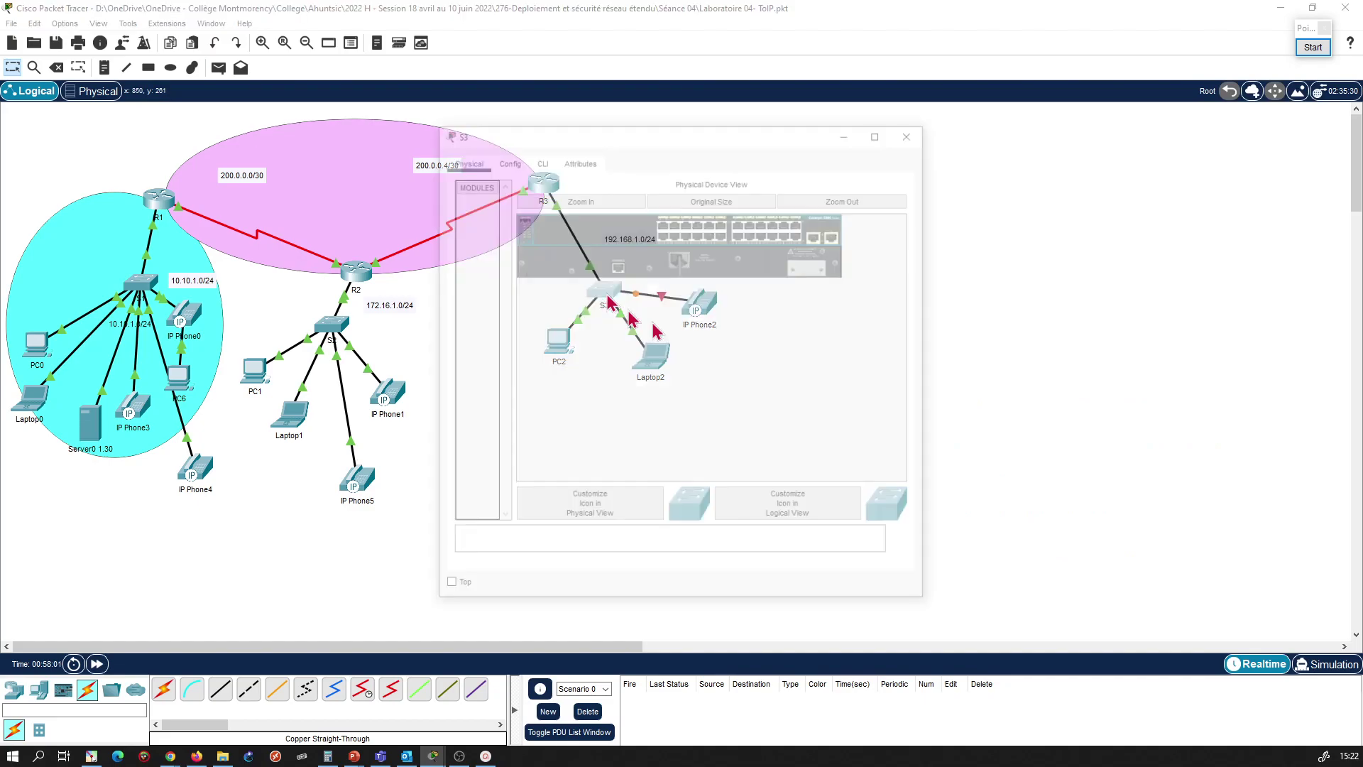
left_click(853, 157)
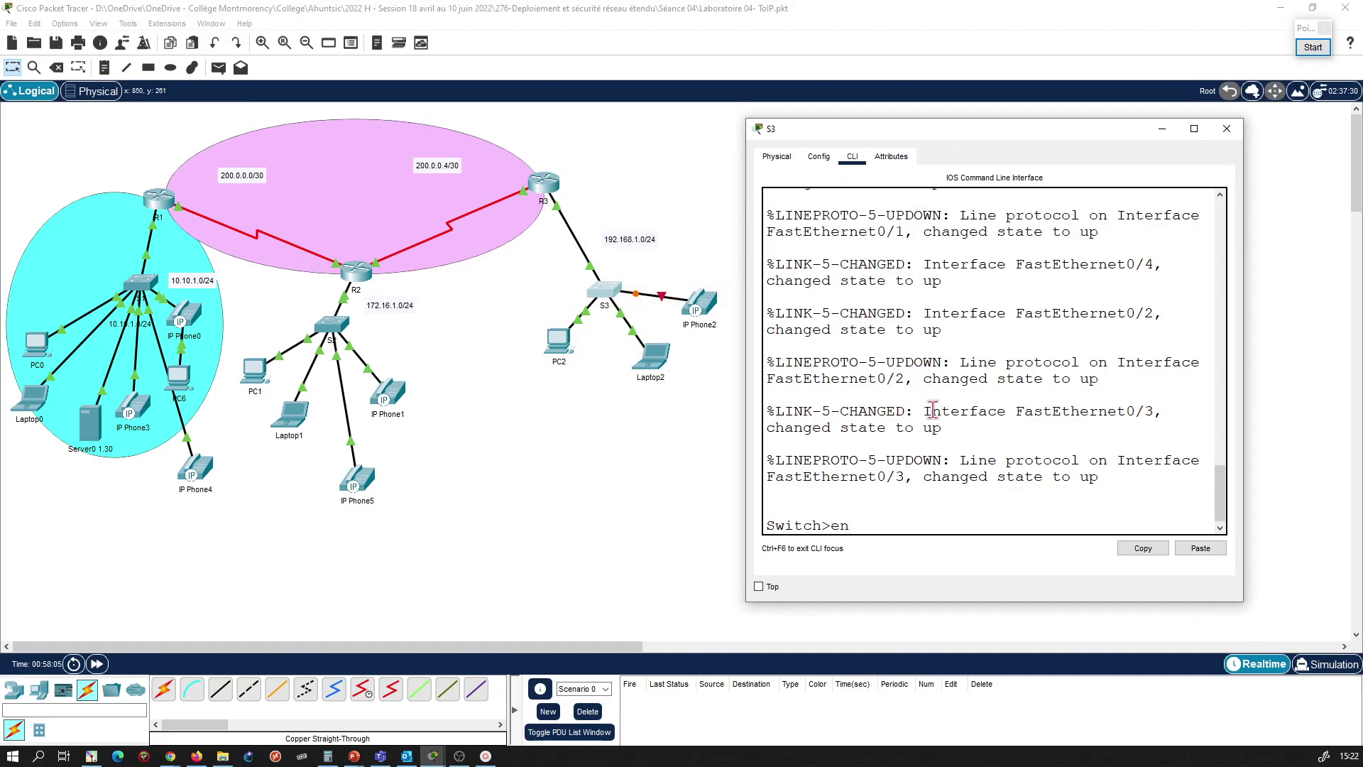
type("en")
key("Return")
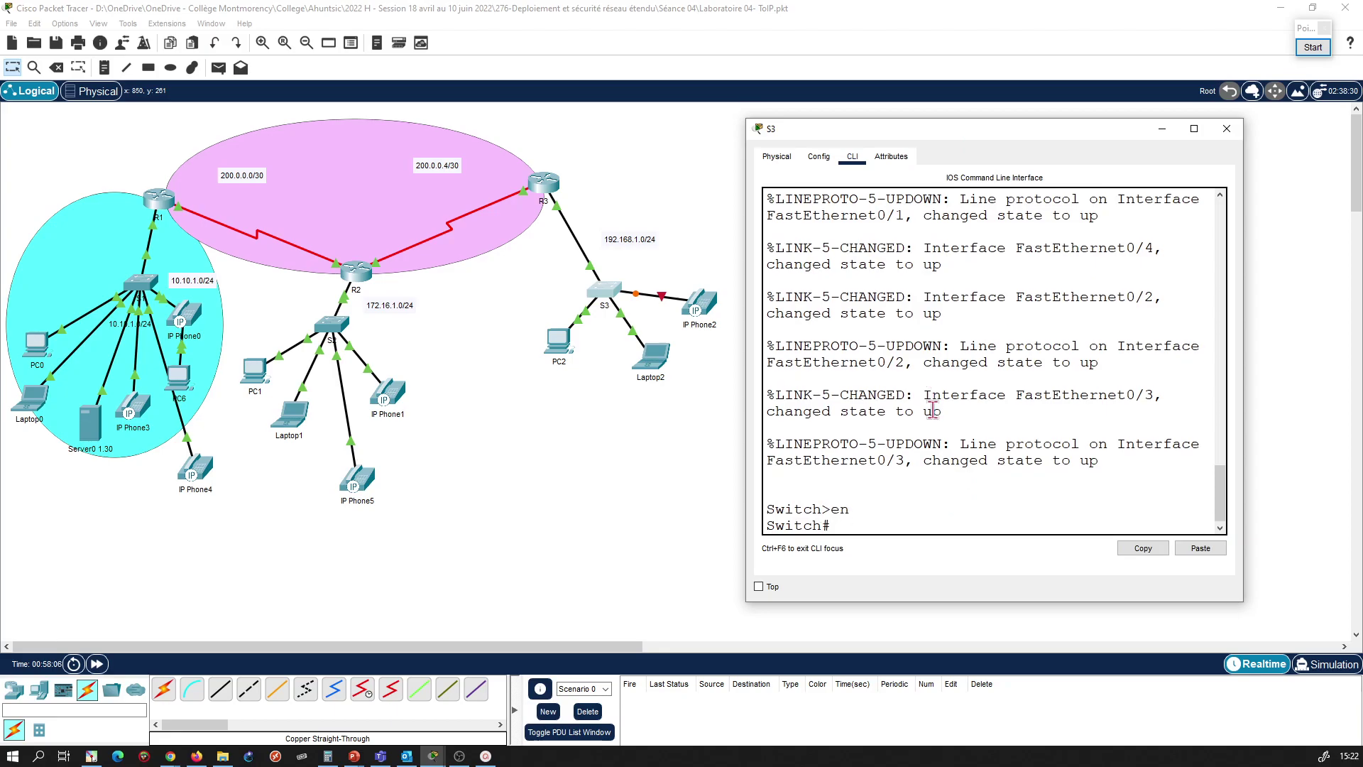
type("conf t")
key("Return")
Step: Enter configuration of the interface range f0/1-24 on S3, then return to the network topology
type("ig")
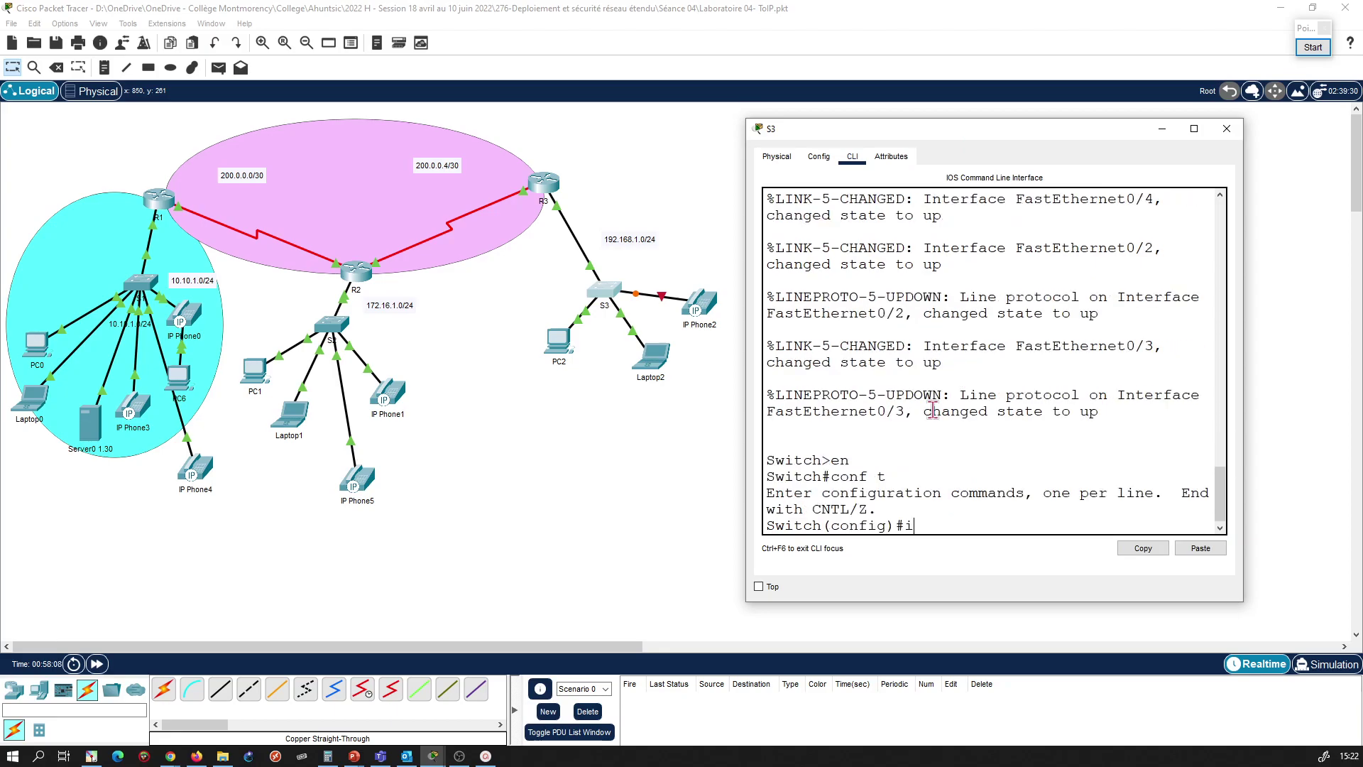
type("nterface f0/1-2")
type("4")
key("Return")
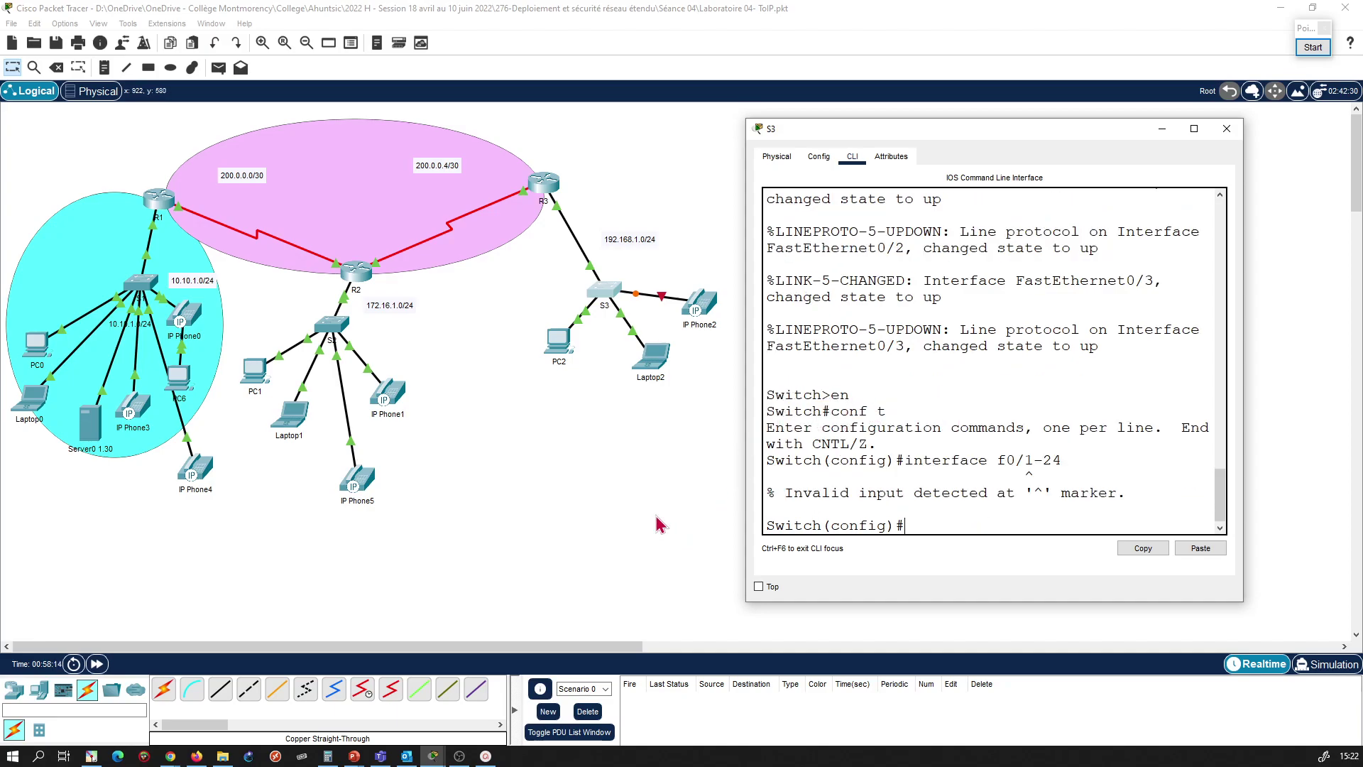
key("Up")
key("Left")
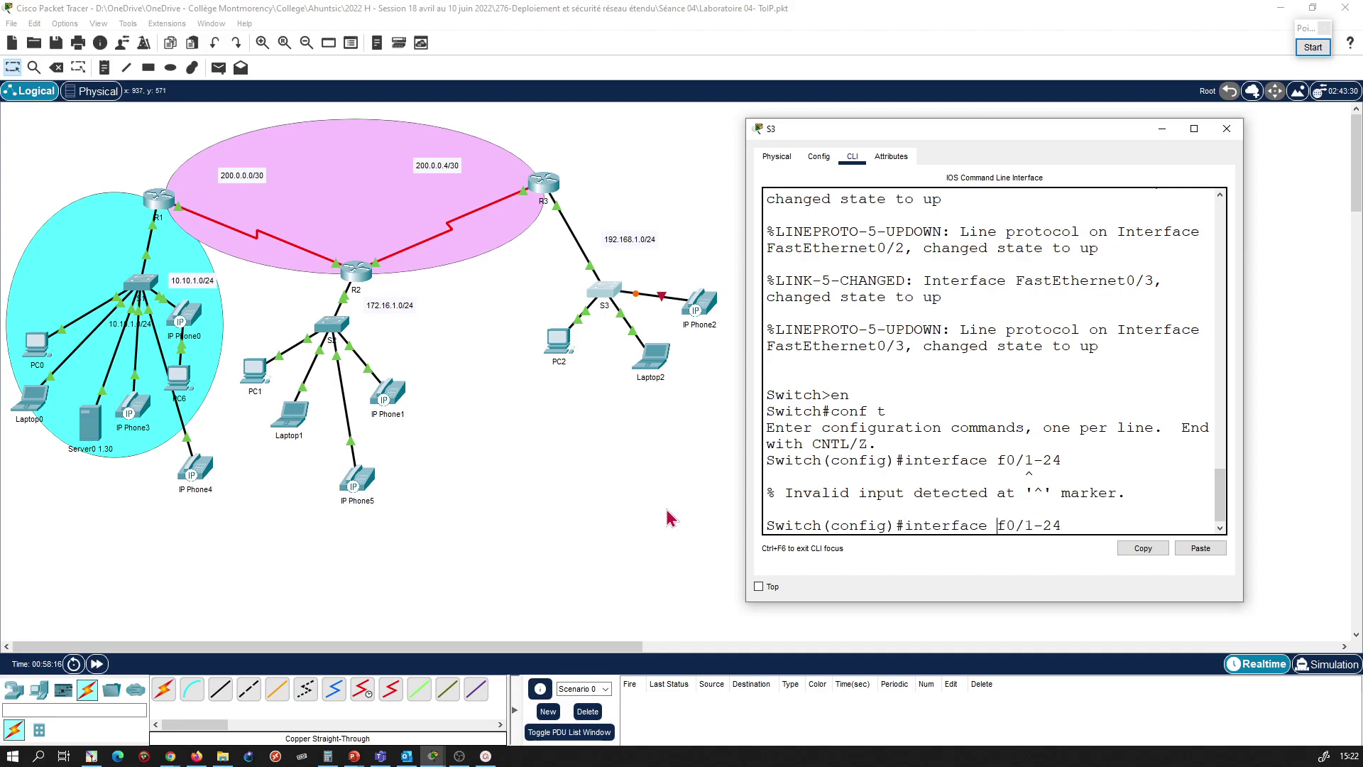
type("range")
key("Return")
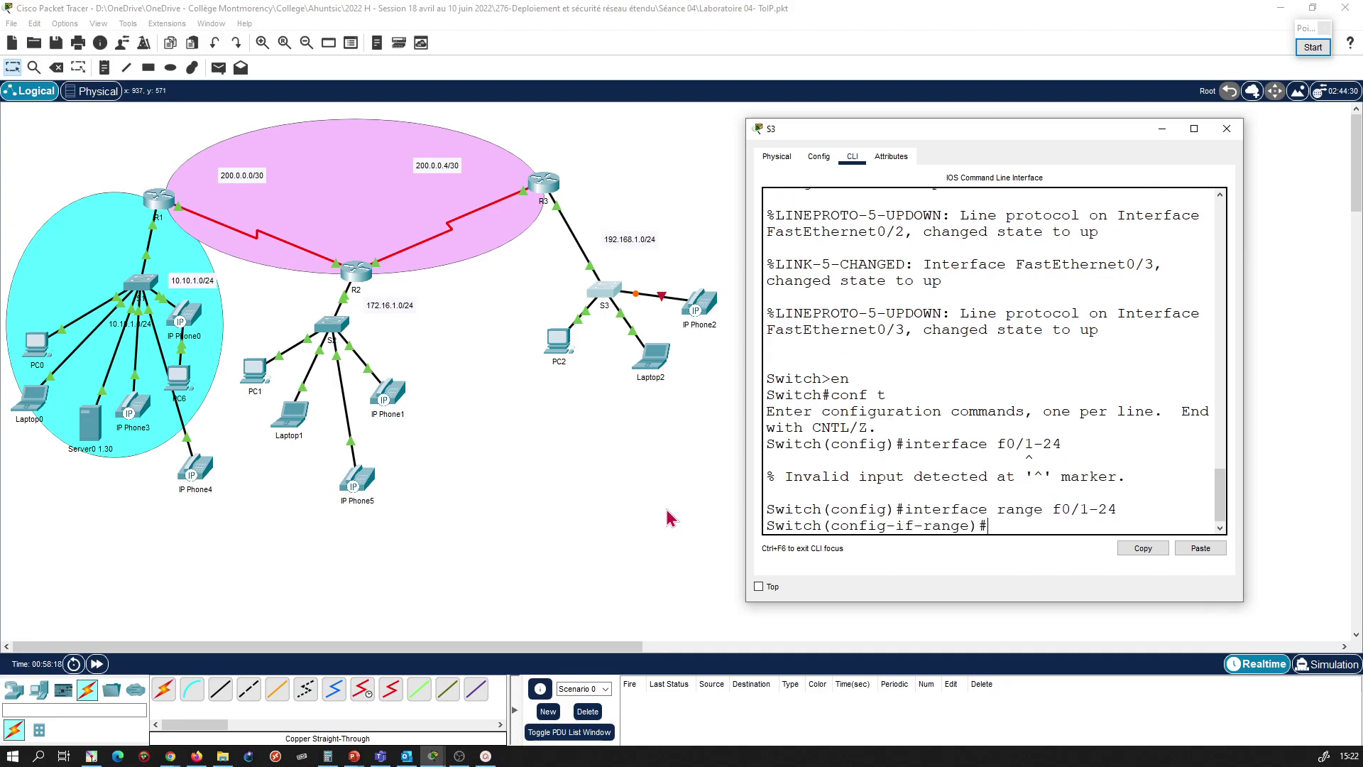
left_click(639, 441)
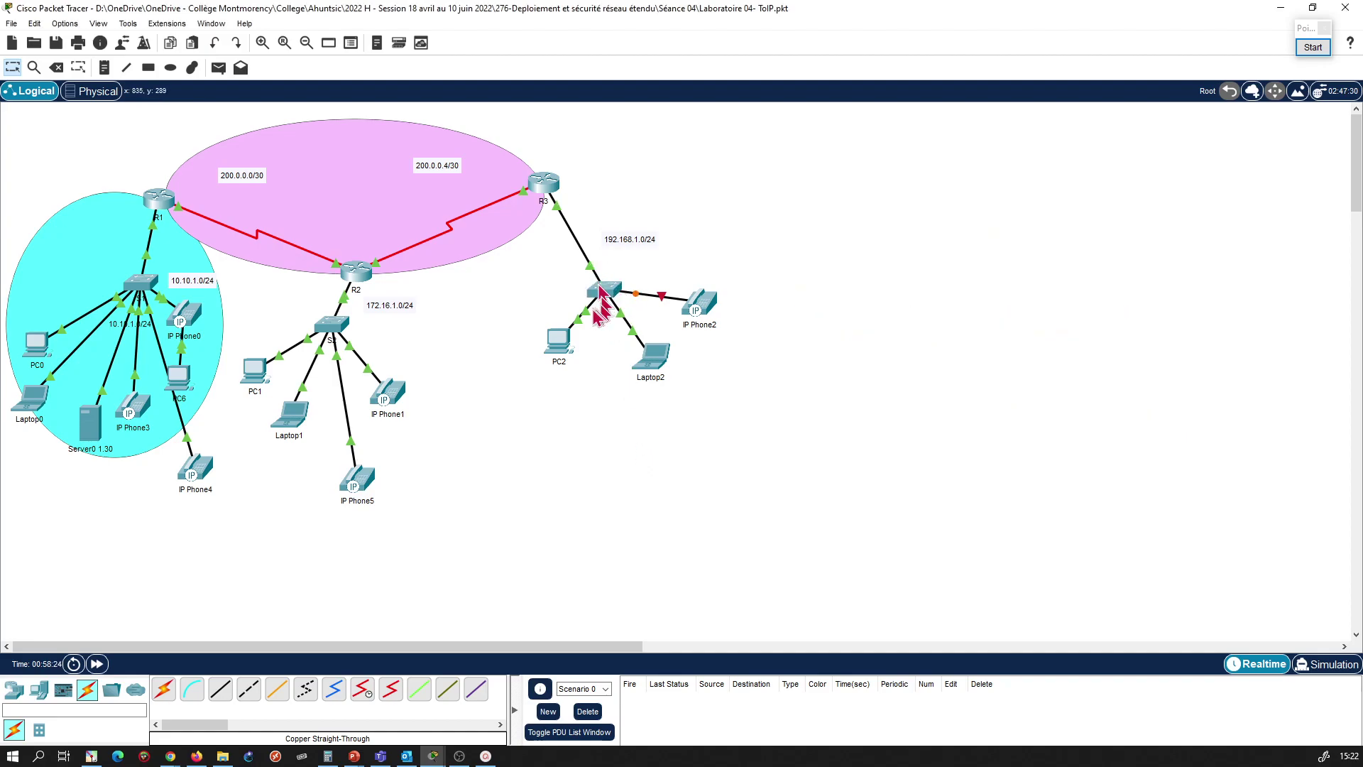
Step: Return to S3's command line and set the f0/1-24 port range to switchport mode access
mouse_move(619, 321)
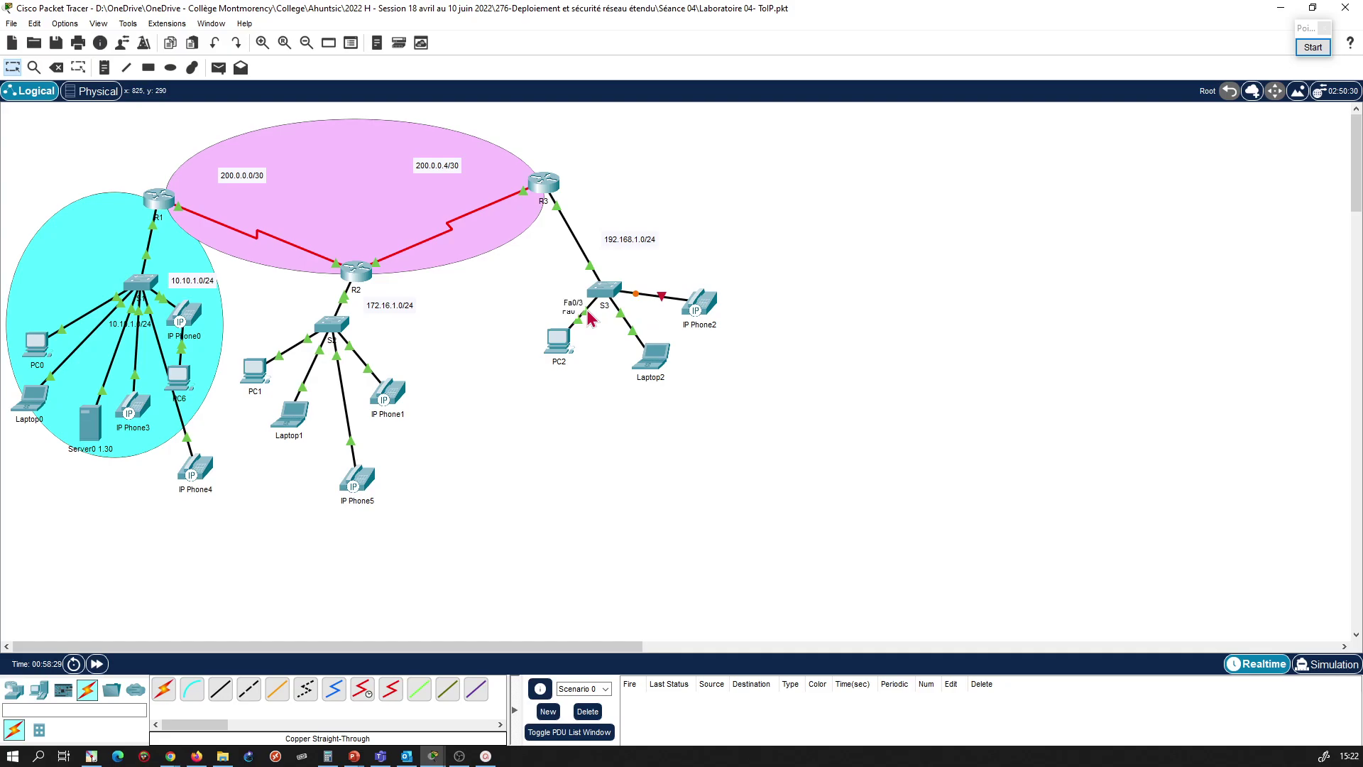
left_click(604, 290)
type("swi")
key("Tab")
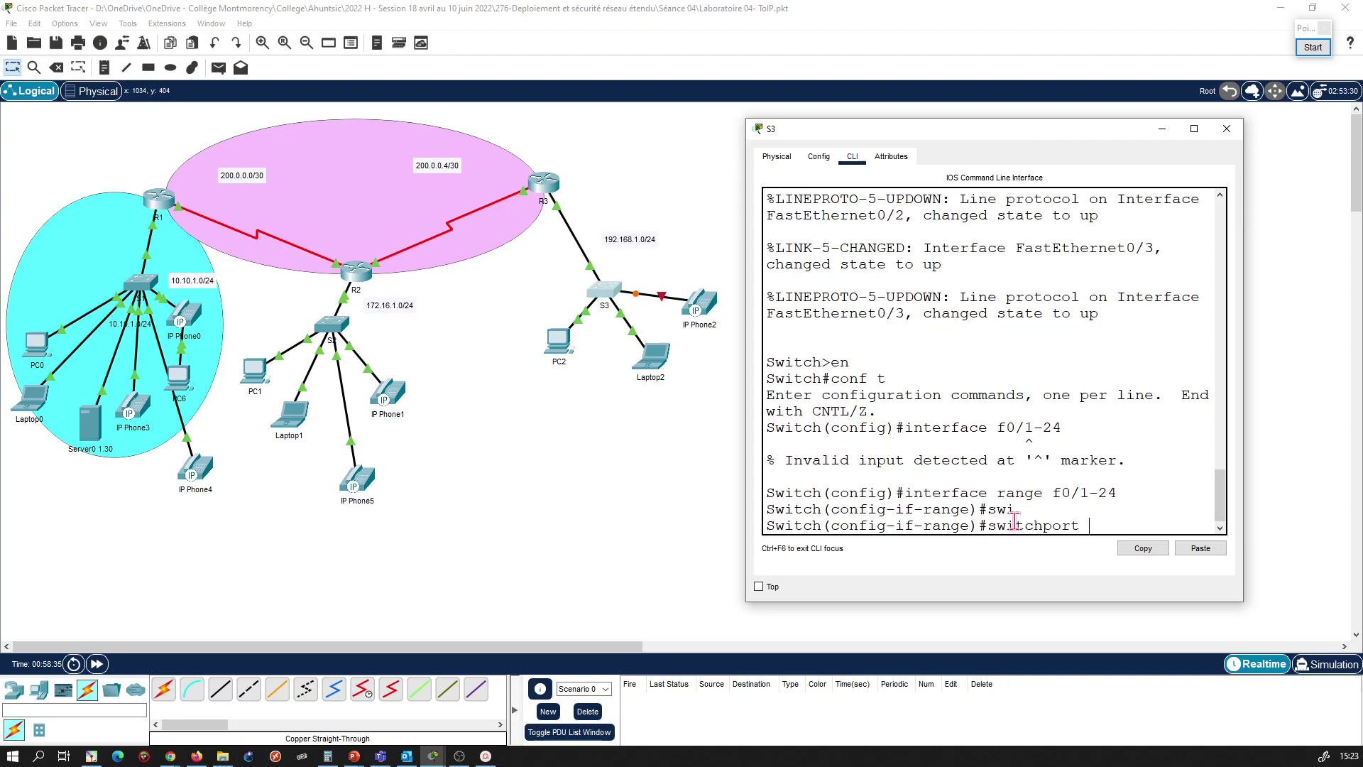
type("mode acc")
key("Tab")
key("Return")
Step: Assign access VLAN 1 to S3's f0/1-24 port range
type("swit")
key("Tab")
type("acc")
key("Tab")
type("vlan 1")
key("Return")
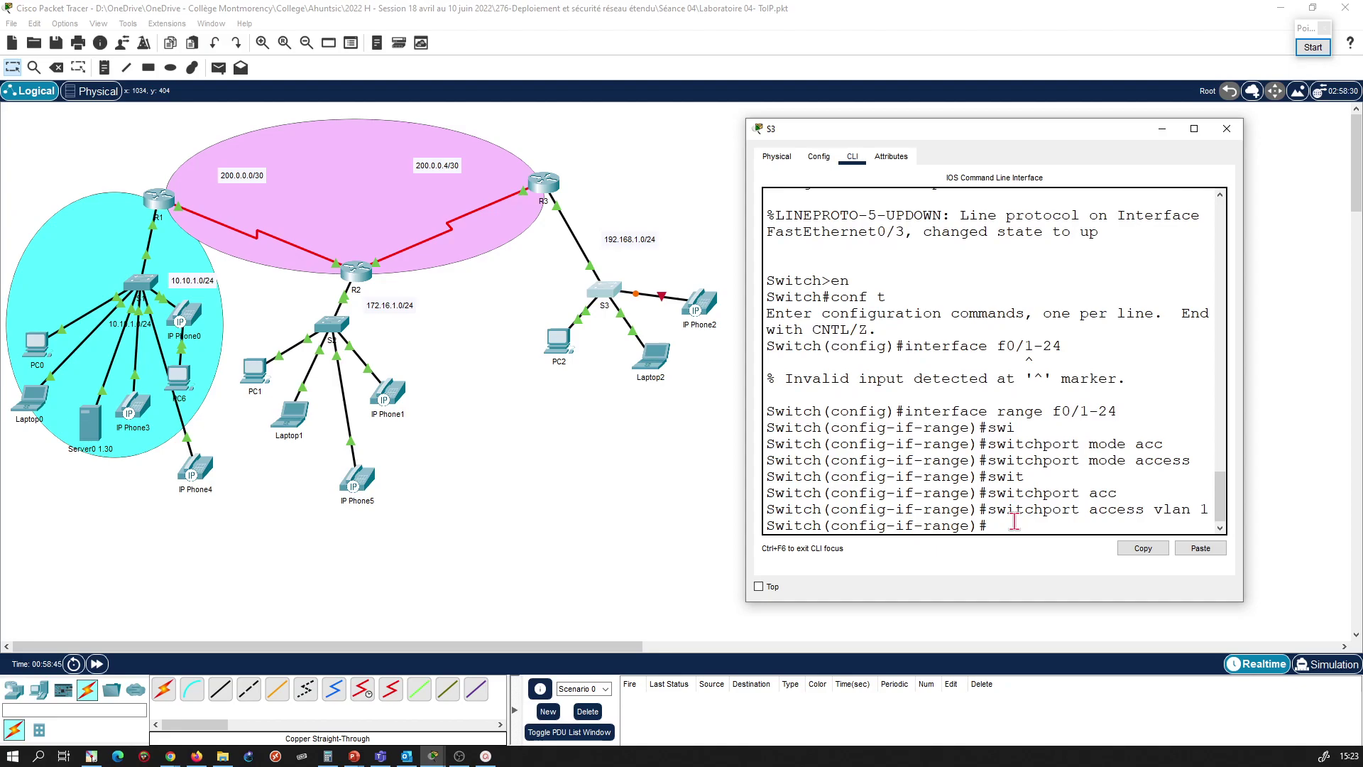
Step: Assign voice VLAN 1 to S3's f0/1-24 port range
type("swi")
key("Tab")
type("t")
key("Tab")
type("voice vlan 1")
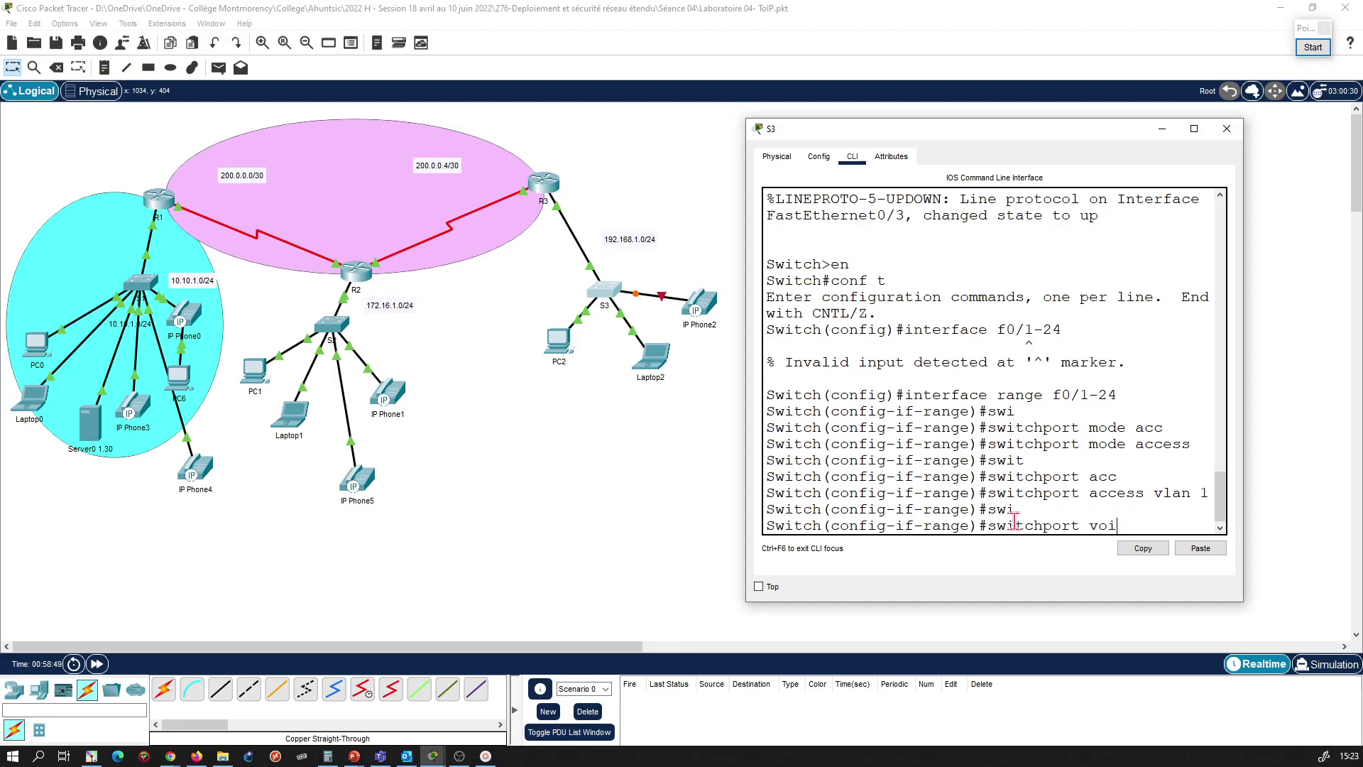
key("Tab")
type("vlan")
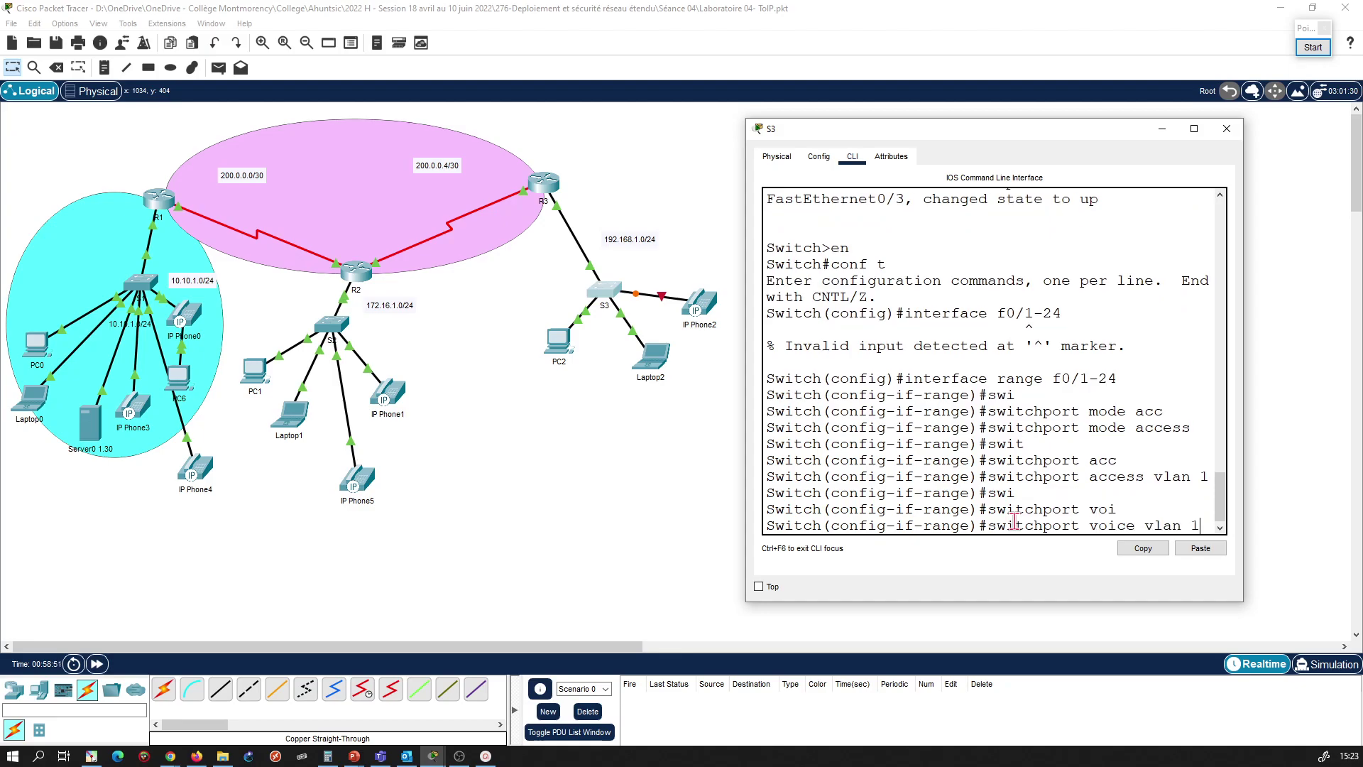
type(" 1")
key("Return")
Step: Enable spanning-tree portfast on S3's f0/1-24 port range, then return to the topology
type("spann")
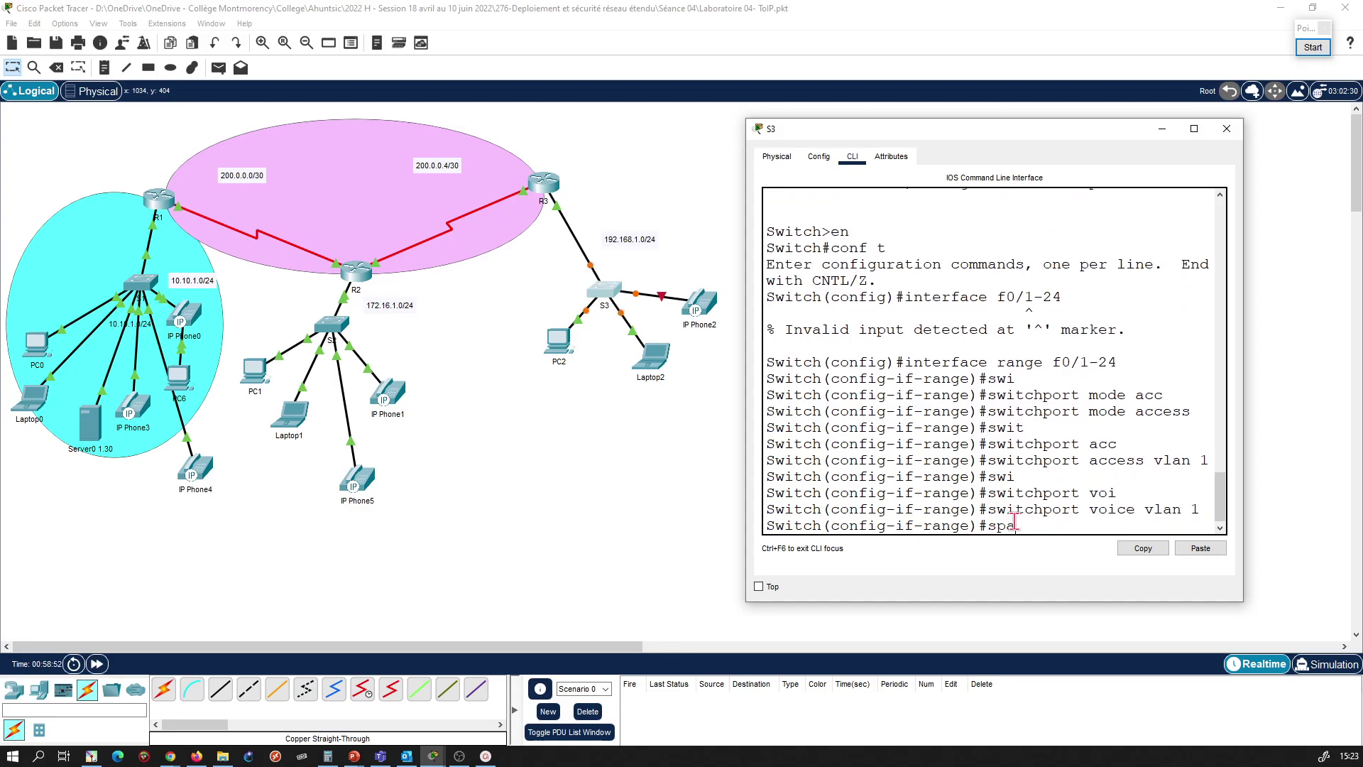
key("Tab")
type("por")
key("Tab")
key("Return")
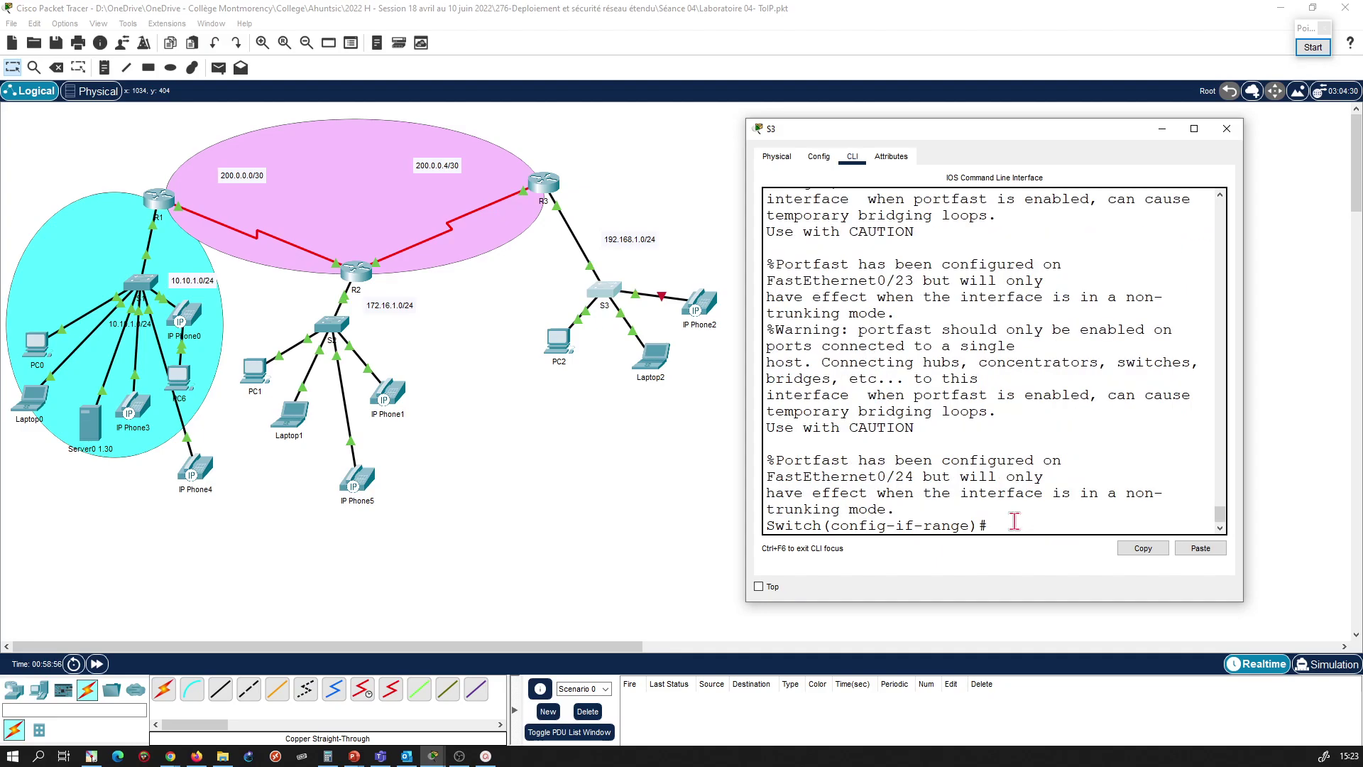
left_click(628, 529)
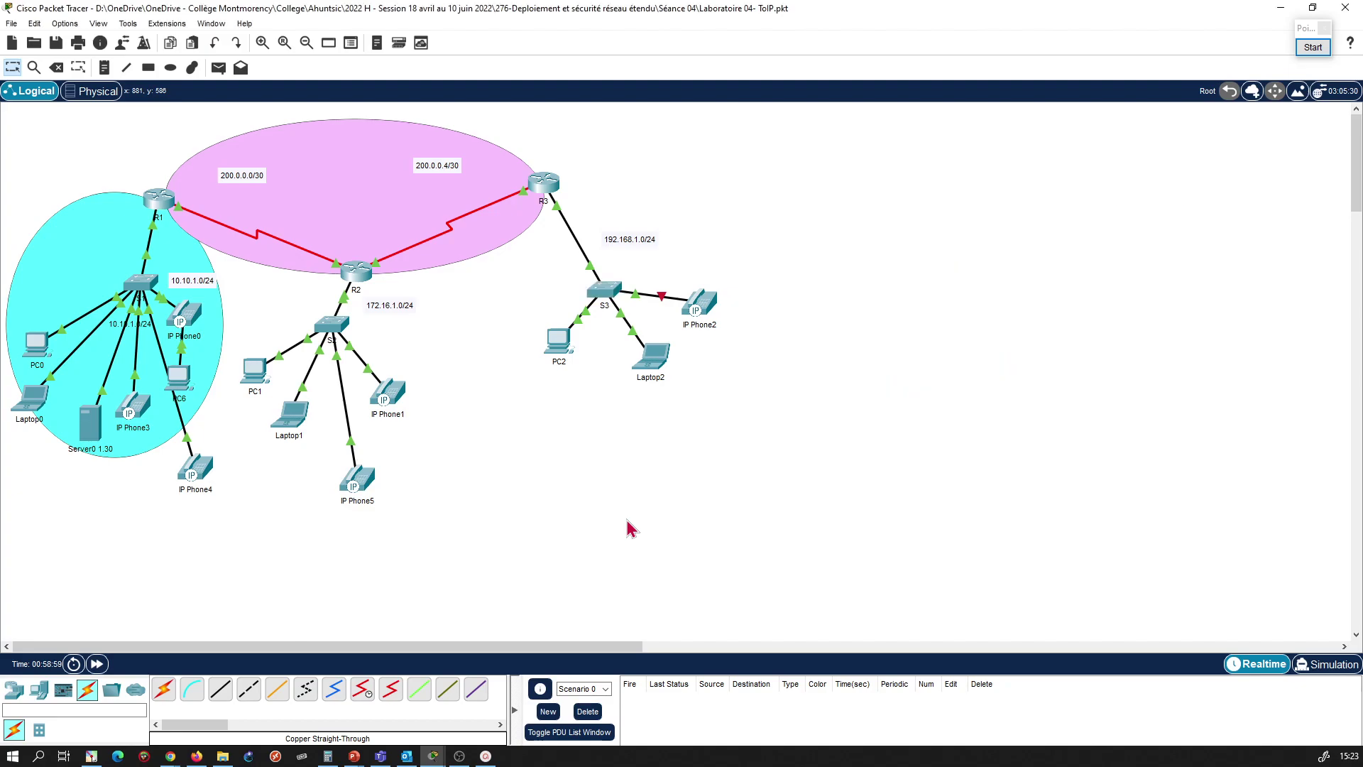
Step: Open IP Phone2, connect its power adapter to the phone's power port, and return to the topology
left_click(703, 302)
left_click_drag(521, 130, 826, 71)
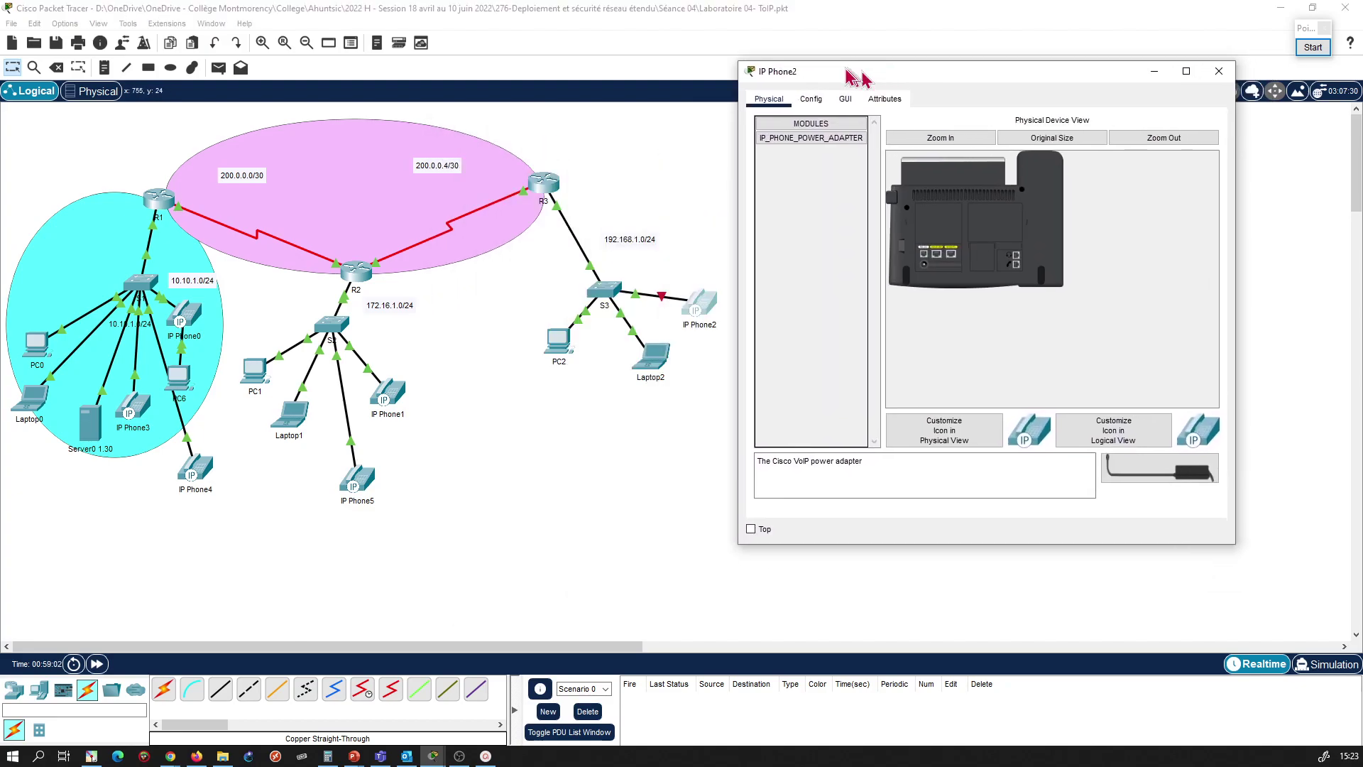
left_click_drag(1128, 474, 930, 273)
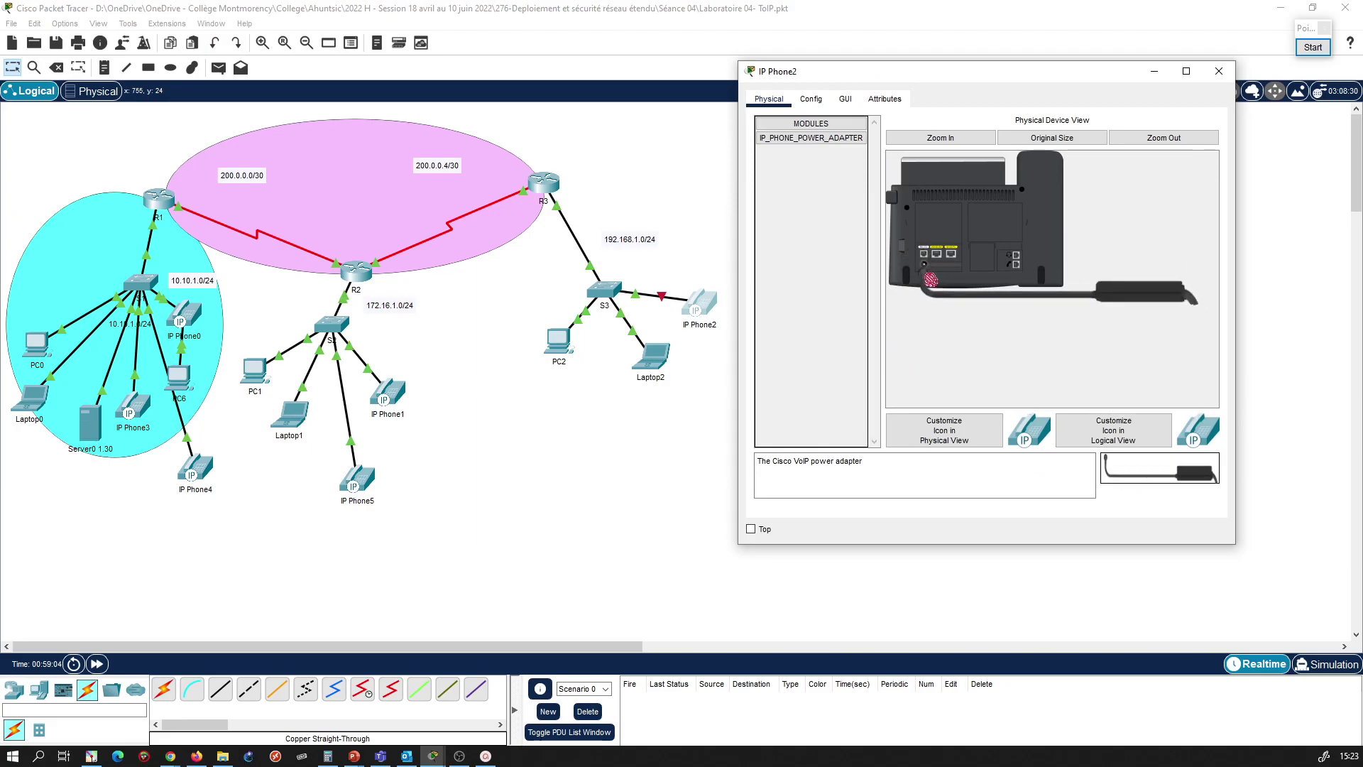
left_click(845, 99)
left_click(660, 471)
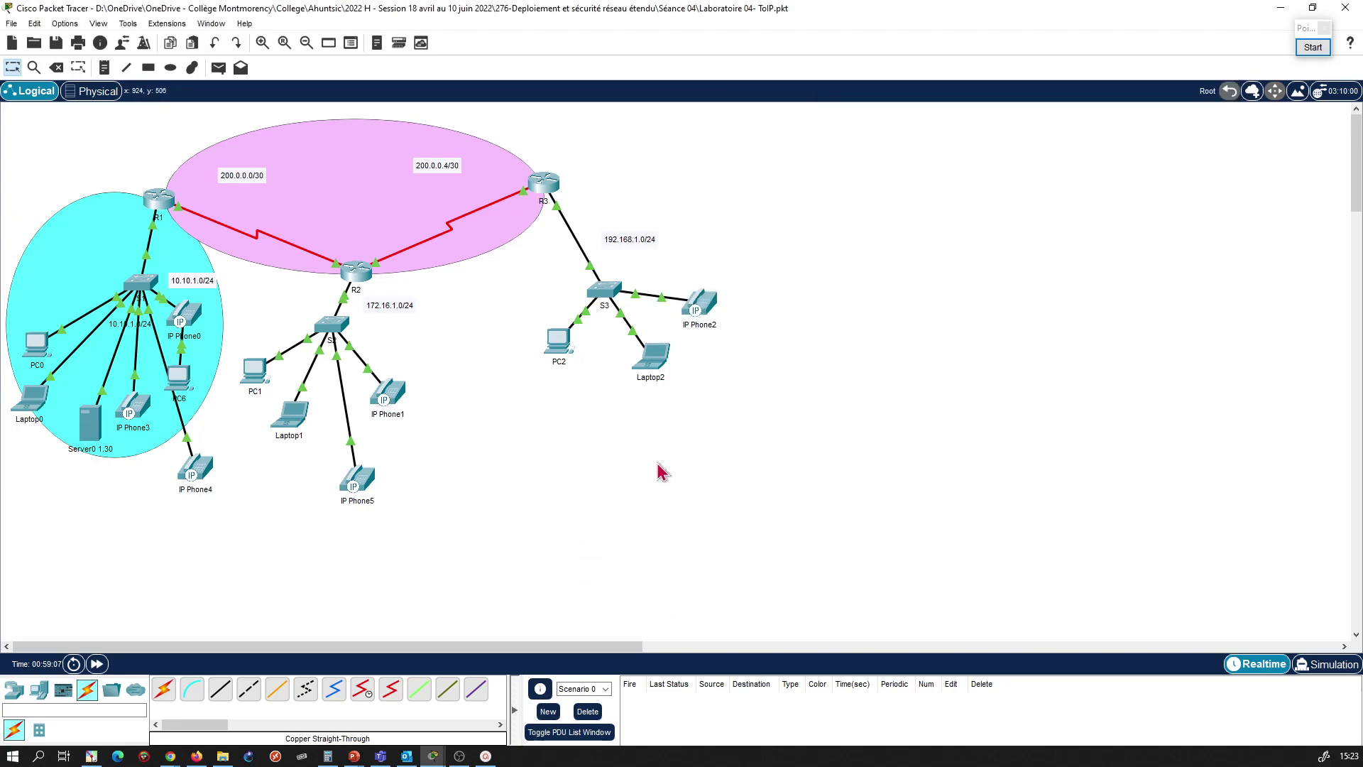
Step: Run do show ip dhcp bin on R3 to list its DHCP bindings, then return to the topology
left_click(545, 186)
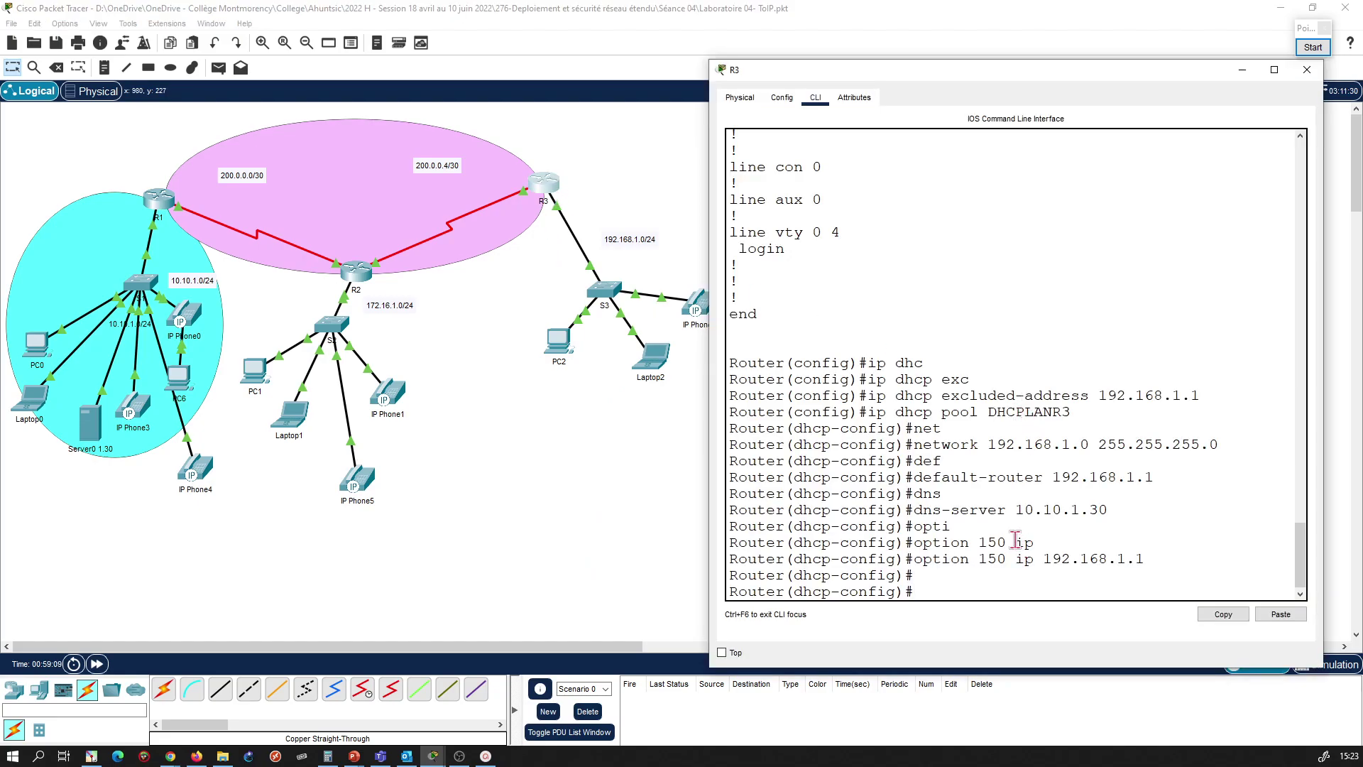
type("do show ip dhcp b")
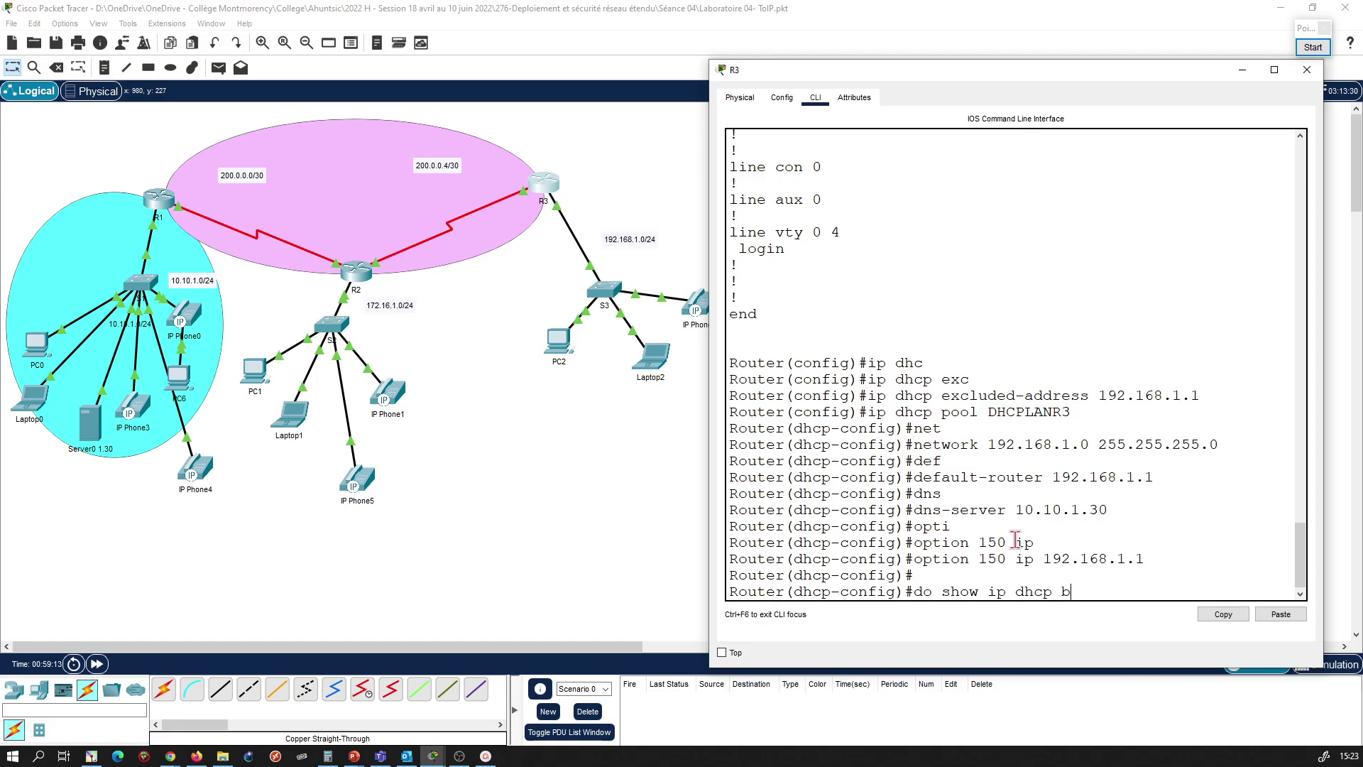
type("in")
key("Return")
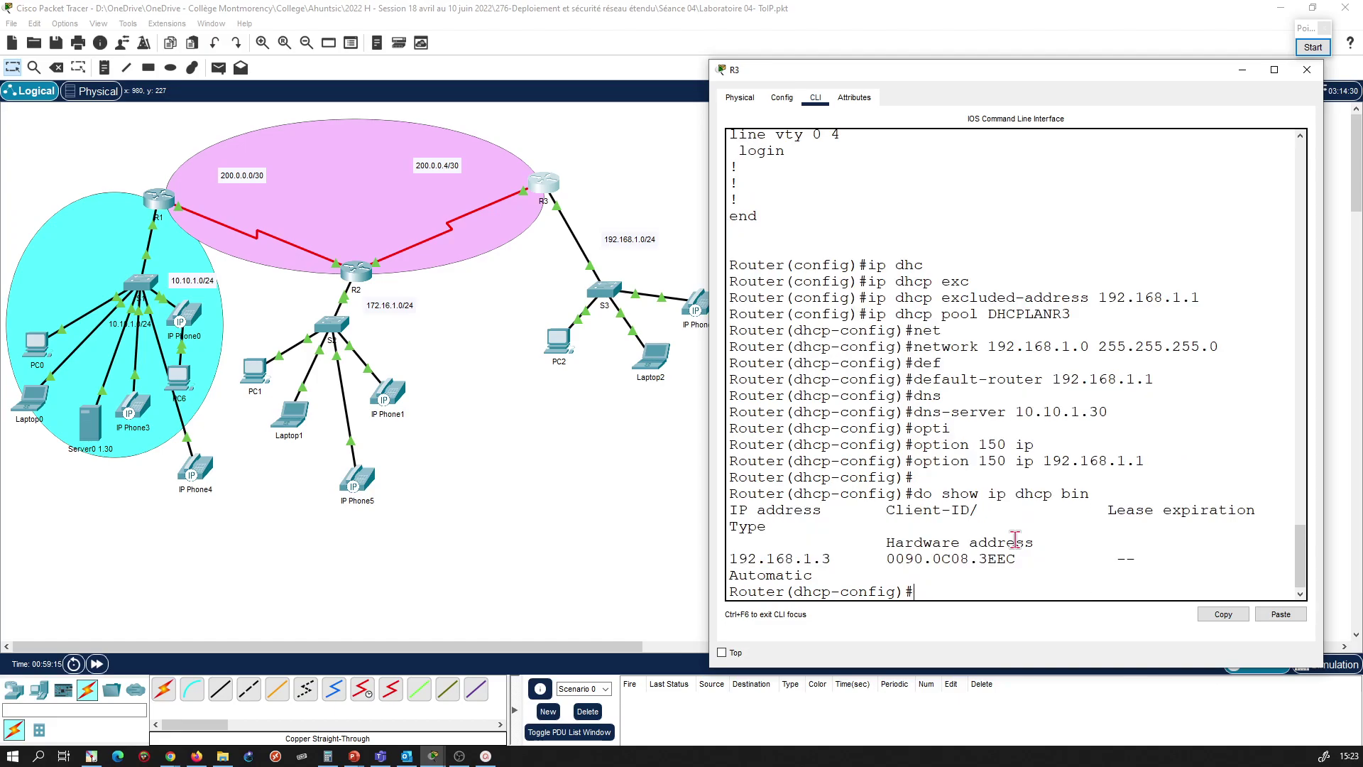
left_click_drag(719, 526, 418, 536)
left_click(354, 579)
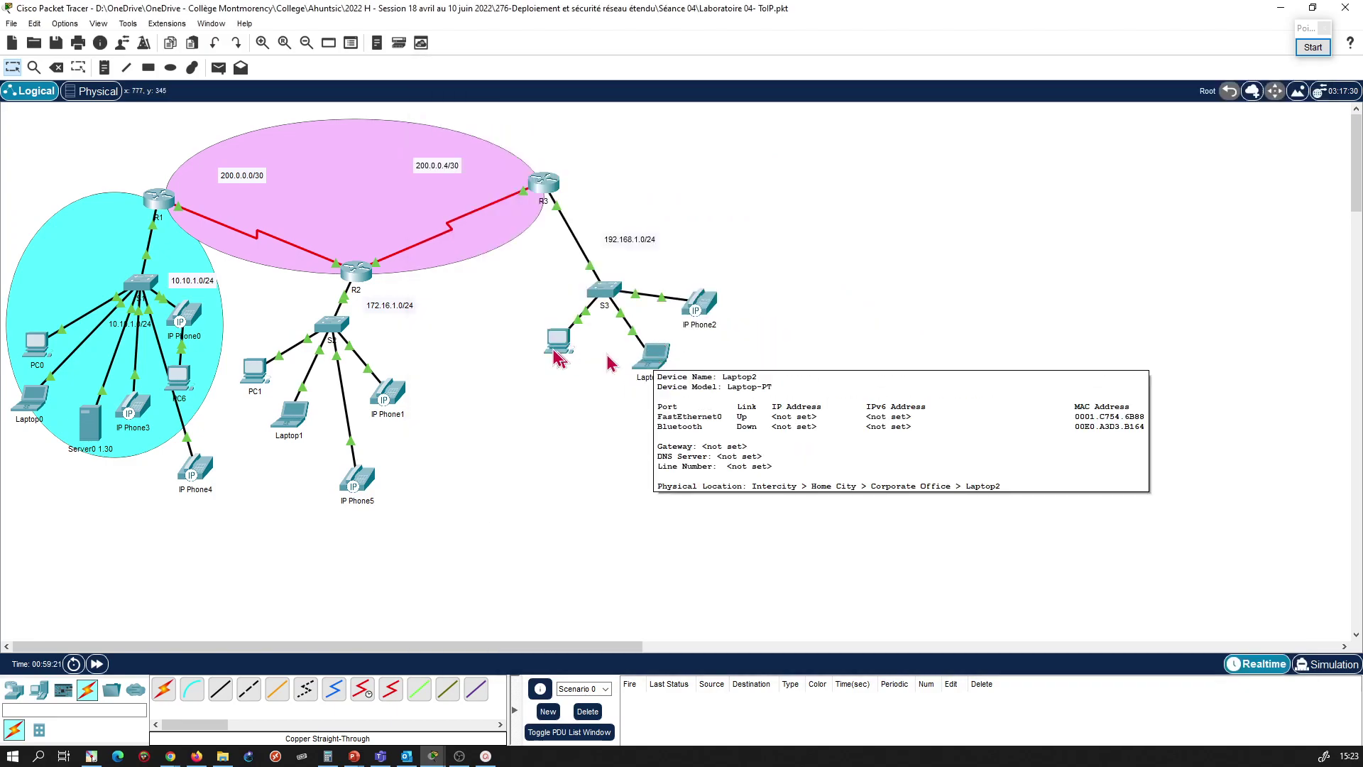
Step: Set Laptop2's IP configuration to DHCP, then return to the topology
mouse_move(557, 348)
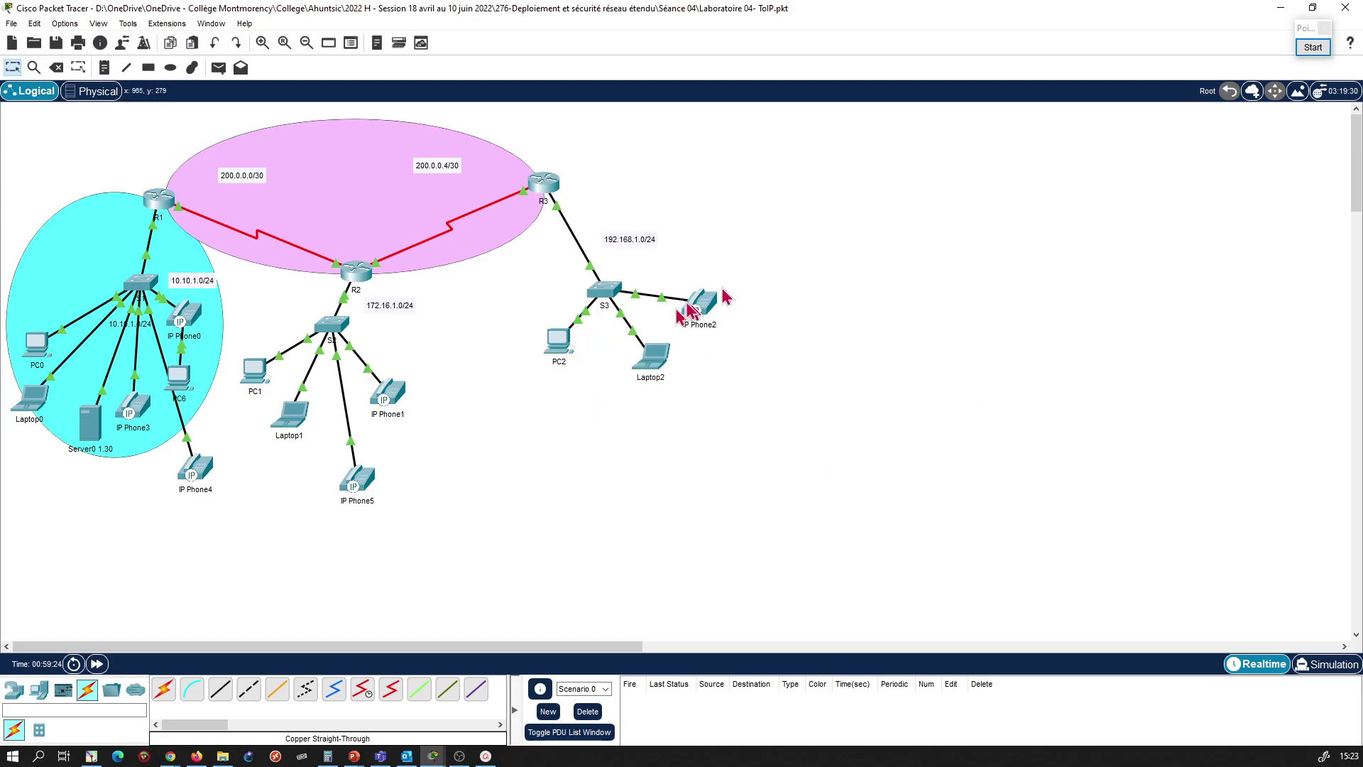
mouse_move(710, 304)
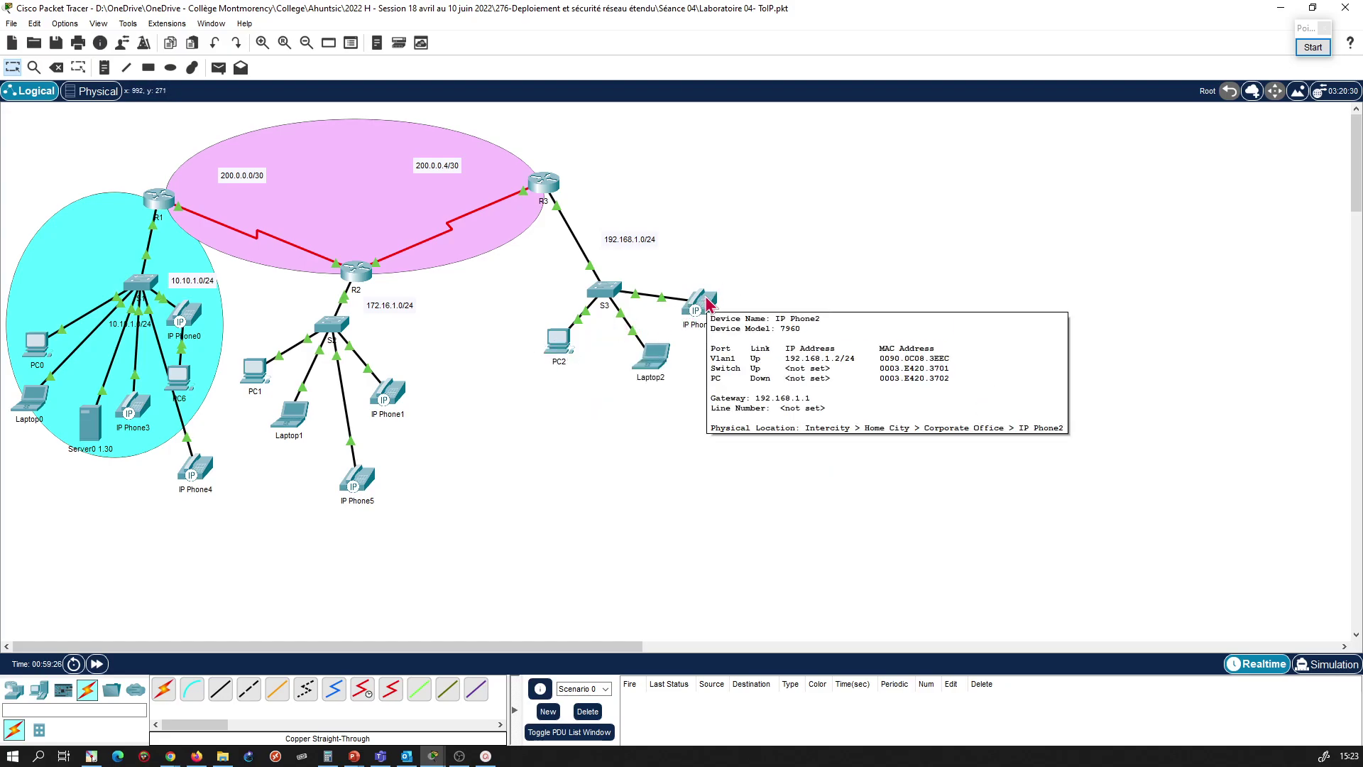
left_click(649, 356)
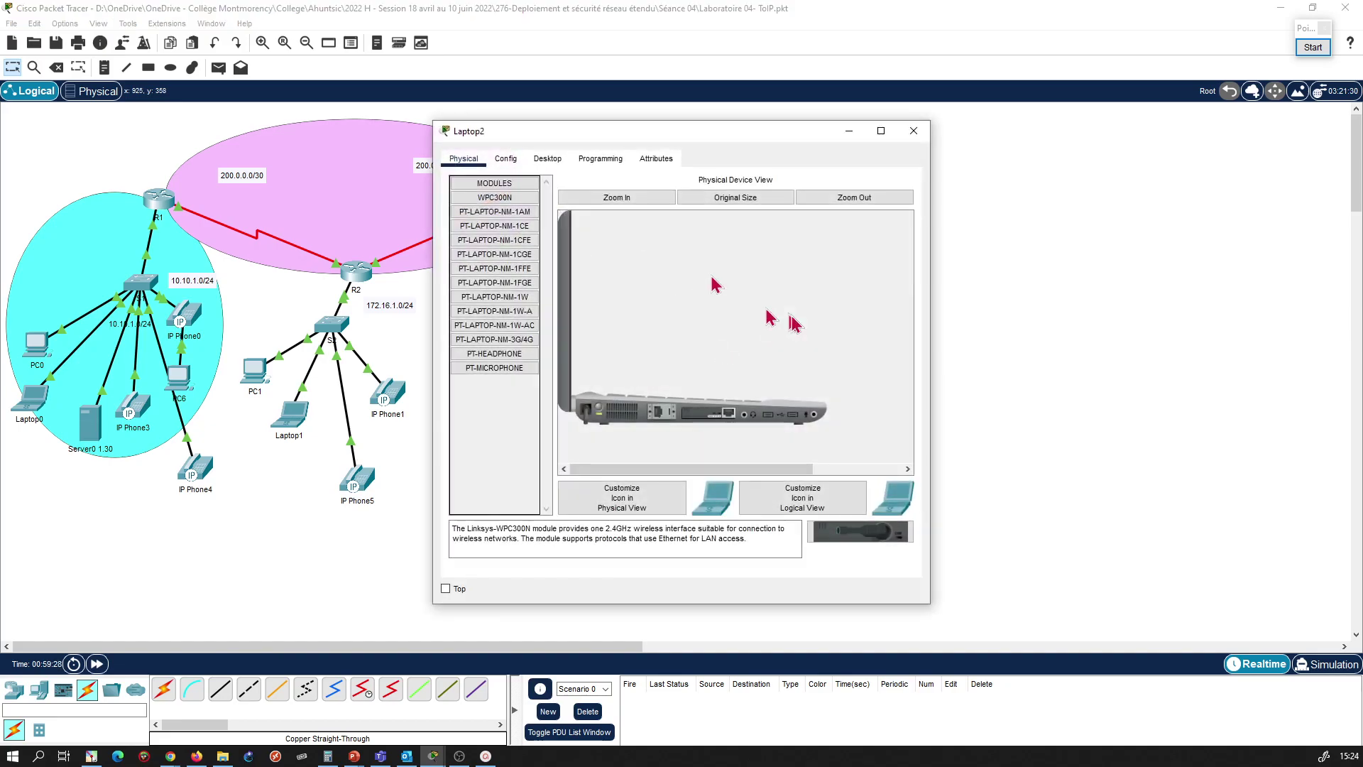
left_click(548, 159)
left_click(508, 217)
left_click(460, 237)
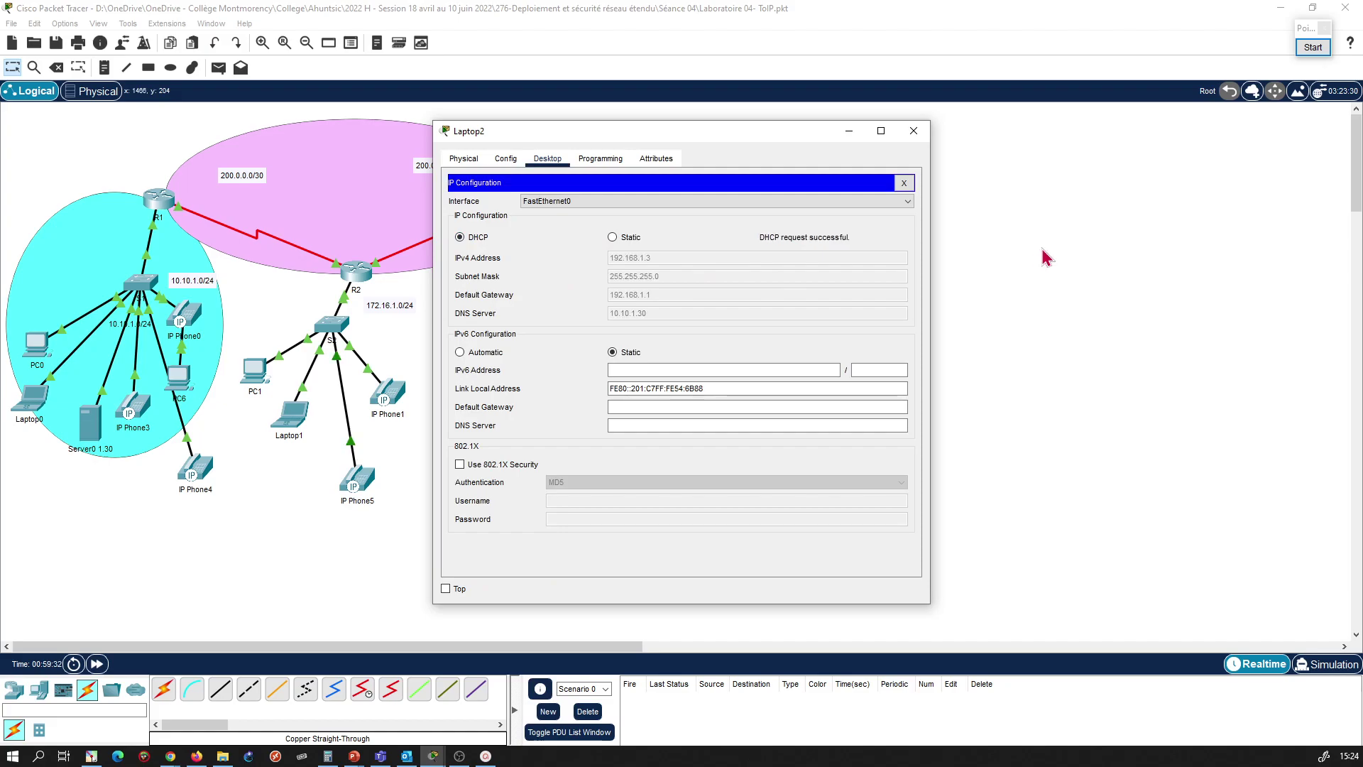
left_click(1051, 257)
Step: List R3's DHCP bindings again and examine each lease's IP and hardware address
left_click(542, 183)
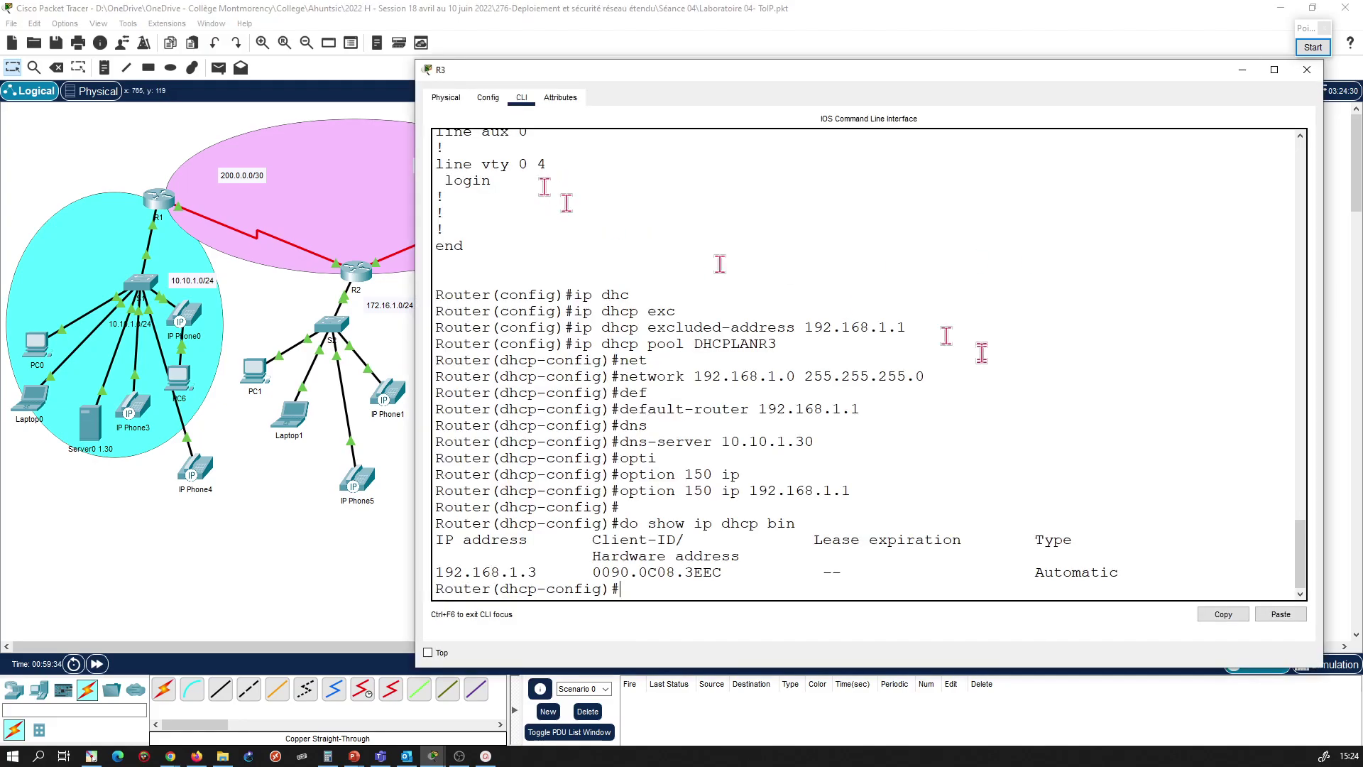
key("Up")
key("Return")
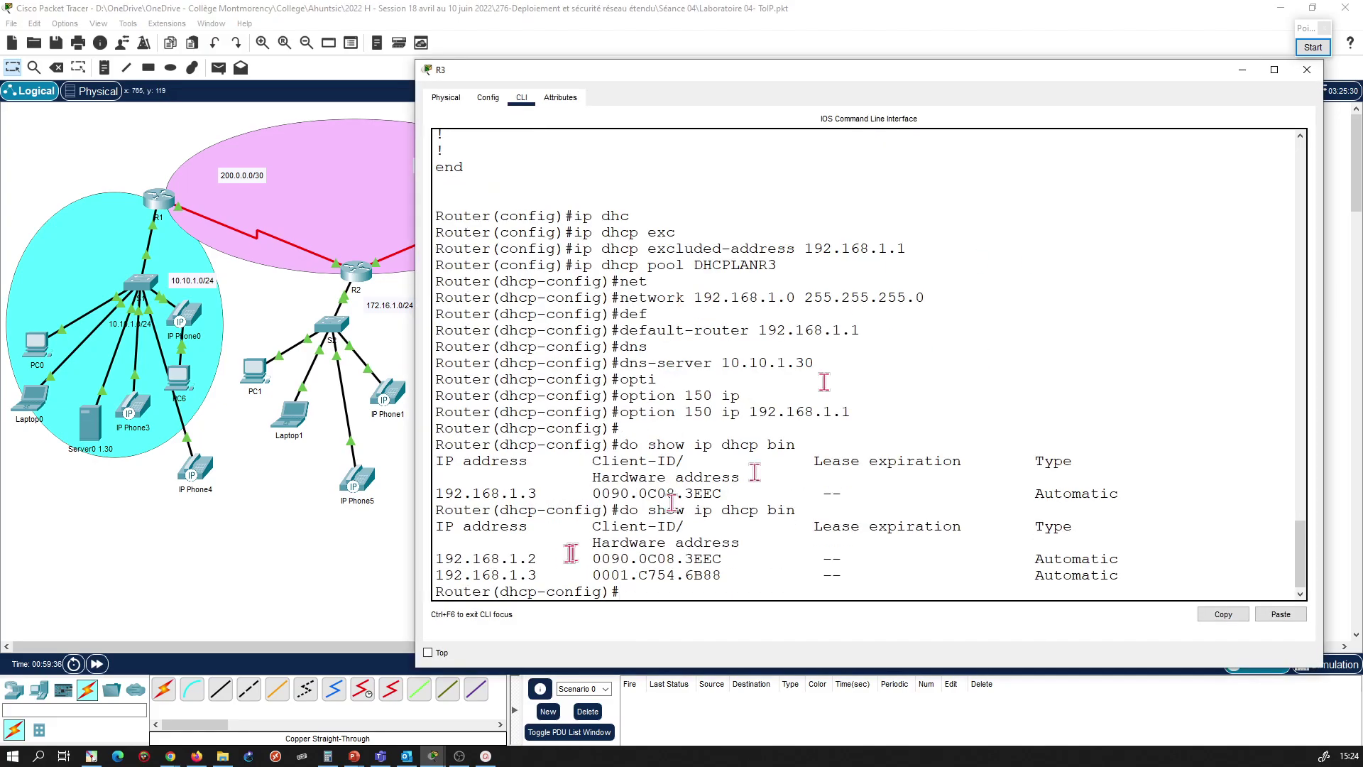
left_click_drag(484, 564, 734, 555)
left_click(710, 556)
left_click_drag(640, 576, 716, 577)
left_click(715, 576)
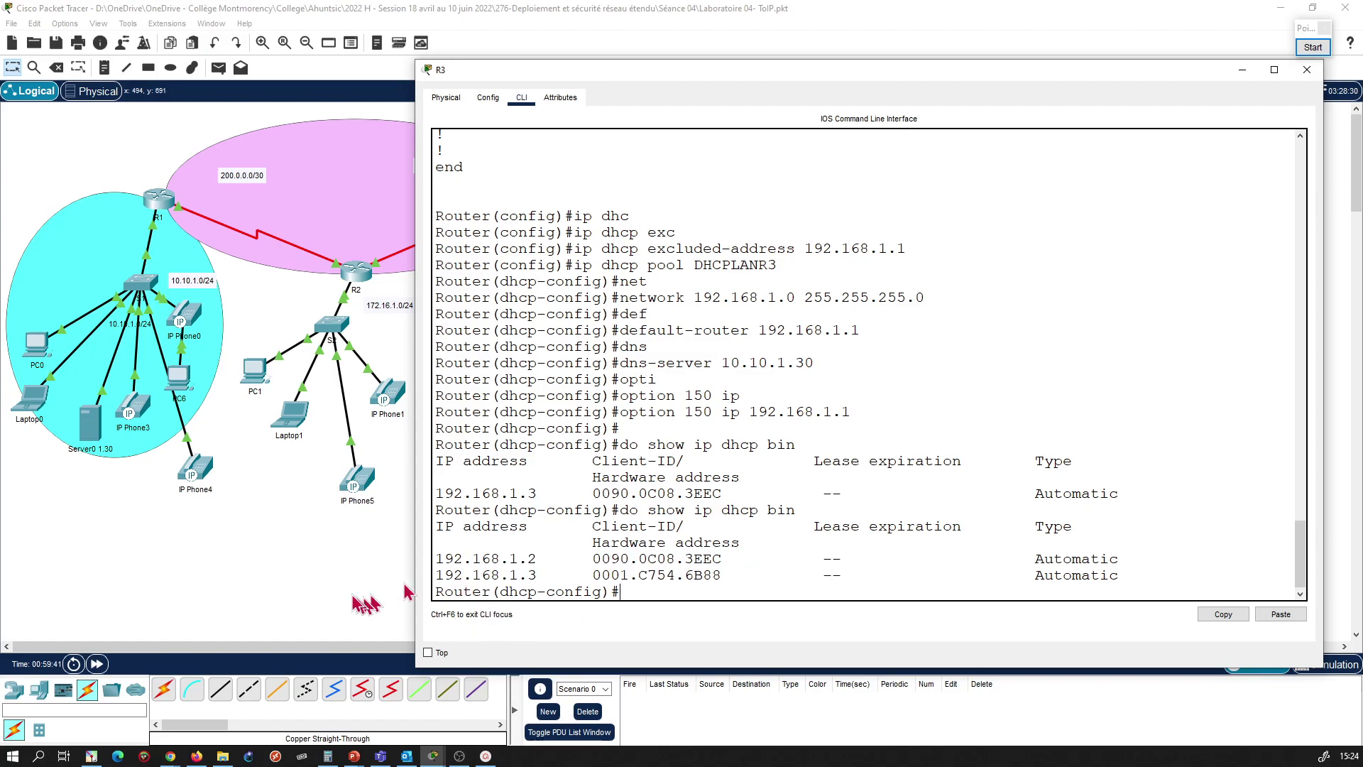
left_click(397, 604)
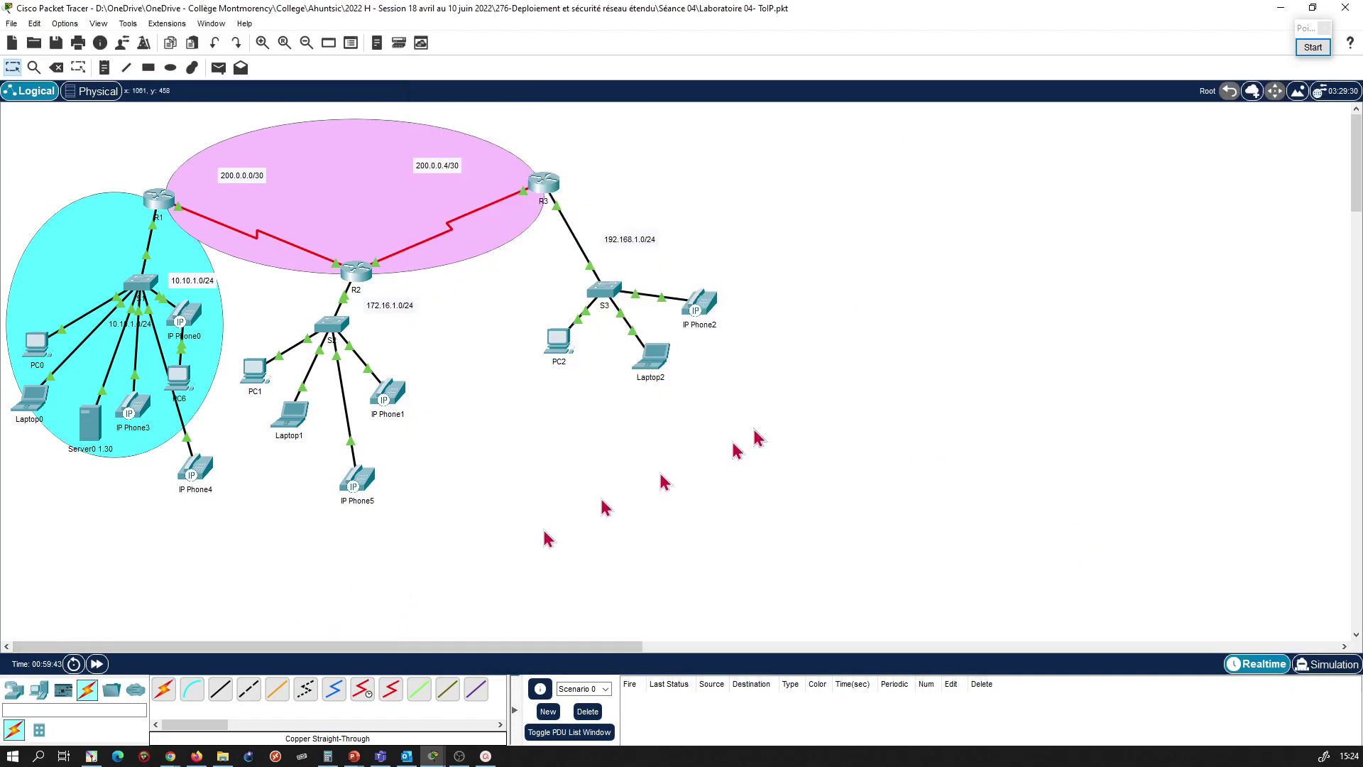
Step: Reopen R3's command line, leave DHCP pool configuration and enter telephony-service configuration
left_click(541, 181)
left_click_drag(723, 84, 809, 35)
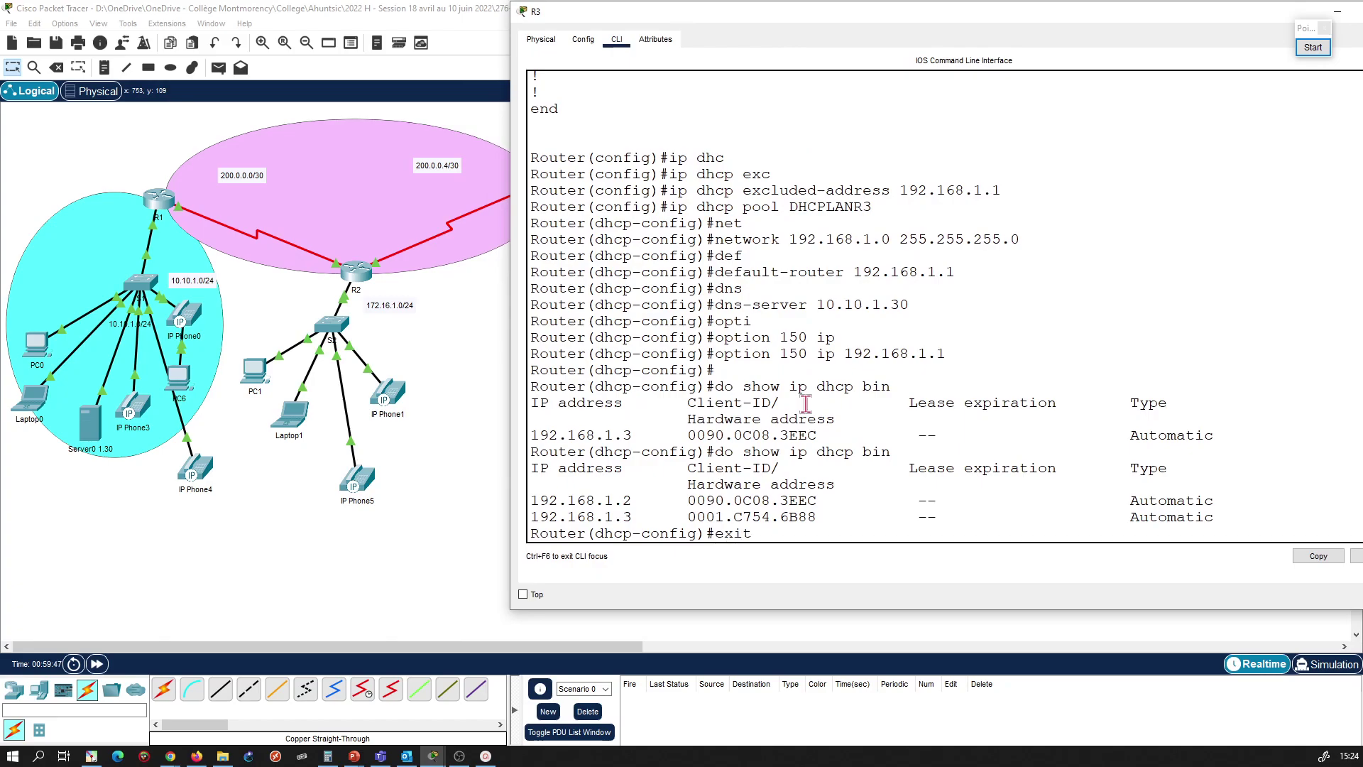
type("exit")
key("Return")
type("tel")
key("Tab")
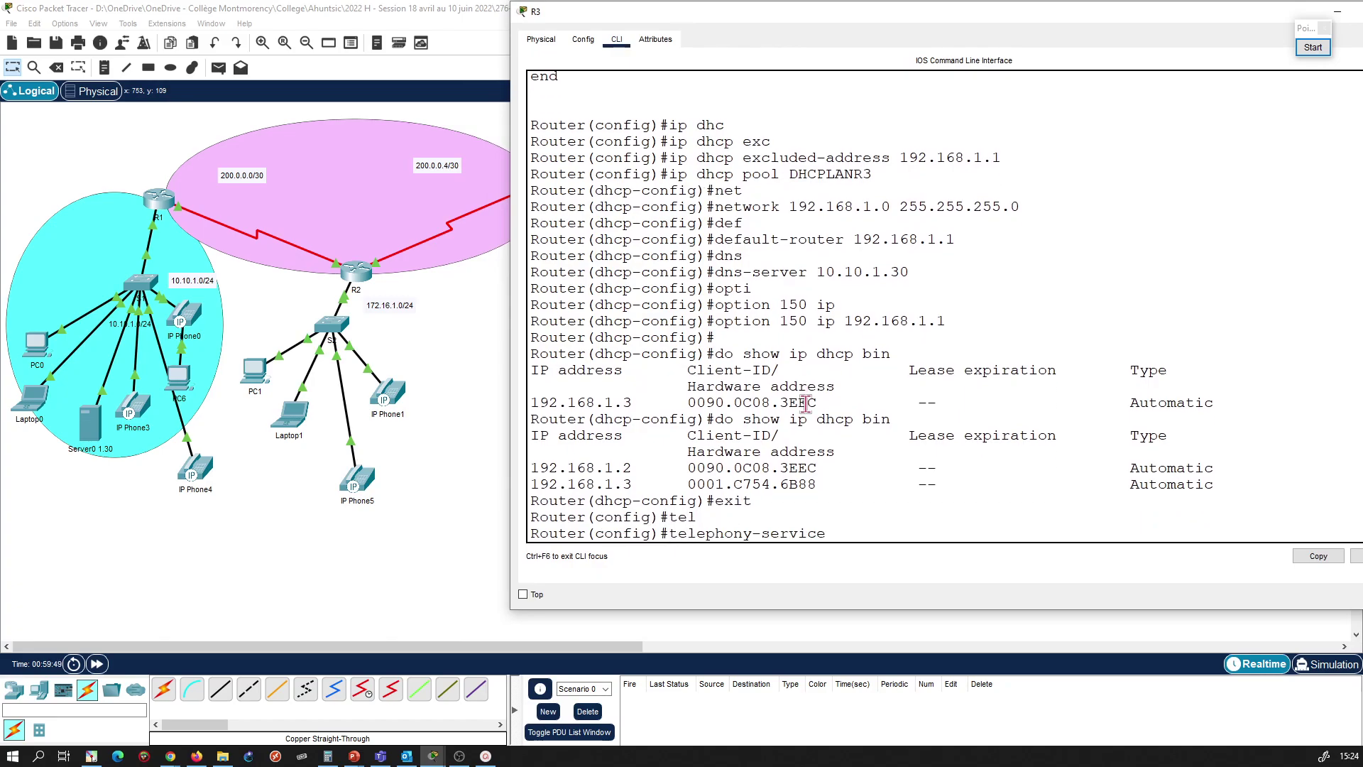
key("Return")
Step: Set R3's telephony service limits to max-dn 10 and max-ephones 10
type("max-dn")
key("Tab")
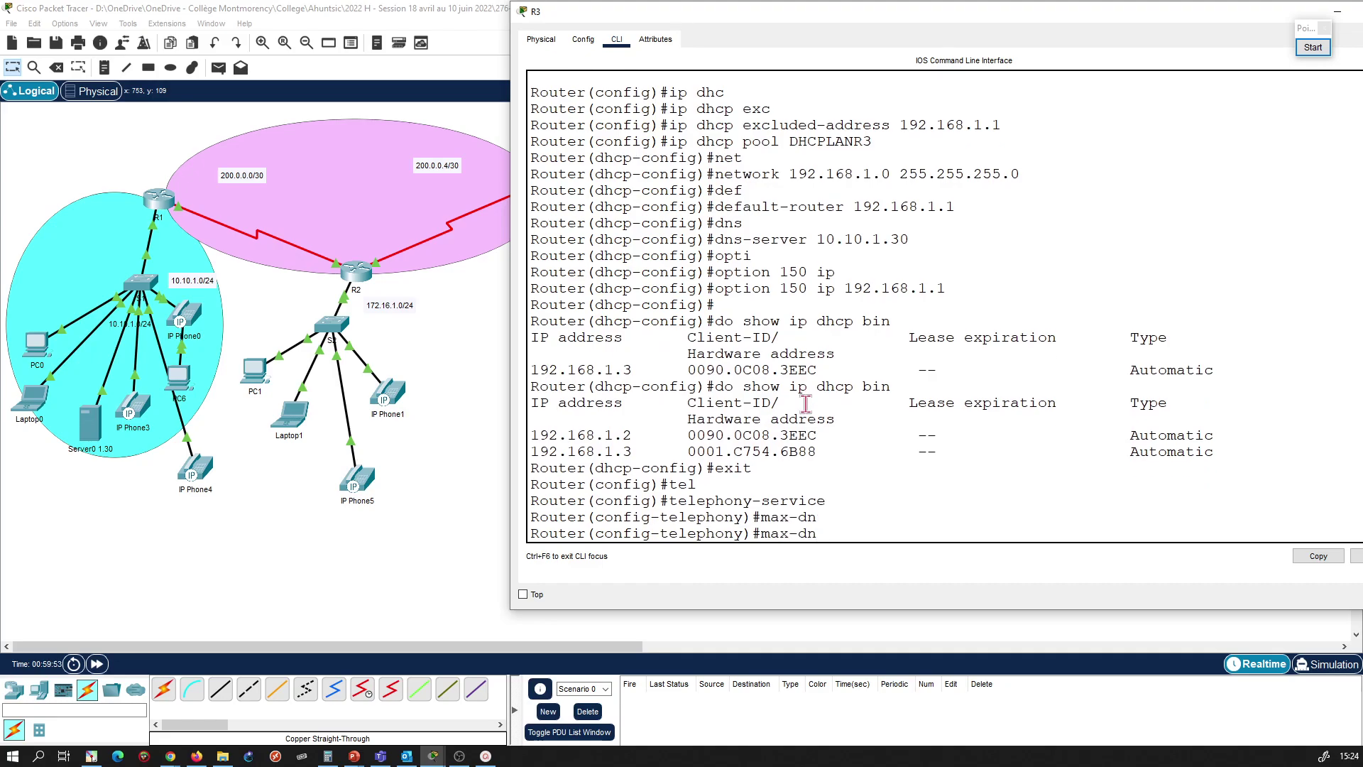
type("10")
key("Return")
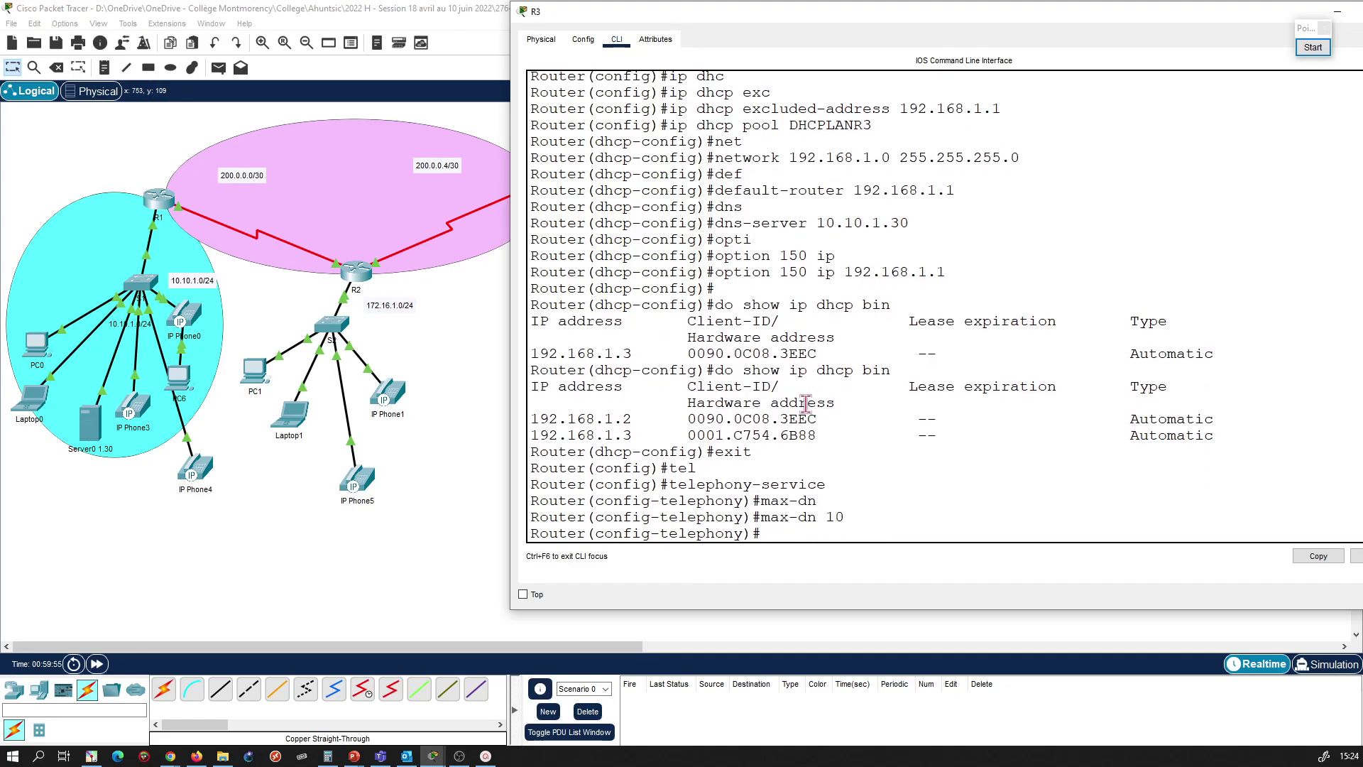
type("max-e")
key("Tab")
type("10")
key("Return")
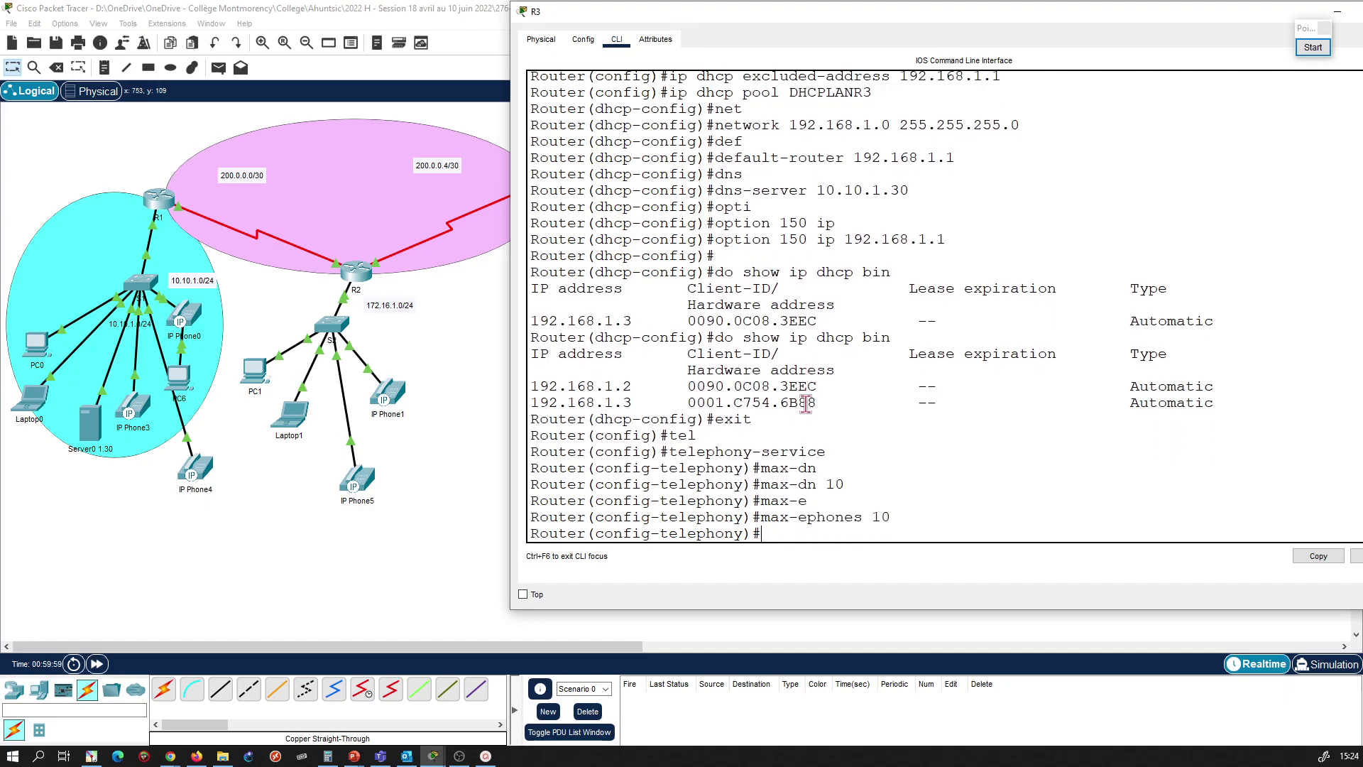
Step: Set the telephony service's IP source address to 192.168.1.1 with port 2000
type("ip")
key("Tab")
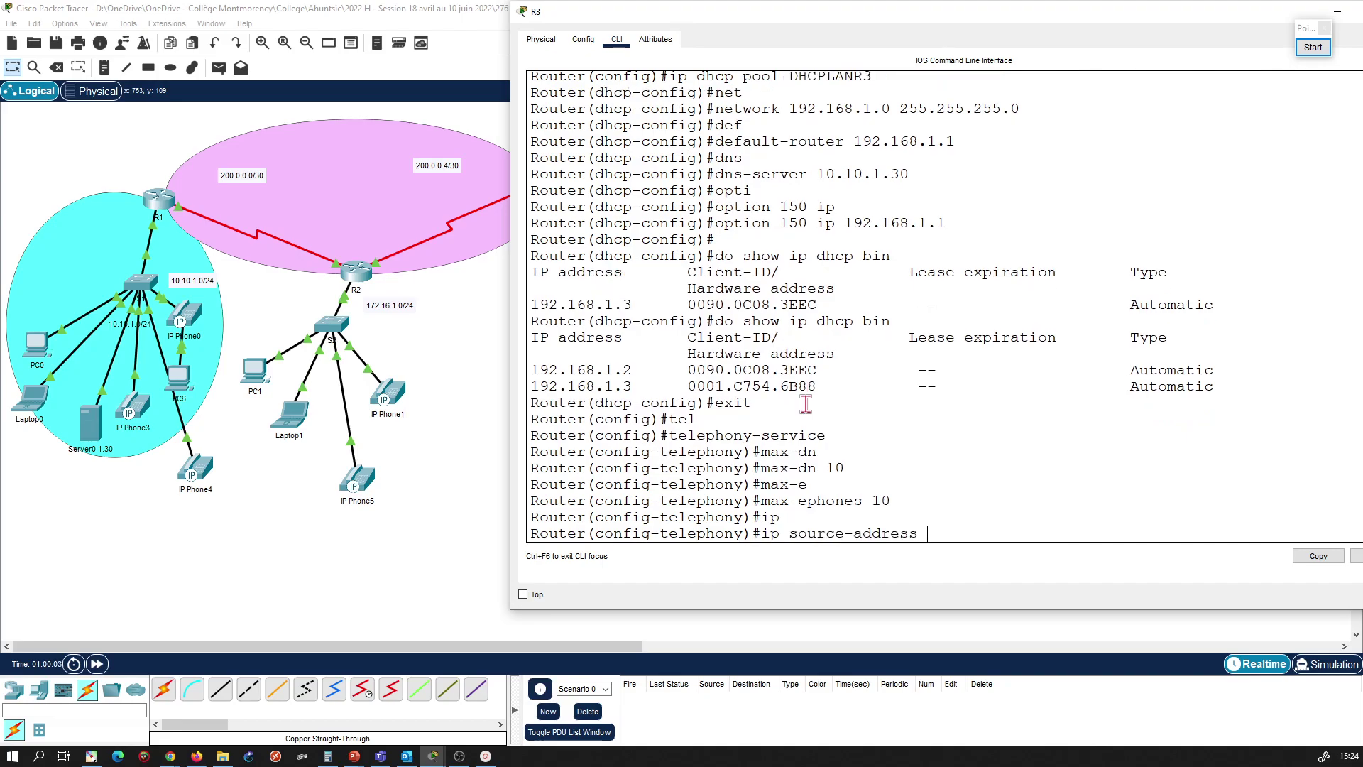
type("192.1")
type("68.1.1 p")
key("Tab")
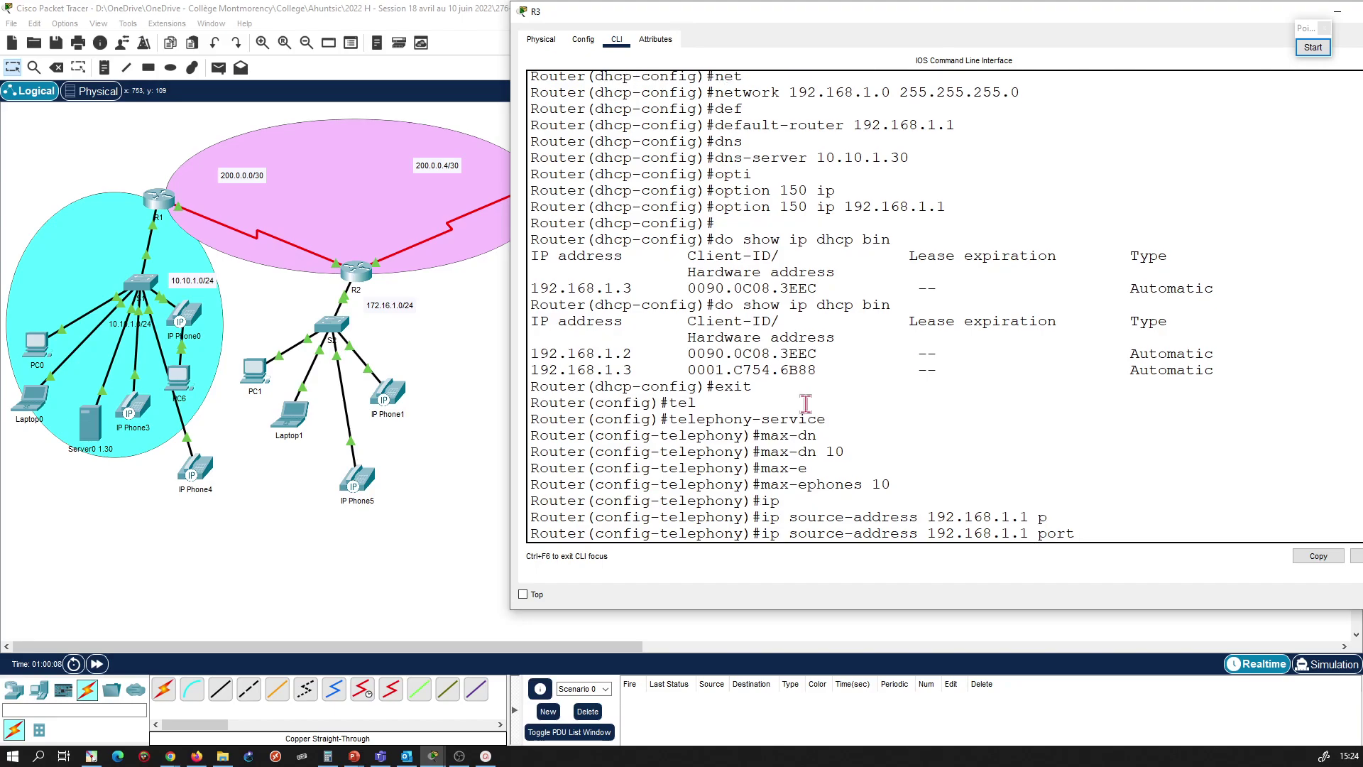
type("2000")
key("Return")
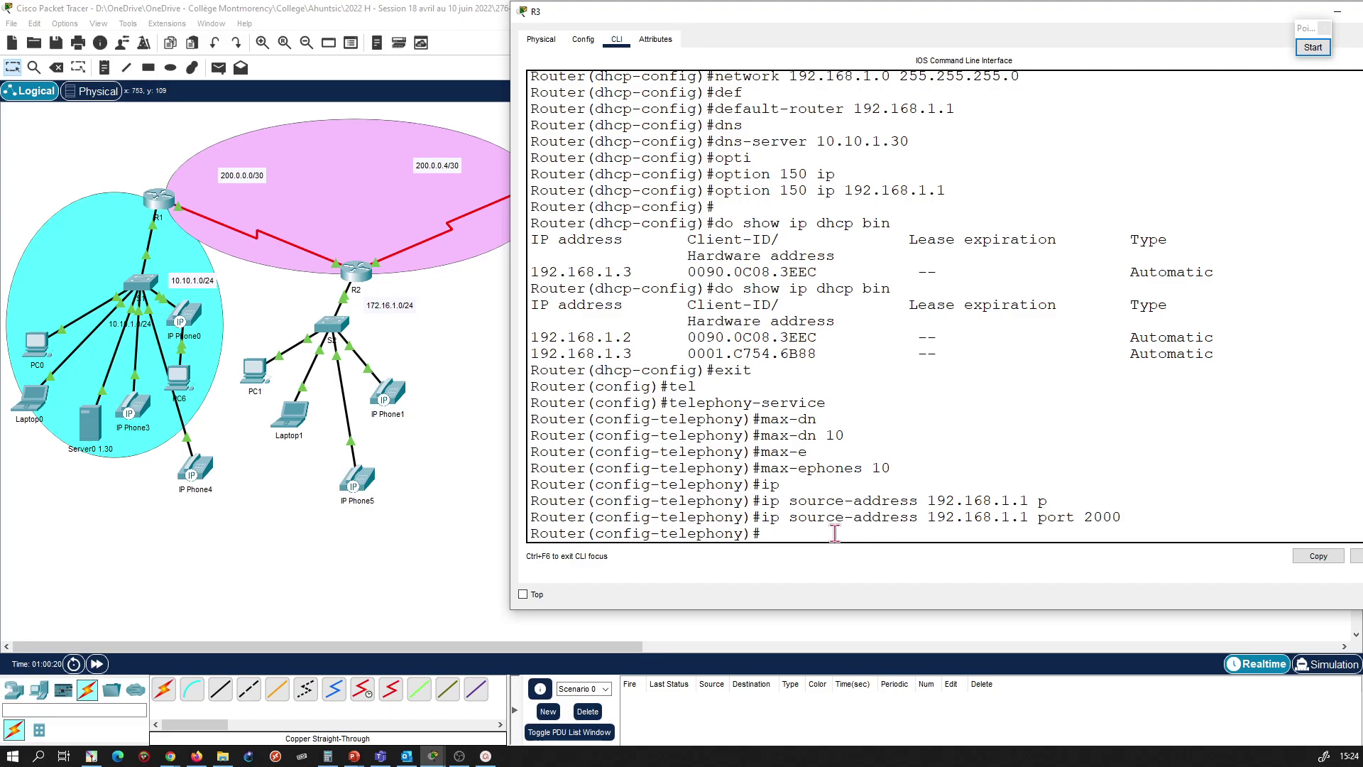
Step: Create directory line ephone-dn 1 on R3 and enter its configuration
type("ephone-d")
type("n")
key("Tab")
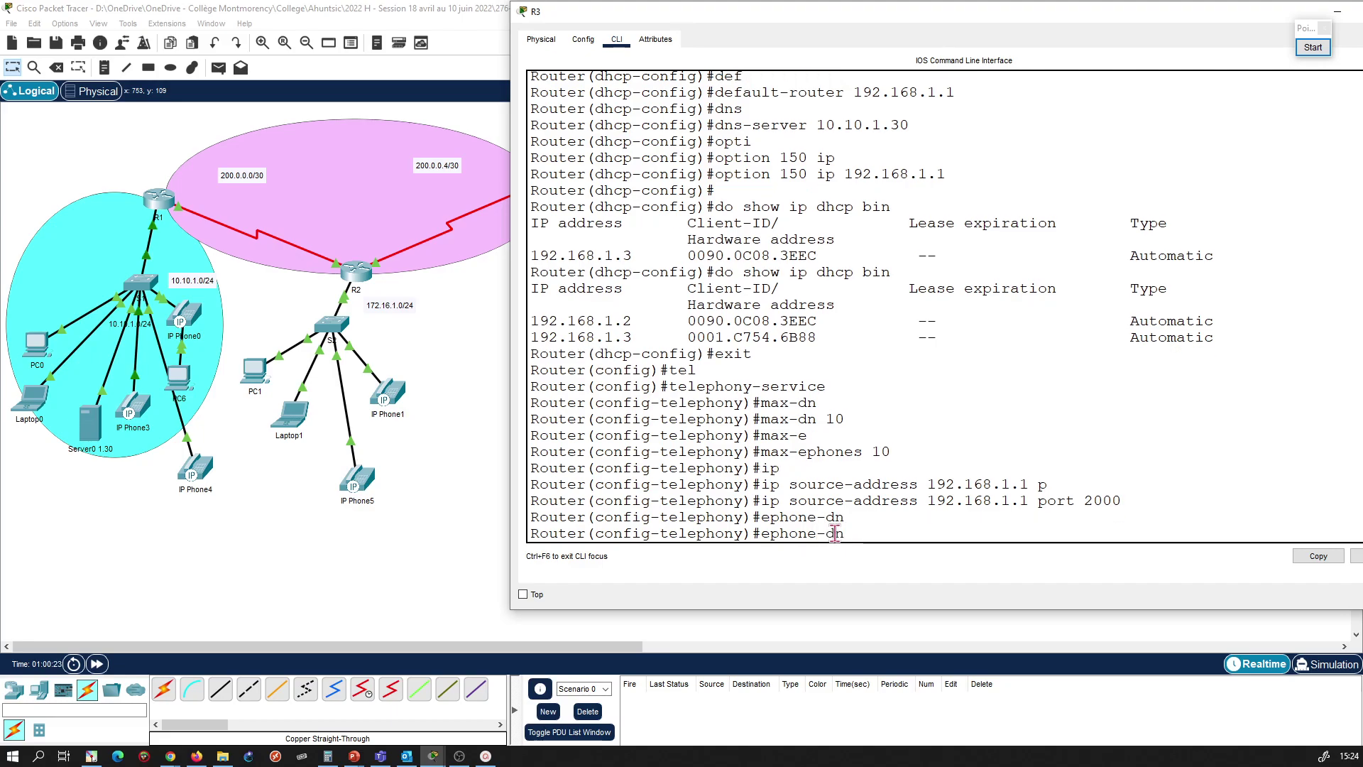
type("1")
key("Return")
Step: Try to assign 3001 to ephone-dn 1 with the command numero 3001
type("numero")
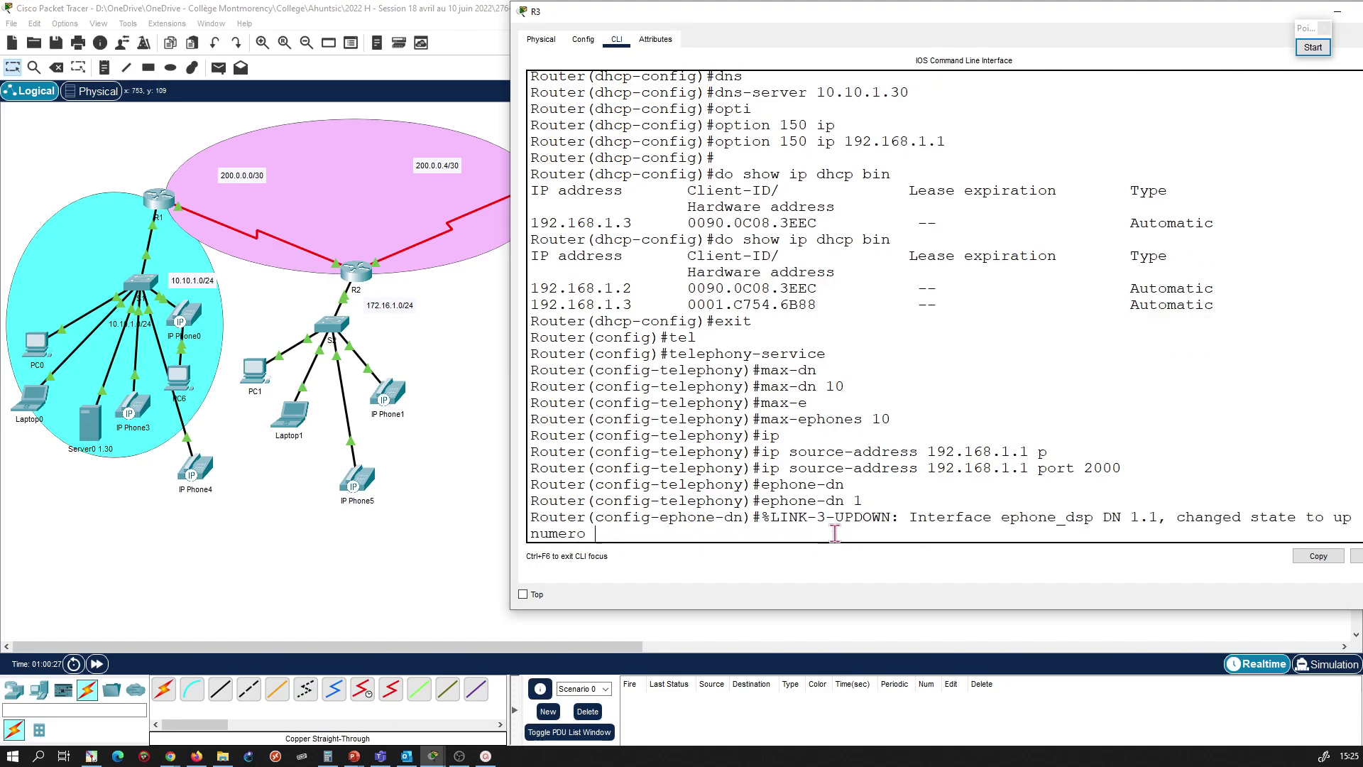
type(" 3001")
key("Return")
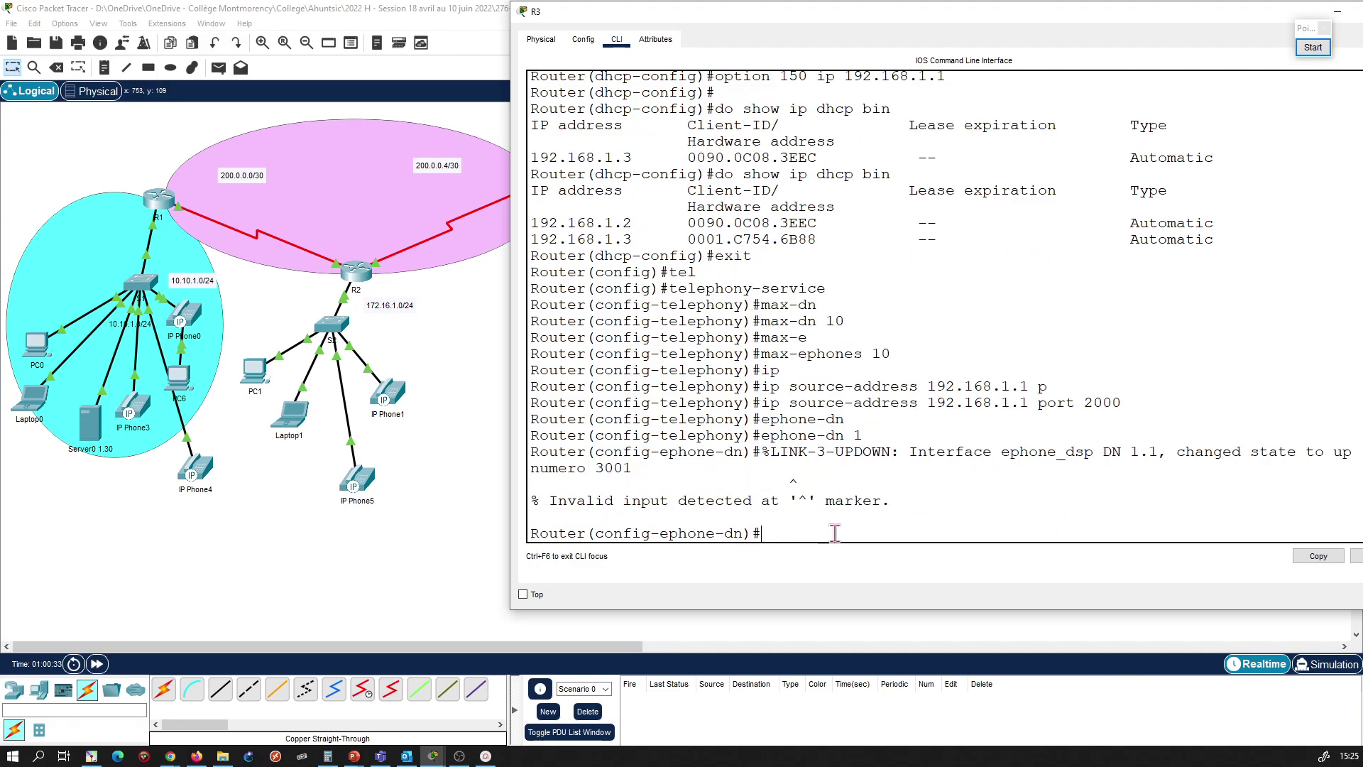
key("Return")
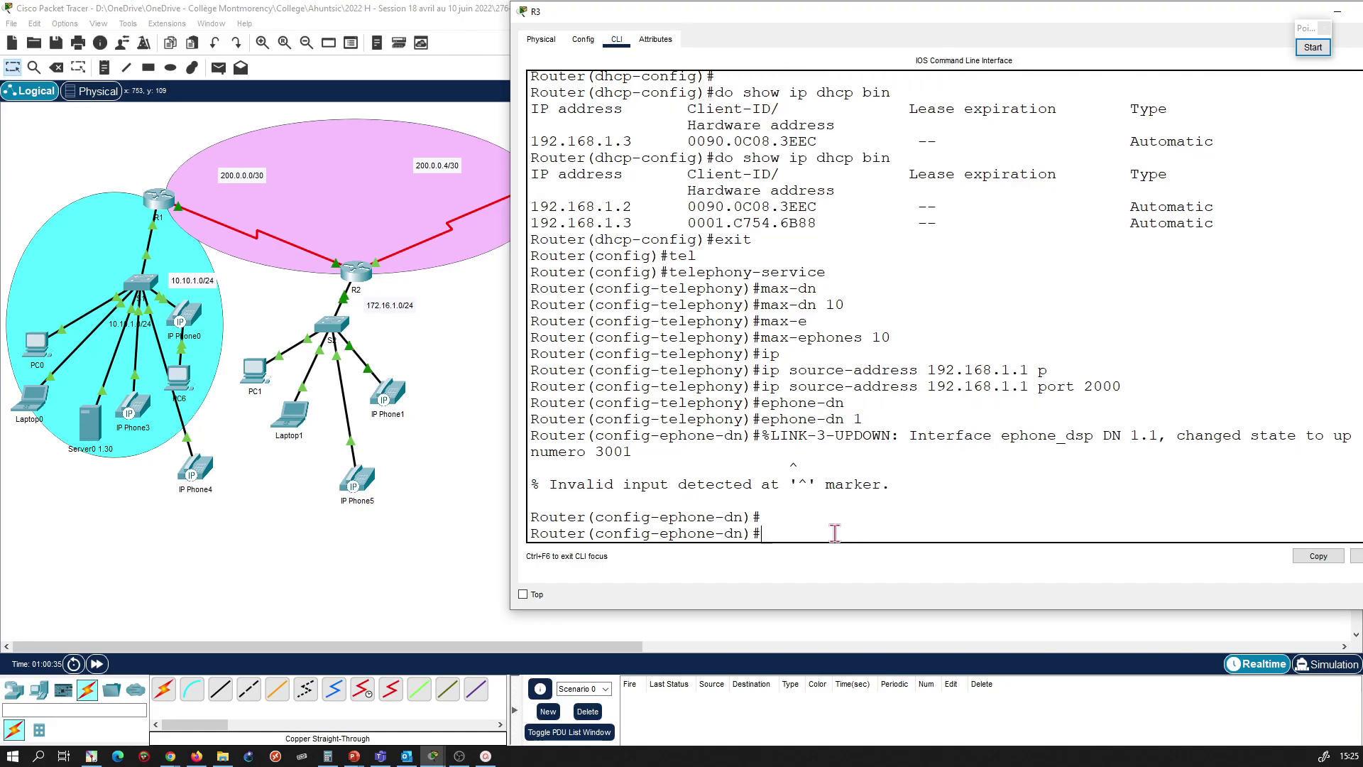
Step: Assign number 3001 to ephone-dn 1 on R3
type("num")
key("Tab")
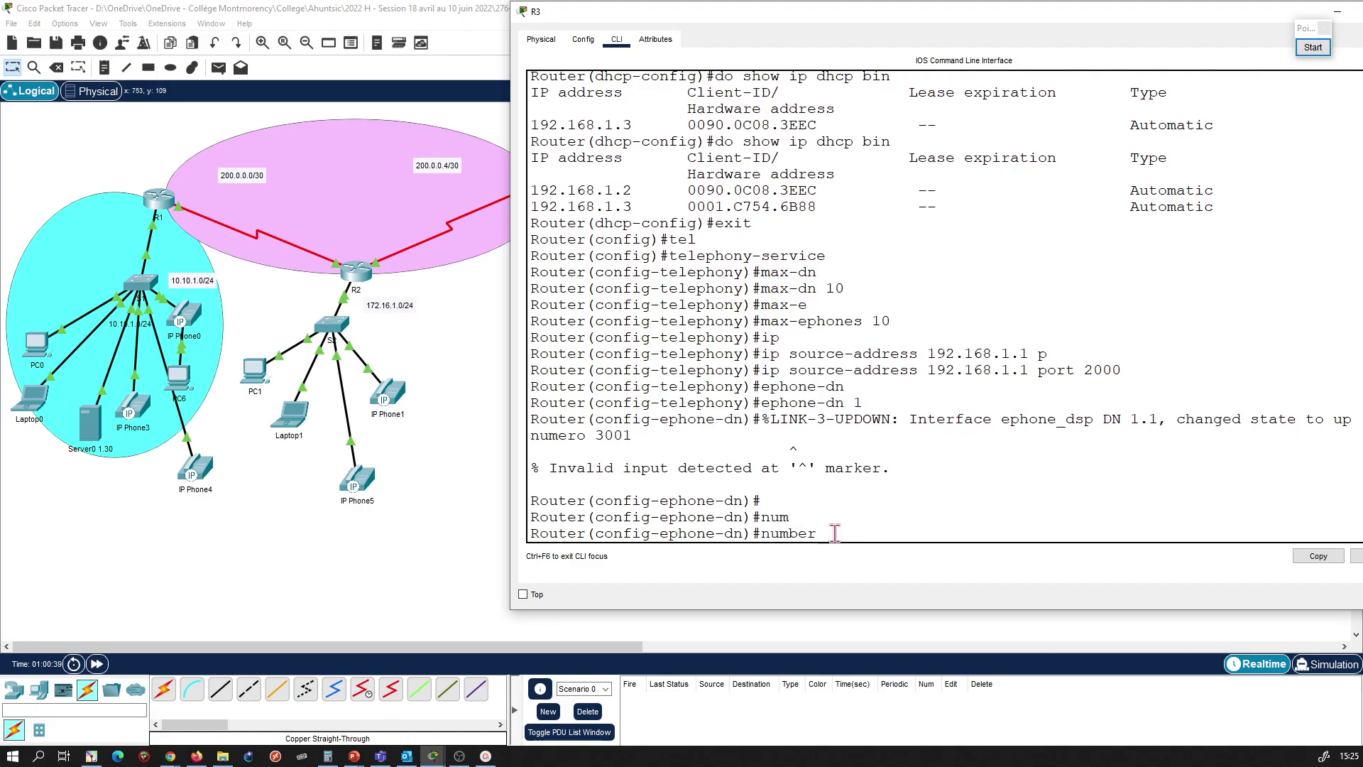
type("3001")
key("Return")
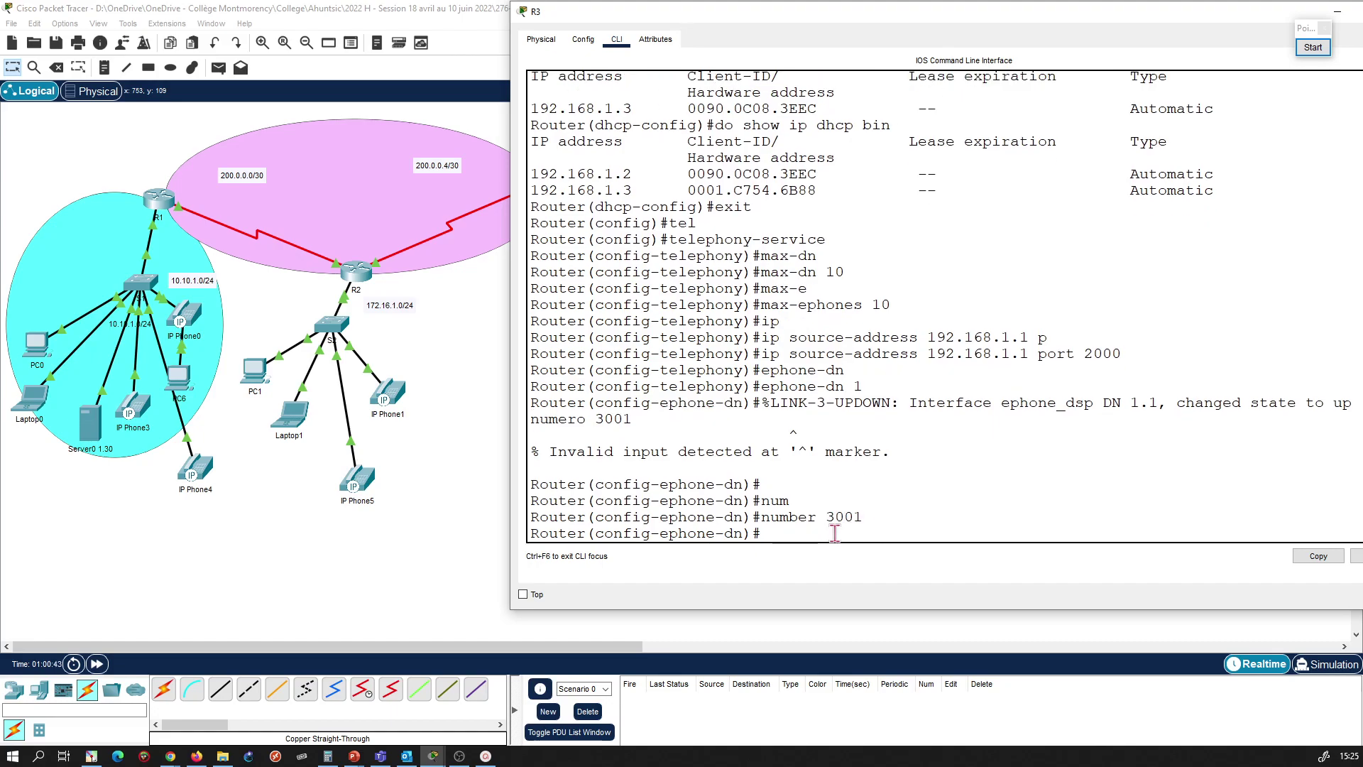
Step: Create directory line ephone-dn 2 on R3 and assign it number 3002
key("Up")
key("Up")
key("Up")
key("BackSpace")
type("2")
key("Return")
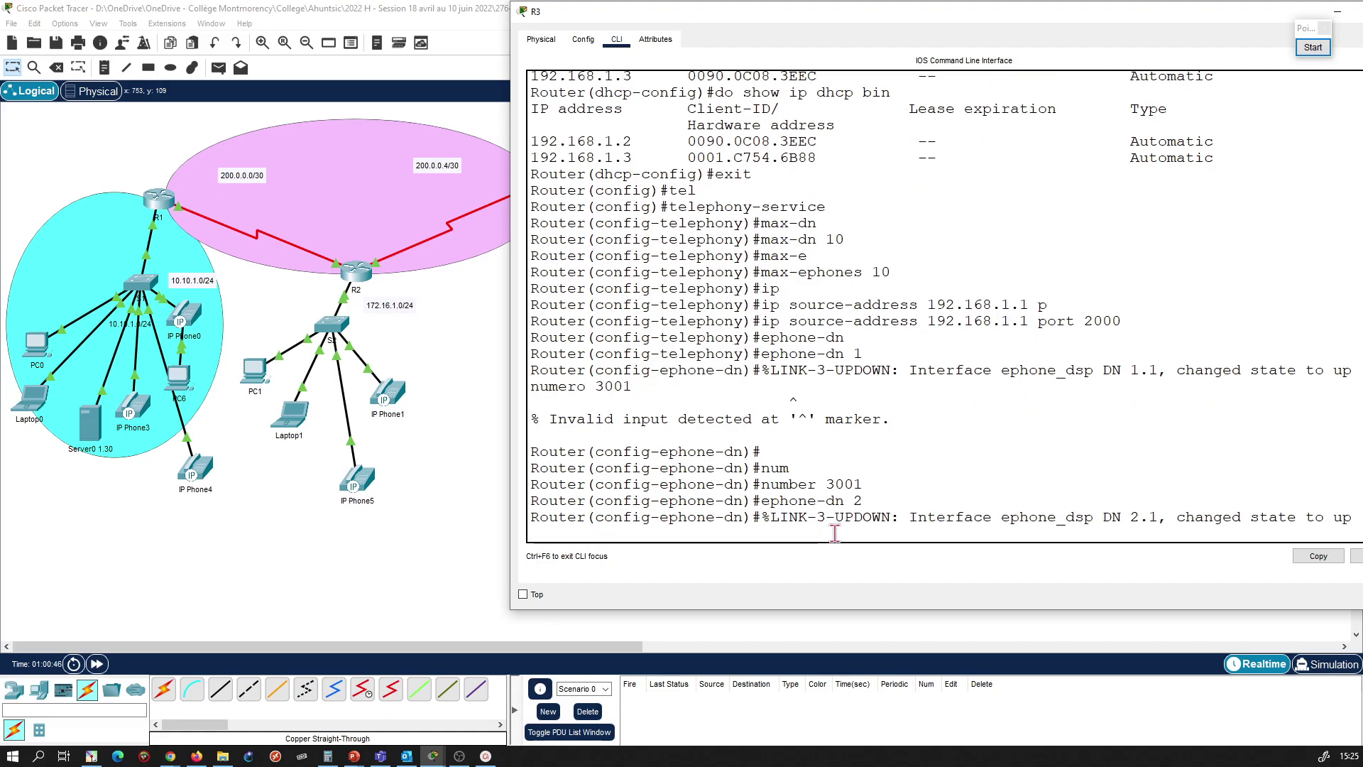
key("Up")
key("Up")
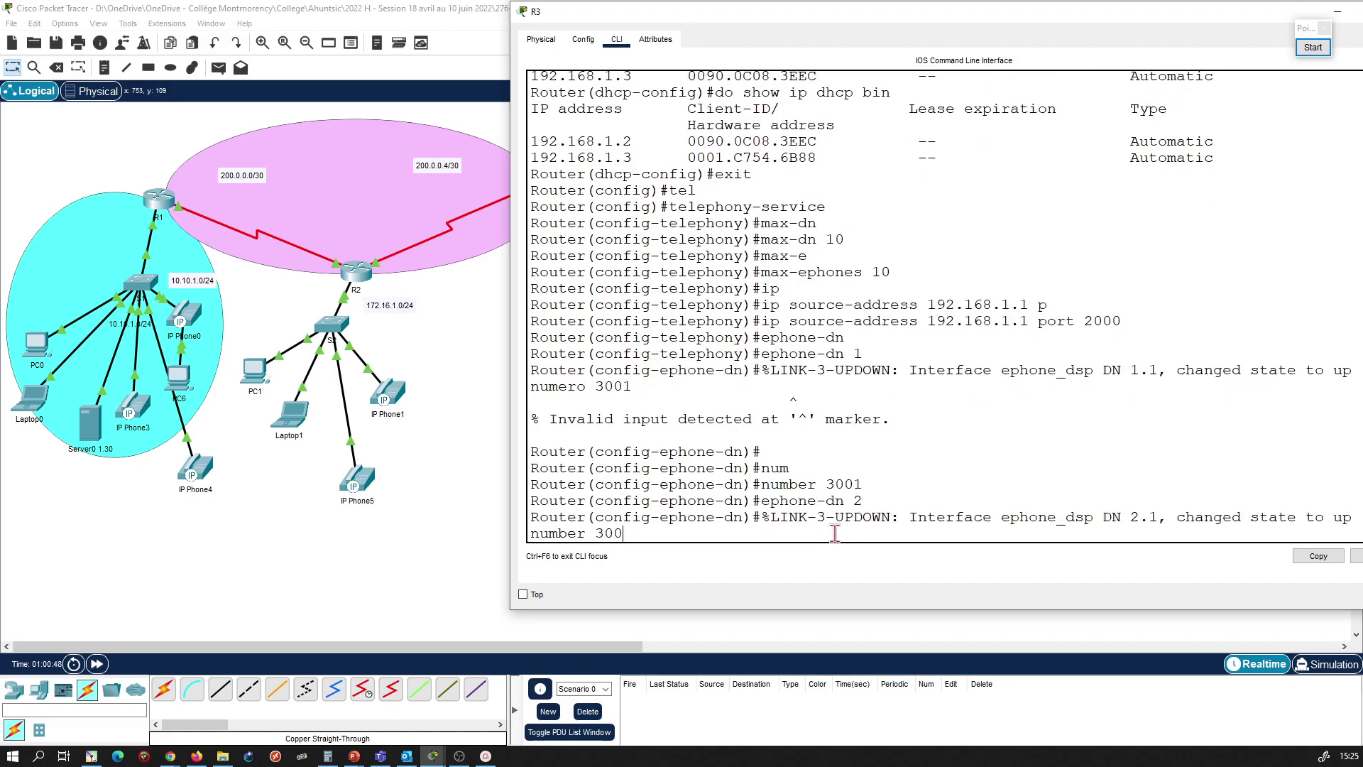
type("2")
key("Return")
Step: Create directory line ephone-dn 3 on R3 and assign it number 3003
key("Up")
key("Up")
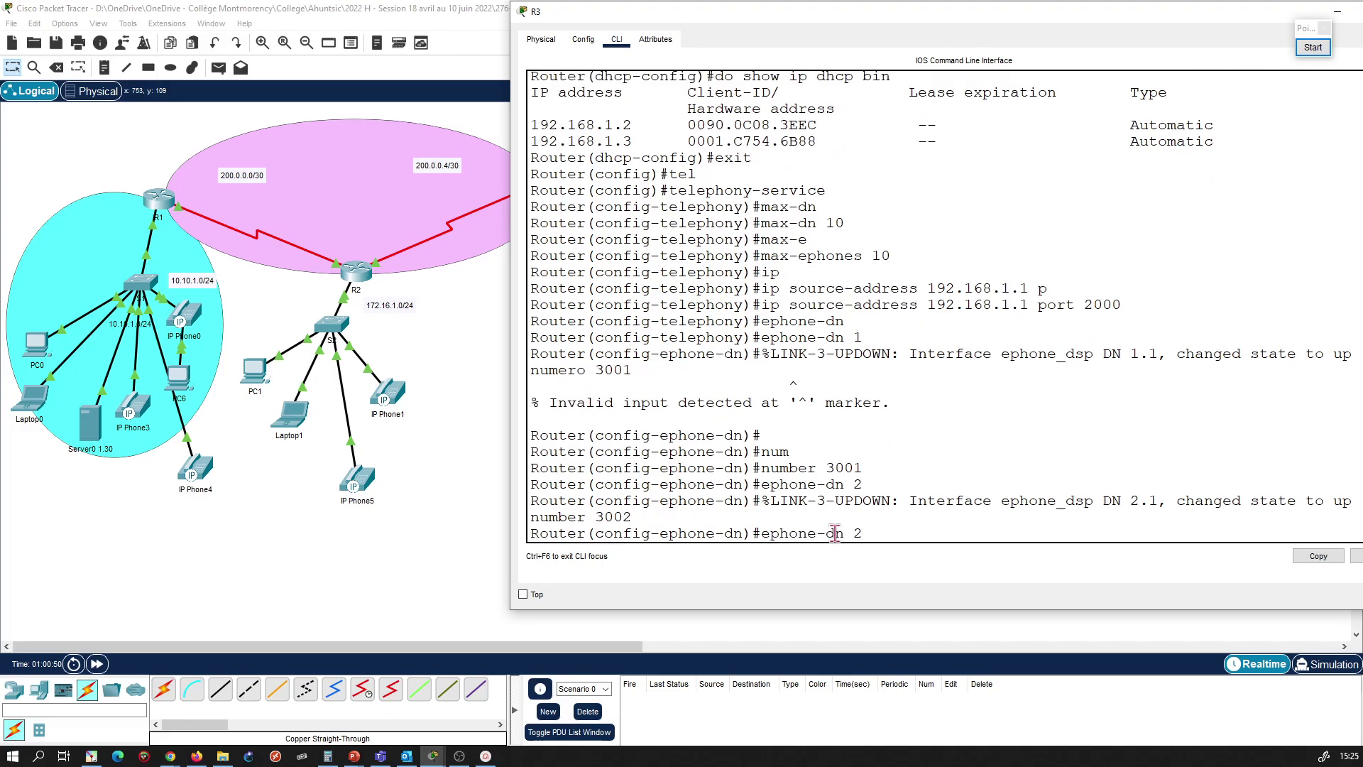
type("3")
key("Return")
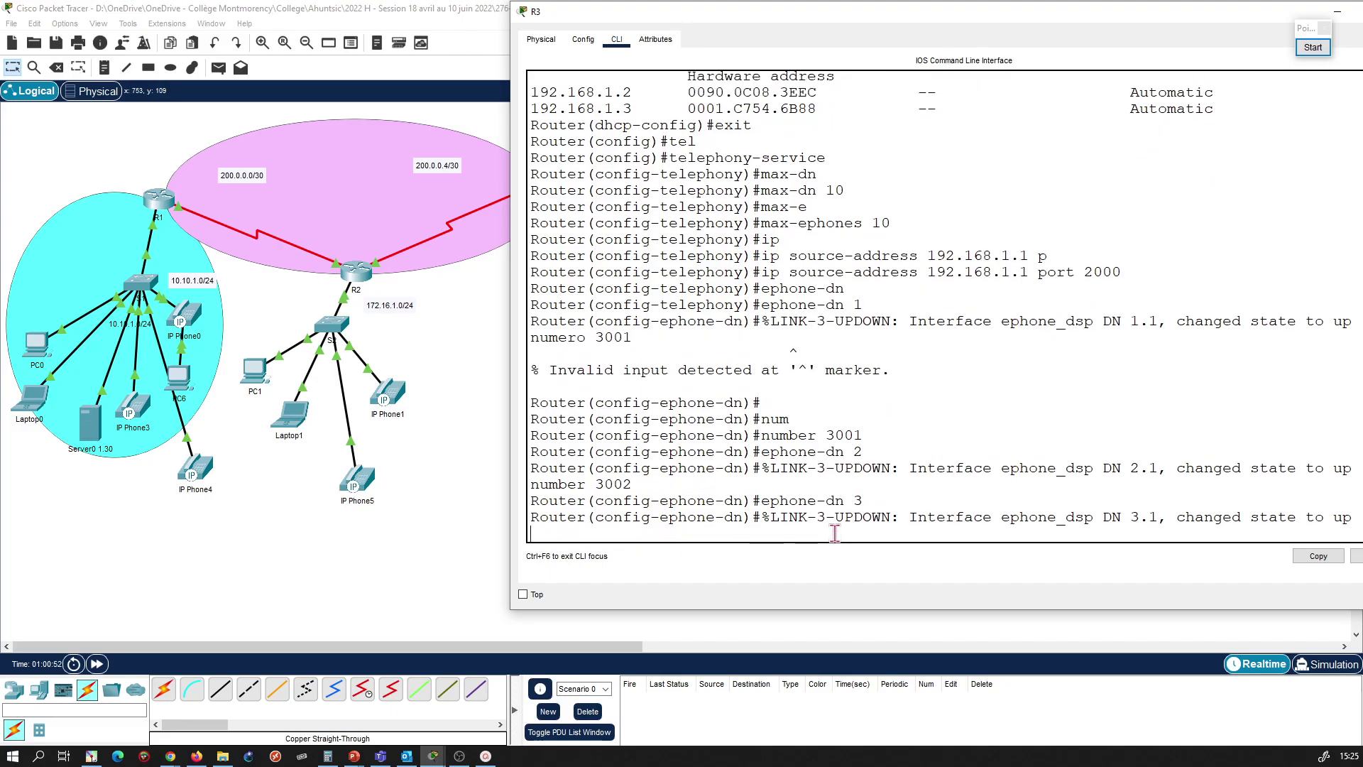
key("Up")
key("Up")
key("BackSpace")
key("BackSpace")
type("03")
key("Return")
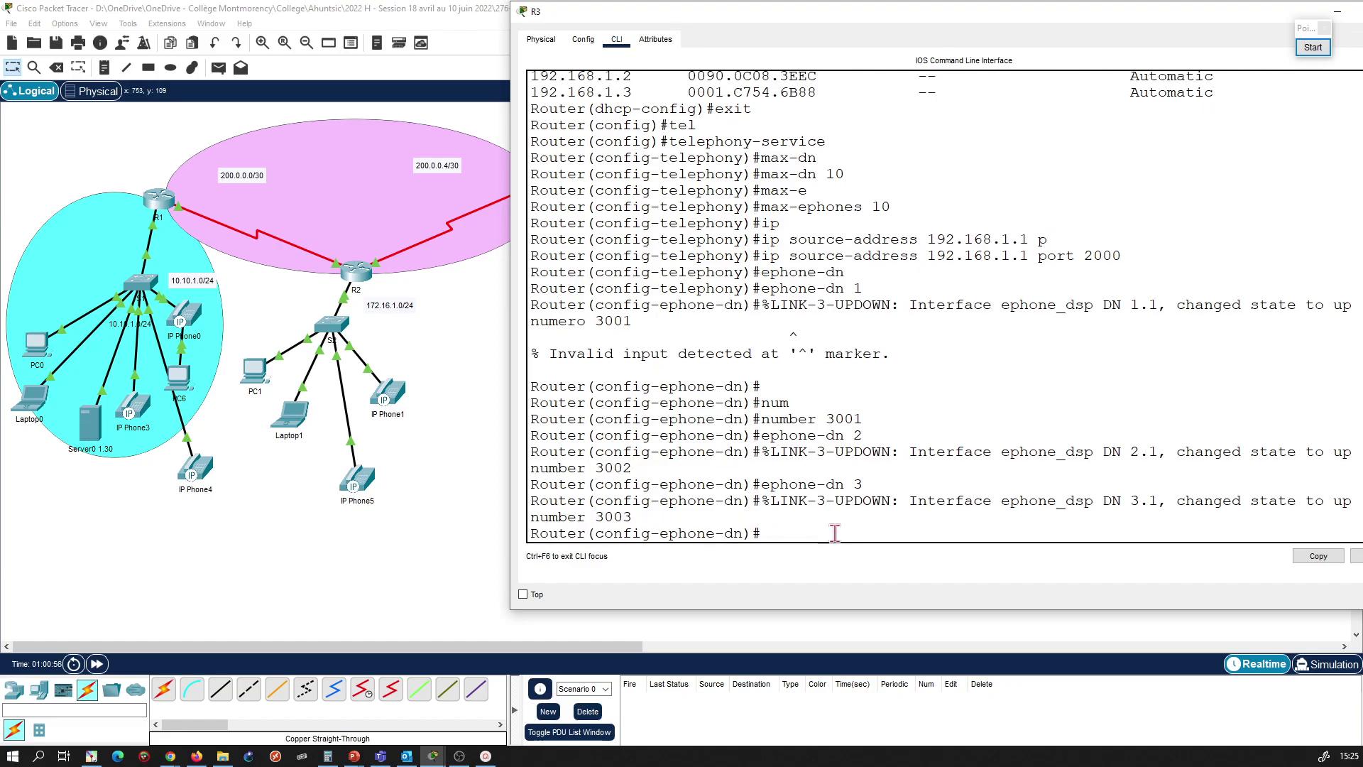
Step: Create directory line ephone-dn 4 on R3 and assign it number 3004
key("Up")
key("Up")
key("BackSpace")
type("4")
key("Return")
key("Up")
key("Up")
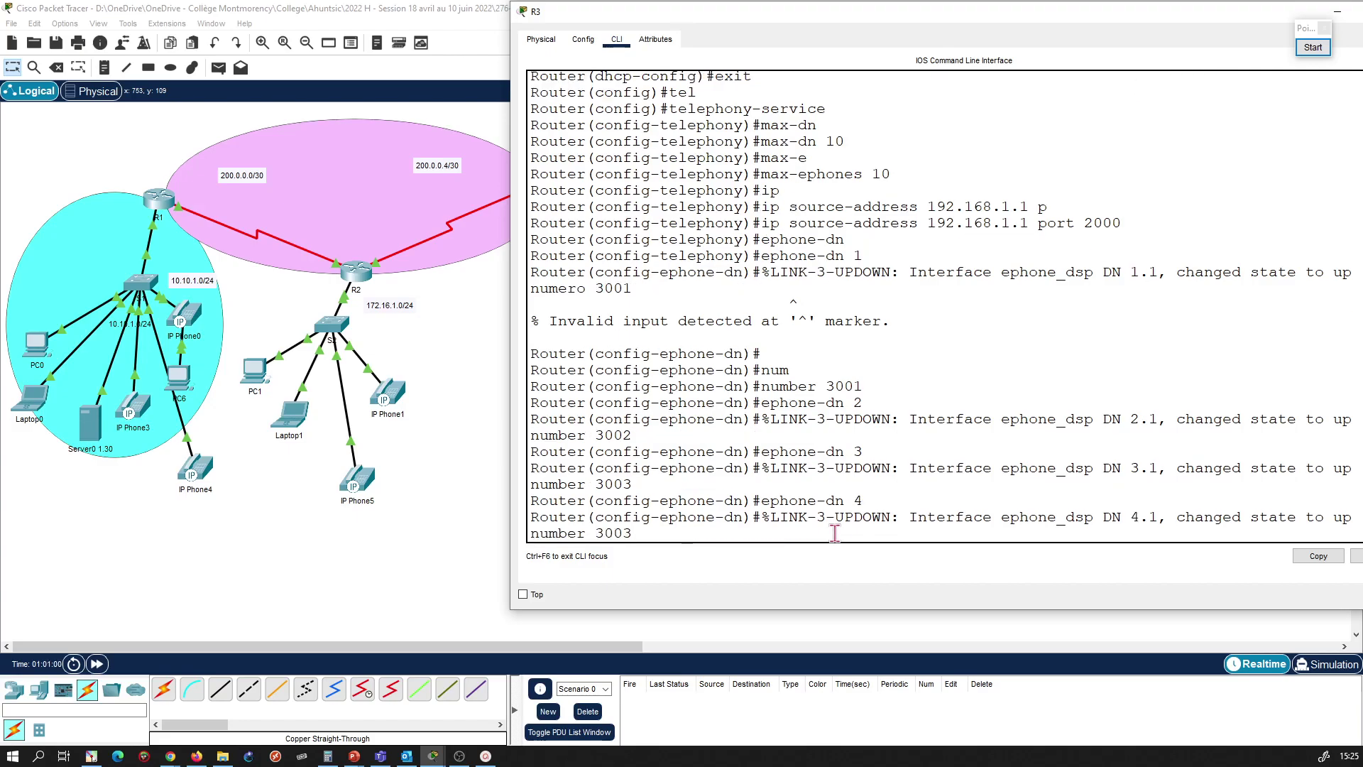
key("BackSpace")
type("4")
key("Return")
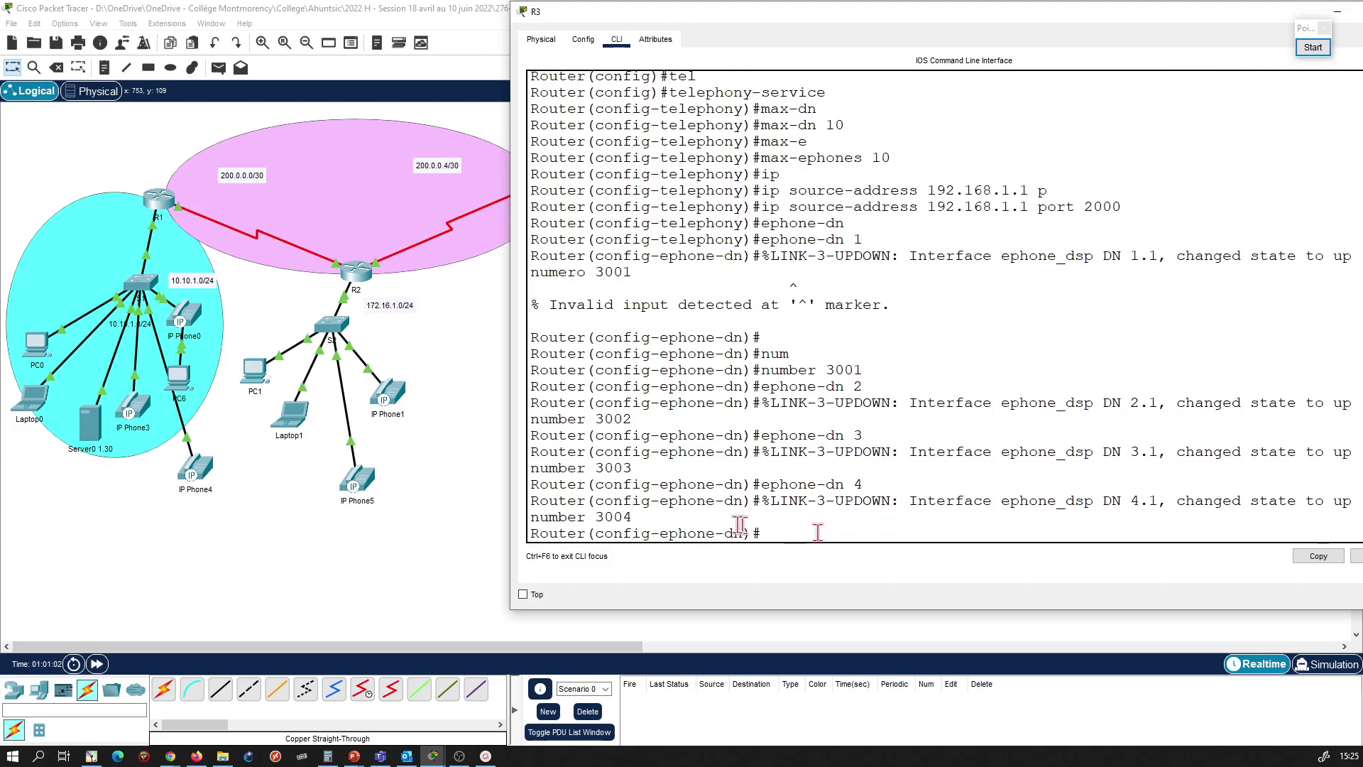
Step: Display R3's running configuration and review its telephony-service, ephone-dn and ephone 1 sections through to the end
left_click(798, 519)
type("do show uun")
key("Return")
key("space")
key("space")
key("space")
left_click_drag(567, 242, 600, 334)
left_click(605, 419)
left_click_drag(551, 387, 634, 418)
left_click(660, 434)
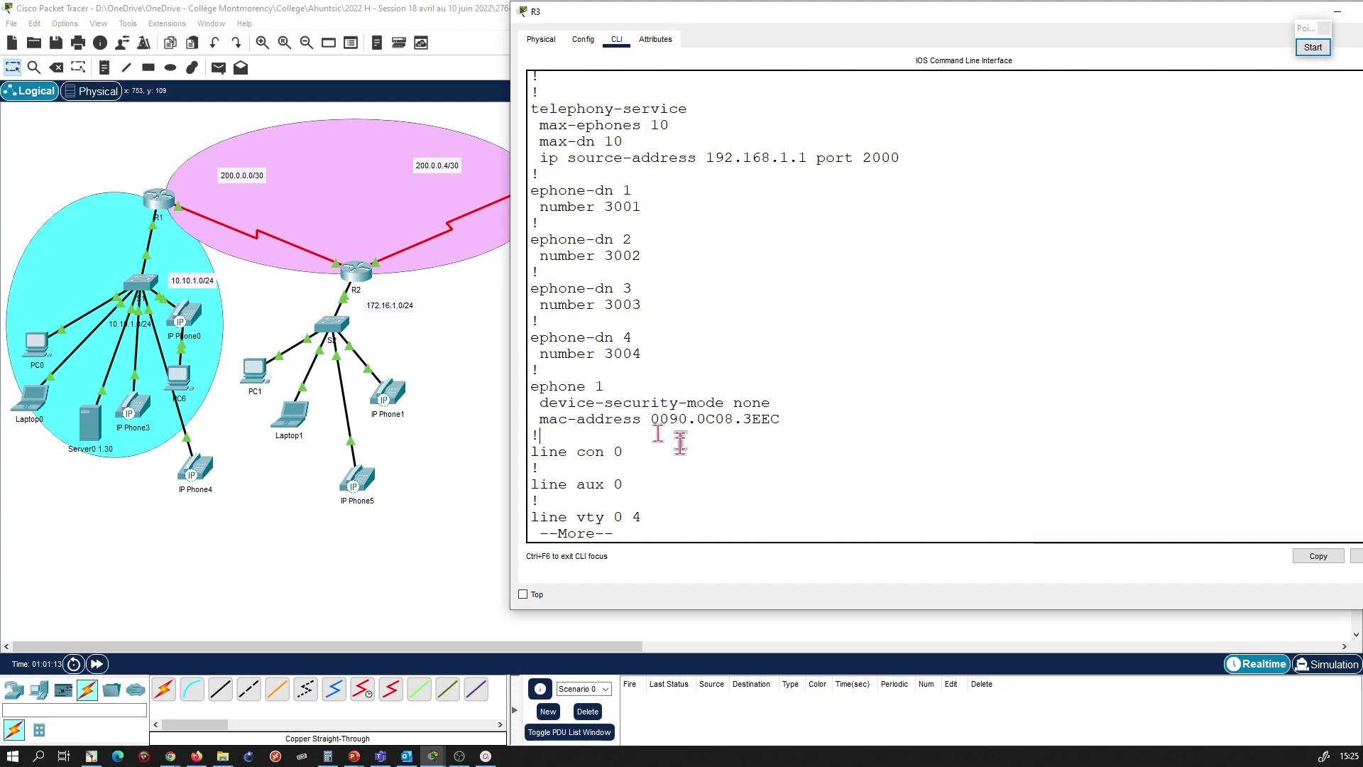
key("space")
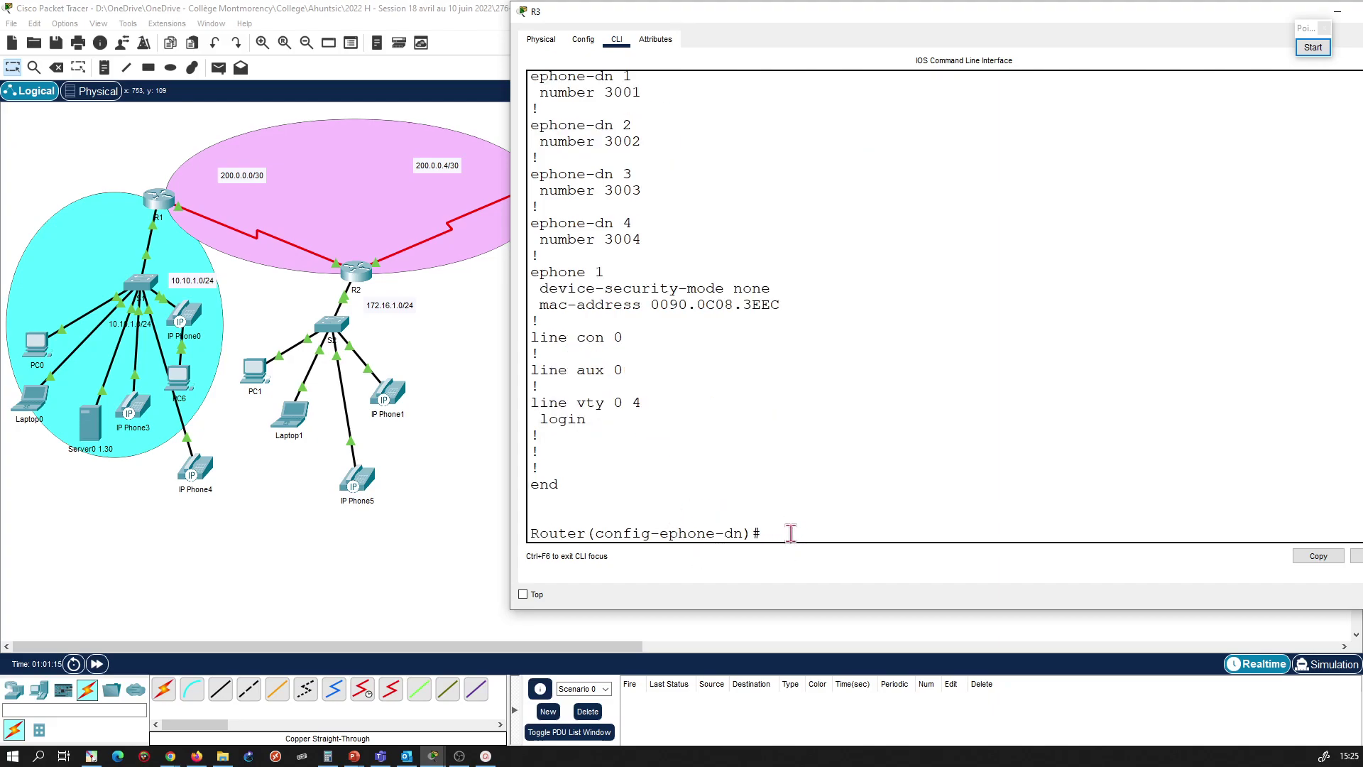
Step: Leave the ephone-dn configuration on R3 and re-enter telephony-service configuration mode
type("exit")
key("Return")
type("telp")
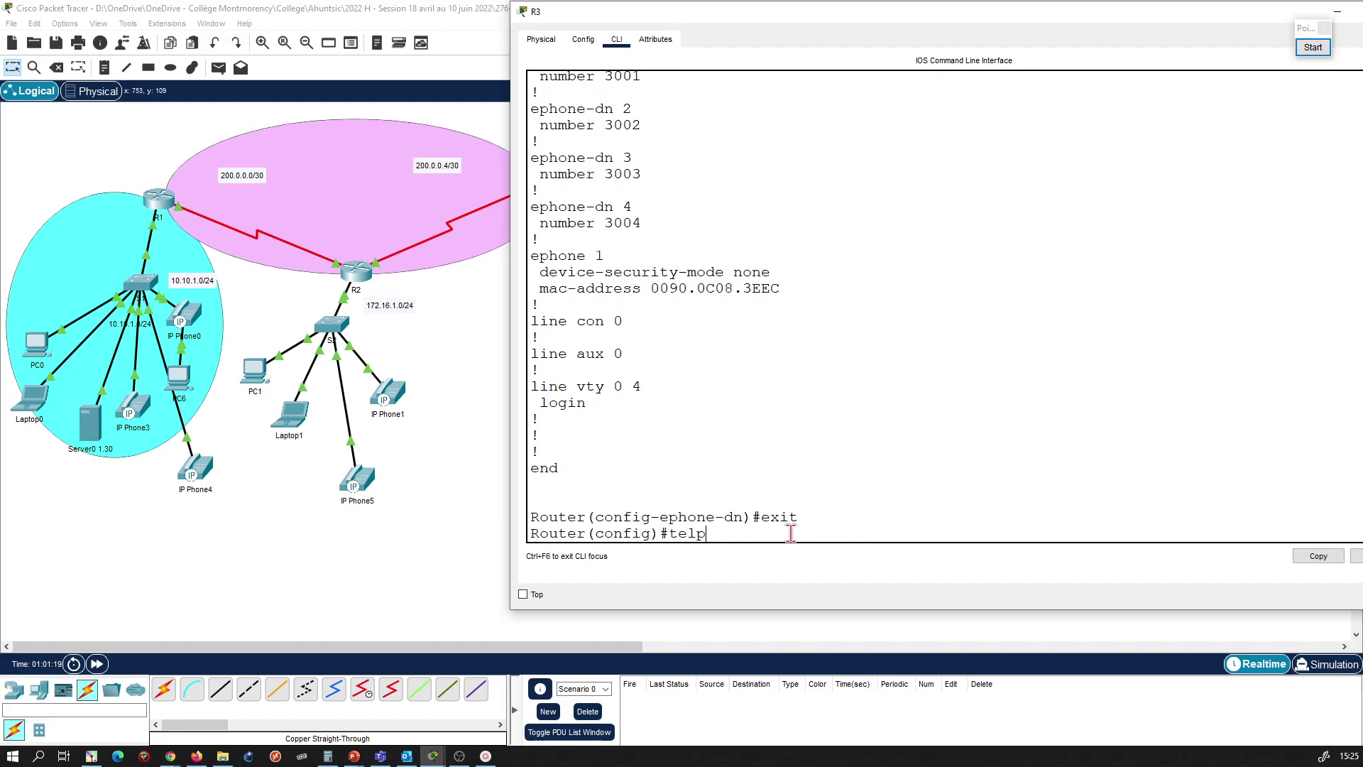
key("Tab")
key("BackSpace")
key("BackSpace")
type("e")
key("Tab")
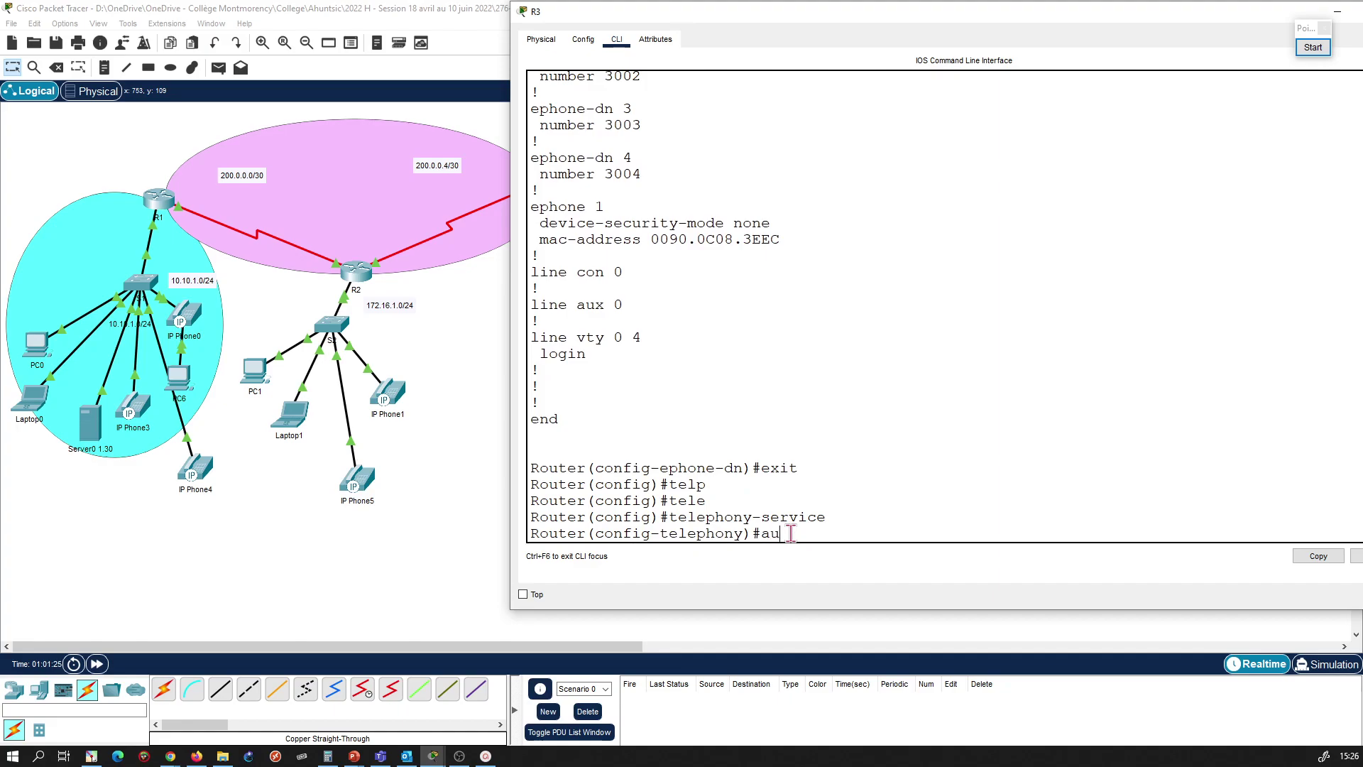
Step: Enable automatic line assignment for R3's telephony service with auto assign 1 to 10
key("Tab")
type("a")
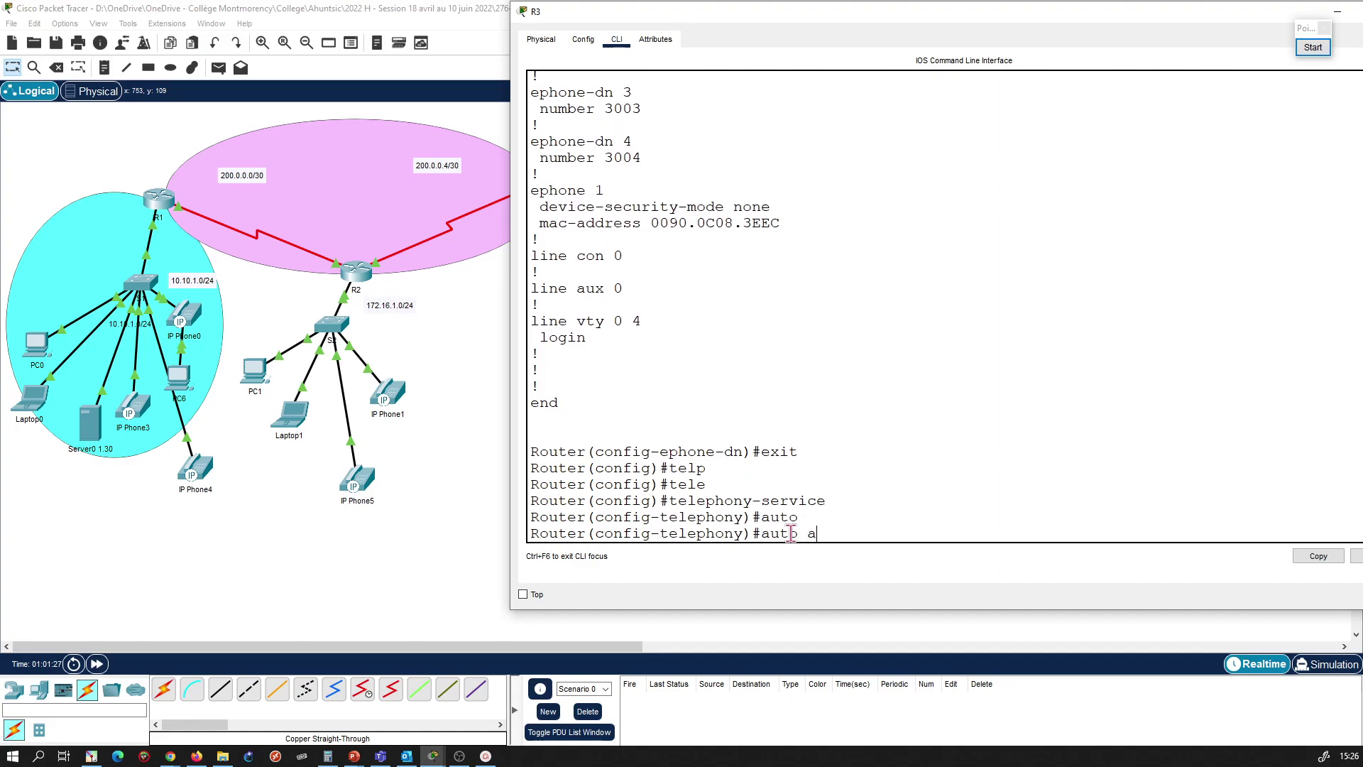
type("s")
key("Tab")
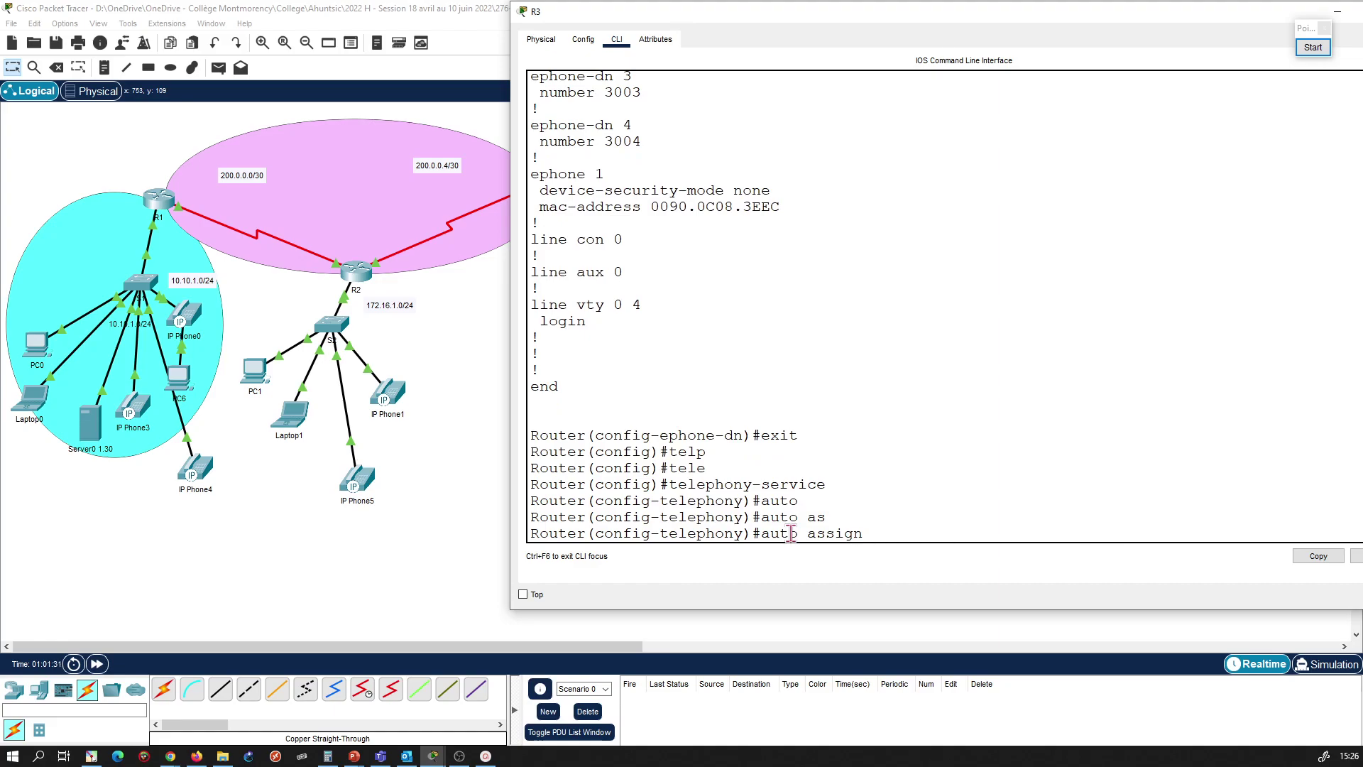
type("1 t")
key("Tab")
type("1")
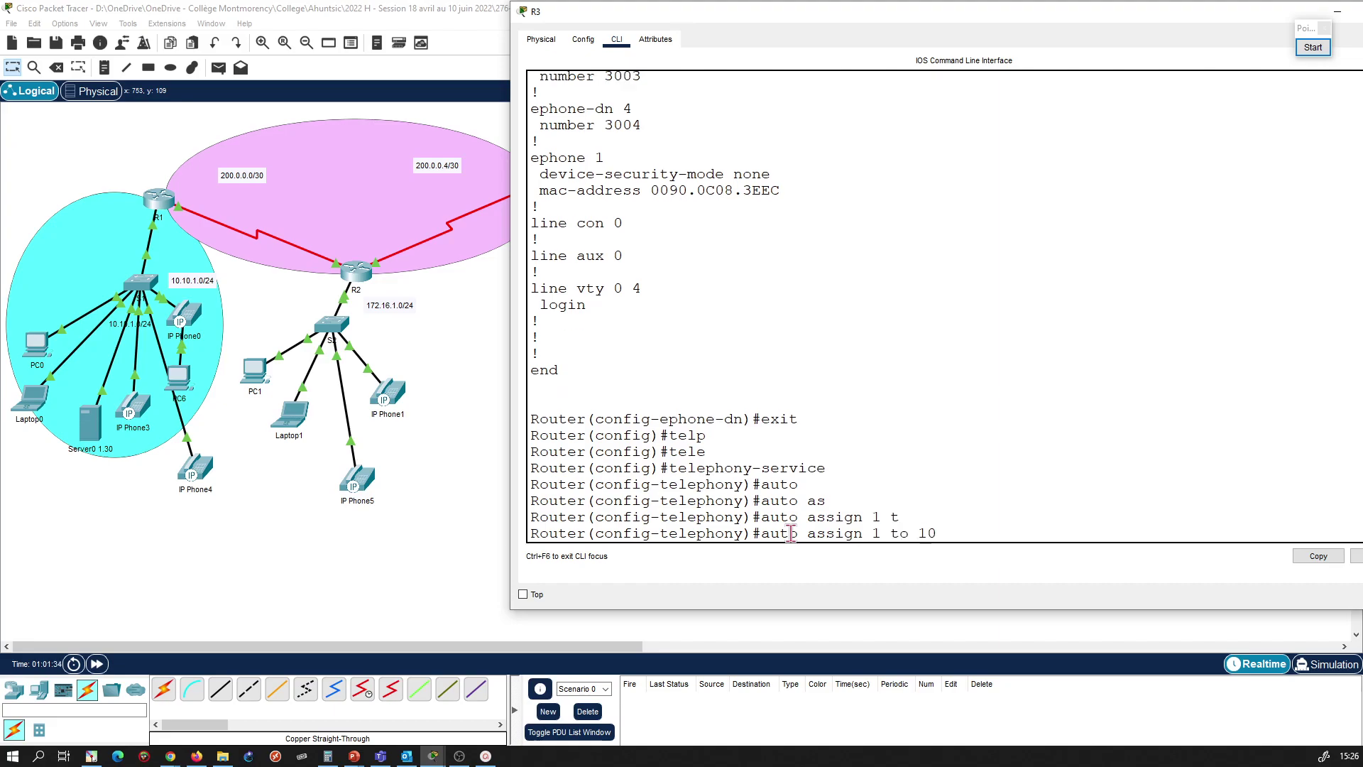
type("0")
key("Return")
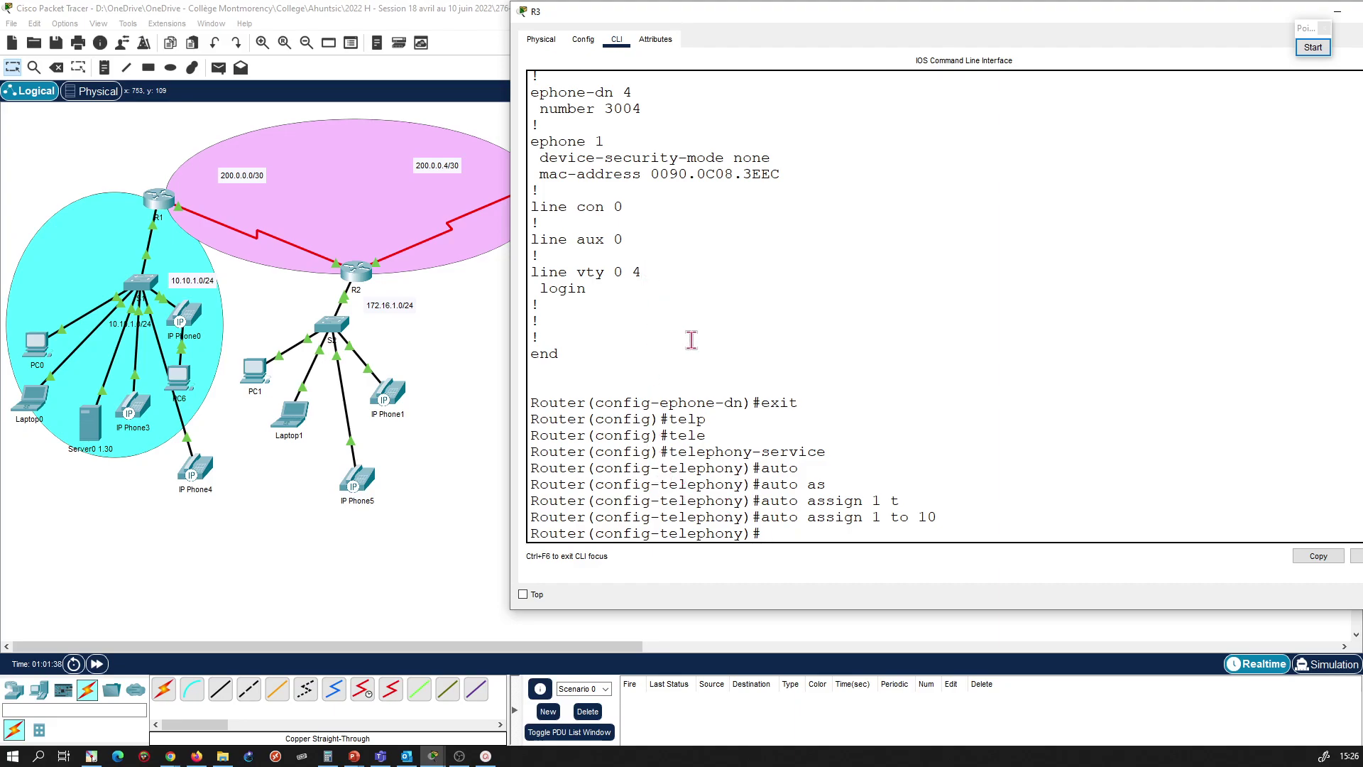
Step: Review the ephone 1 entry in R3's running configuration and check IP Phone2's address and line number in the topology
type("do show ru")
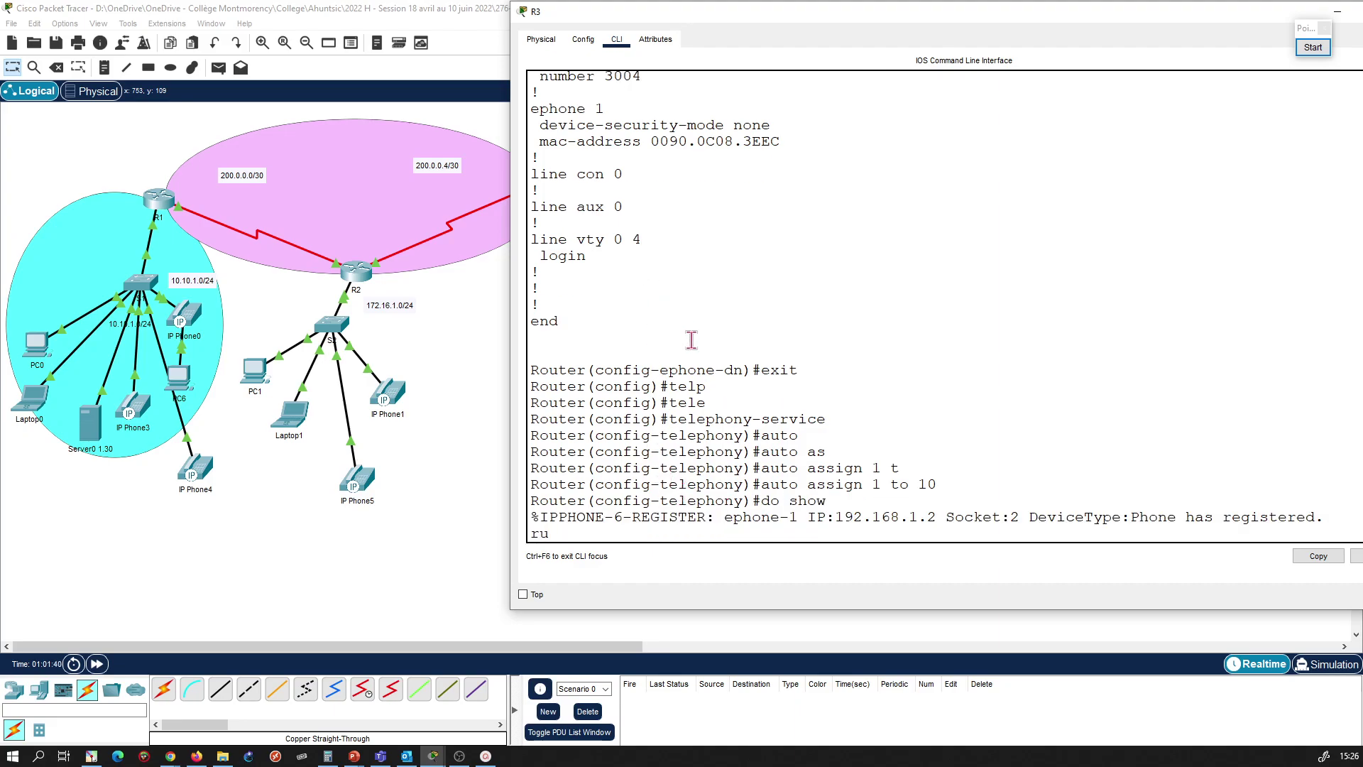
key("Return")
key("space")
key("space")
key("space")
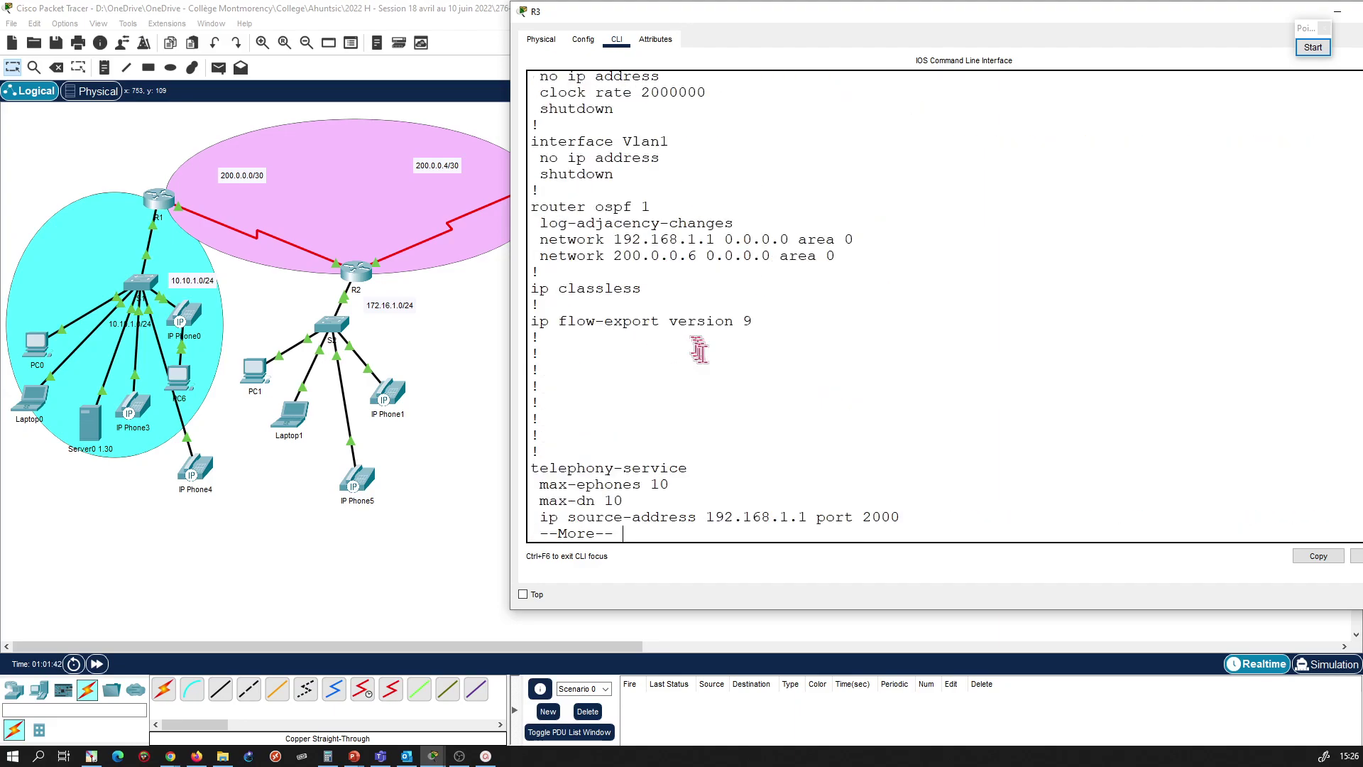
key("space")
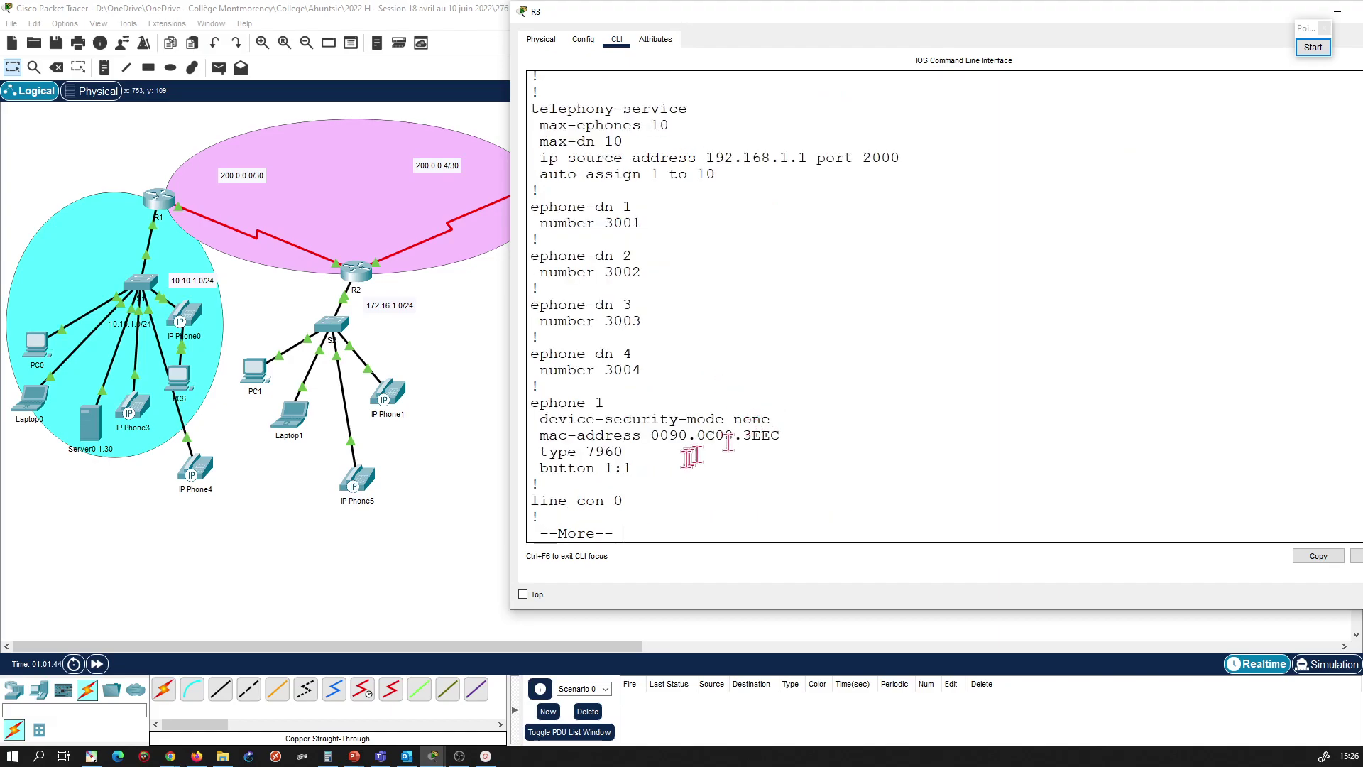
left_click_drag(537, 402, 634, 465)
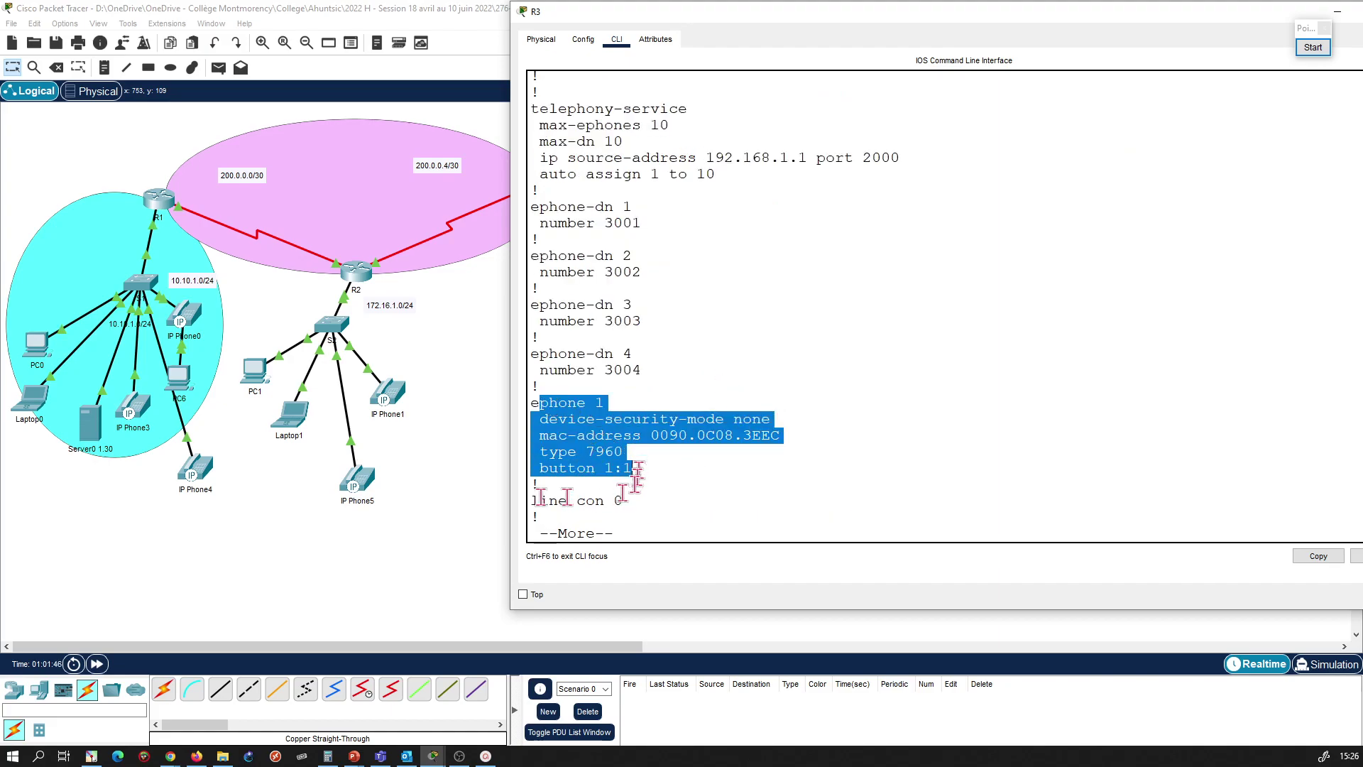
left_click(460, 499)
mouse_move(705, 309)
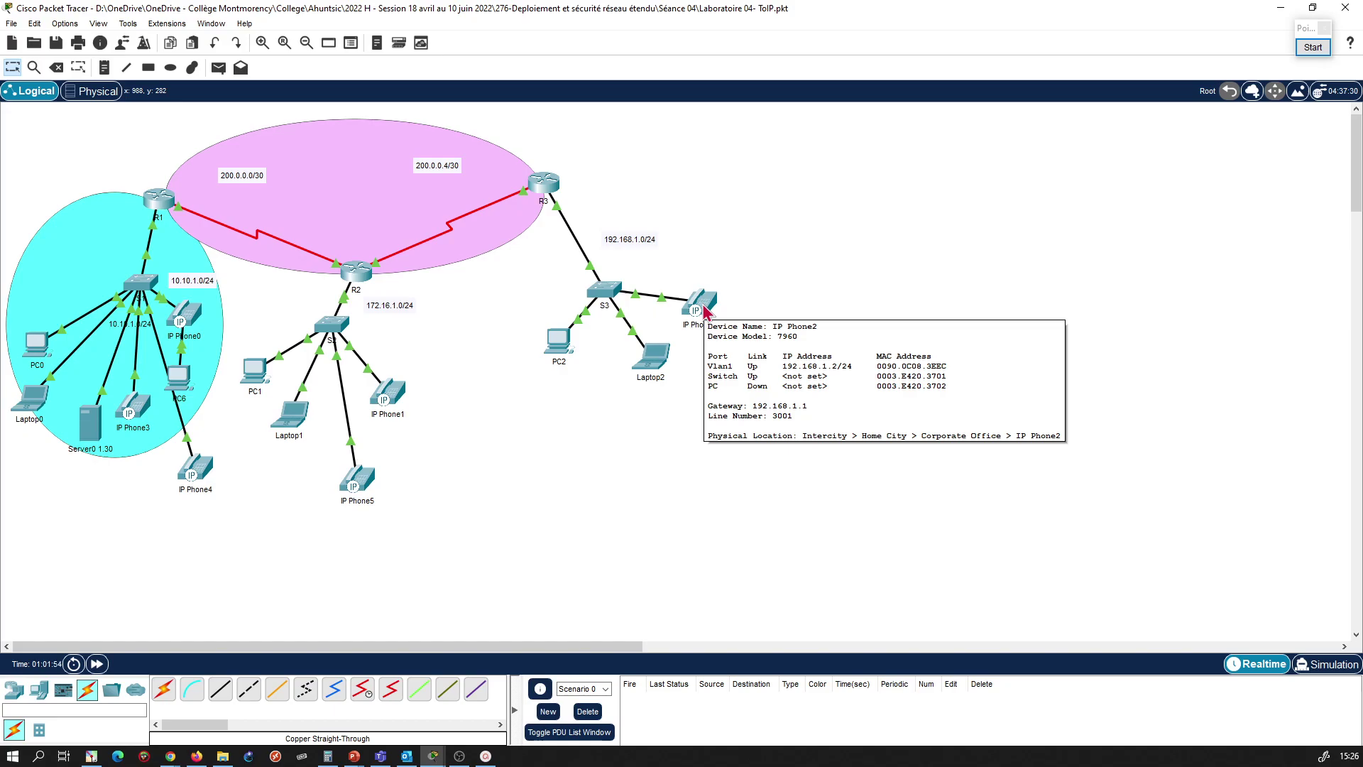
Step: Close Laptop2's IP configuration and open Cisco IP Communicator on that laptop
left_click(653, 357)
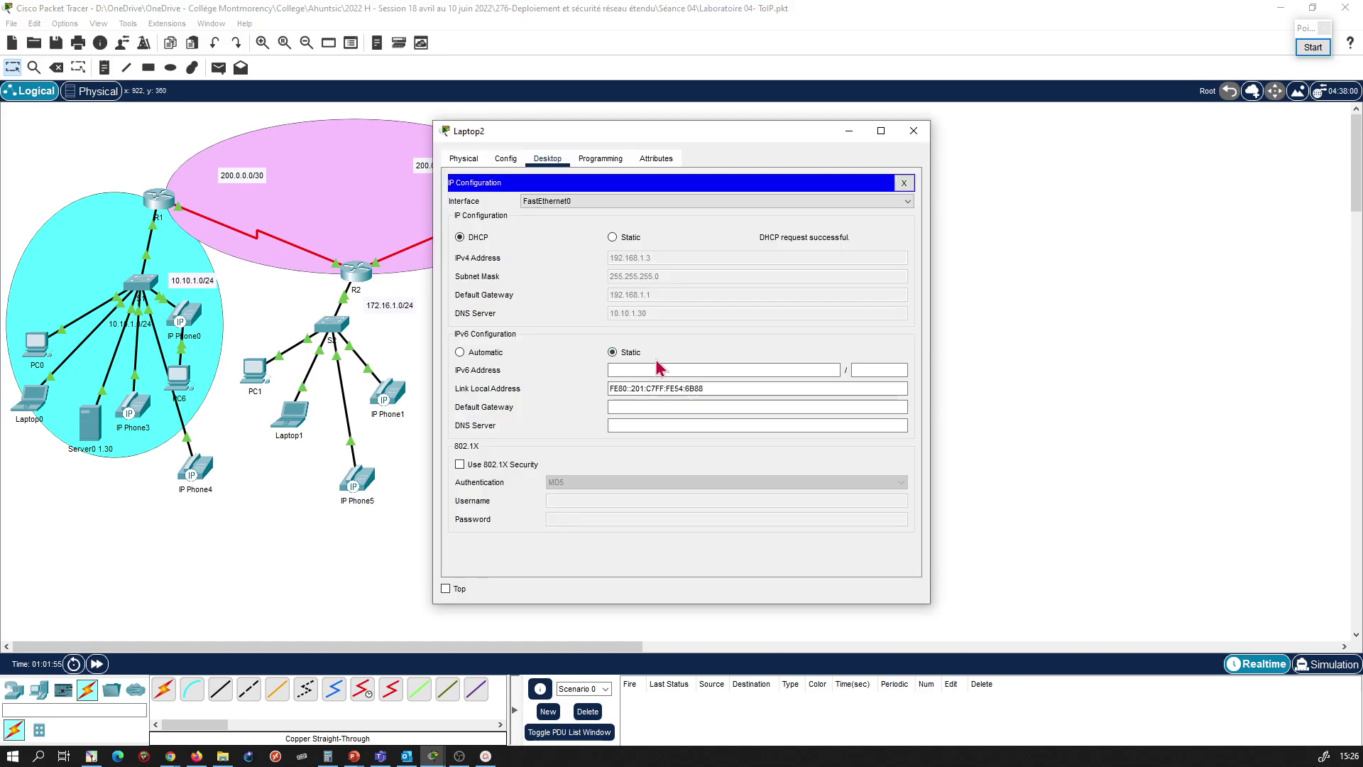
left_click(904, 183)
left_click_drag(752, 131, 1036, 107)
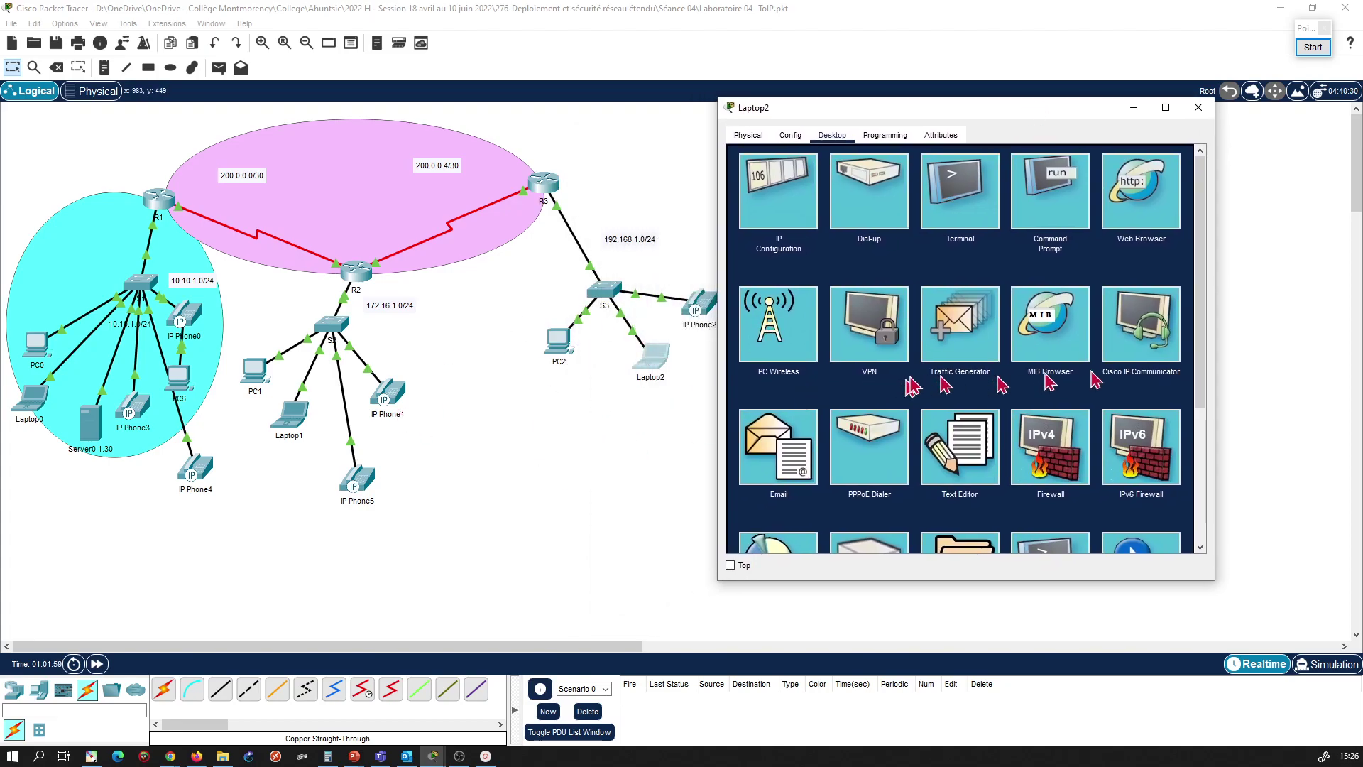
left_click(1139, 345)
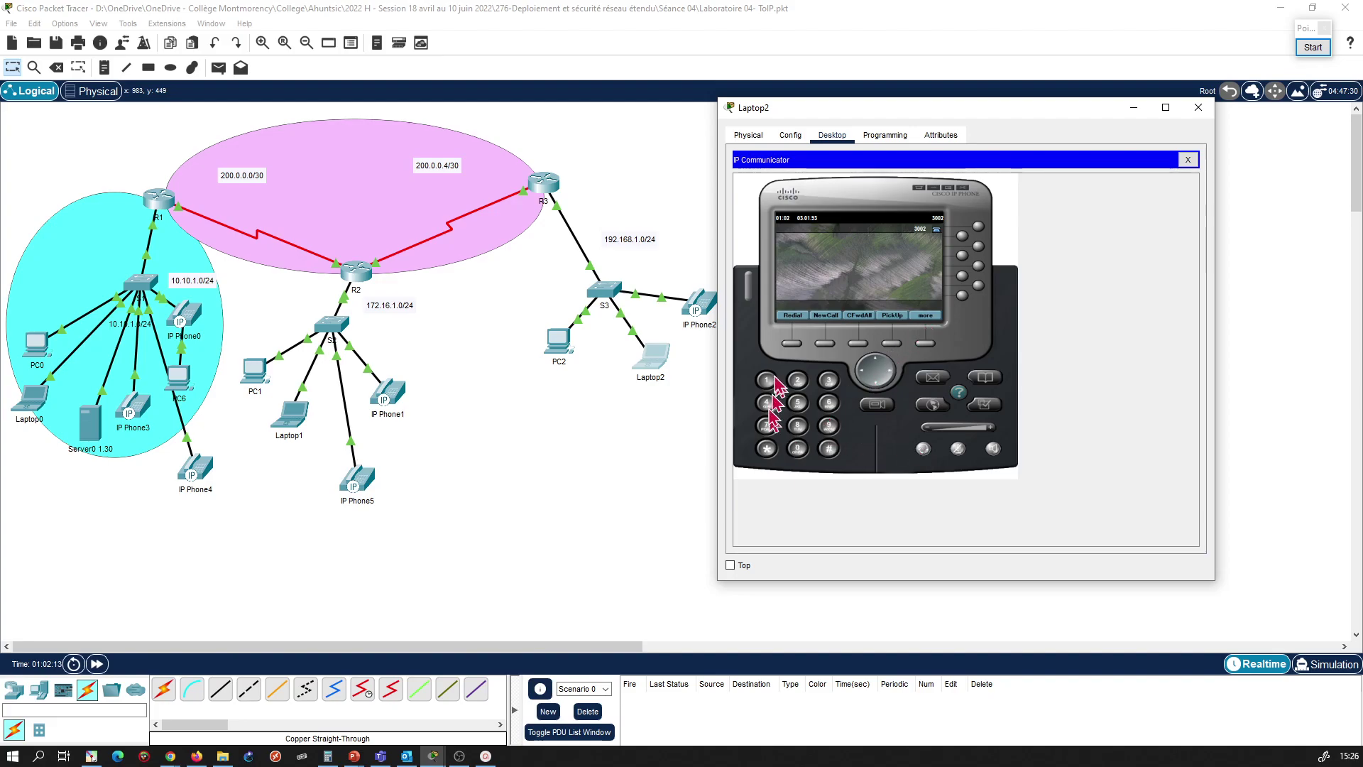
Step: Call extension 3001 from Laptop2's IP Communicator
left_click(829, 379)
left_click(797, 448)
left_click(797, 448)
left_click(766, 380)
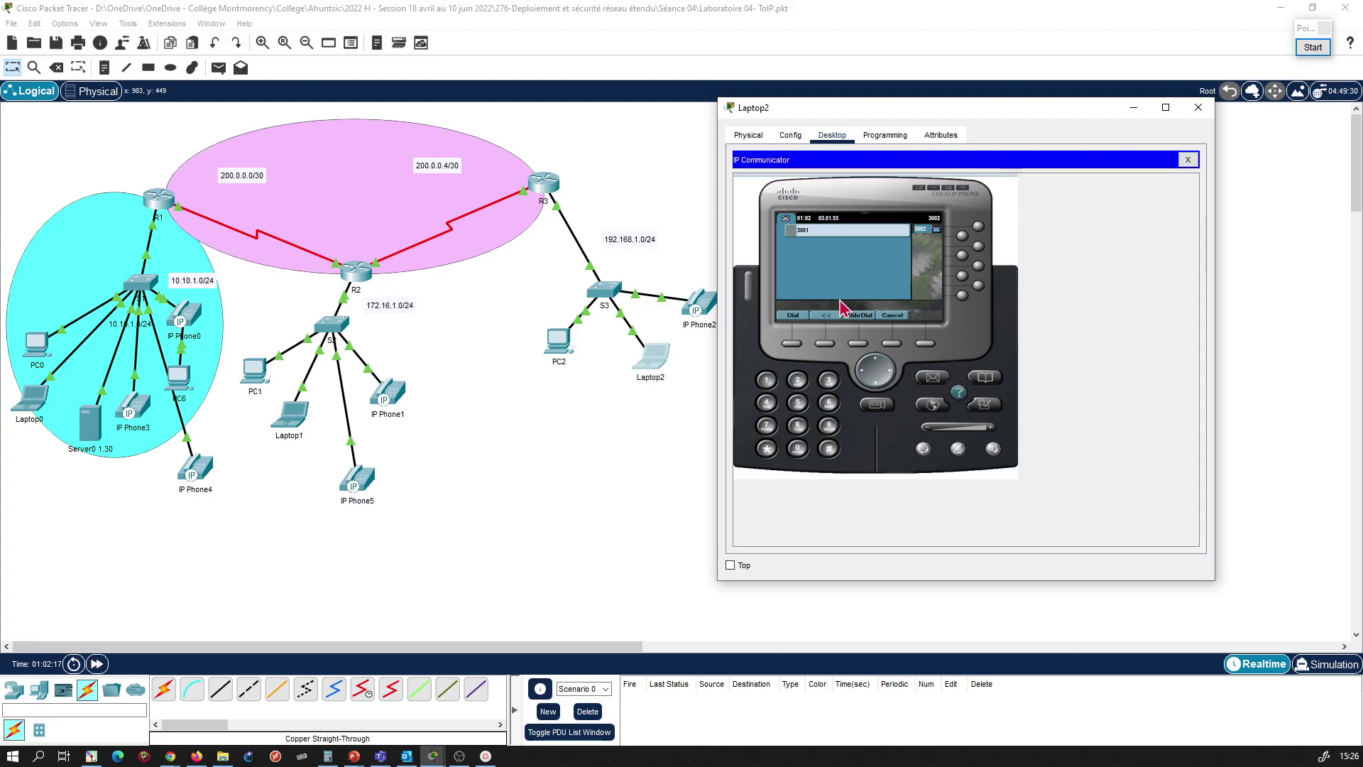
left_click(793, 317)
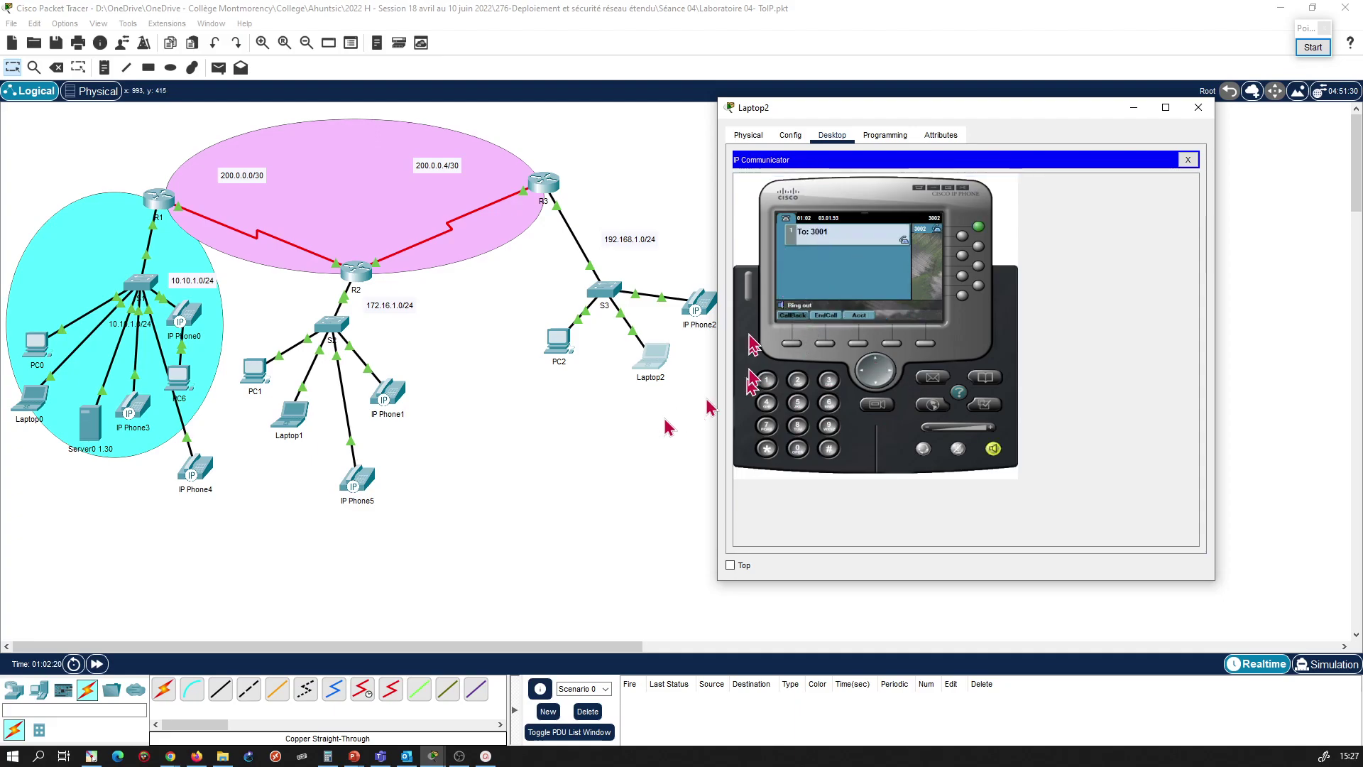
Step: Keep Laptop2's window on top, open IP Phone2 beside it, answer the incoming call and hang up the handset
left_click(730, 565)
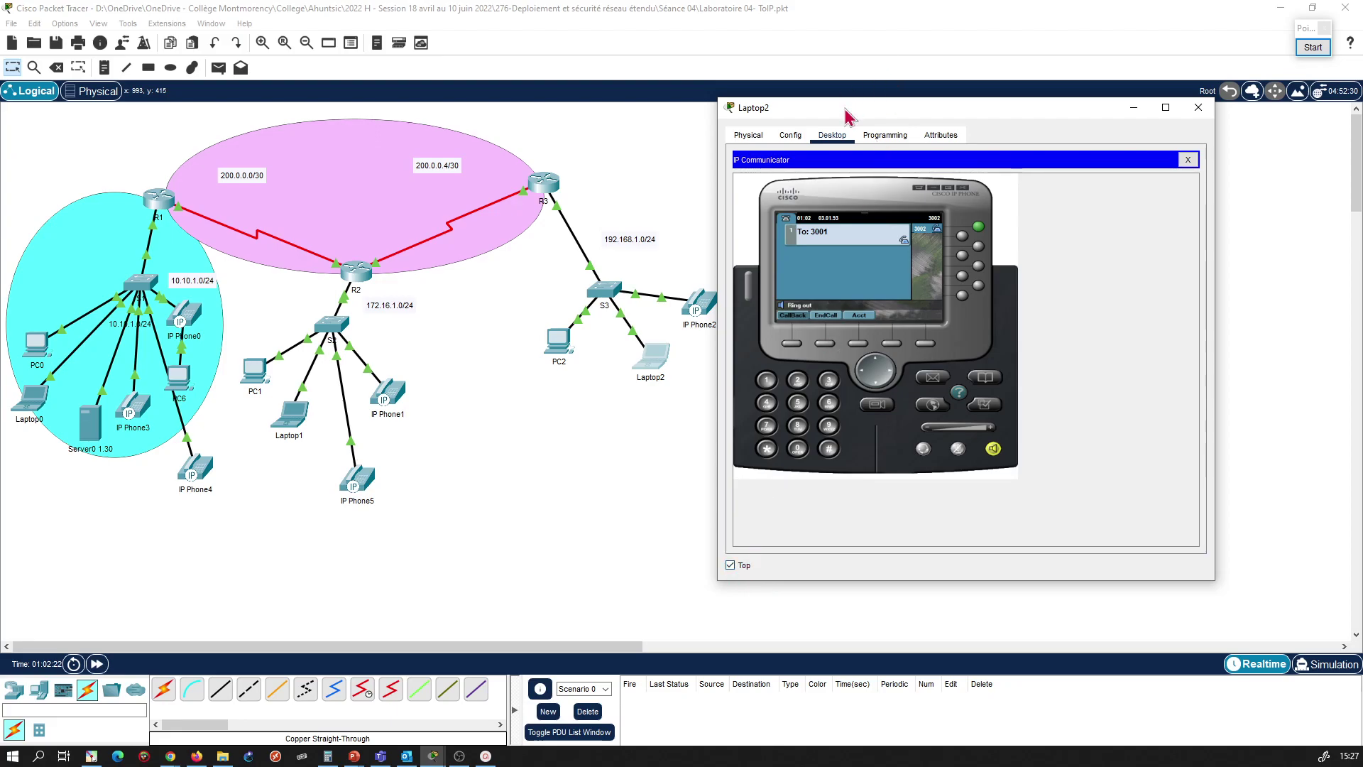
left_click_drag(847, 113, 952, 102)
left_click(710, 306)
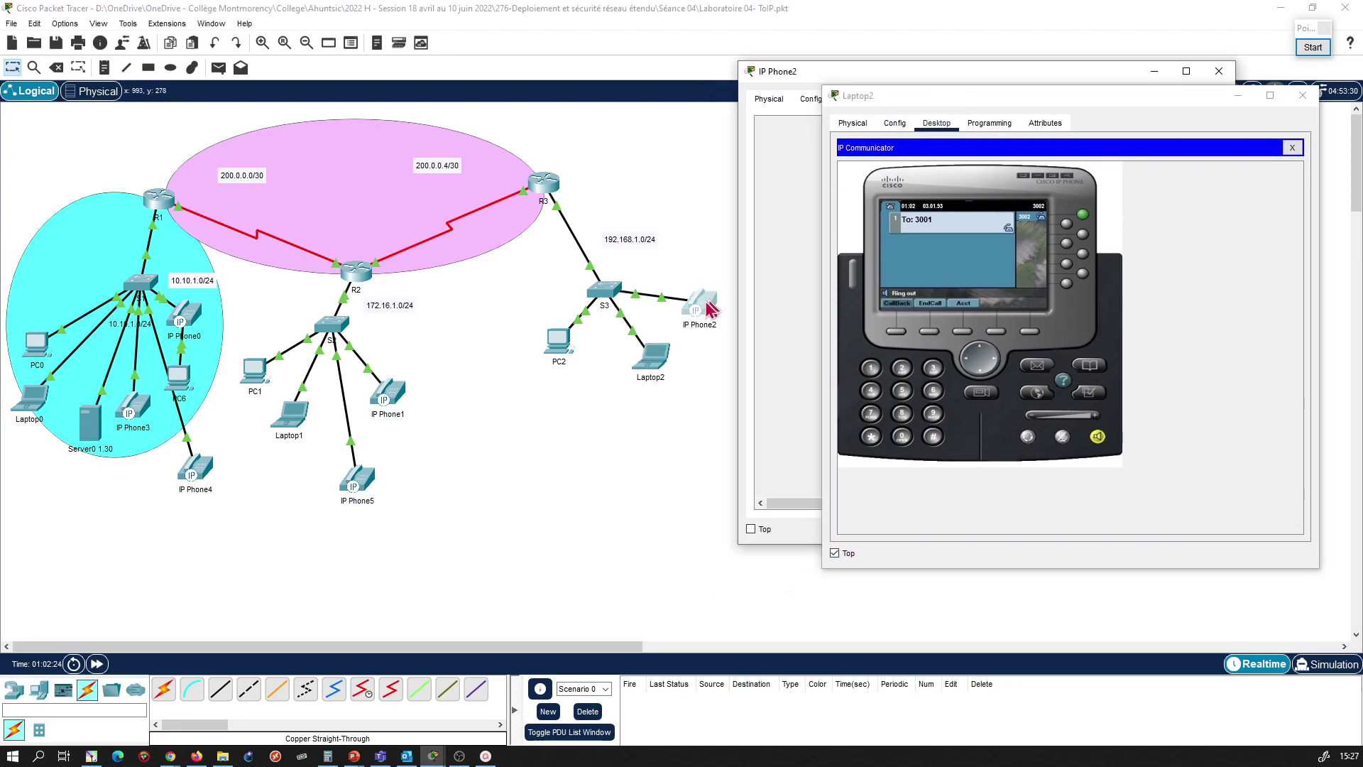
left_click_drag(788, 71, 269, 112)
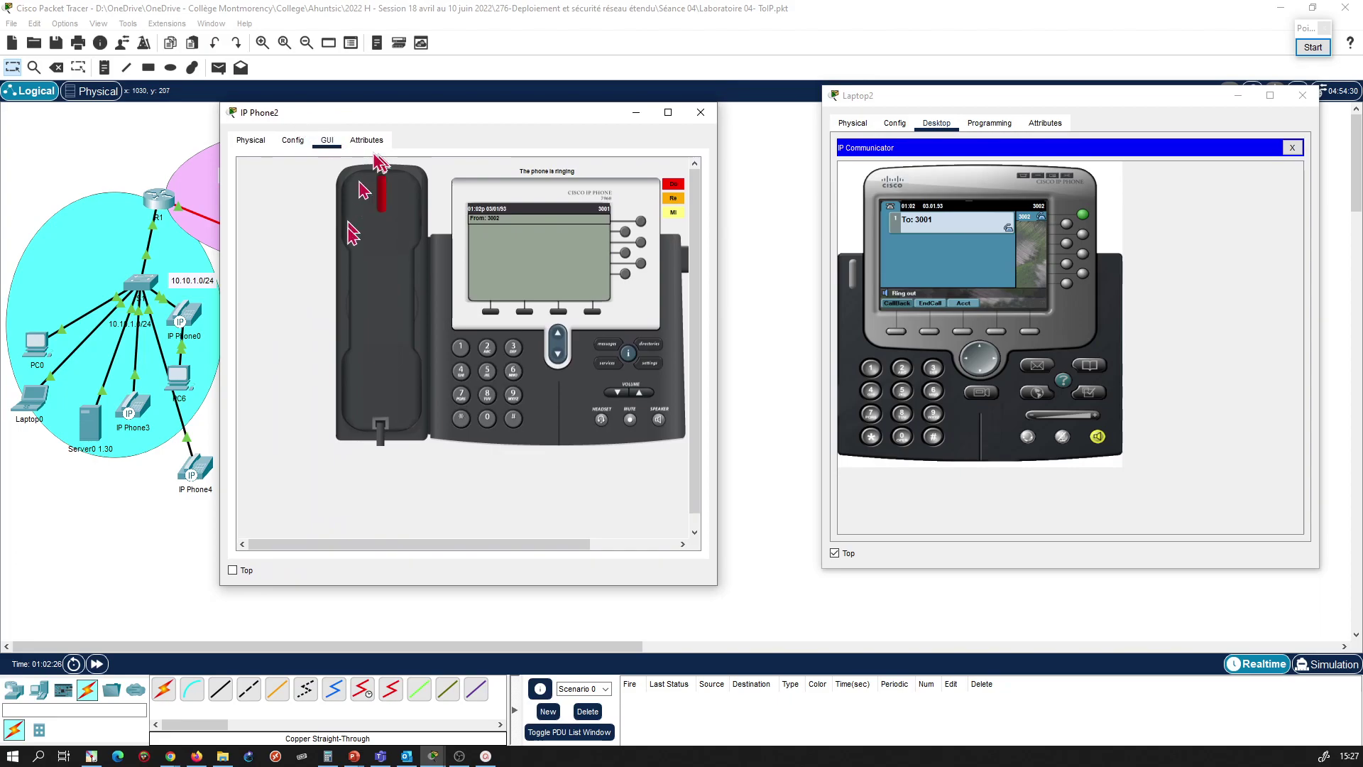
left_click(387, 263)
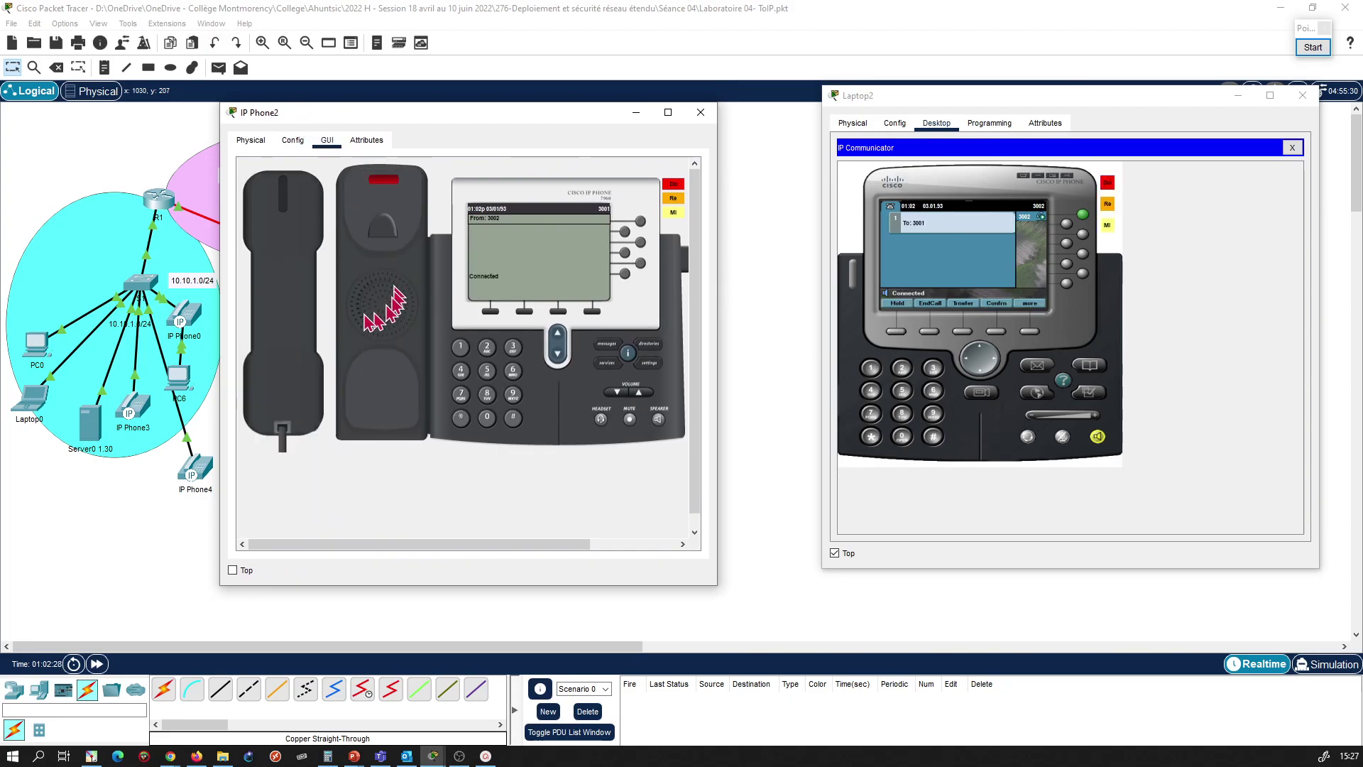
left_click(305, 313)
Step: Call extension 3002 from IP Phone2, lifting the handset to ring Laptop2, and hang up
left_click(514, 347)
left_click(487, 418)
left_click(487, 417)
left_click(487, 347)
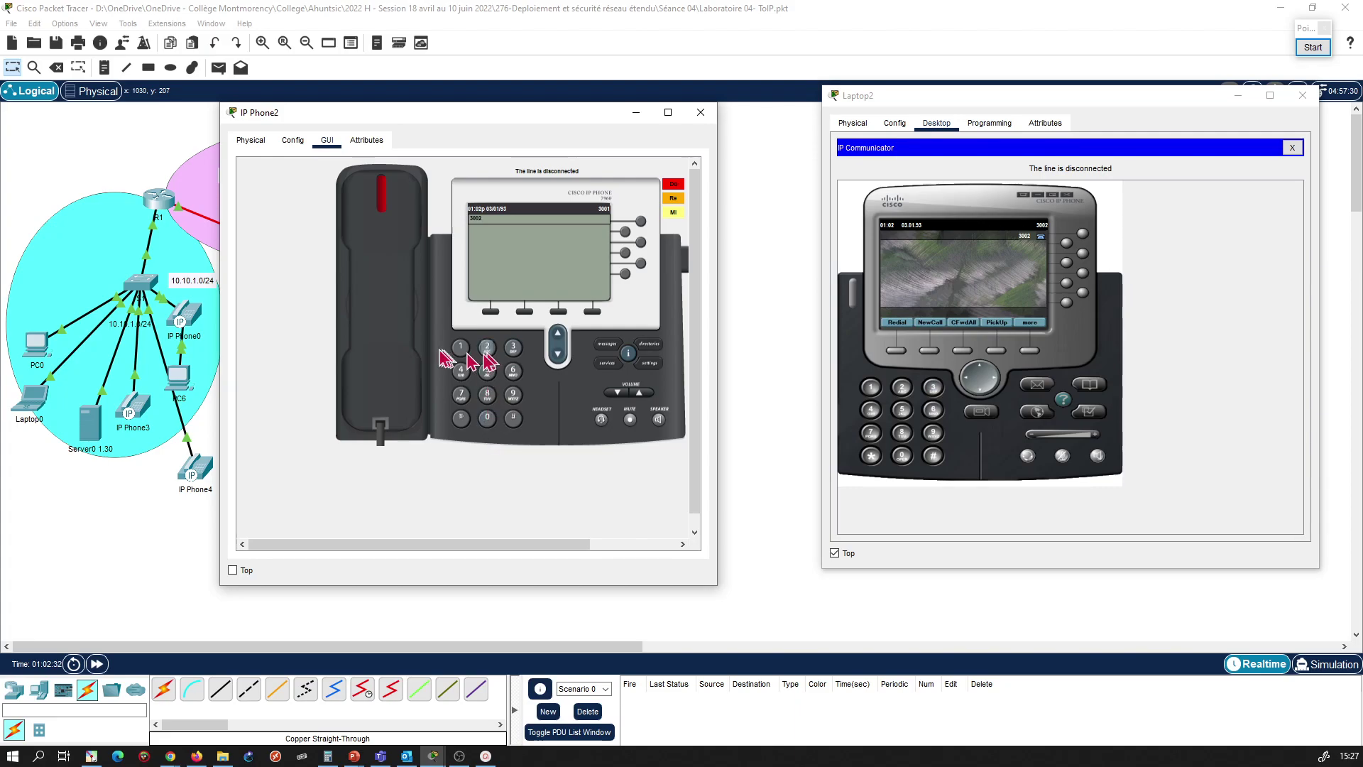
left_click(401, 348)
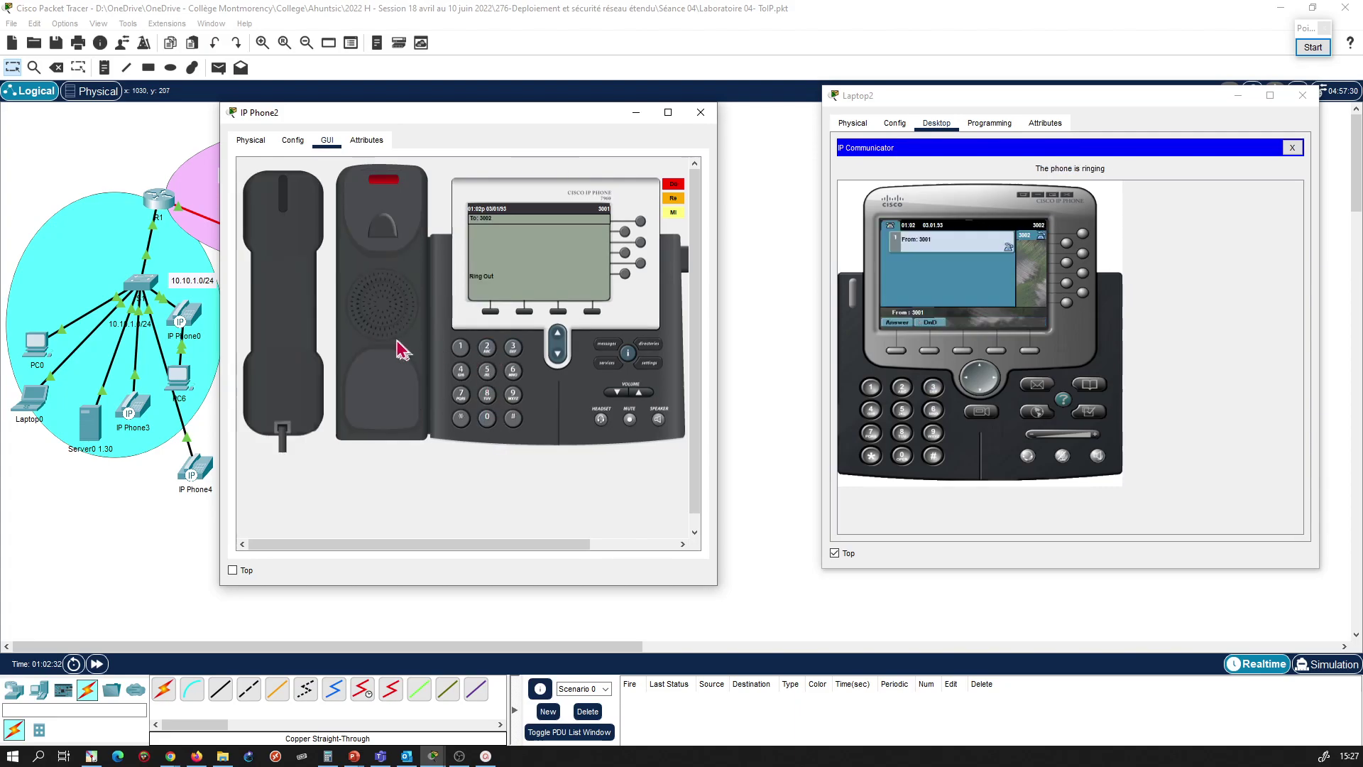
left_click(286, 348)
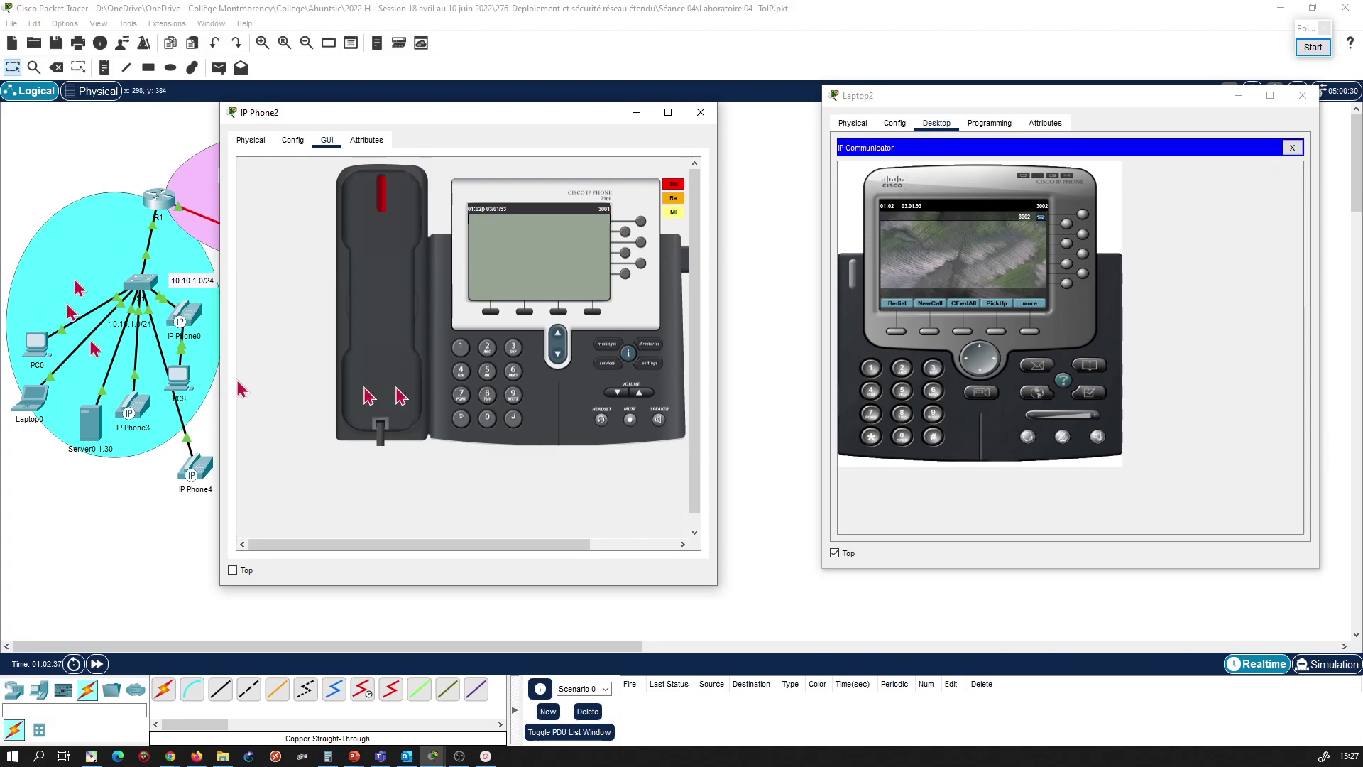
Step: Call extension 1001 from IP Phone2, lift the handset, hang up, and return to the full topology
left_click(460, 346)
left_click(487, 417)
left_click(487, 418)
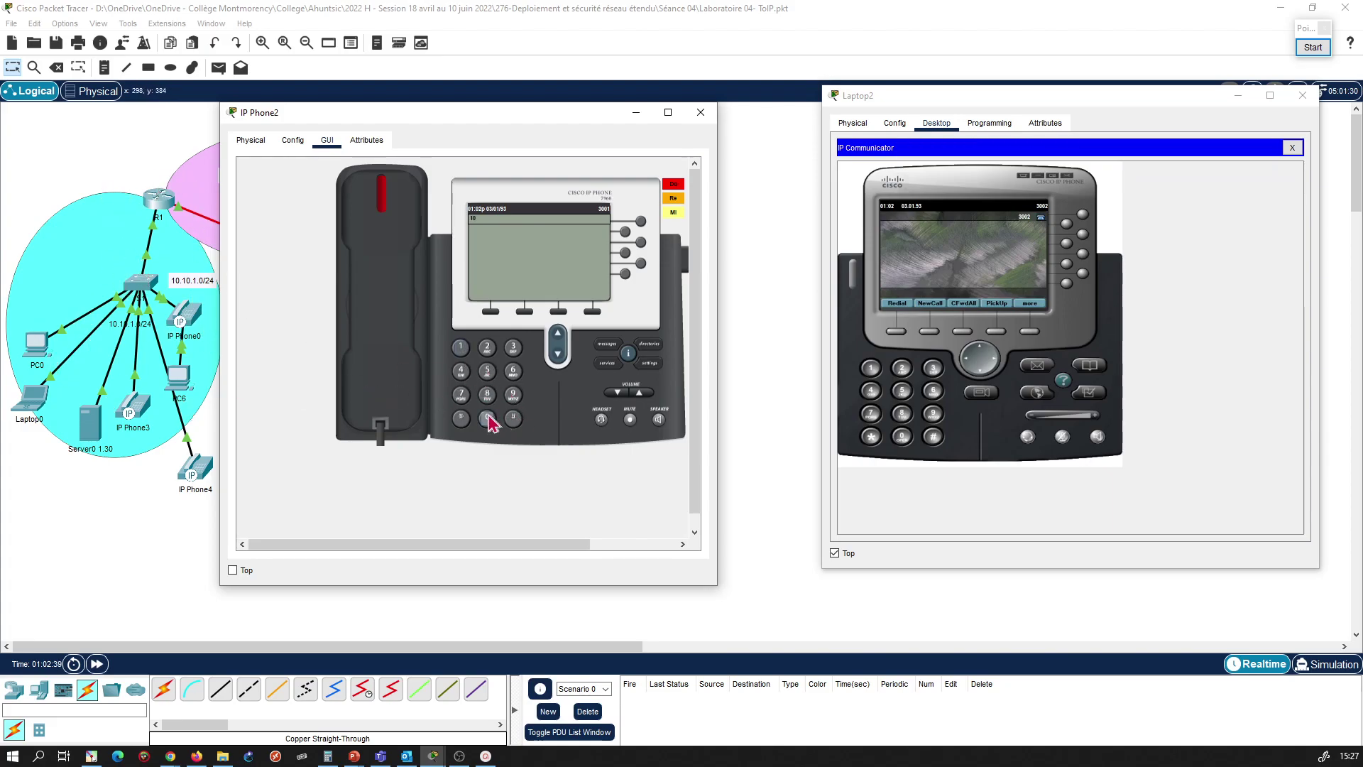
left_click(460, 348)
left_click(357, 390)
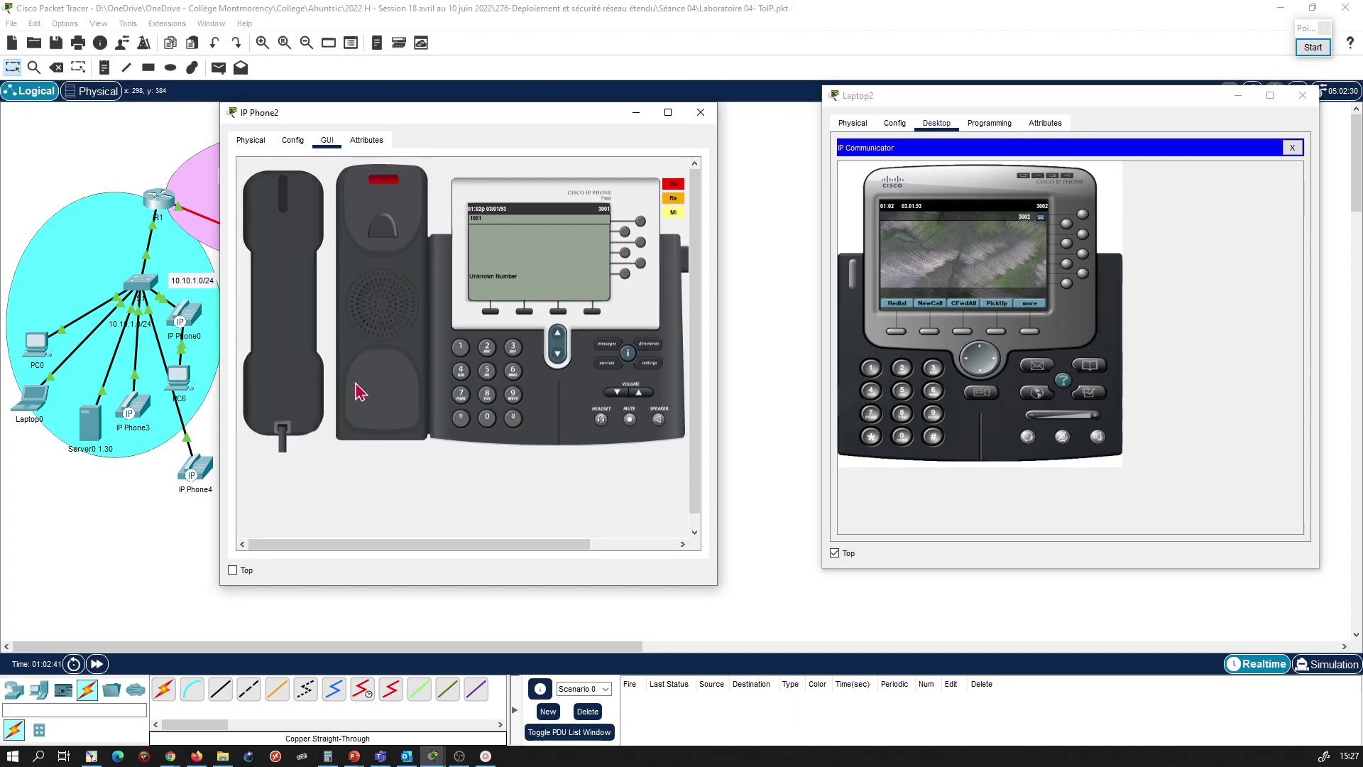
left_click(293, 366)
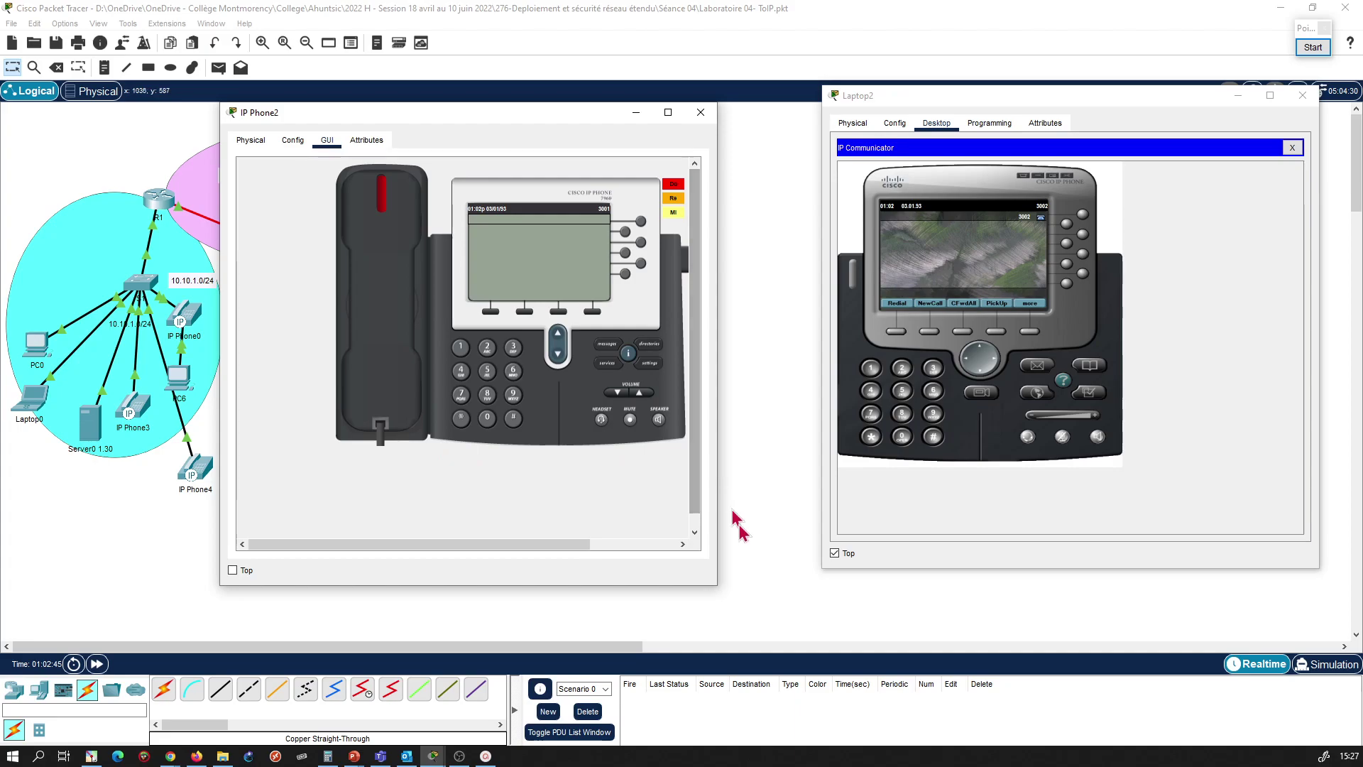
left_click(781, 519)
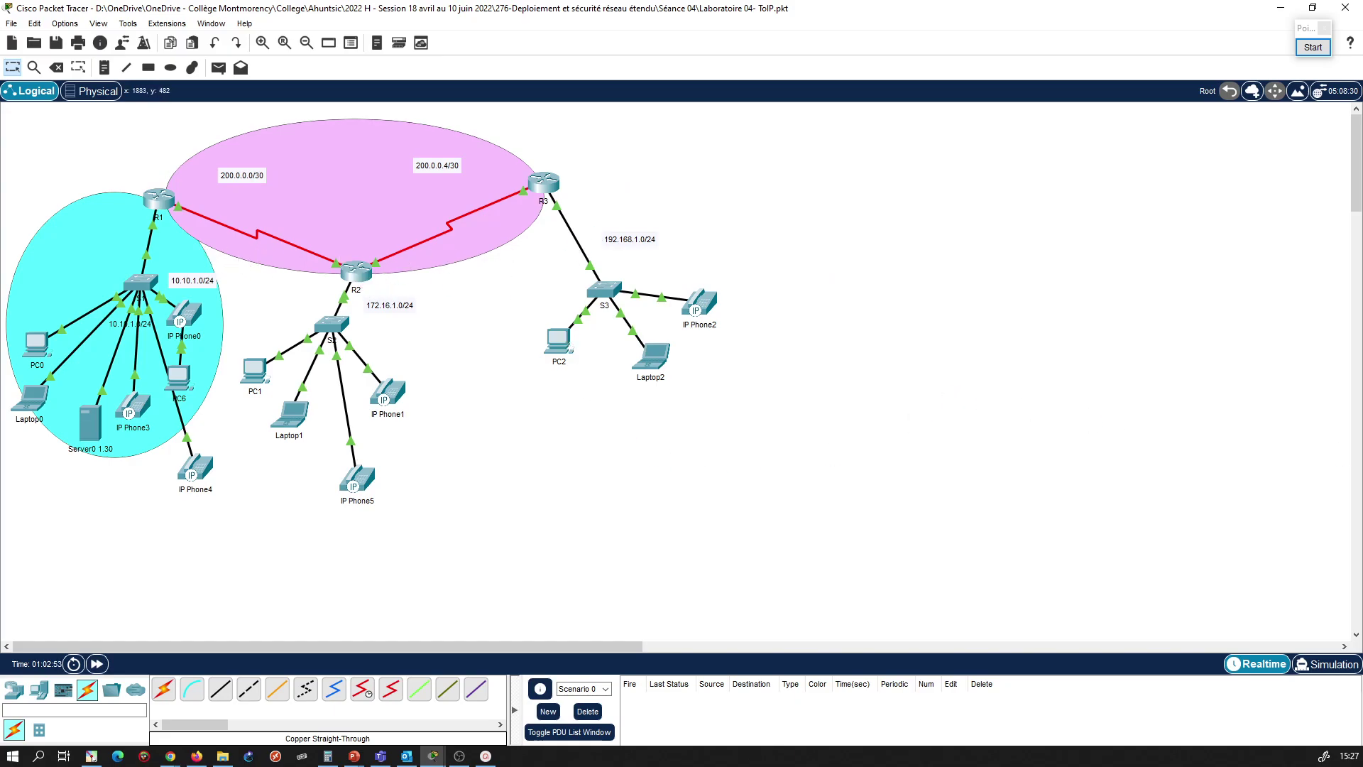
Step: Write 1001 and a sample phone number over the topology in red pen, mark the leading digits, and end the annotation
key("alt+Tab")
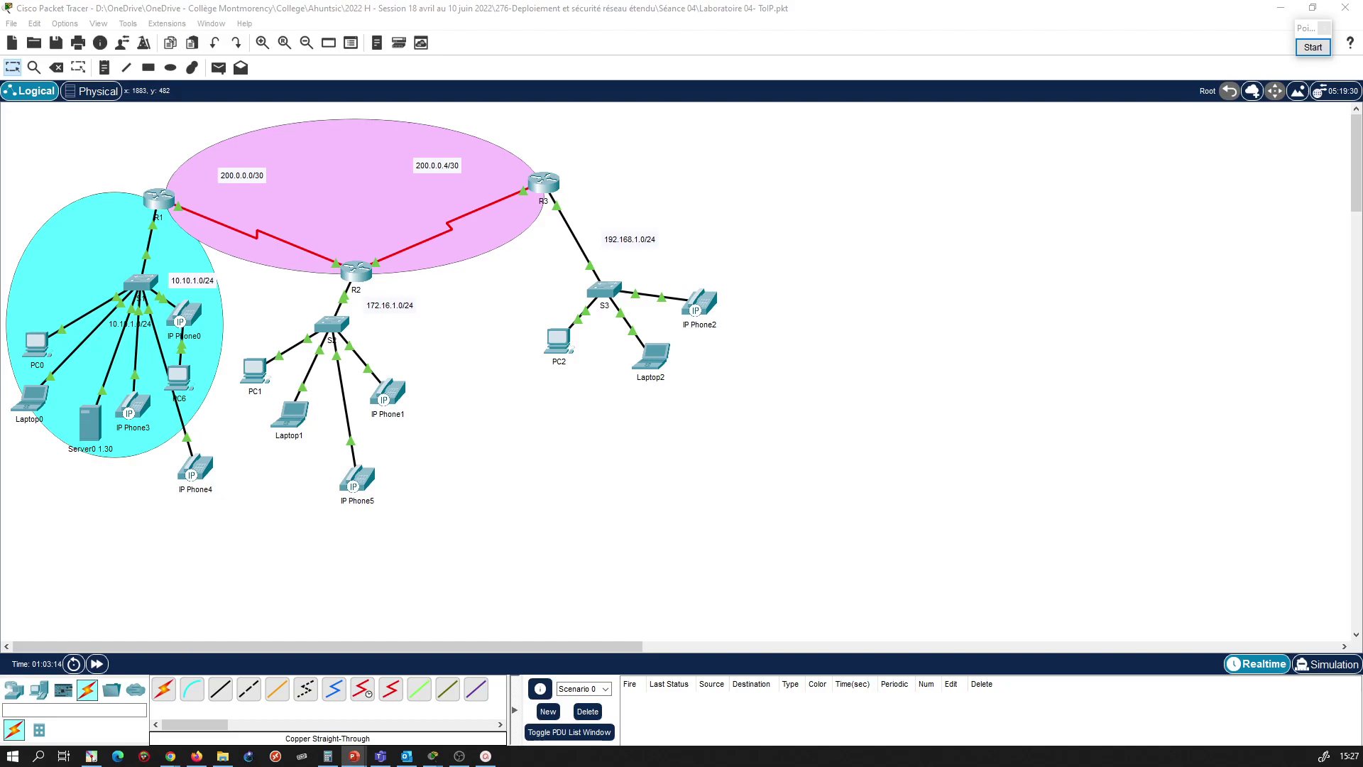
left_click(1312, 47)
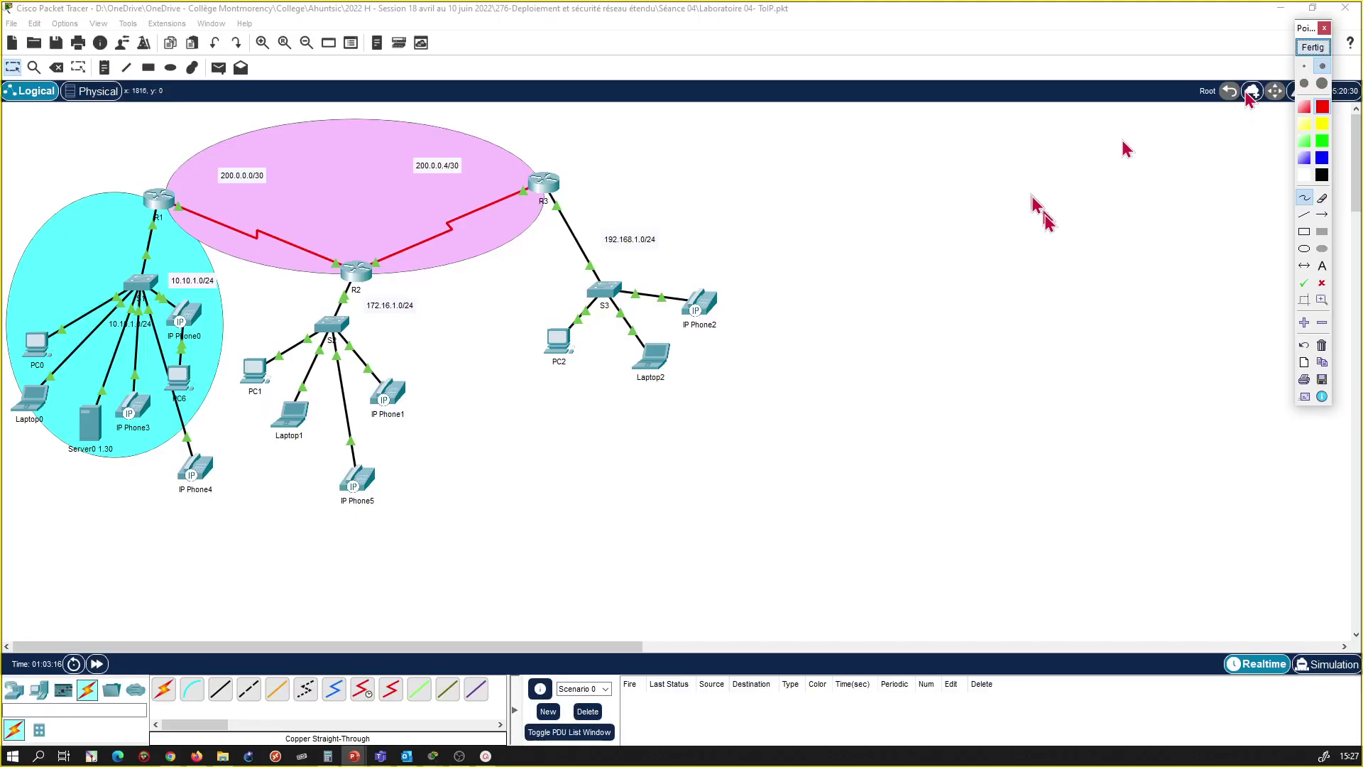
mouse_move(789, 181)
left_mouse_down()
mouse_move(789, 138)
mouse_move(861, 168)
mouse_move(867, 146)
mouse_move(908, 186)
left_mouse_up()
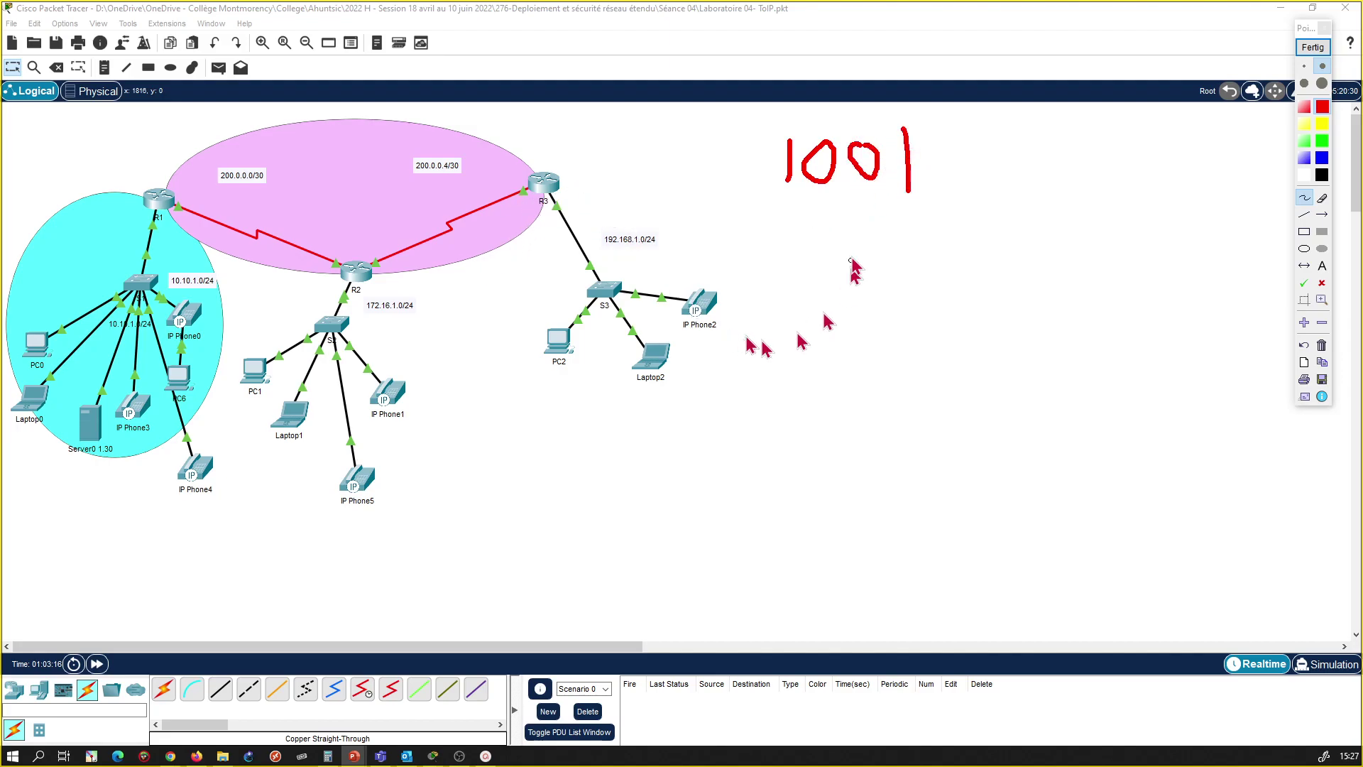
mouse_move(813, 43)
left_mouse_down()
mouse_move(785, 60)
mouse_move(835, 71)
left_mouse_up()
mouse_move(859, 30)
left_mouse_down()
mouse_move(886, 71)
mouse_move(933, 65)
left_mouse_up()
mouse_move(917, 32)
left_mouse_down()
mouse_move(946, 30)
mouse_move(973, 75)
mouse_move(1008, 61)
left_mouse_up()
mouse_move(998, 25)
left_mouse_down()
mouse_move(1002, 78)
mouse_move(1029, 120)
left_mouse_up()
left_click_drag(1050, 43, 1085, 87)
left_click_drag(1093, 53, 1079, 89)
mouse_move(1105, 27)
left_mouse_down()
mouse_move(1112, 89)
mouse_move(1182, 58)
mouse_move(1172, 81)
left_mouse_up()
mouse_move(1201, 18)
left_mouse_down()
mouse_move(1207, 57)
mouse_move(1228, 9)
left_mouse_up()
left_click_drag(768, 87, 856, 83)
left_click_drag(778, 127, 789, 190)
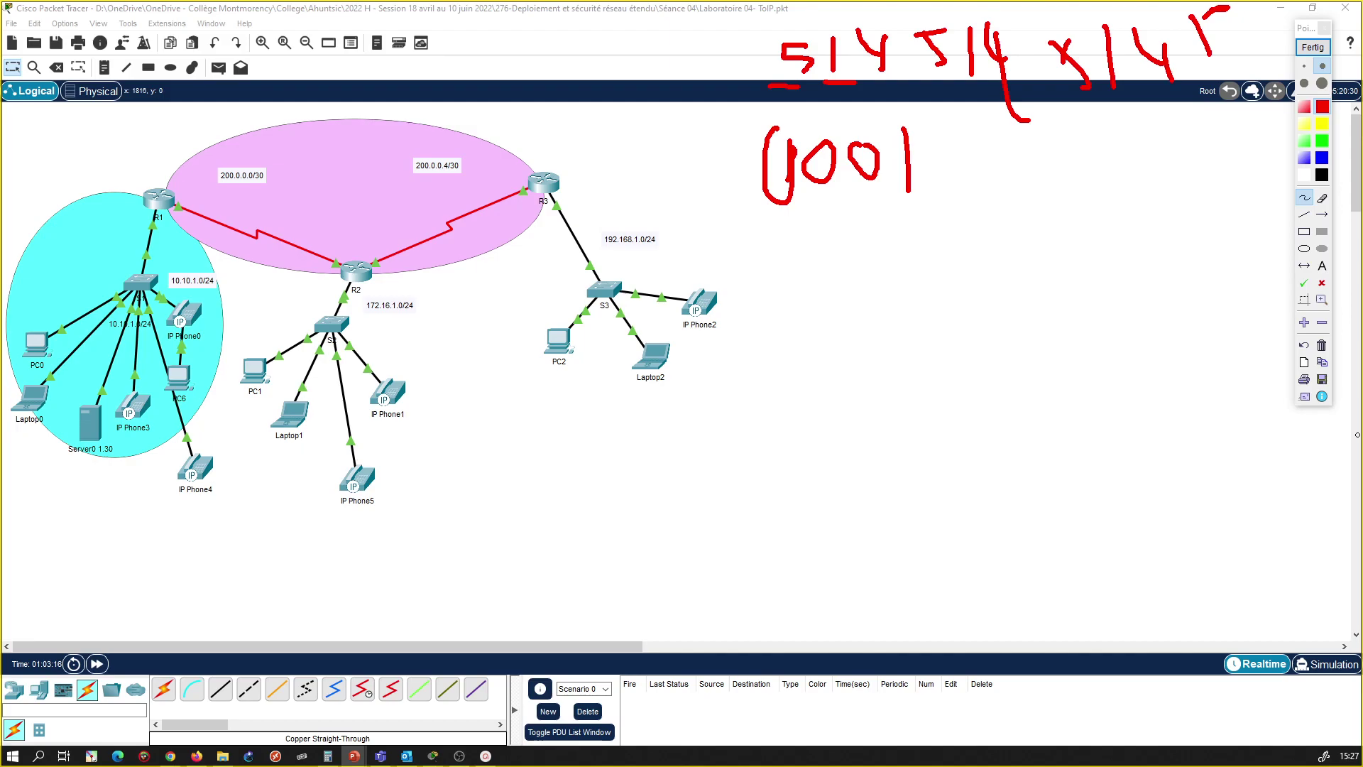
left_click_drag(779, 95, 807, 94)
left_click_drag(818, 99, 849, 98)
left_click(1313, 47)
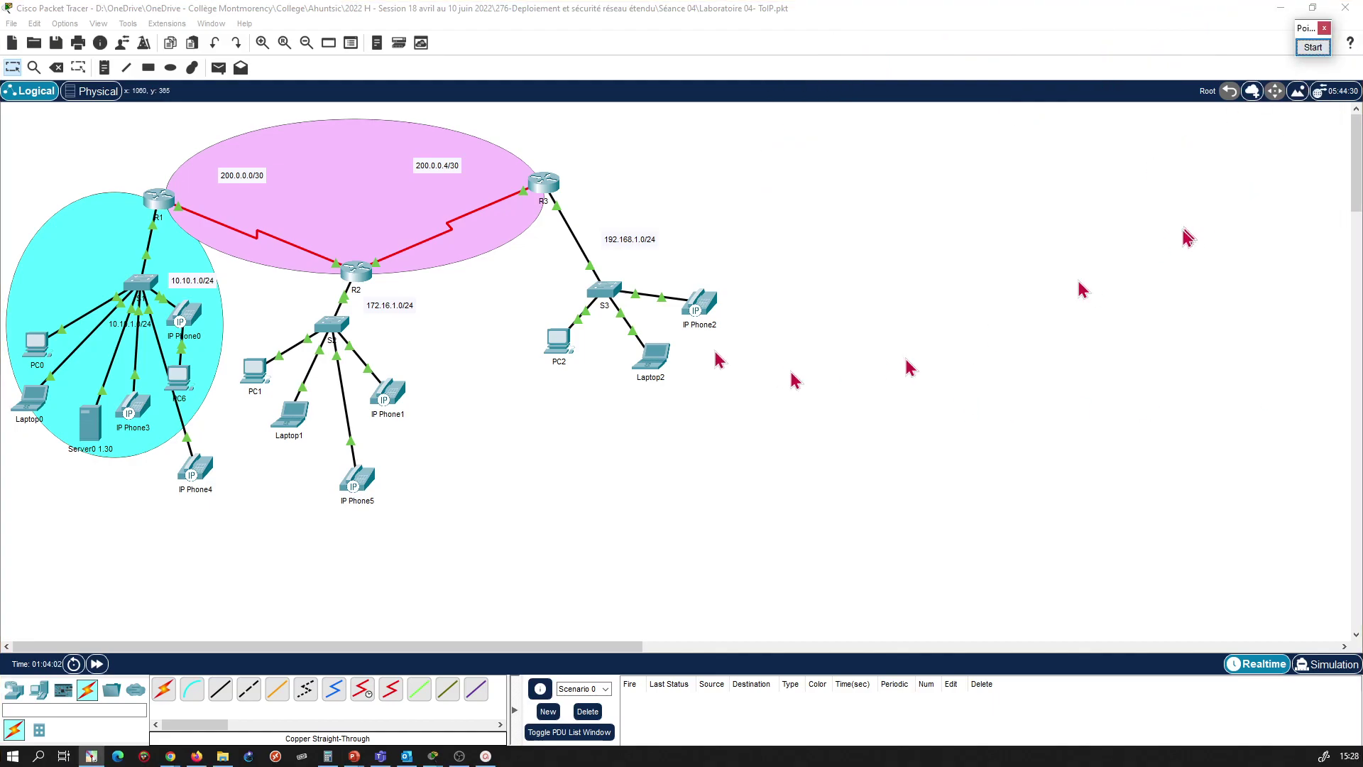
Step: Open R3's command line and page through the rest of the configuration listing to its end
left_click(545, 188)
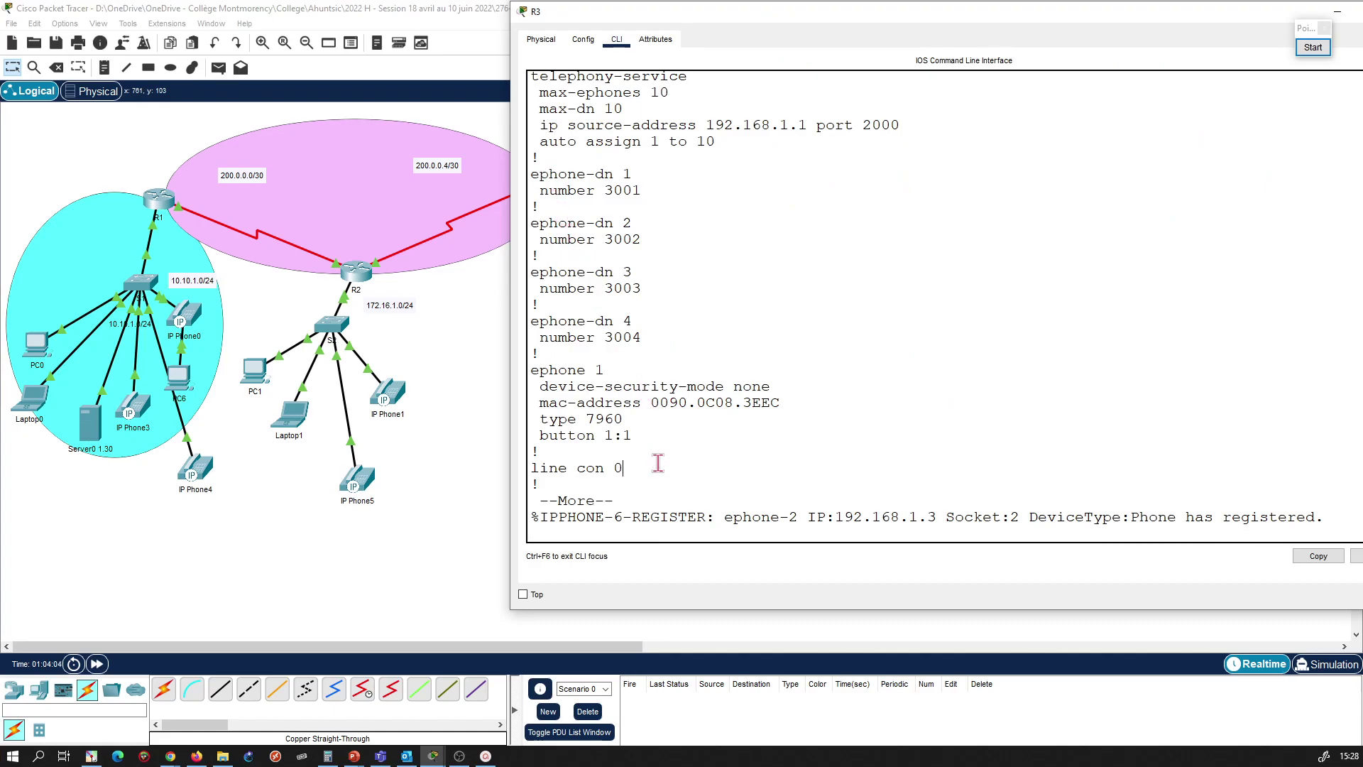
key("Return")
key("space")
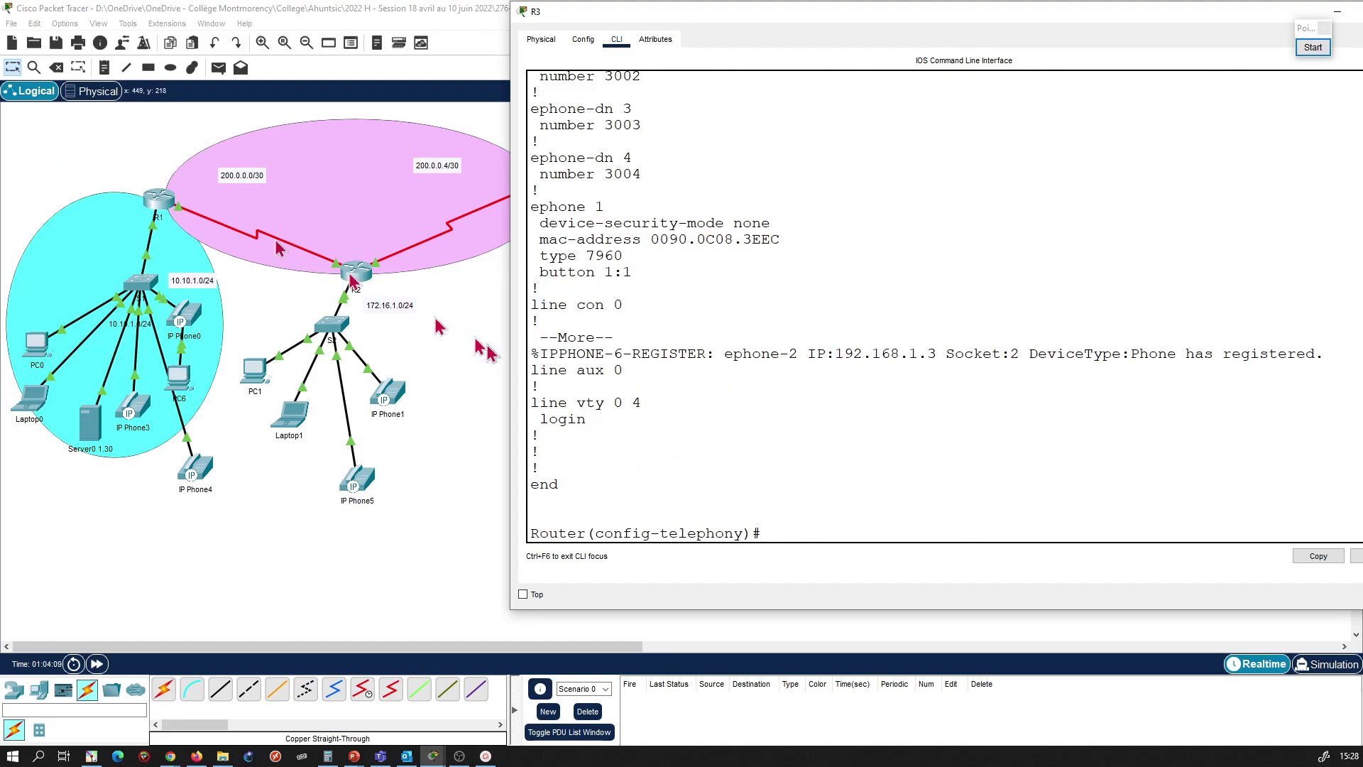
Step: Bring the topology forward and place a text note reading 10xx above R1's network
left_click(122, 129)
left_click(105, 67)
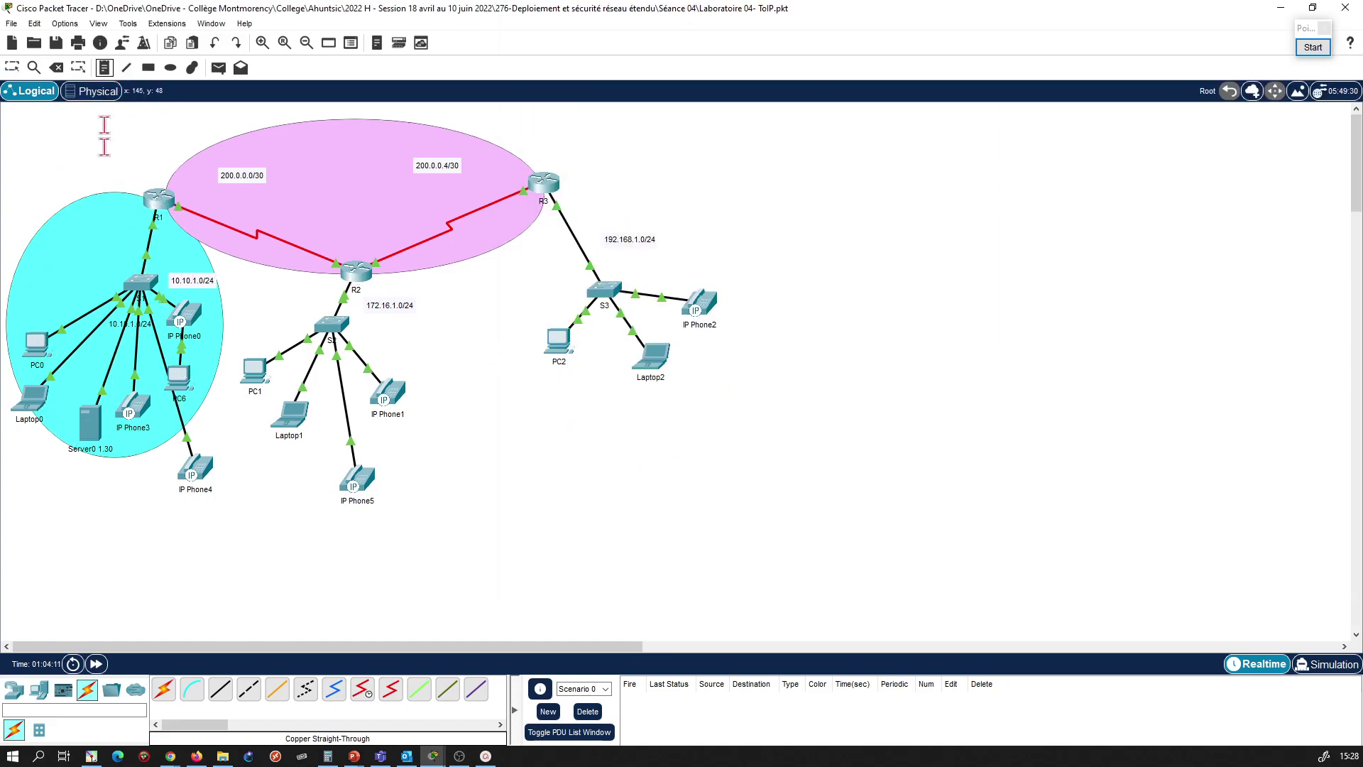
left_click(53, 149)
type("10xx")
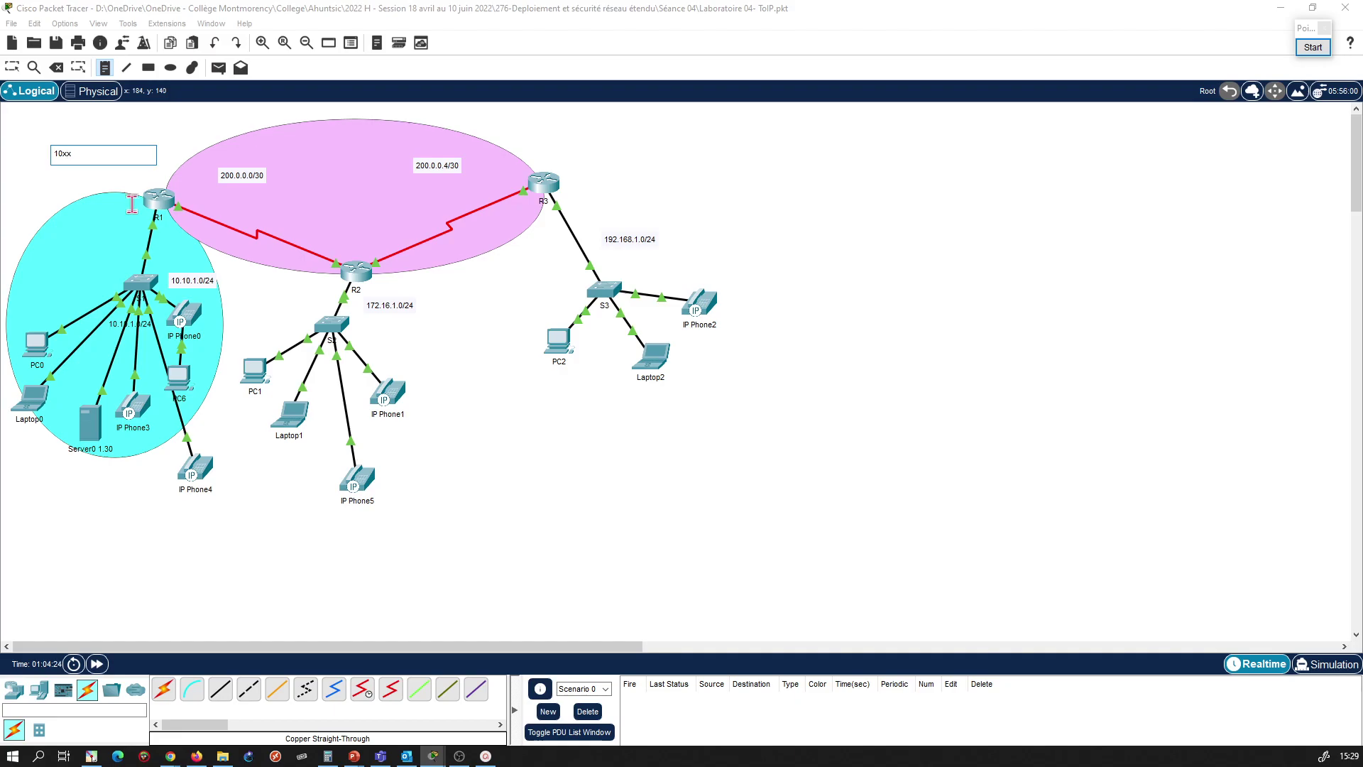
left_click(499, 357)
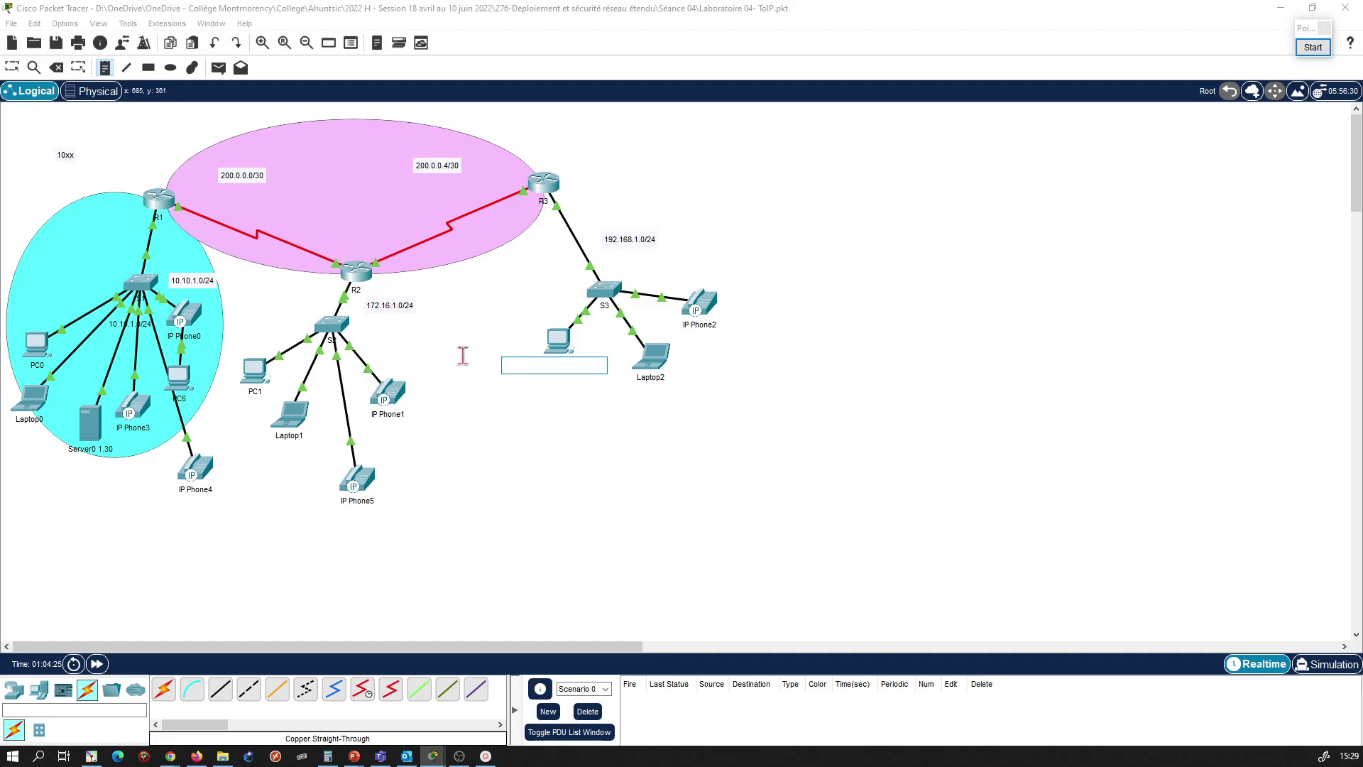
Step: Place a text note reading 30xx beside R3 and return to the selection tool
left_click(573, 152)
type("30xx")
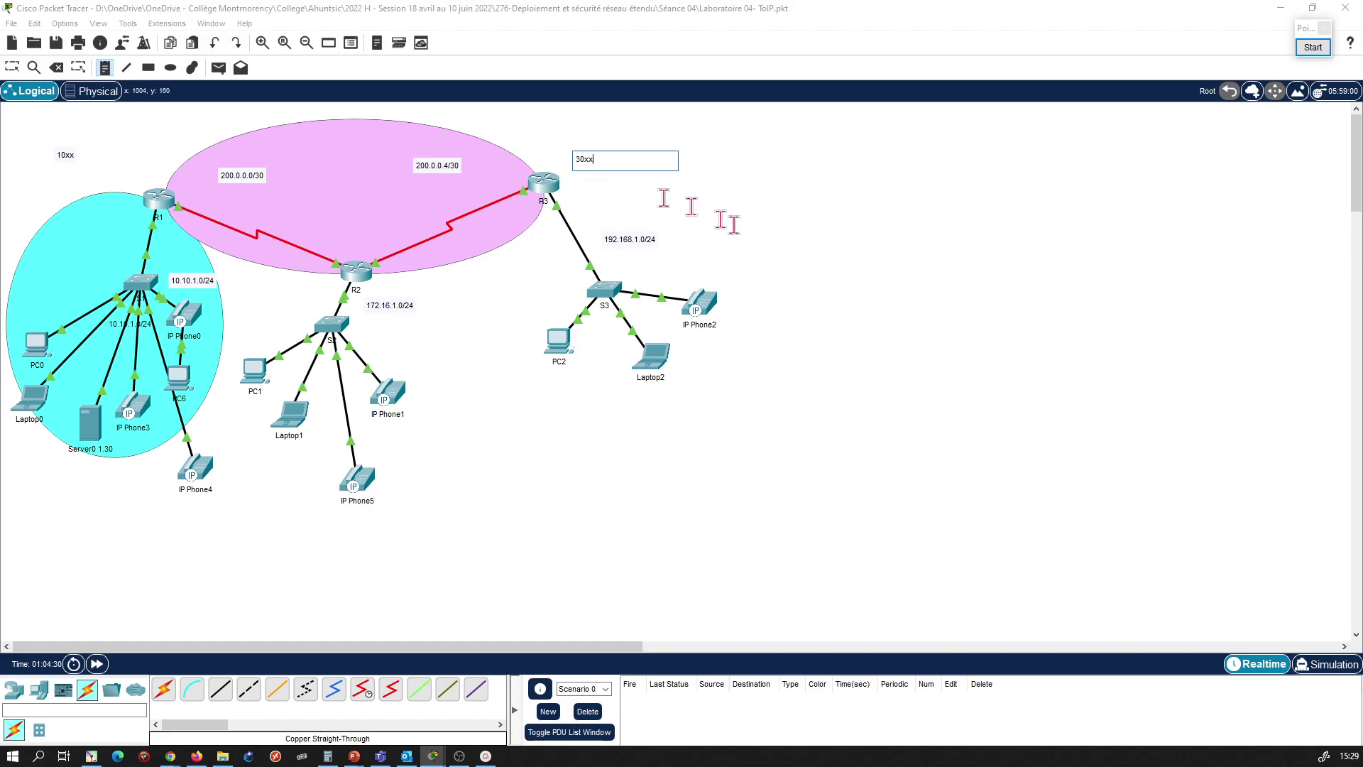
left_click(812, 221)
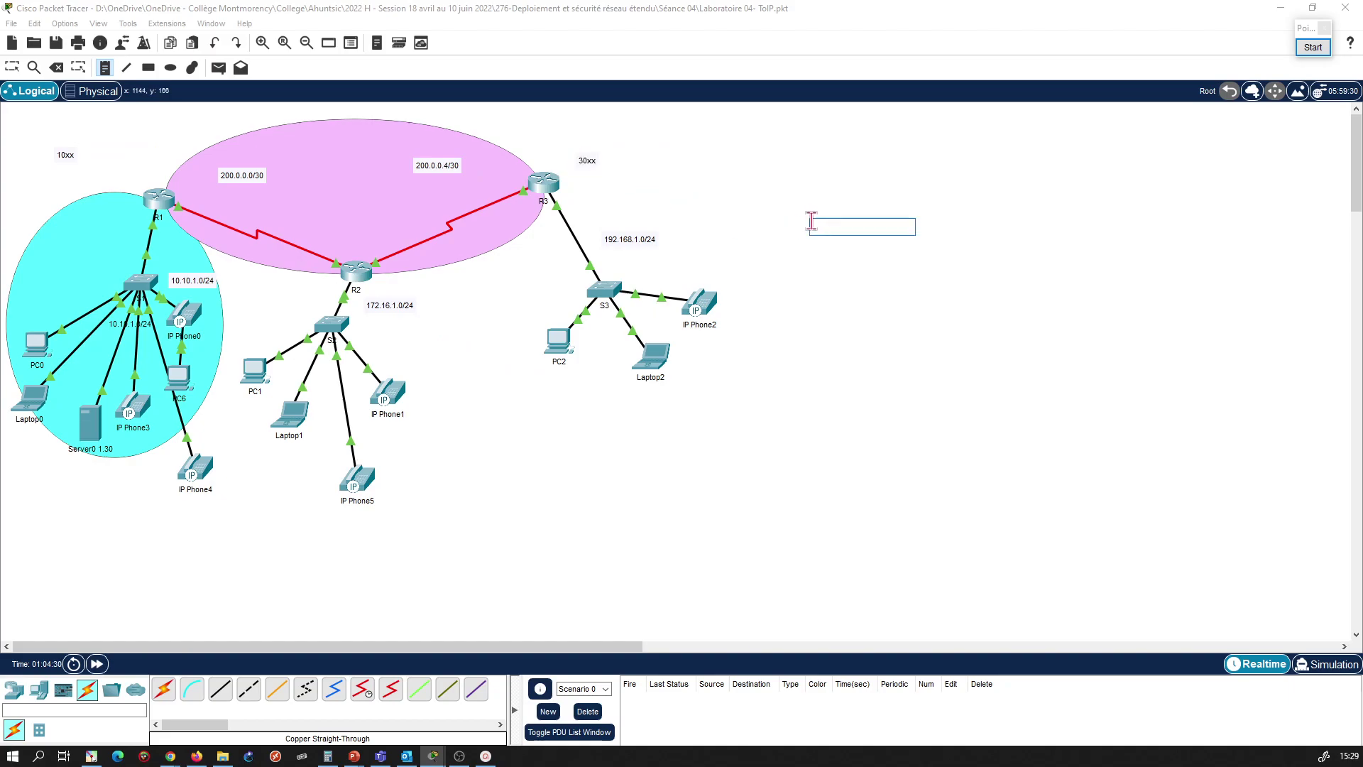
left_click(1037, 187)
left_click(775, 431)
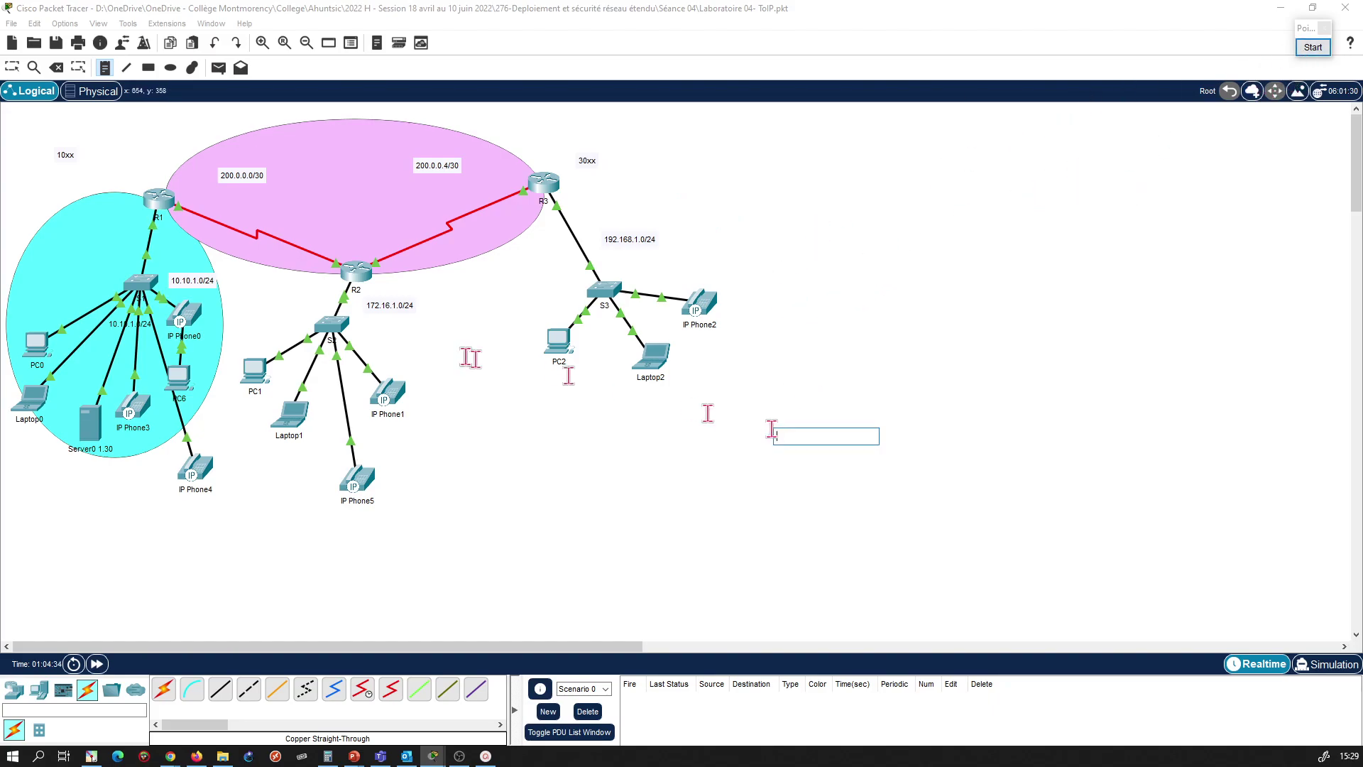
left_click(12, 68)
Step: Reopen R3's command line and exit telephony-service mode to global configuration
left_click(545, 200)
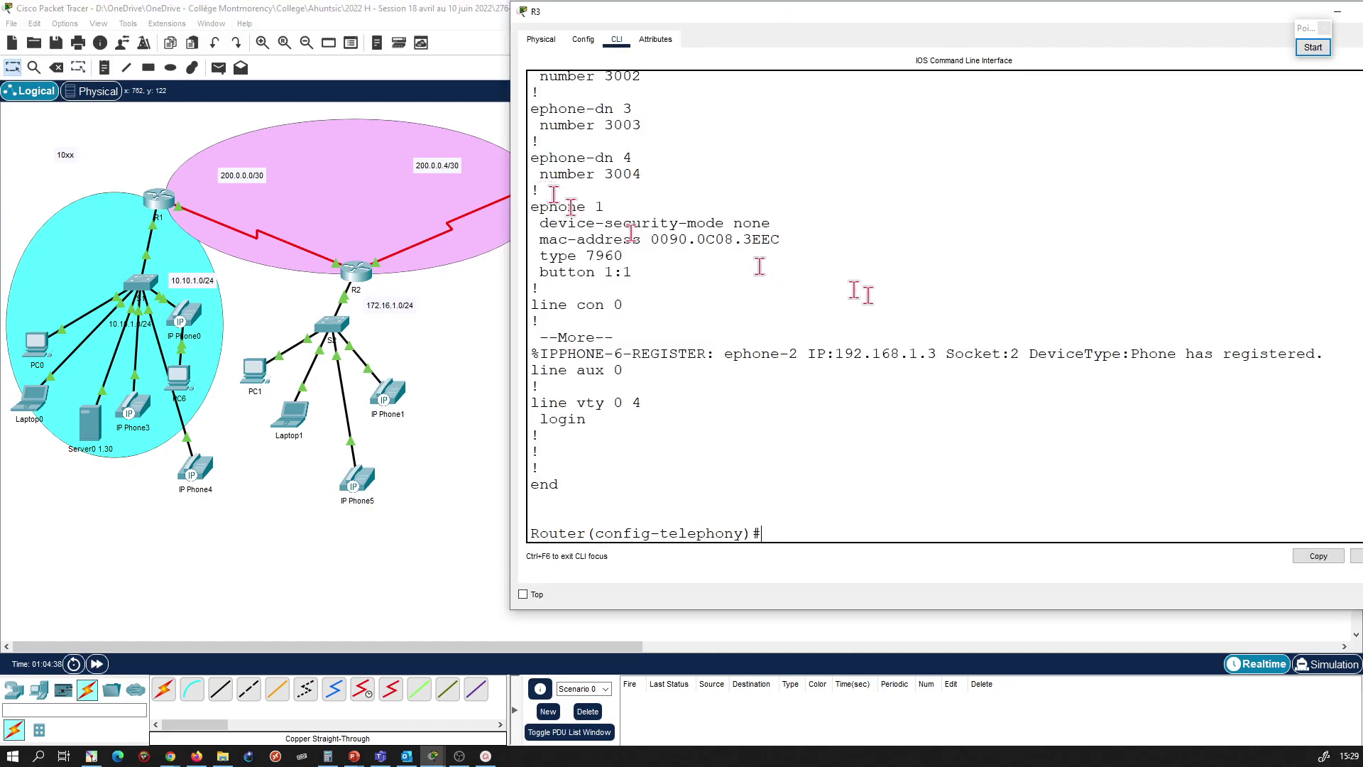
type("ex")
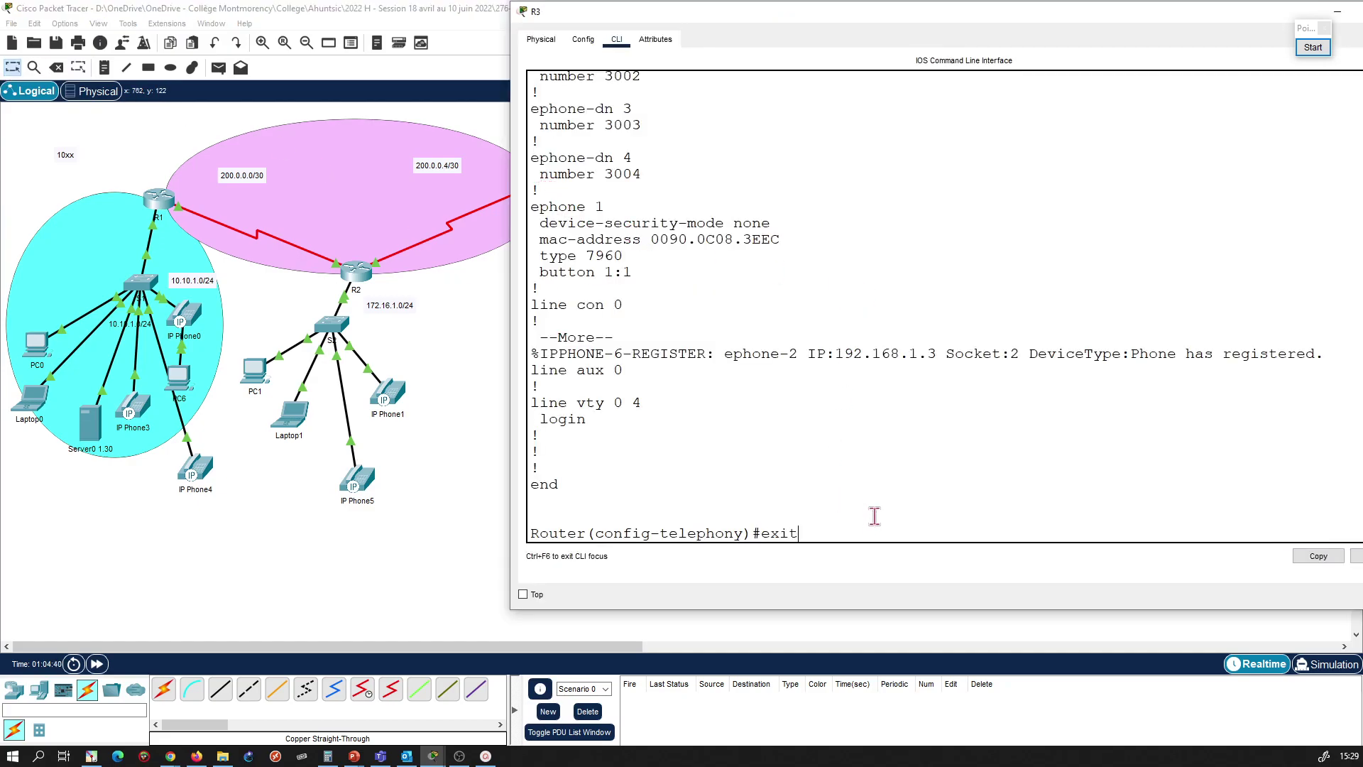
type("it")
key("Return")
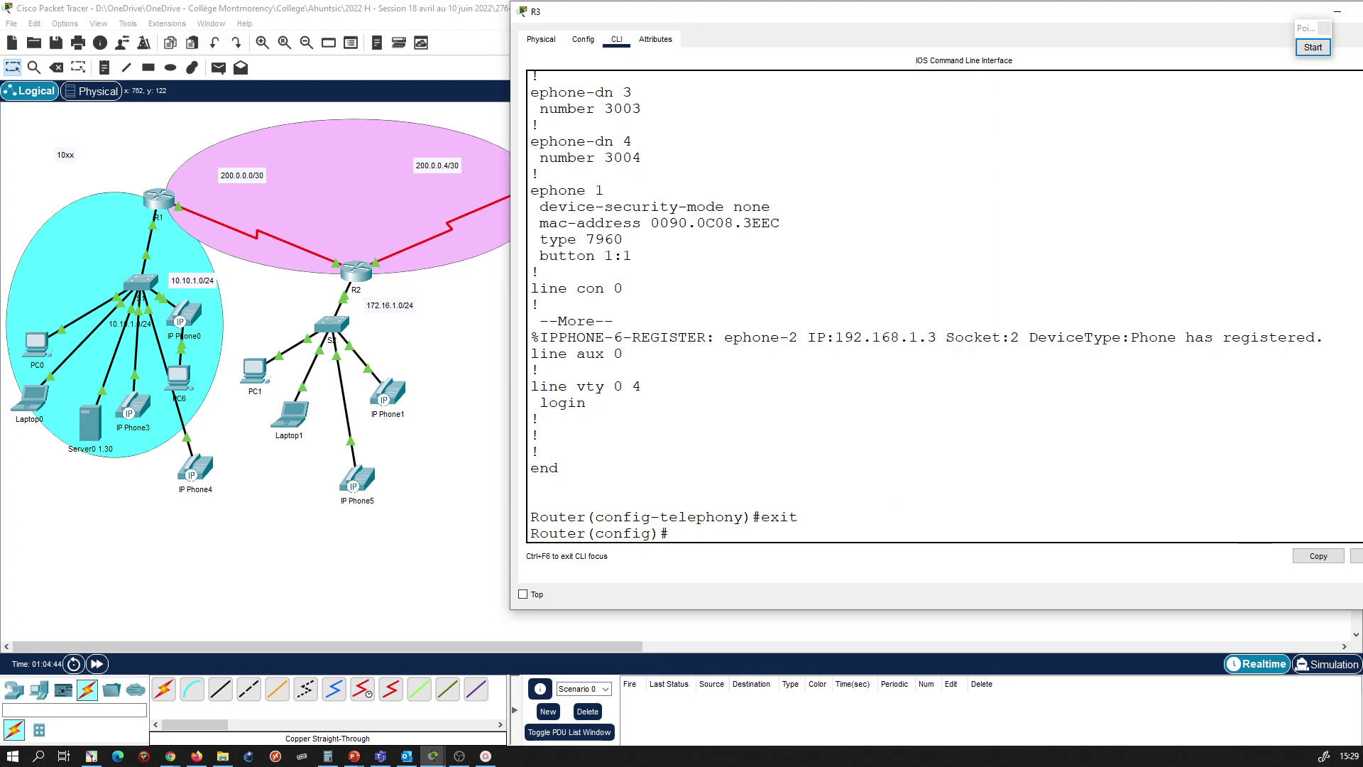
Step: Start a dial-peer command in R3's global configuration and query the keywords it accepts
type("dia")
key("Tab")
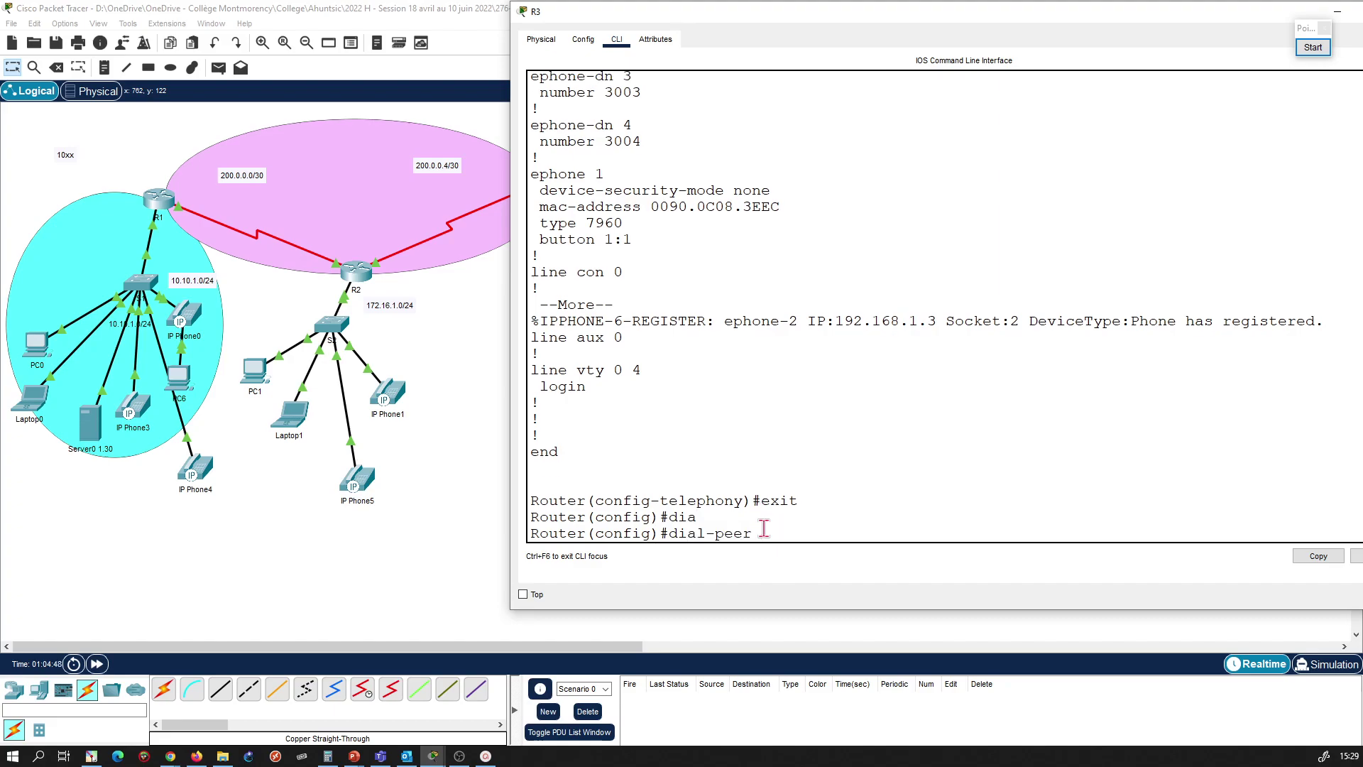
type("voi")
key("Tab")
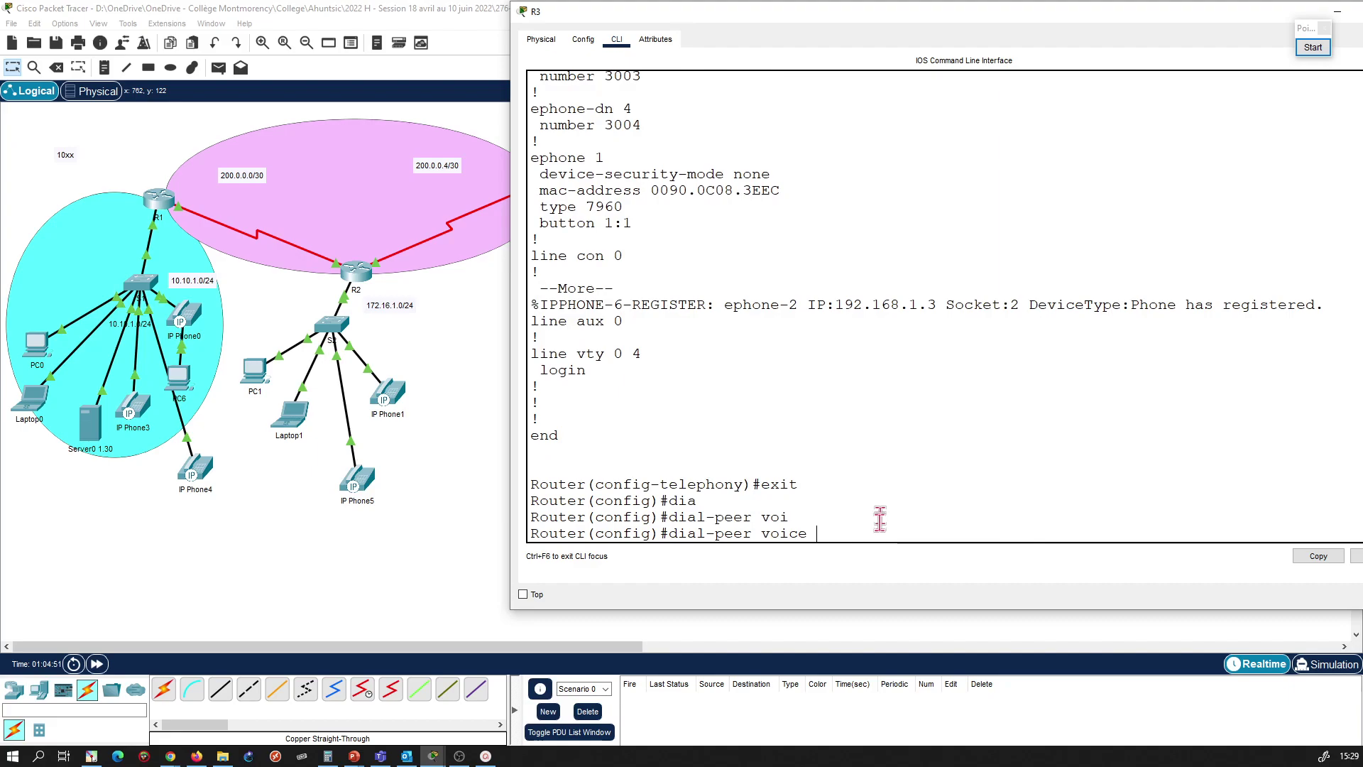
key("BackSpace")
key("BackSpace")
key("BackSpace")
key("BackSpace")
type("?")
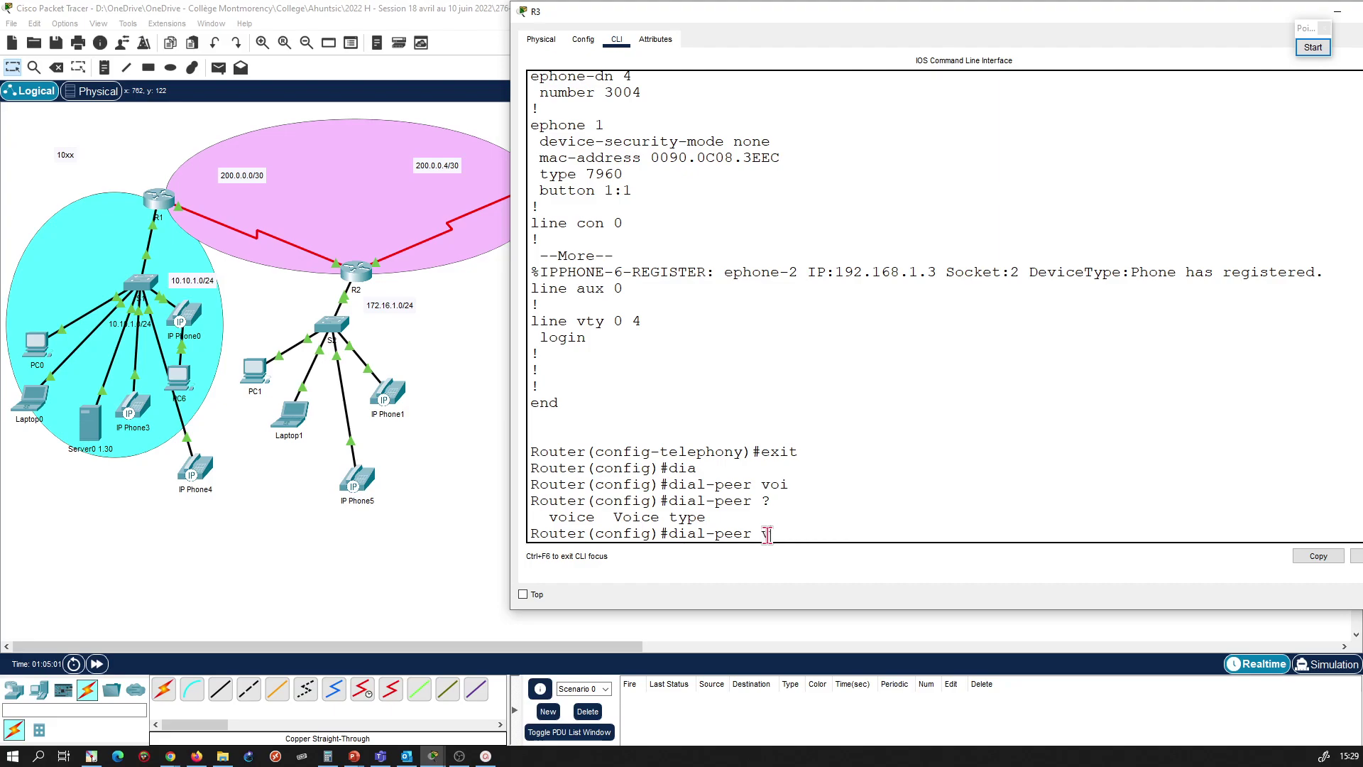
Step: Create dial-peer voice 300 voip on R3, querying the allowed tag range and peer type while entering it
type("vo")
key("Tab")
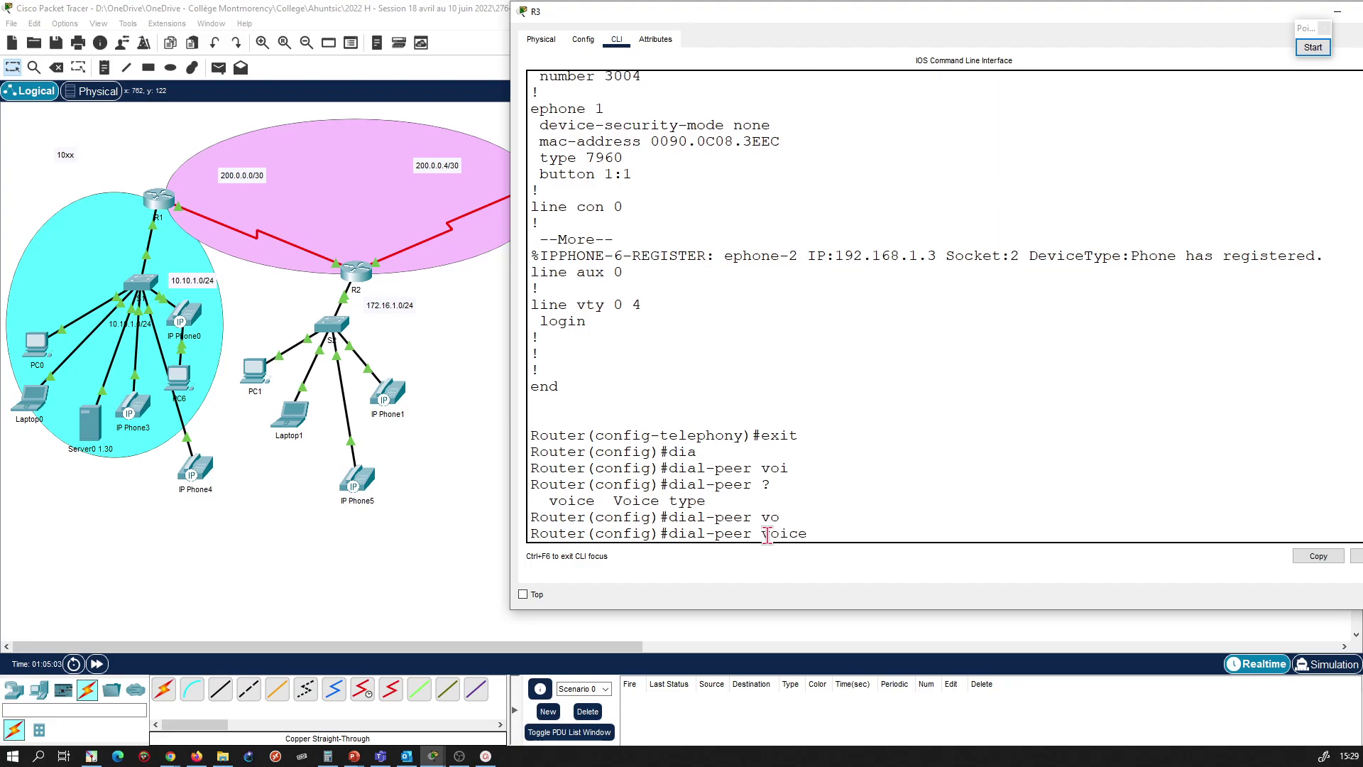
type("?")
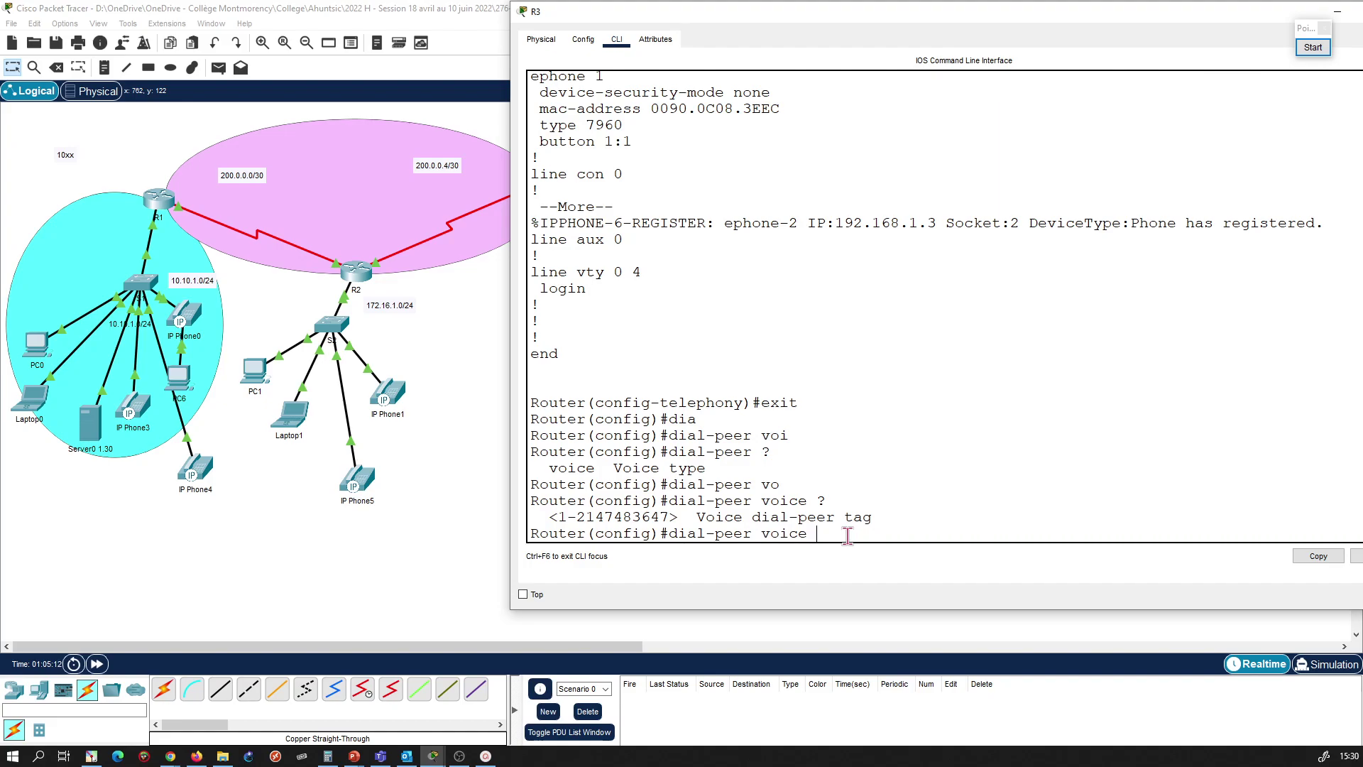
type("300 ?")
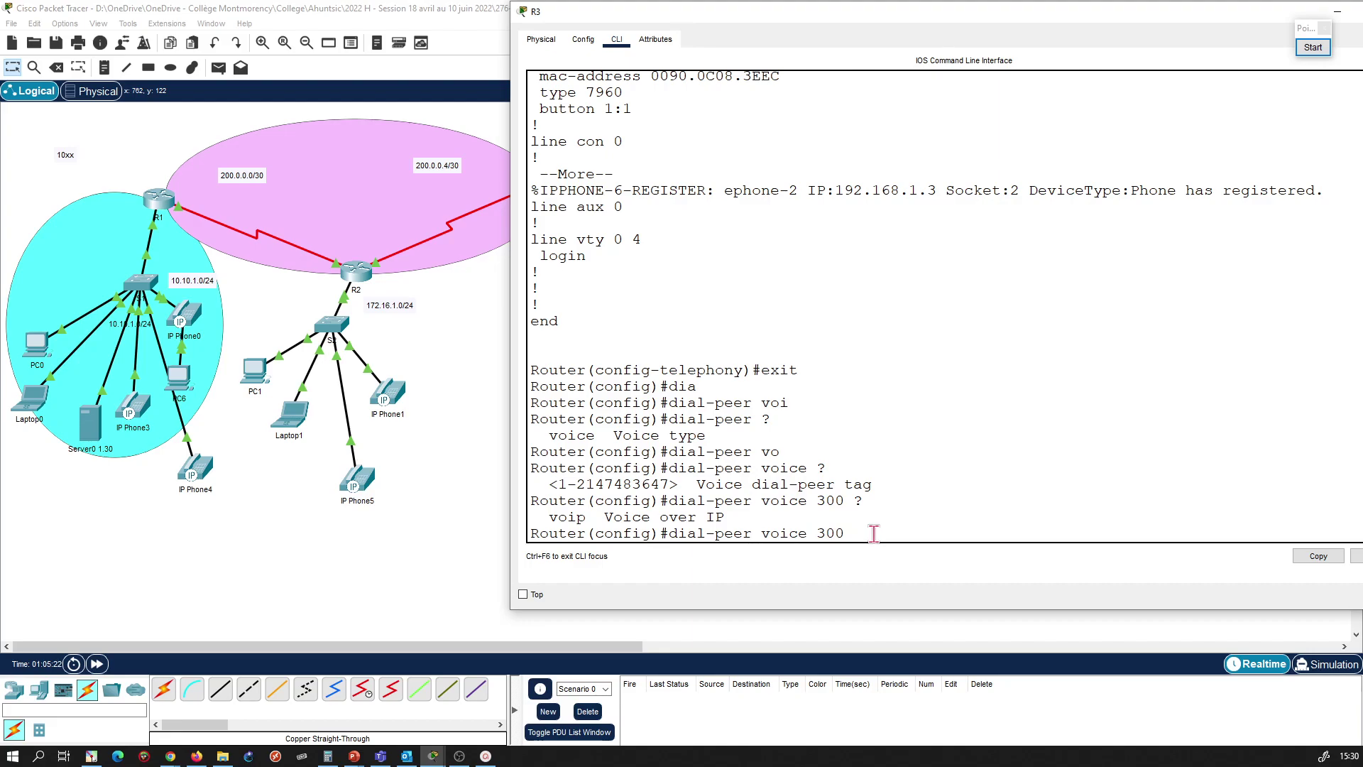
type("vo")
key("Tab")
key("Return")
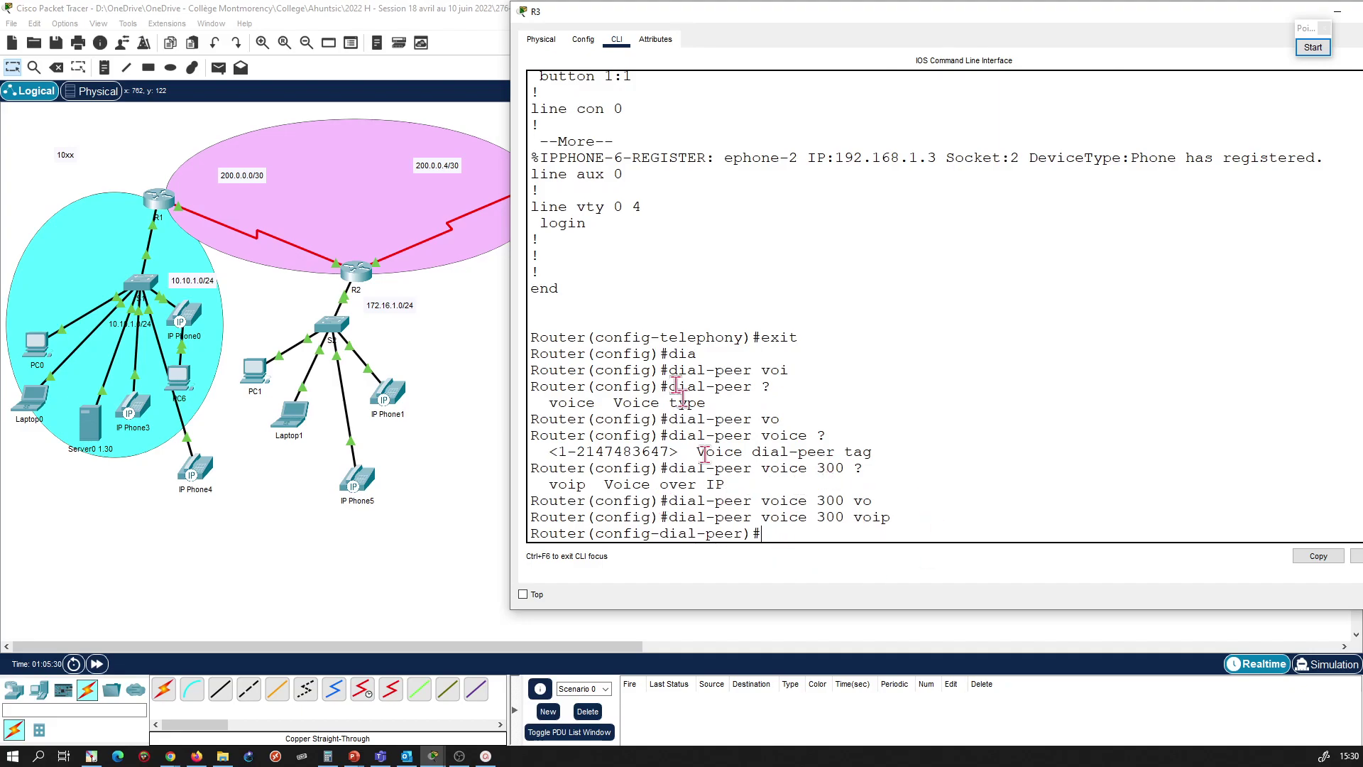
Step: Move R3's window aside to uncover the 30xx note and set dial peer 300's destination-pattern to 10.
left_click_drag(723, 28, 890, 52)
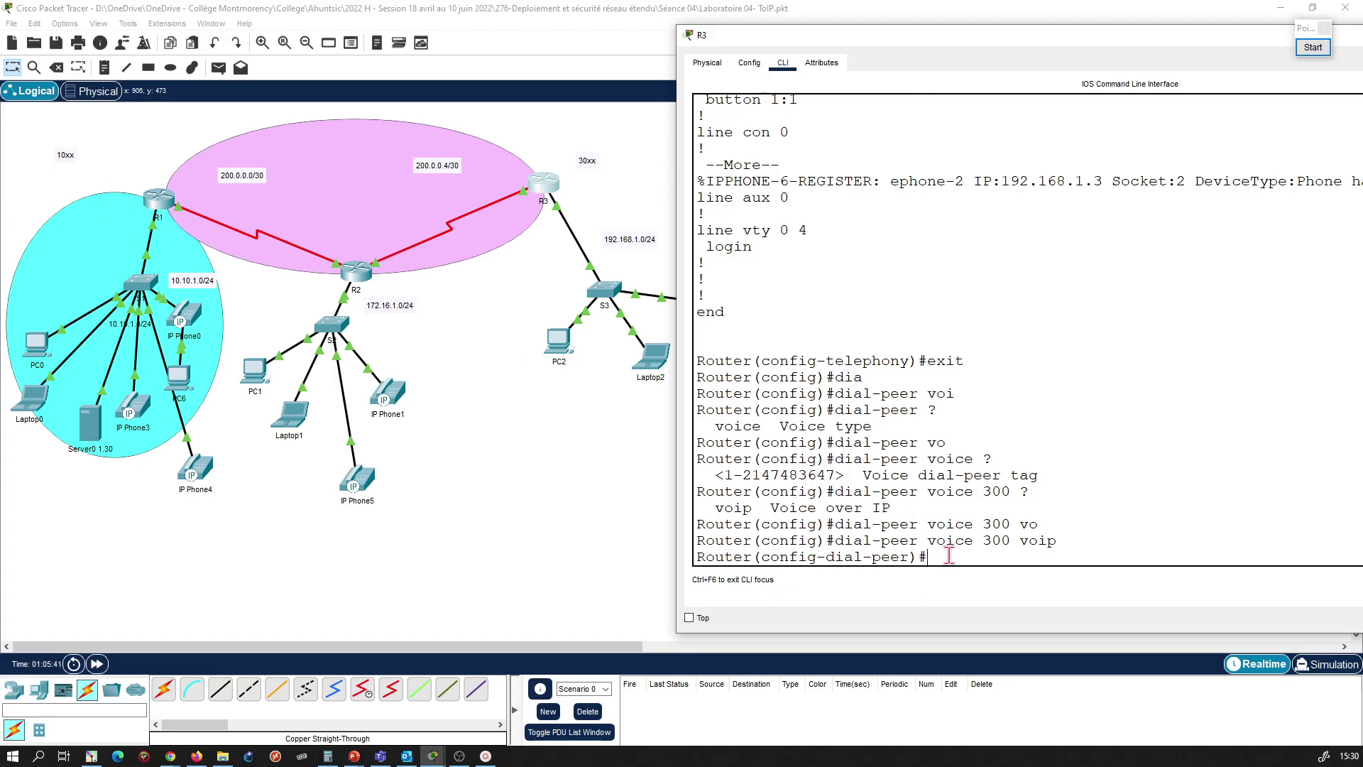
type("dest")
key("Tab")
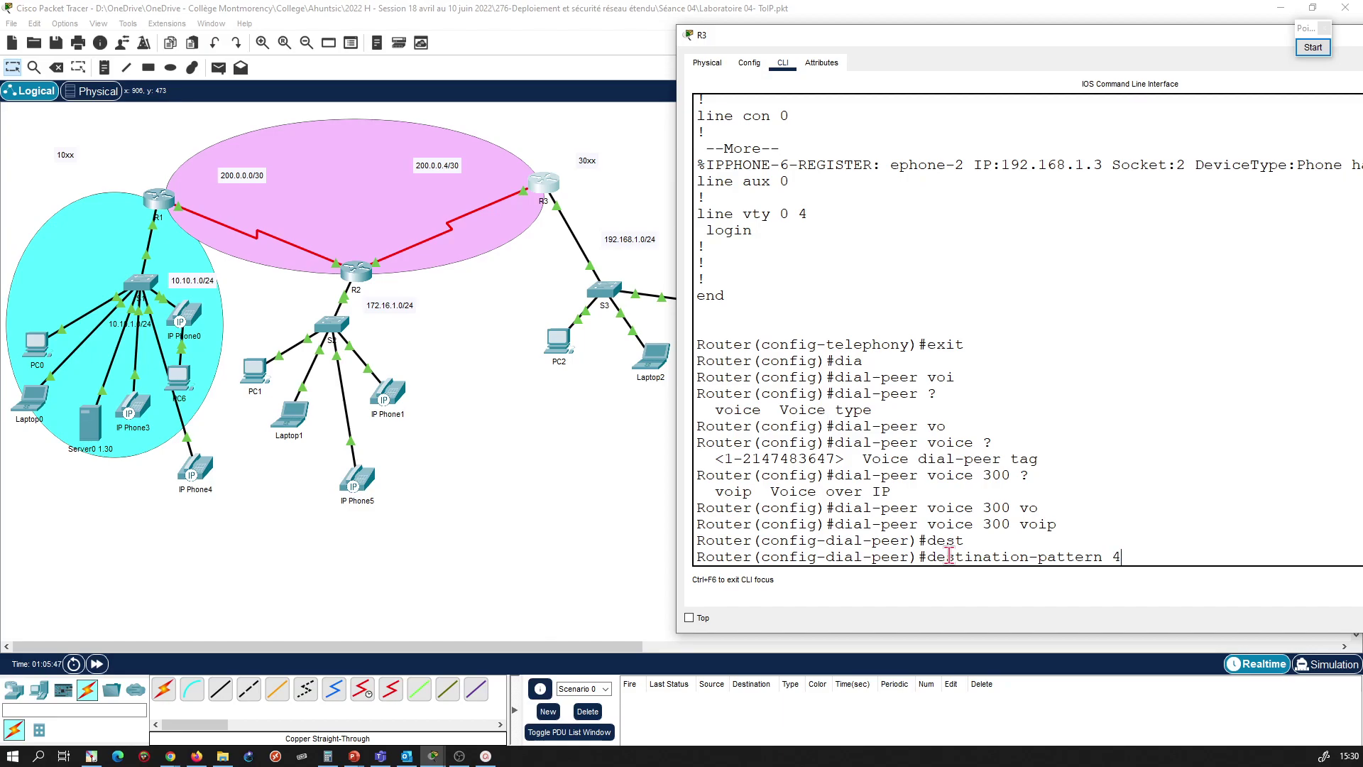
key("BackSpace")
left_click_drag(1132, 557, 1137, 562)
type("..")
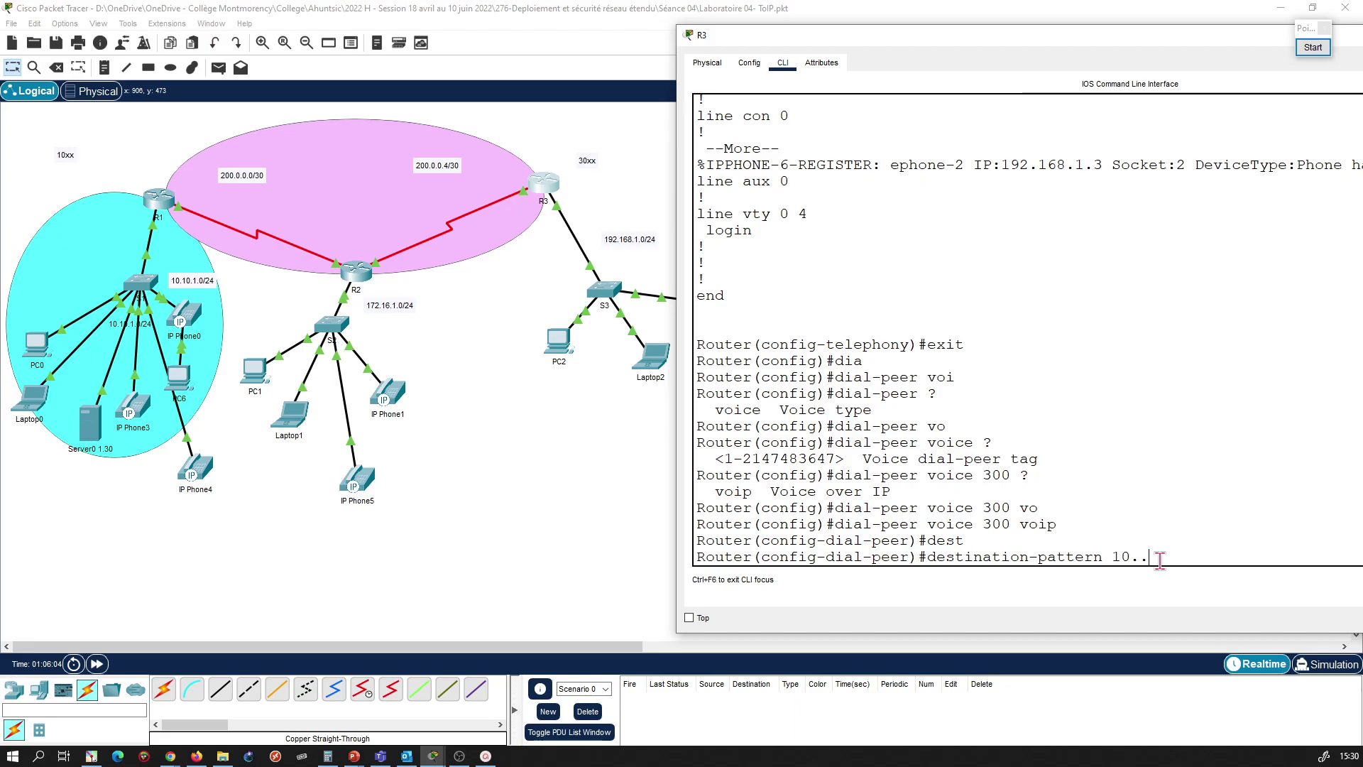
key("Return")
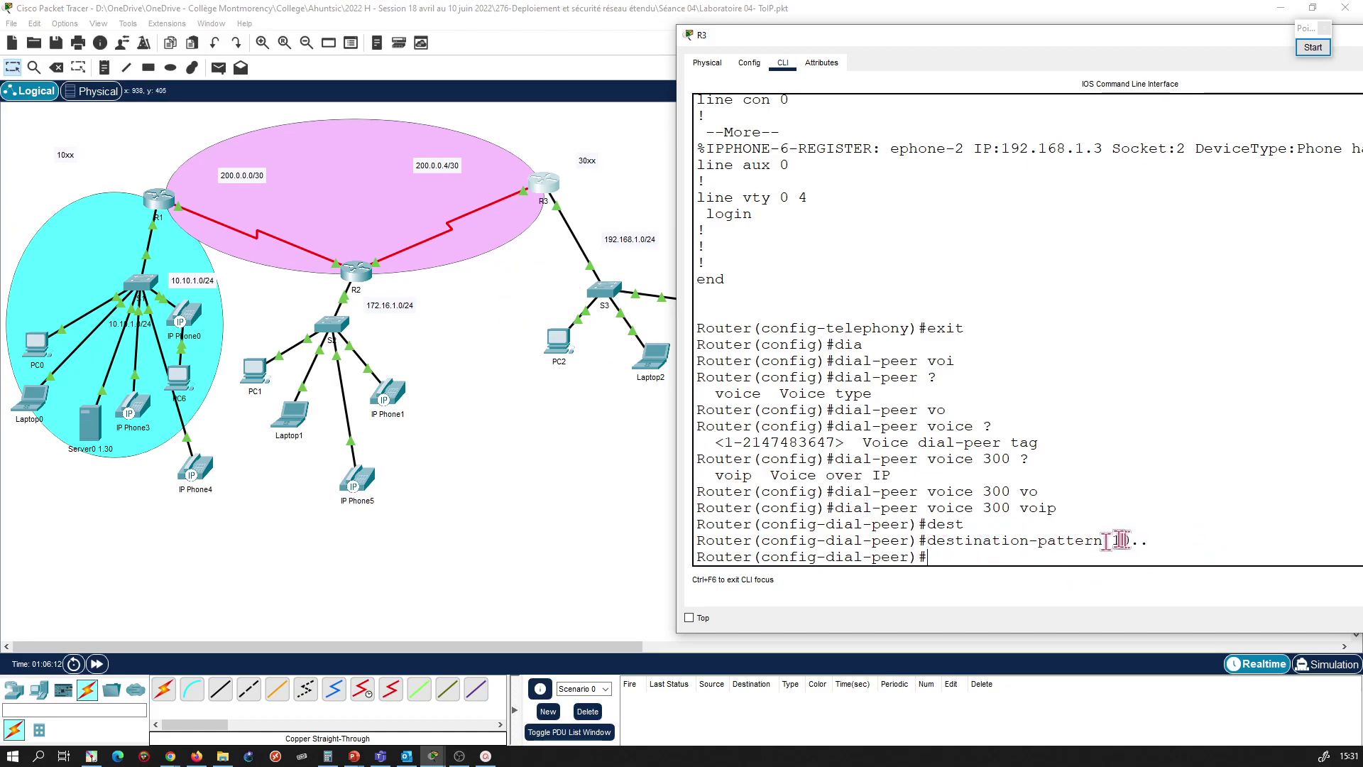
left_click_drag(1111, 541, 1150, 541)
left_click(1143, 542)
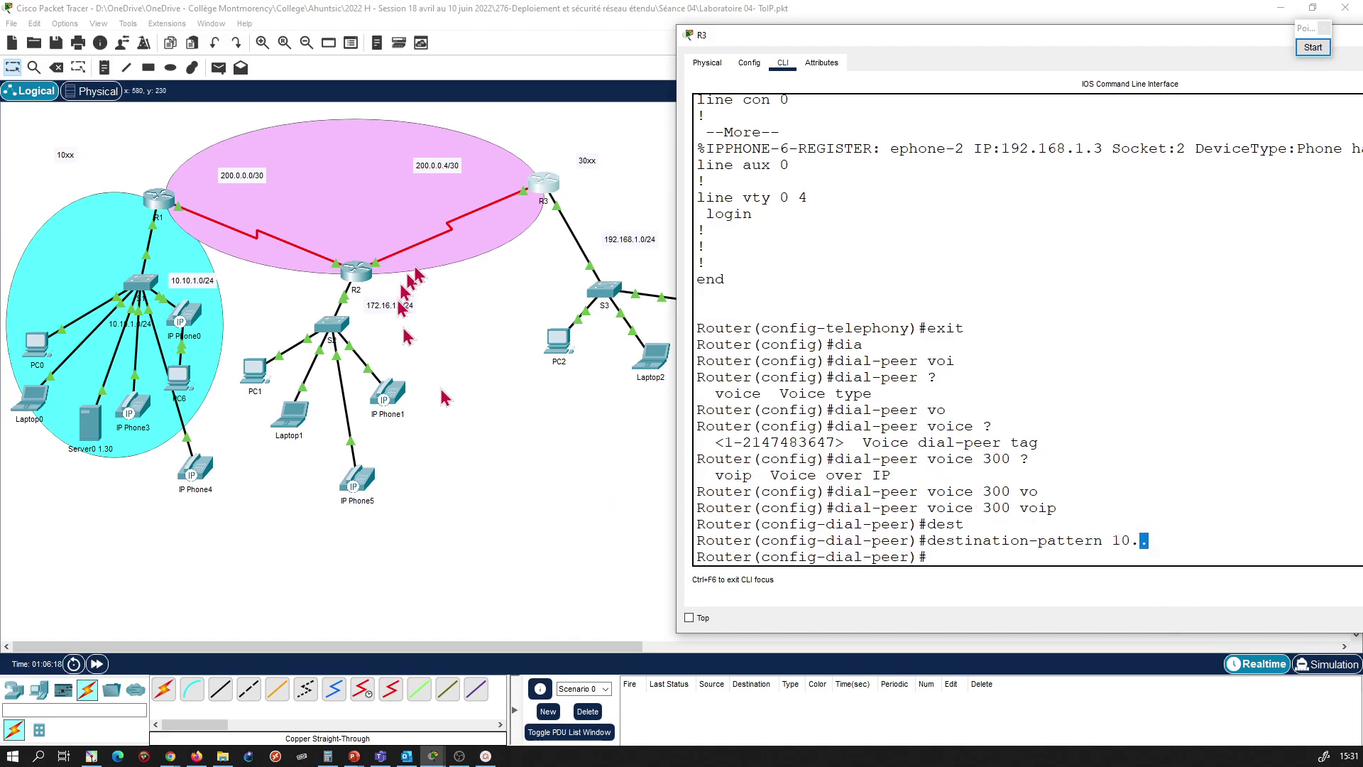
left_click(979, 552)
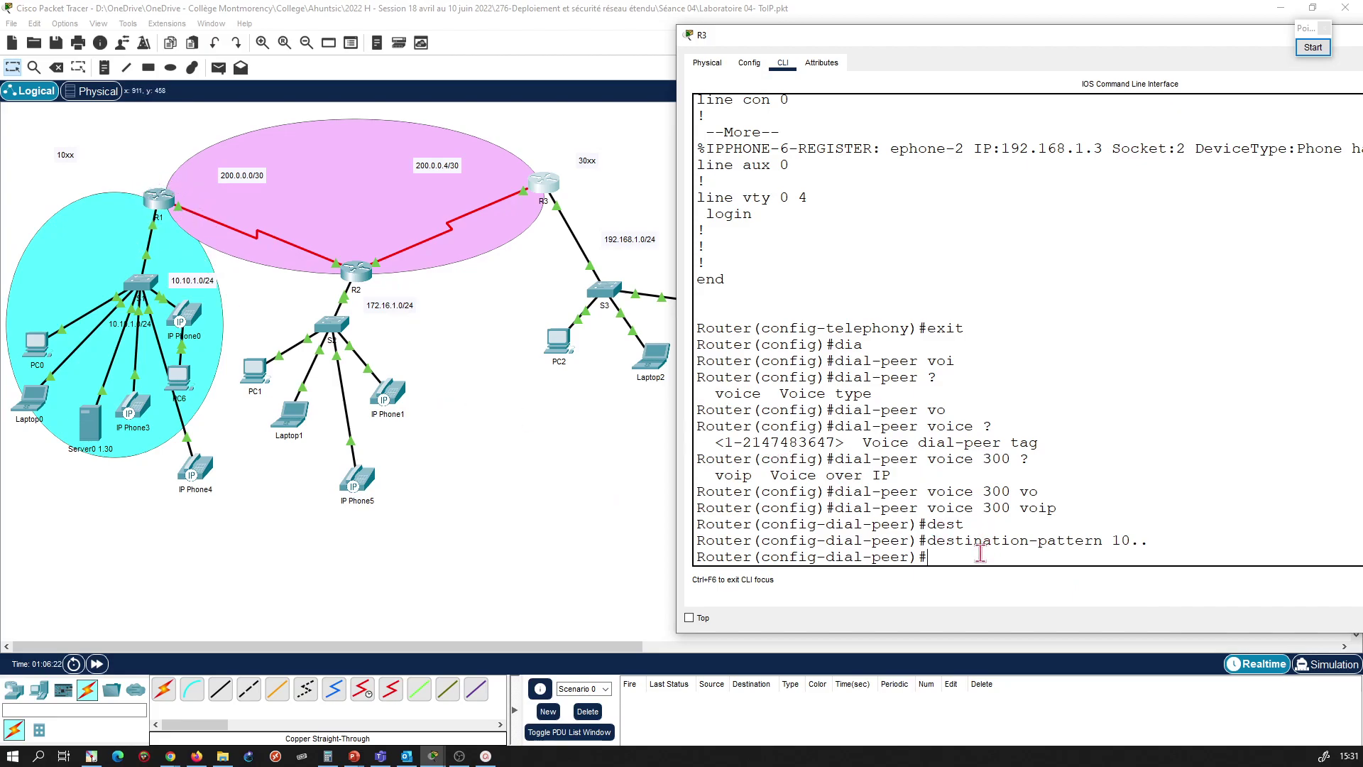
Step: Set dial peer 300's session target to ipv4:200.0.0.1, querying for further options before entering it
type("sess")
key("Tab")
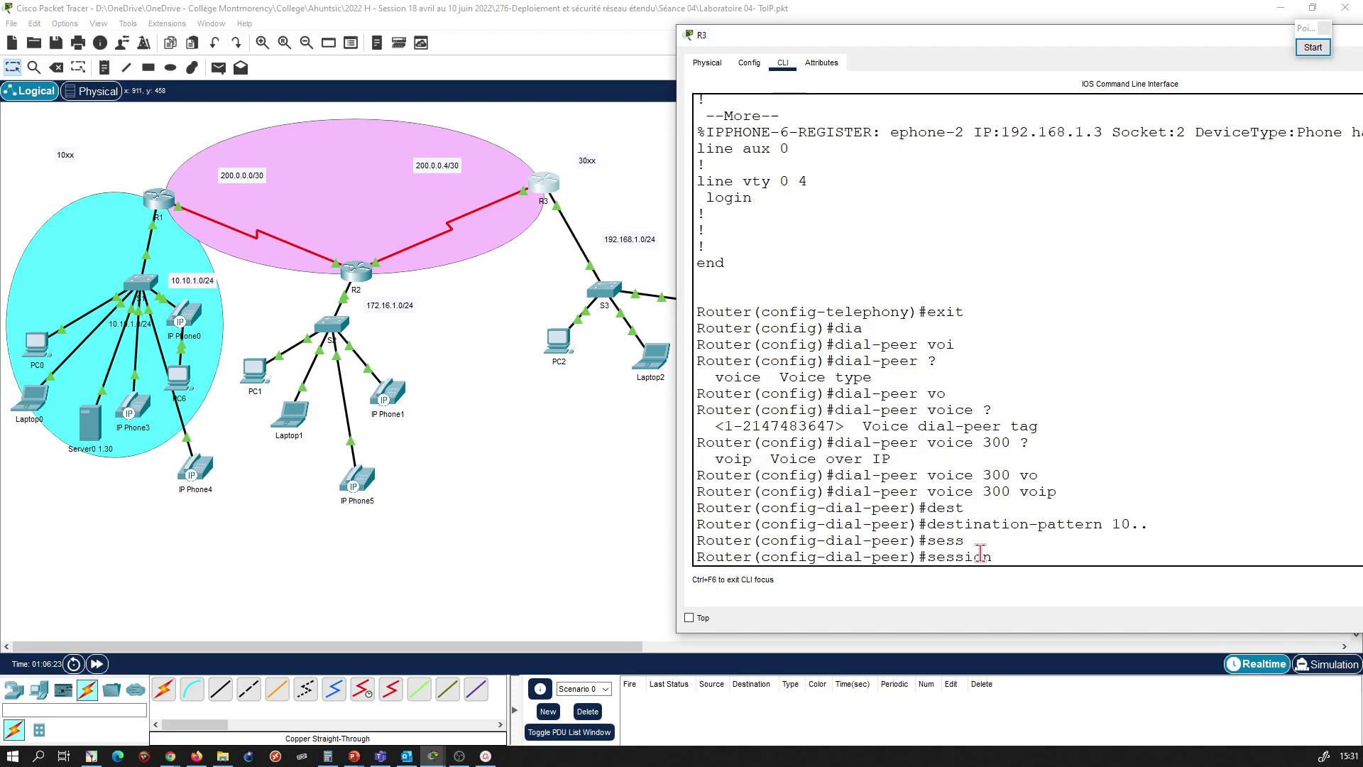
type("t")
key("Tab")
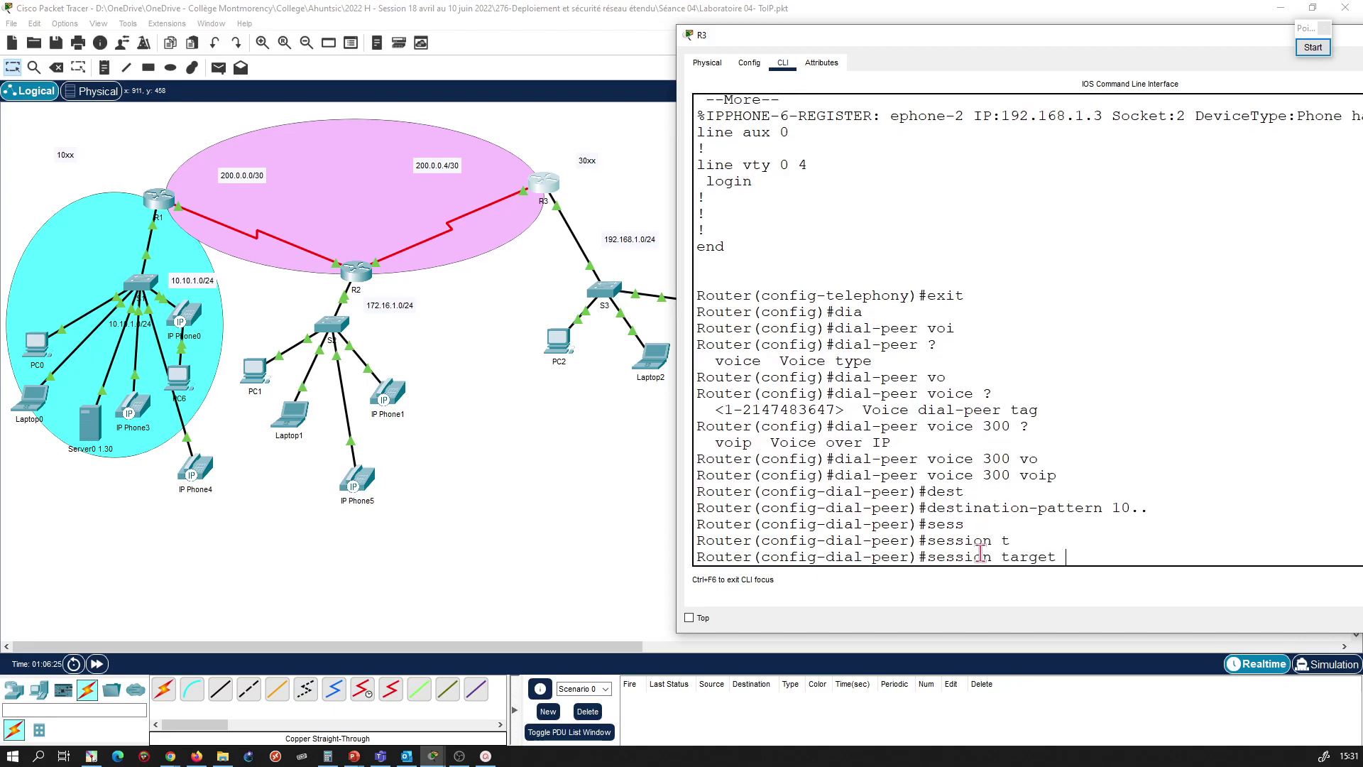
type("ipv4:20")
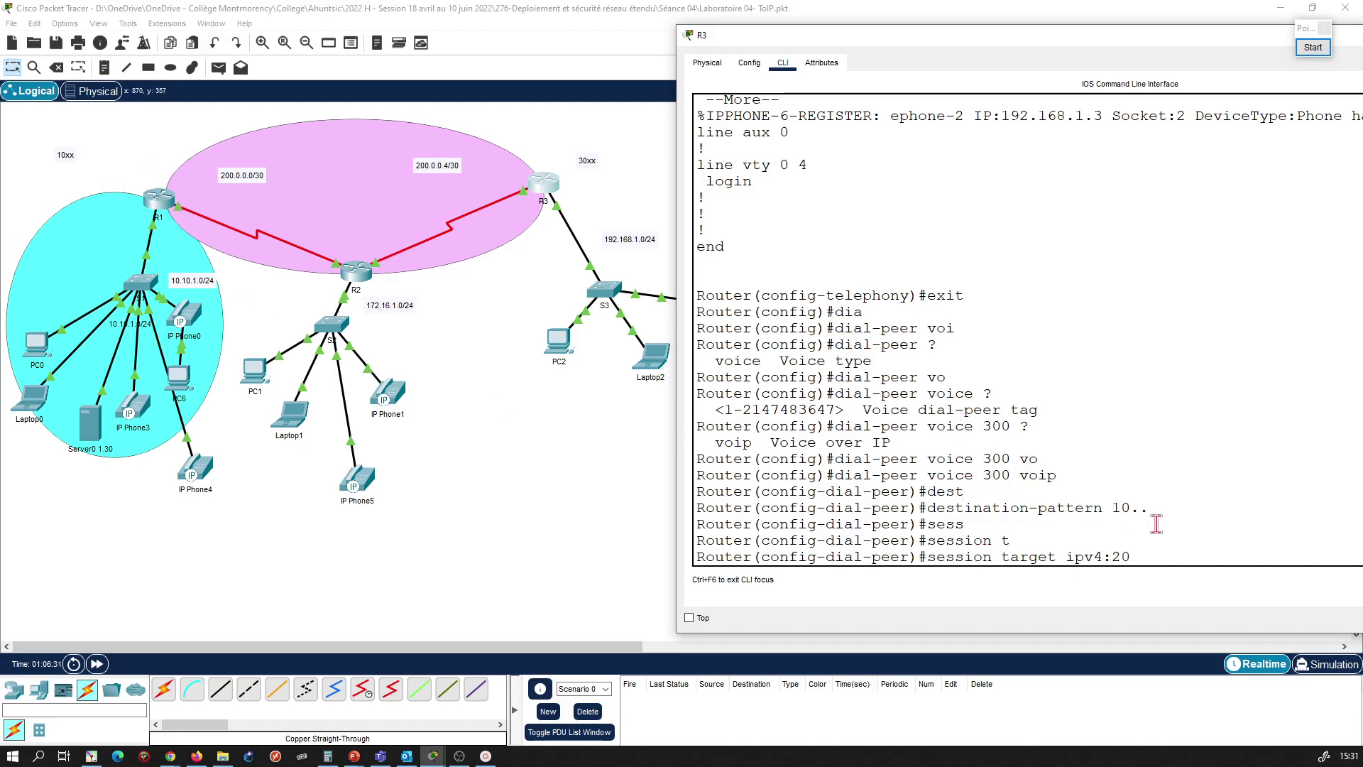
type("0.0.0.1")
type("?")
key("Return")
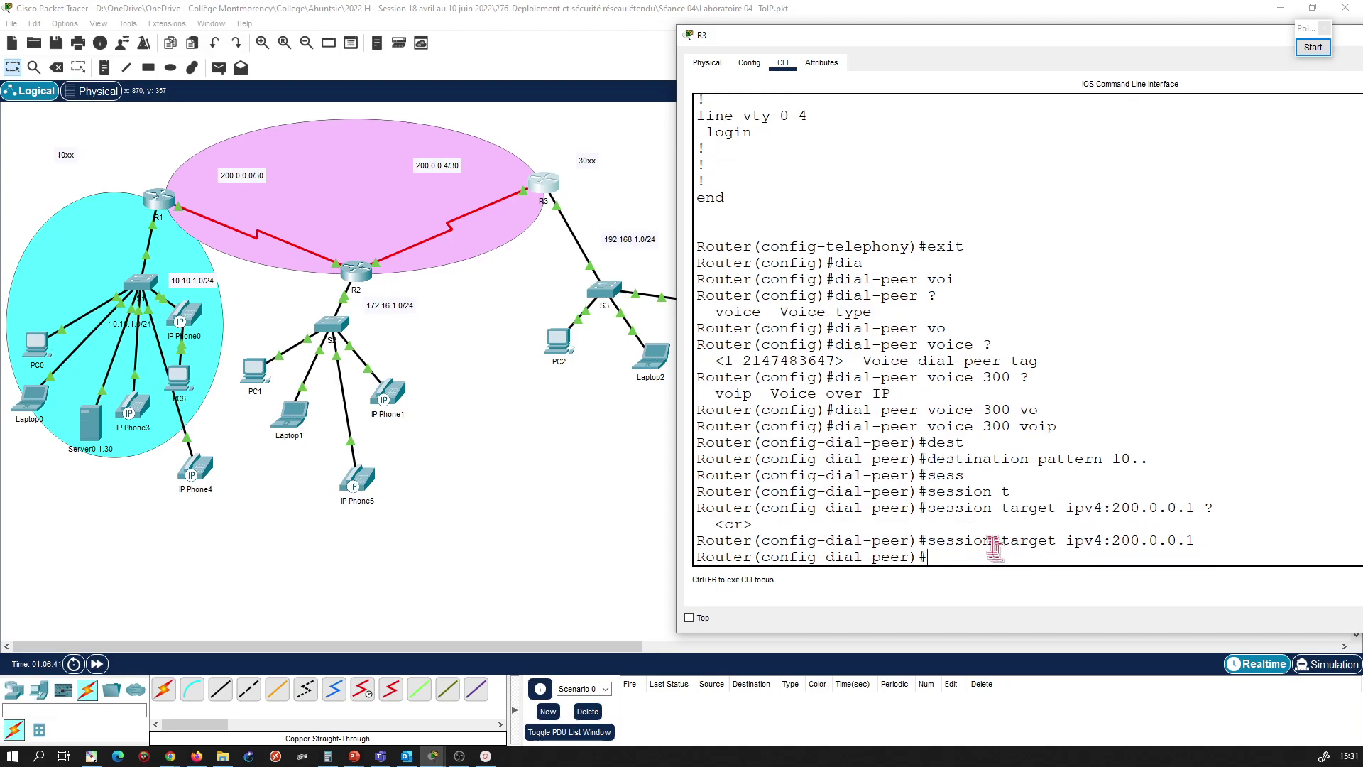
left_click_drag(998, 541, 1080, 539)
left_click(1089, 540)
left_click_drag(994, 542, 1045, 550)
left_click(1097, 558)
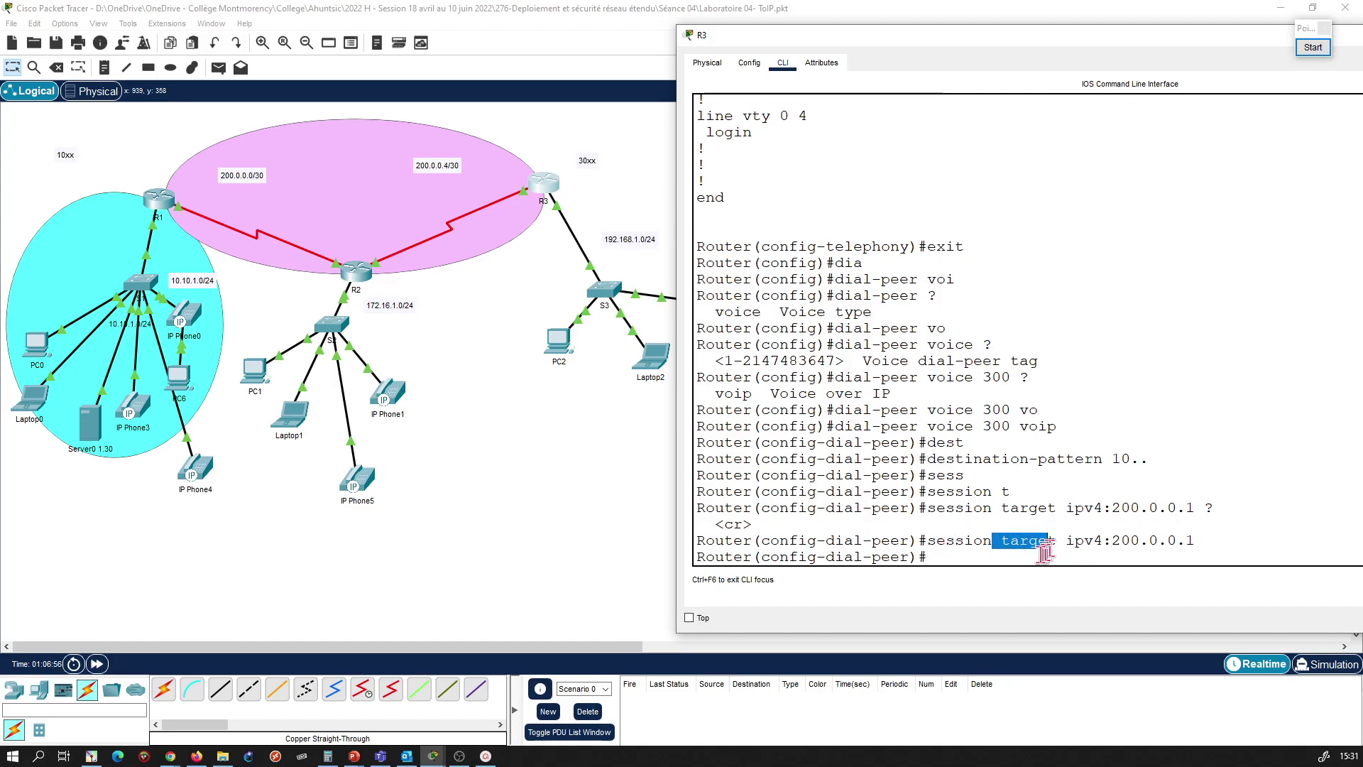
left_click(1043, 553)
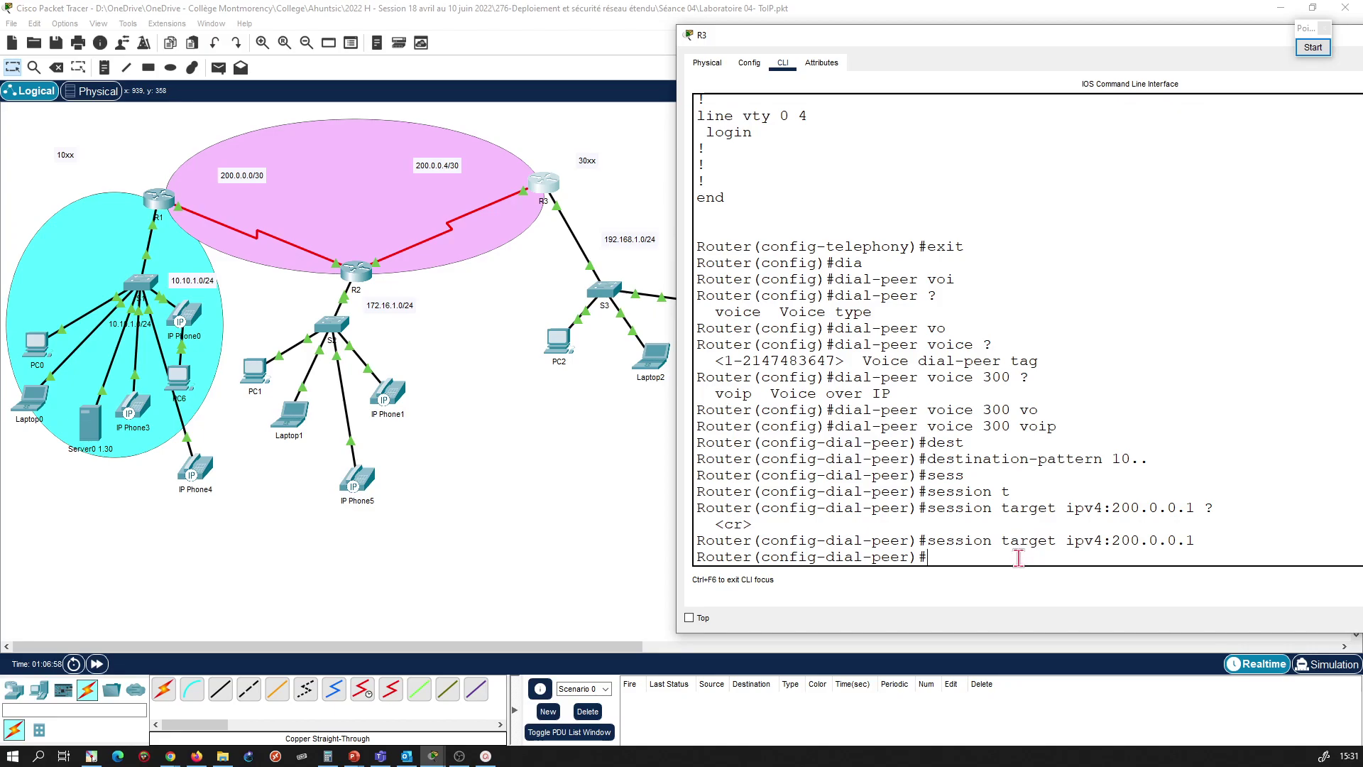
Step: Query the keywords the session command accepts in dial peer 300 and clear the unfinished line
type("ssio")
key("Tab")
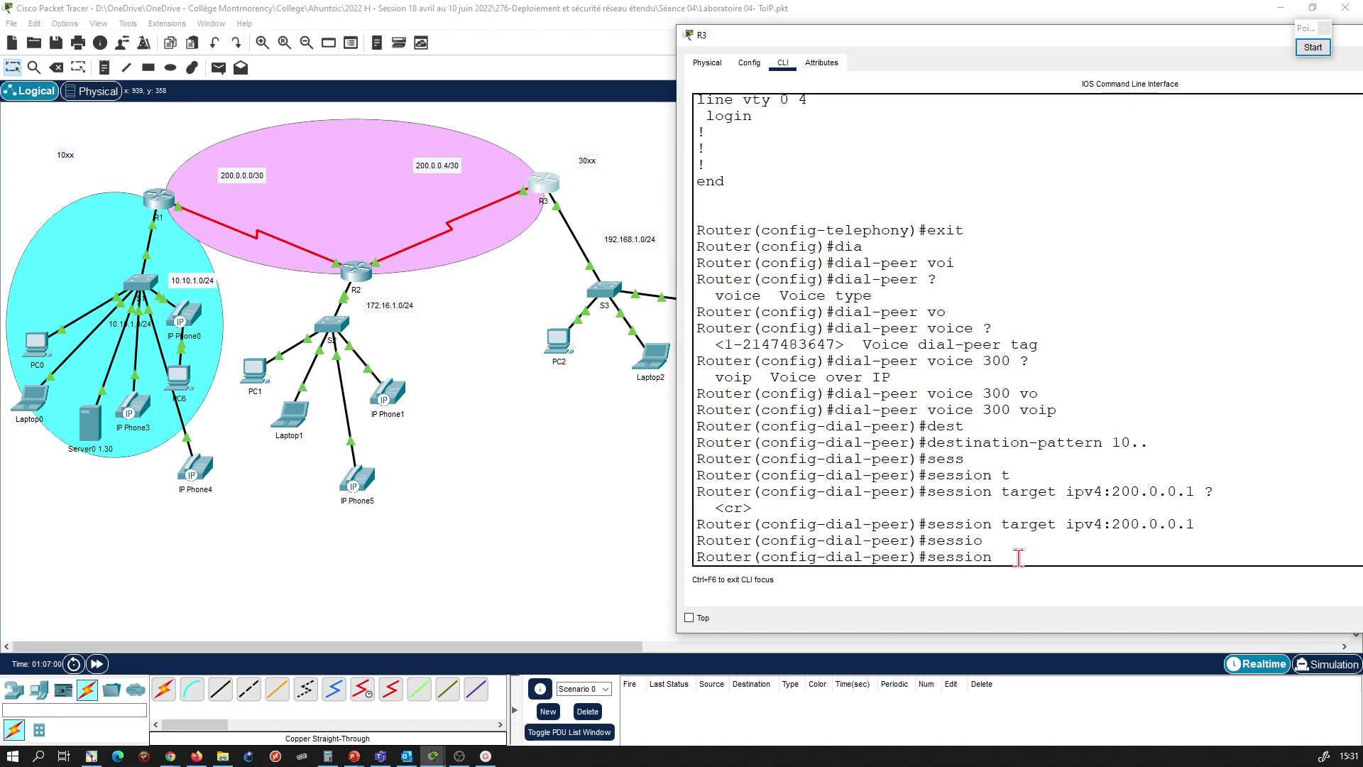
type("?")
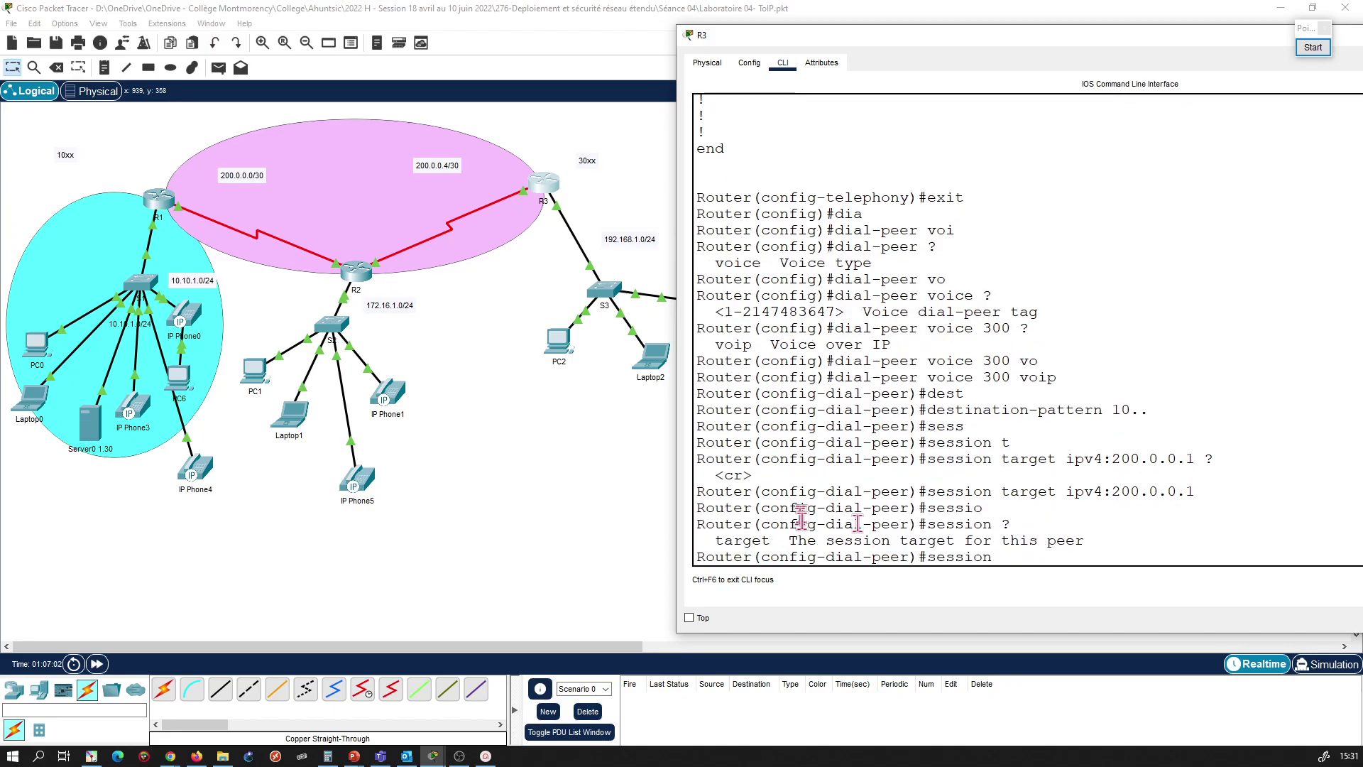
double_click(746, 543)
left_click(990, 555)
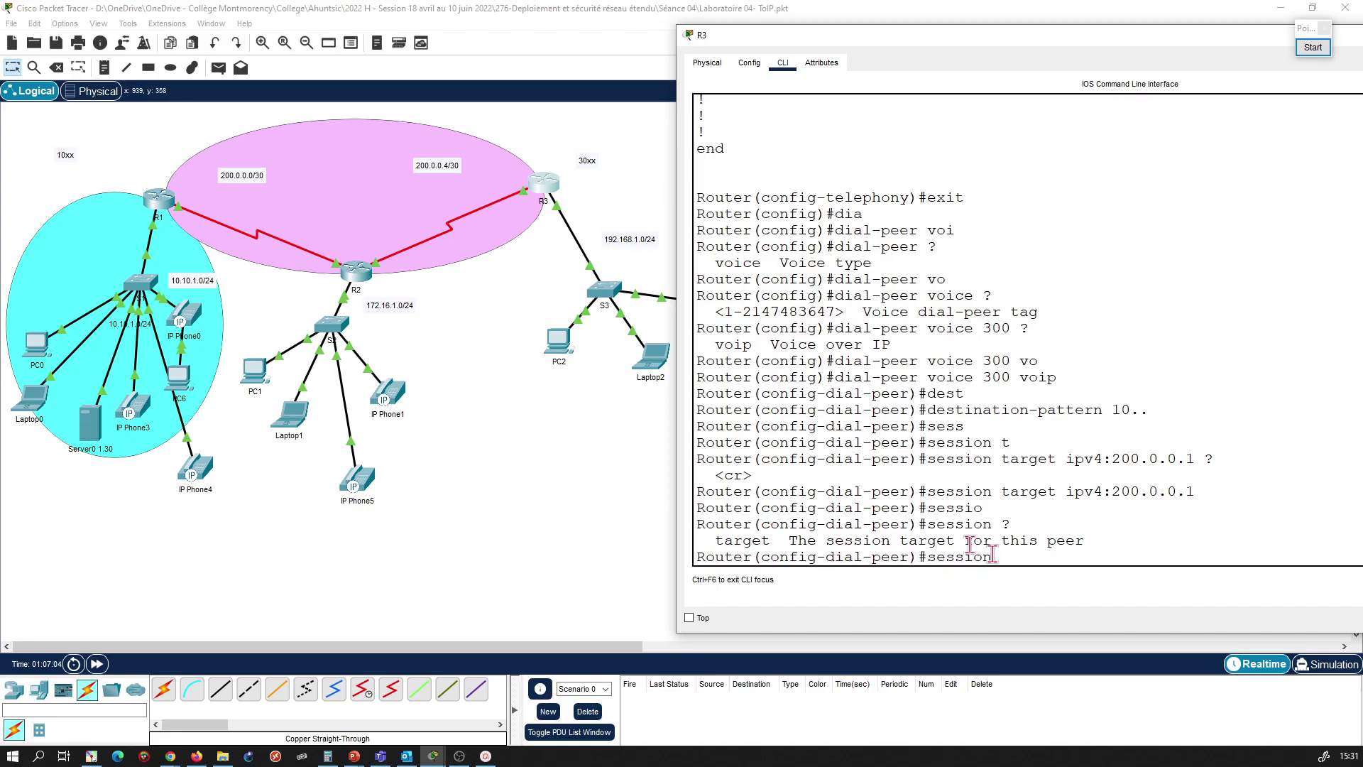
left_click(1007, 545)
key("BackSpace")
key("BackSpace")
key("BackSpace")
key("BackSpace")
key("BackSpace")
key("BackSpace")
key("BackSpace")
Step: Try do show dial n 300 from dial-peer mode, and return R3 to privileged EXEC mode
type("do show dial")
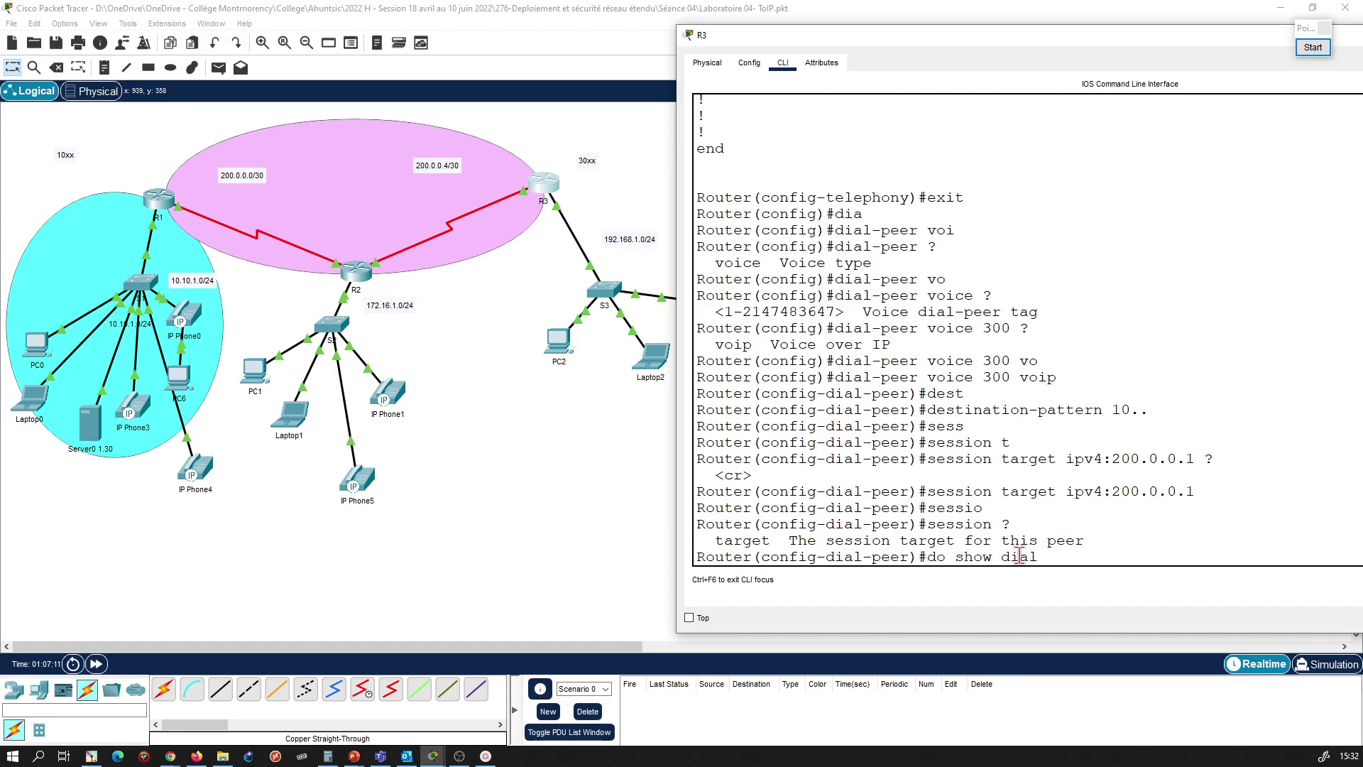
type(" n 300")
key("Return")
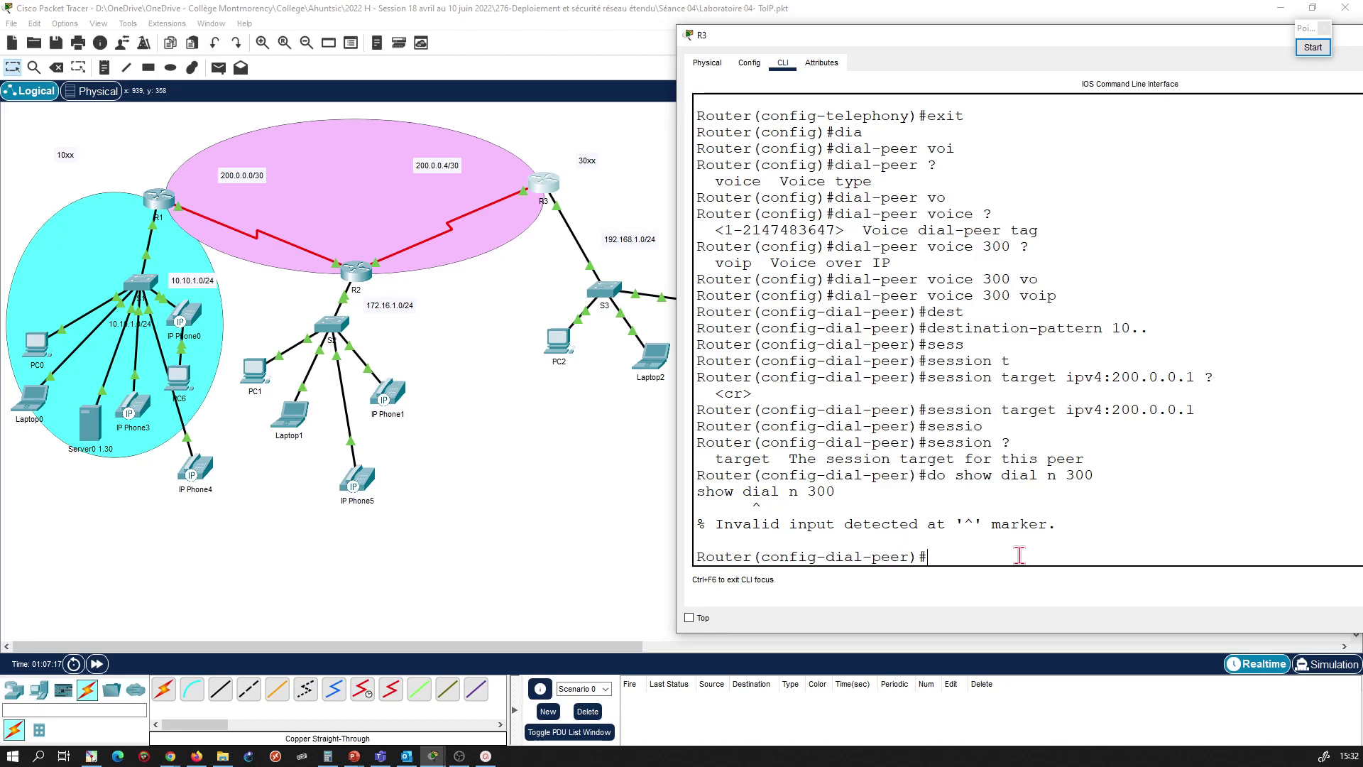
key("ctrl+z")
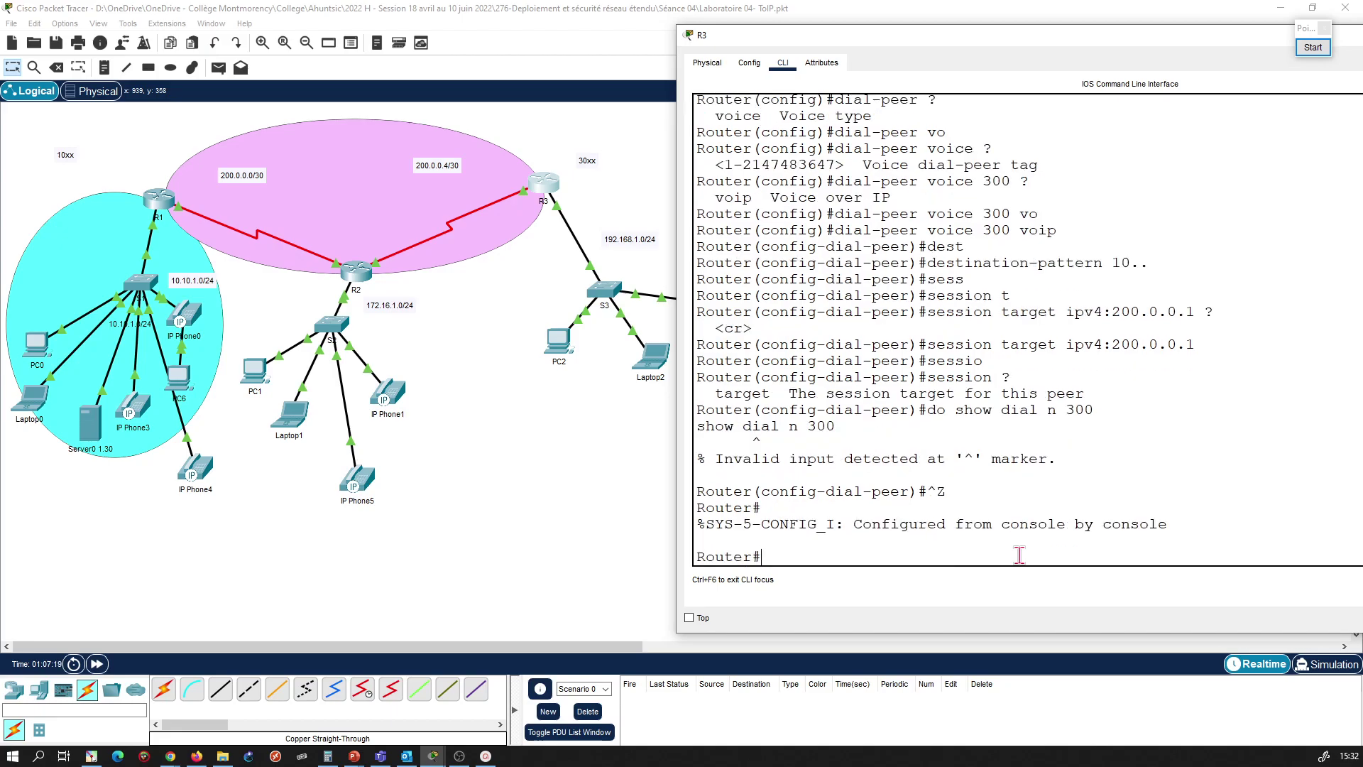
Step: Try to query the show commands beginning with d using do show d? and clear the line
type("do show di")
key("Tab")
key("BackSpace")
key("BackSpace")
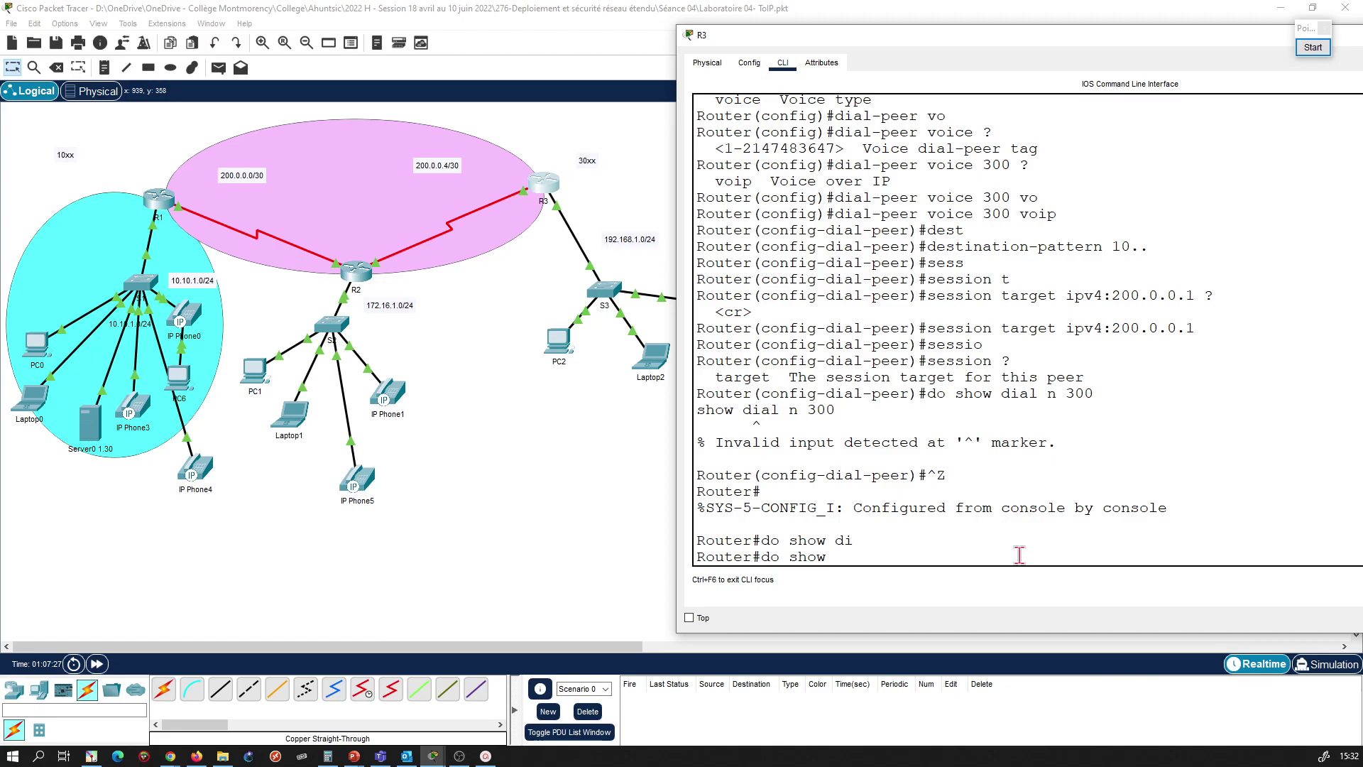
type("d?")
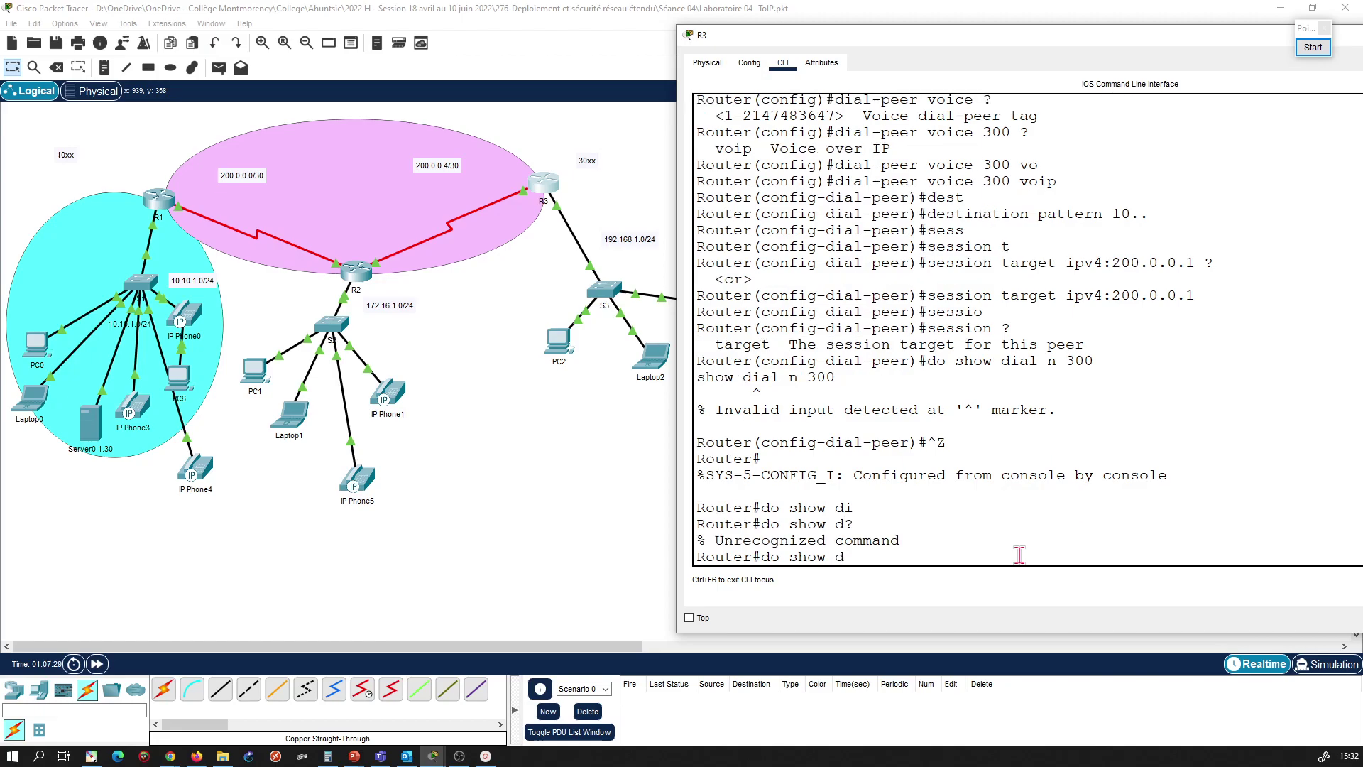
key("BackSpace")
key("BackSpace")
key("BackSpace")
key("BackSpace")
key("BackSpace")
key("BackSpace")
key("BackSpace")
key("BackSpace")
Step: Reopen R3's command line and try to display the running configuration with do show run
left_click(545, 470)
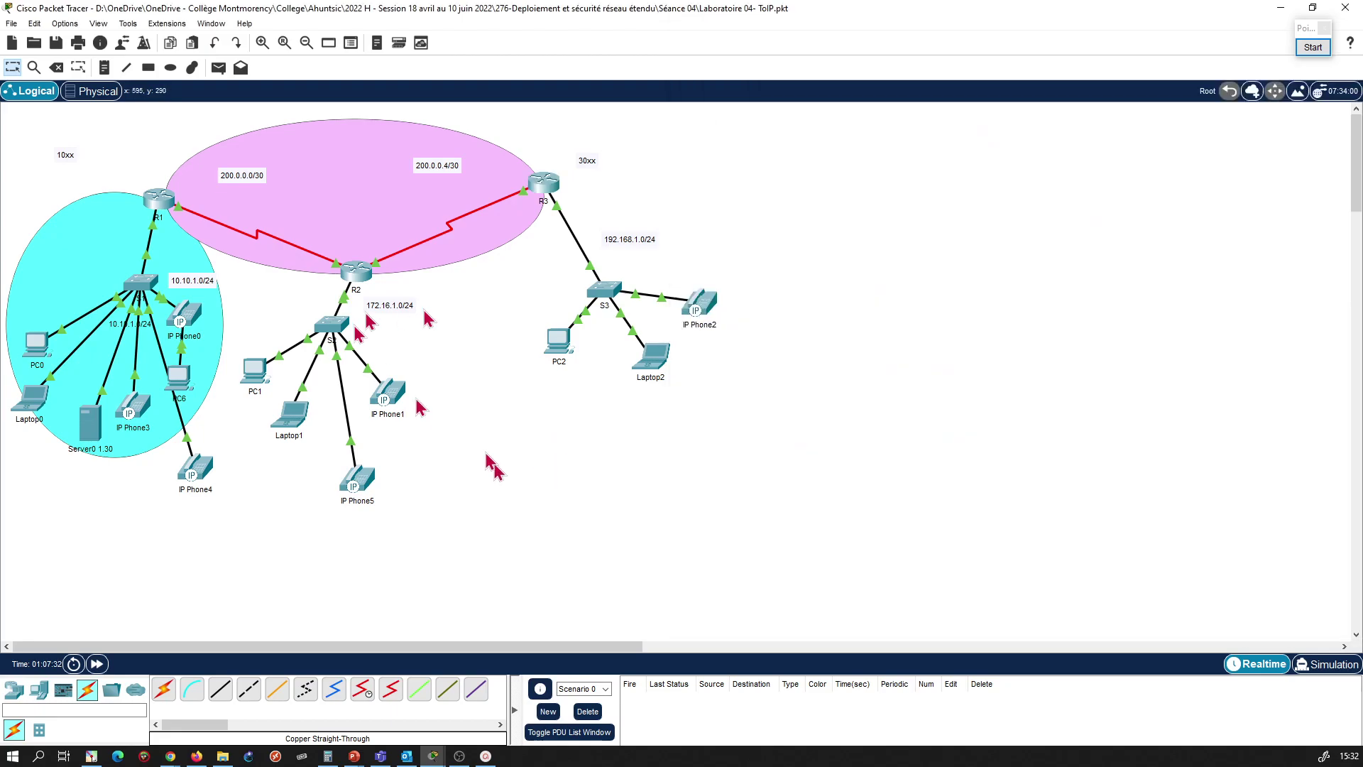
left_click(542, 186)
type("do show ")
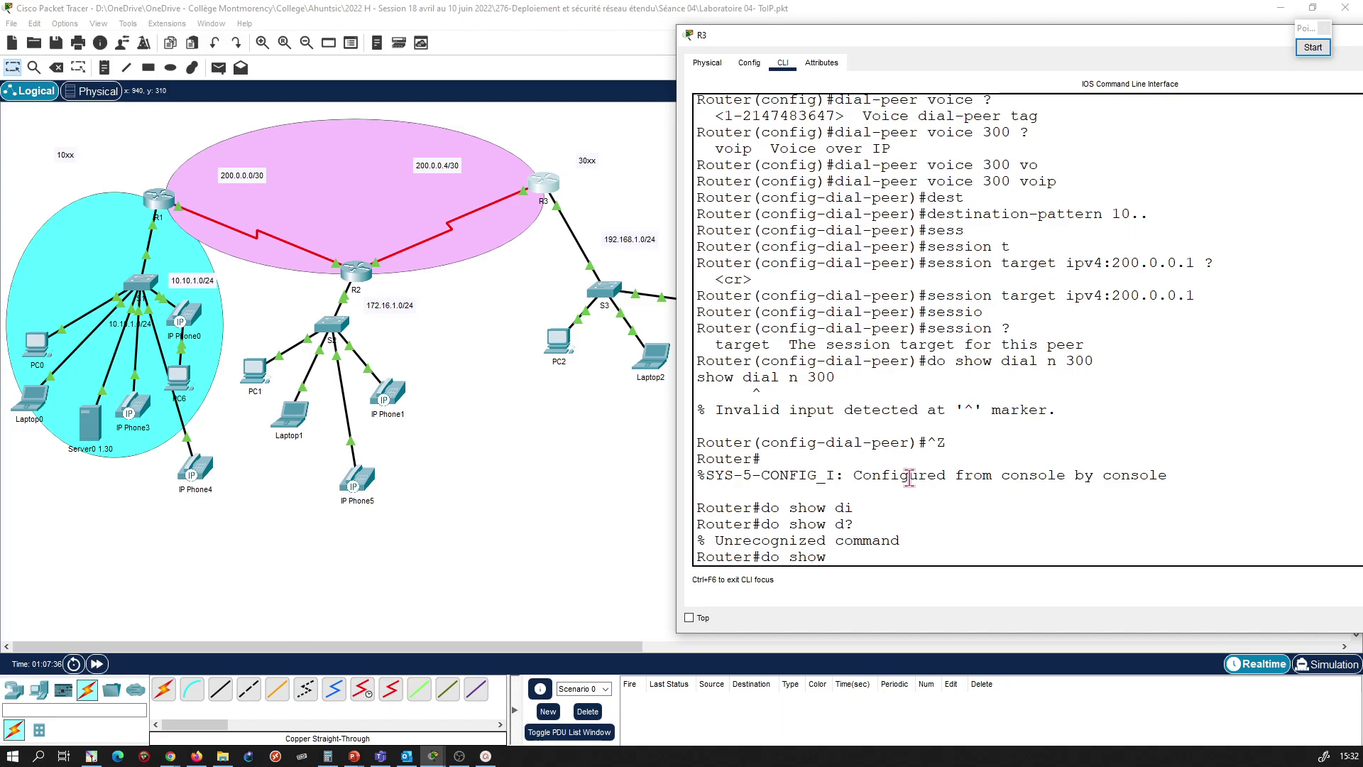
type("run")
key("Return")
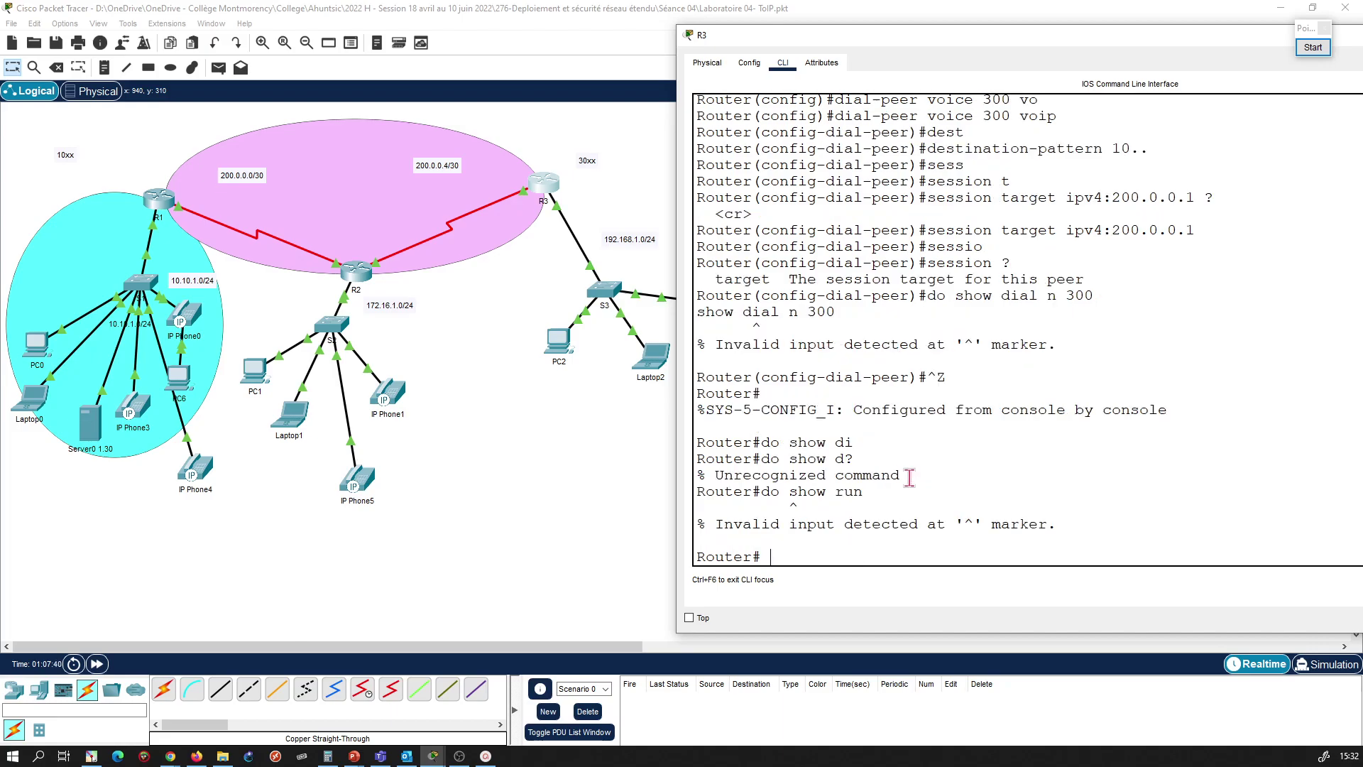
Step: Display R3's complete running configuration with show run from privileged EXEC mode
type("show run")
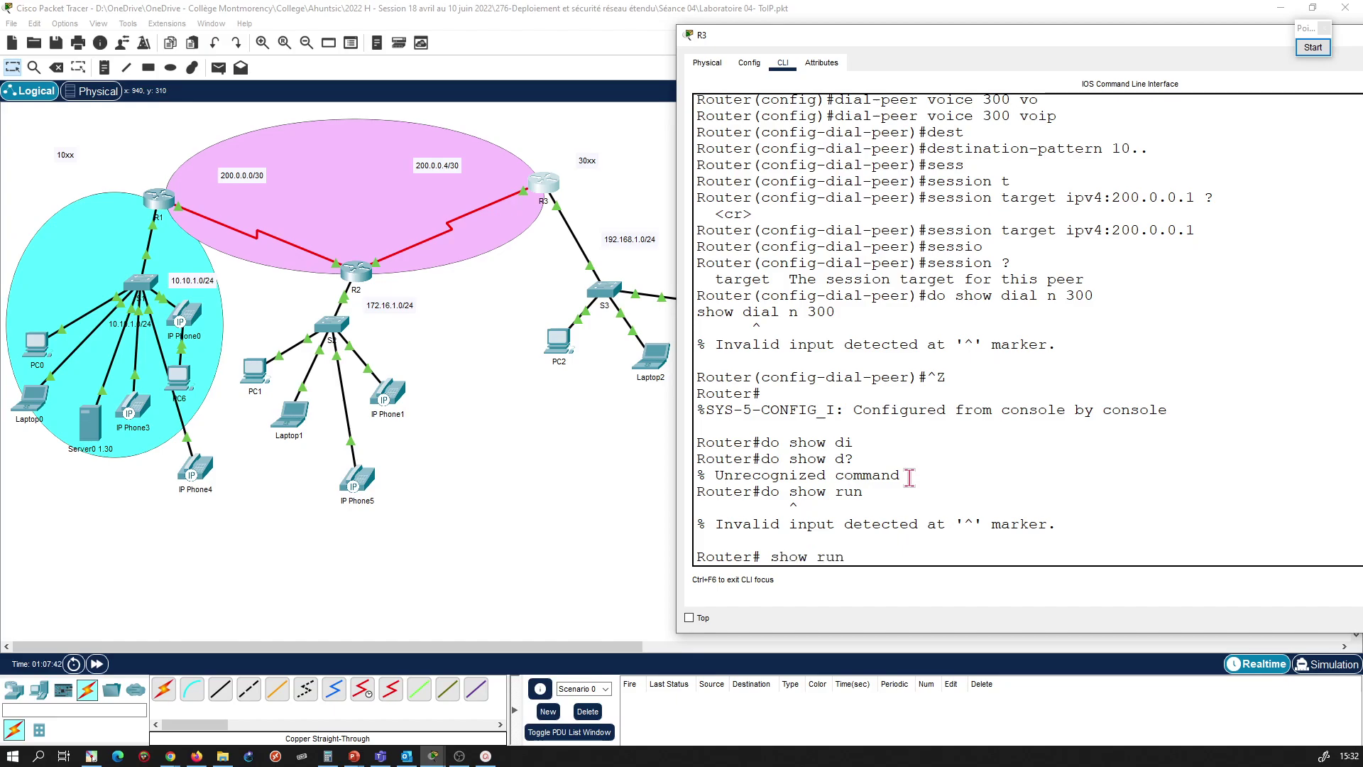
key("Return")
key("space")
key("space")
key("space")
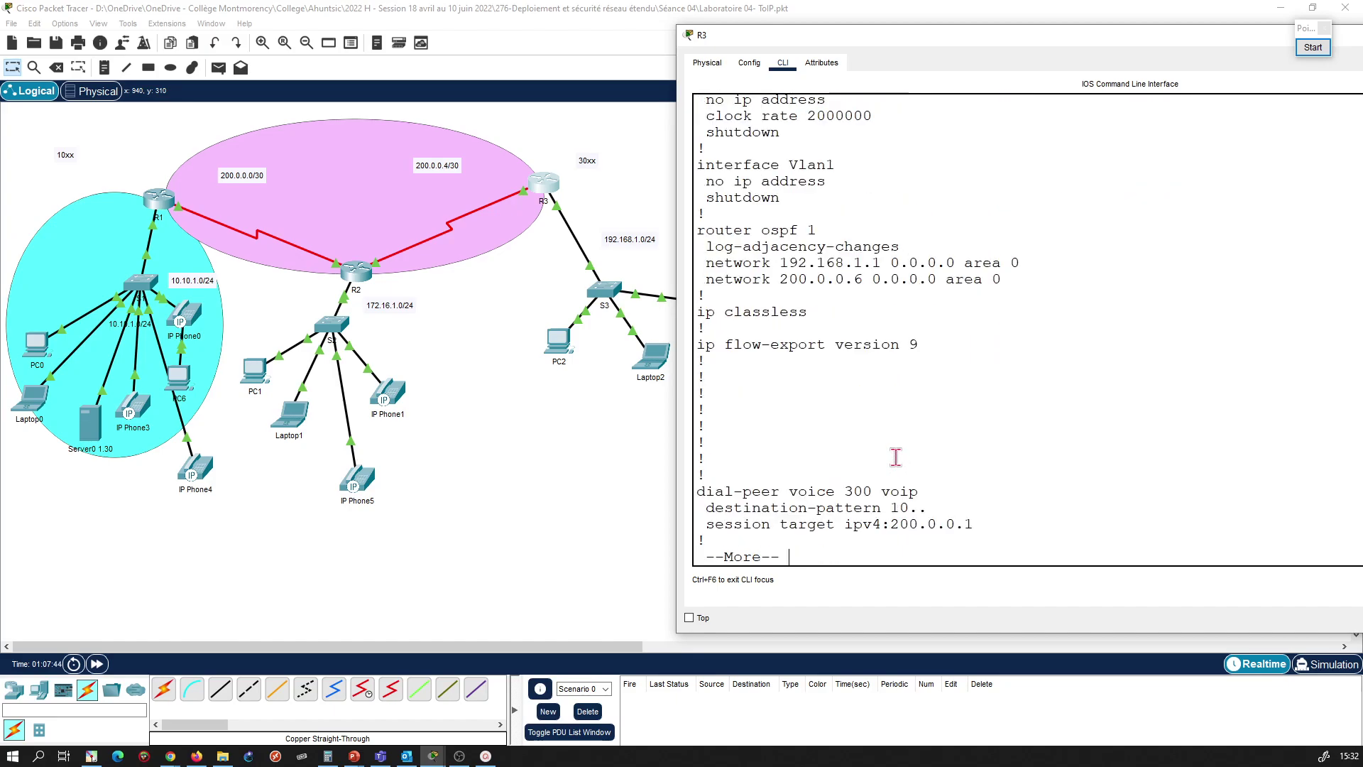
scroll(796, 419, "down", 8)
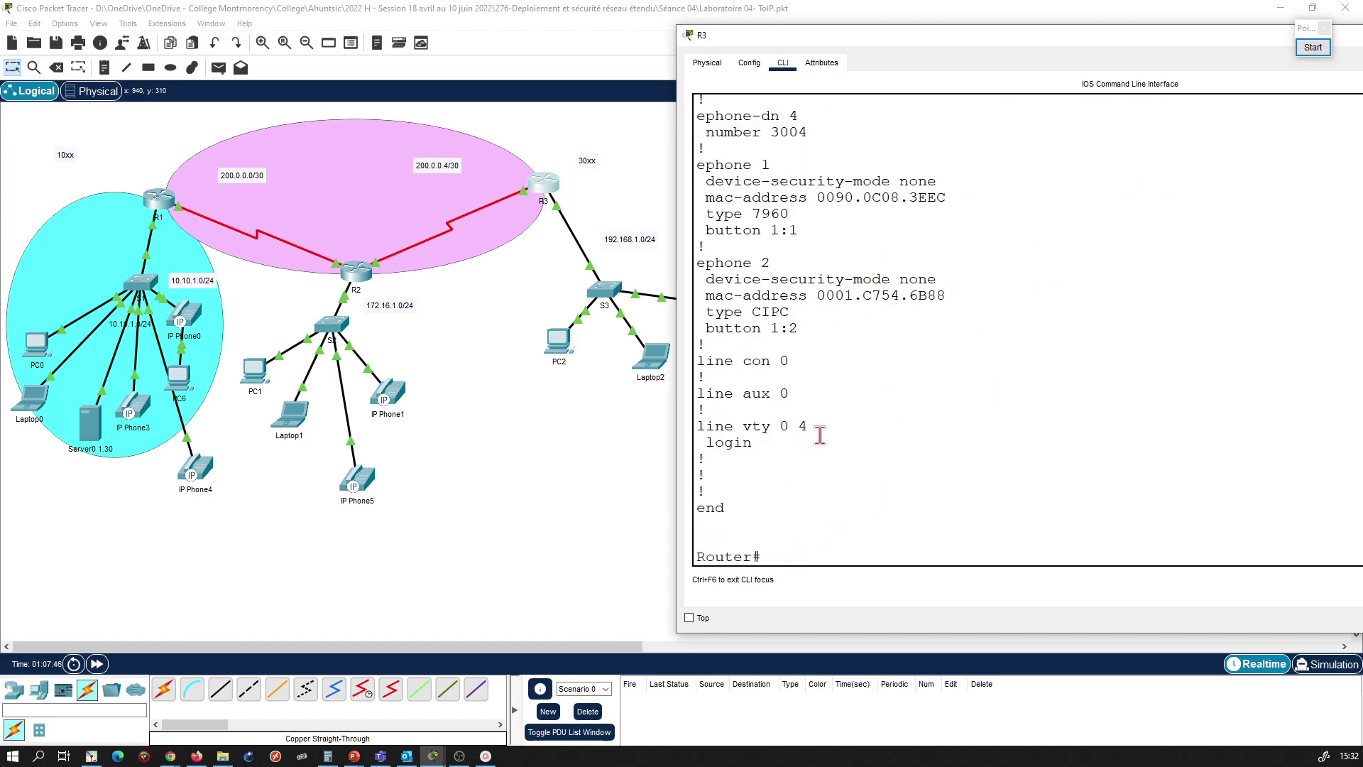
Step: Examine the dial-peer voice 300 entry and its session target in R3's running configuration
scroll(816, 435, "up", 6)
scroll(816, 434, "up", 3)
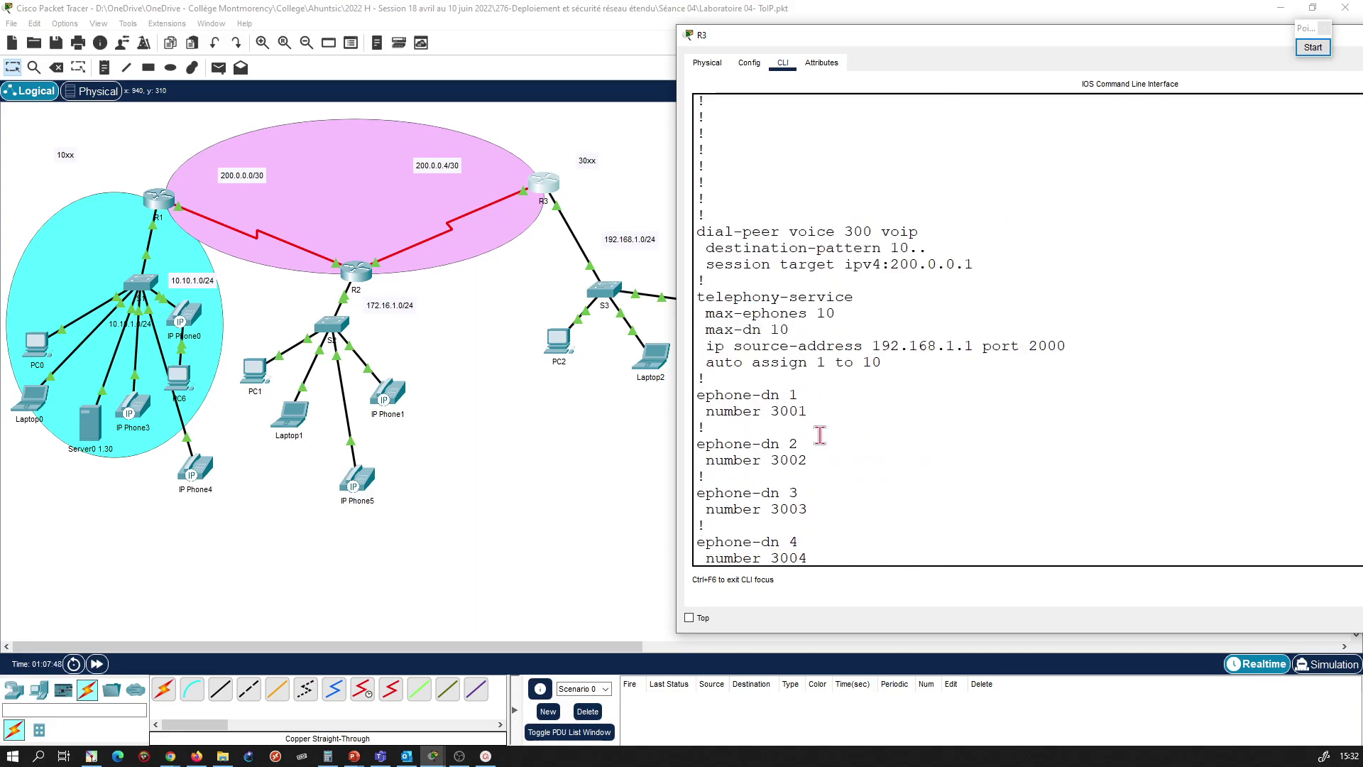
left_click_drag(702, 236, 836, 235)
left_click(901, 269)
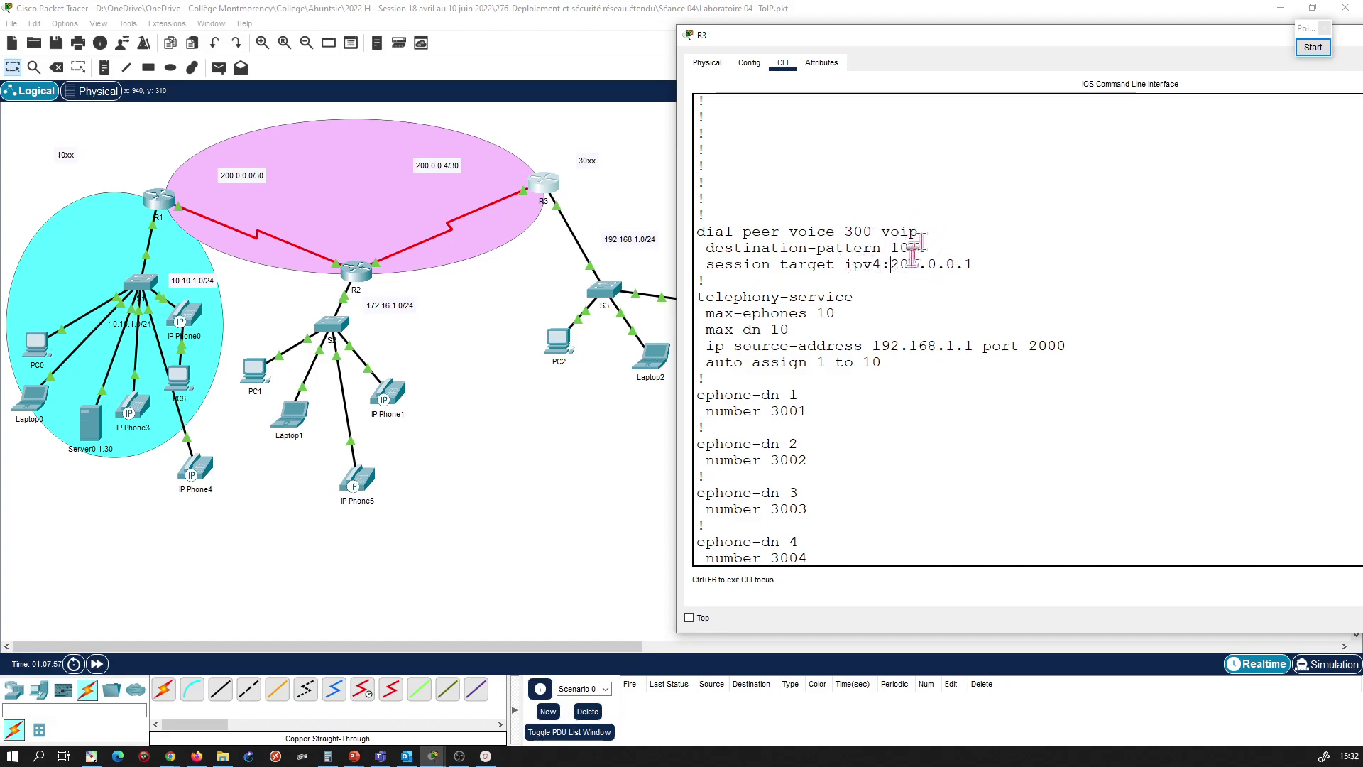
left_click_drag(845, 266, 974, 267)
left_click(977, 267)
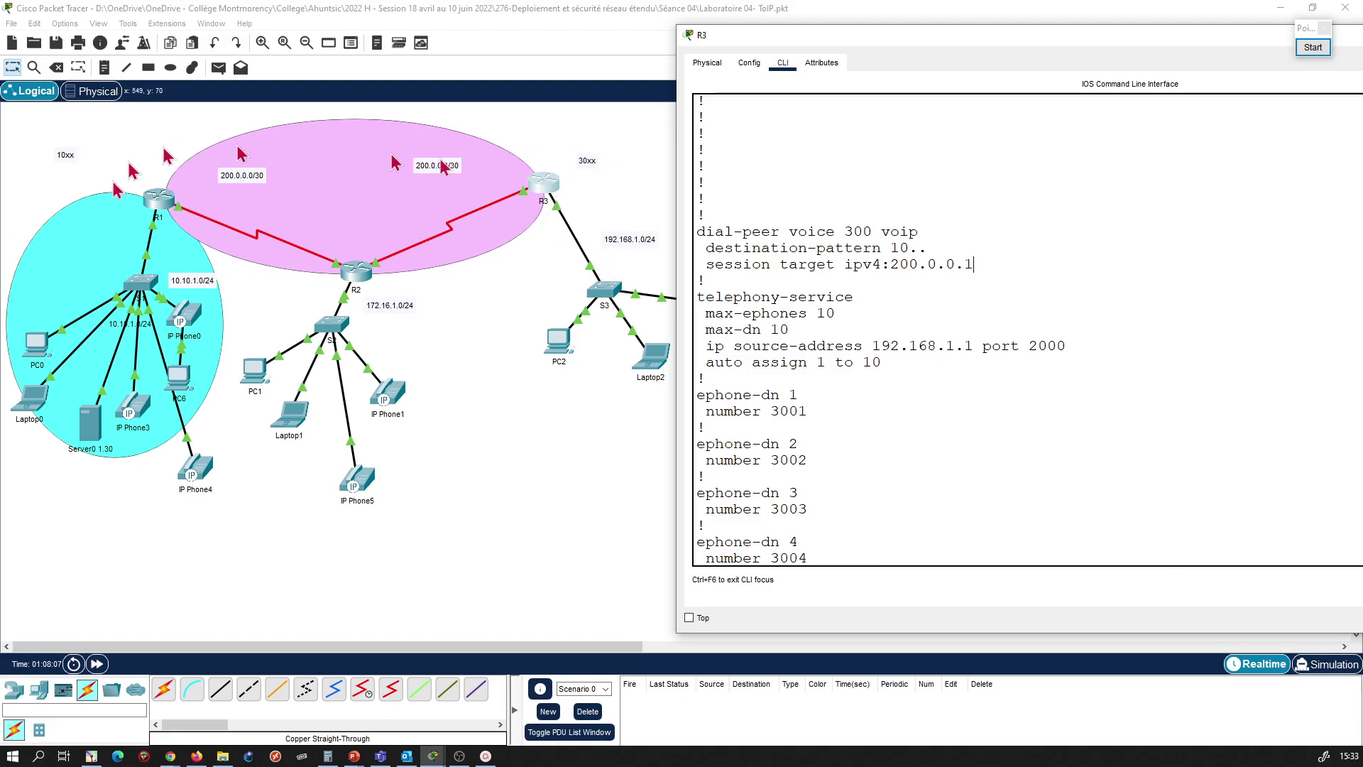
Step: Open R1's command line and enter global configuration mode
left_click(158, 198)
key("Return")
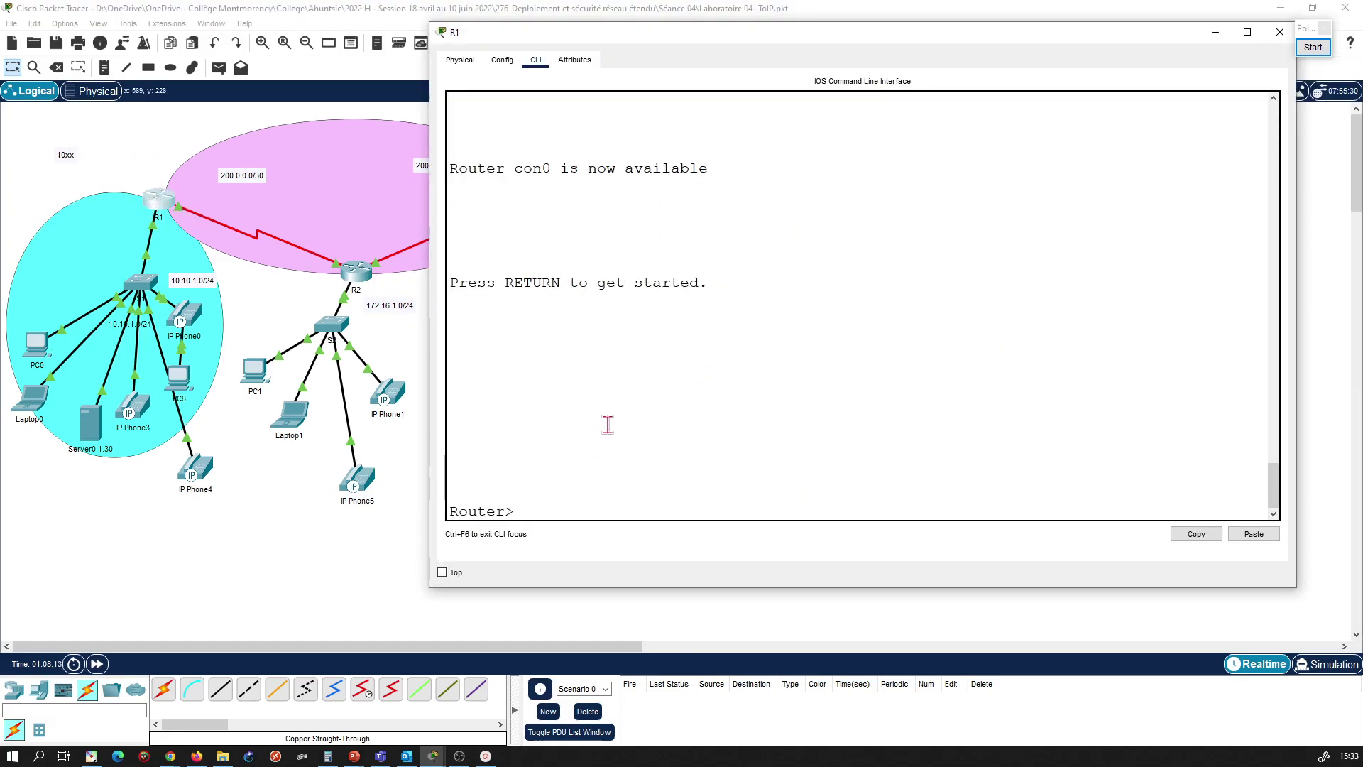
type("en")
key("Return")
type("conf t")
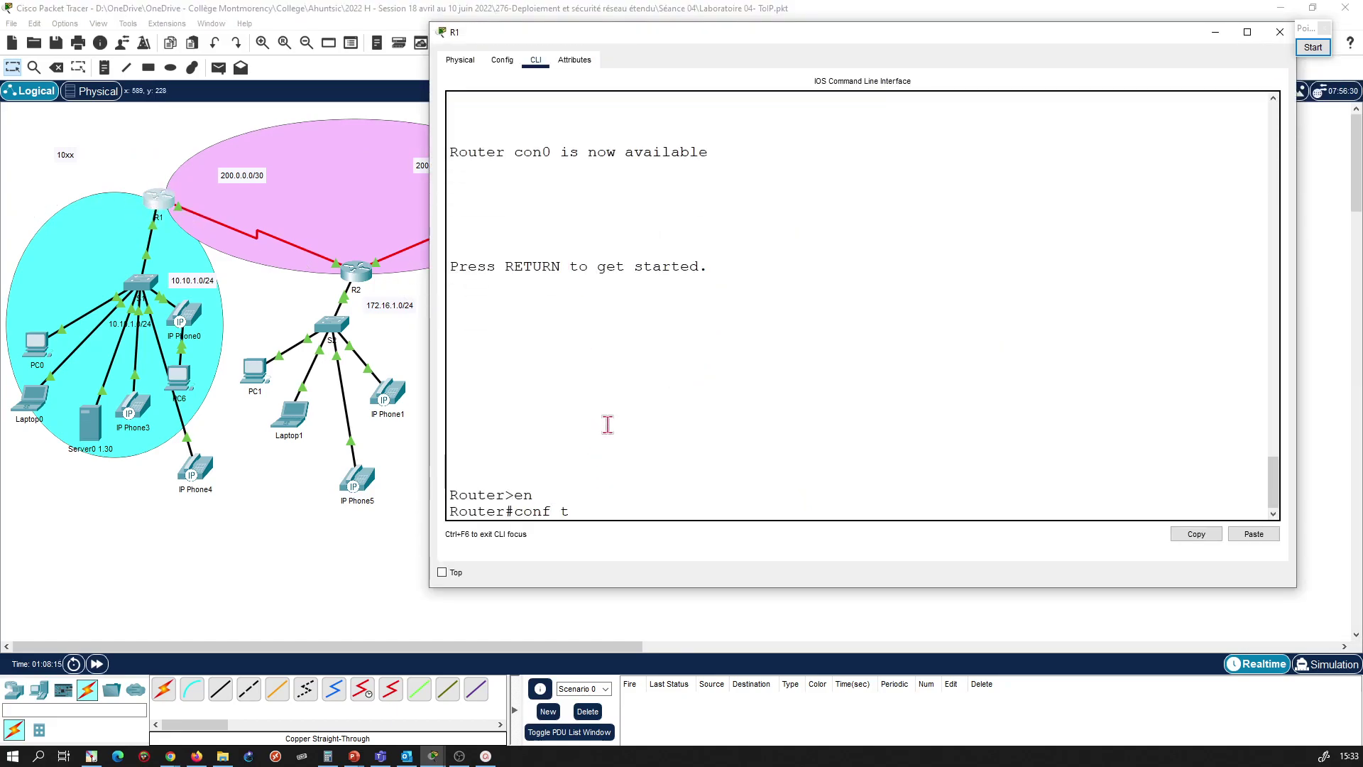
key("Return")
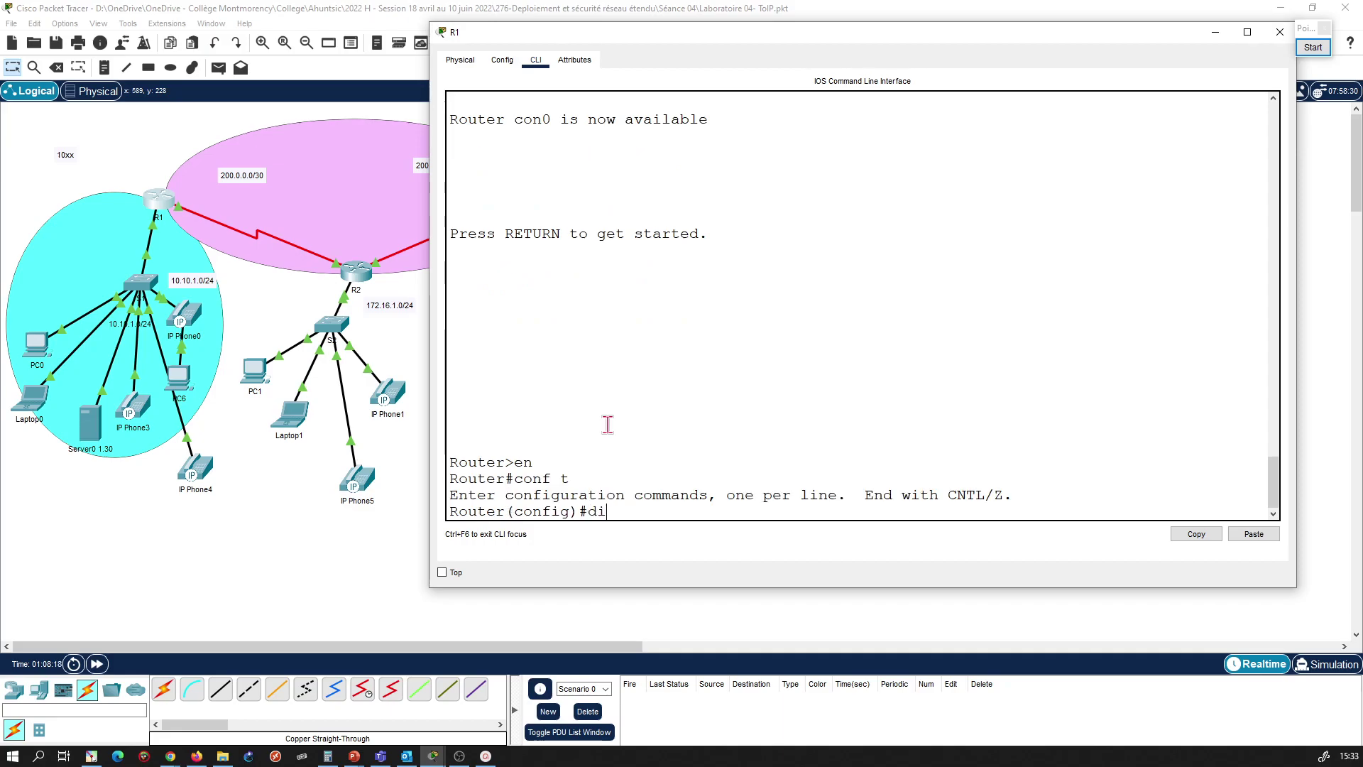
Step: Create dial-peer voice 100 voip on R1
type("di")
key("Tab")
type("vo")
key("Tab")
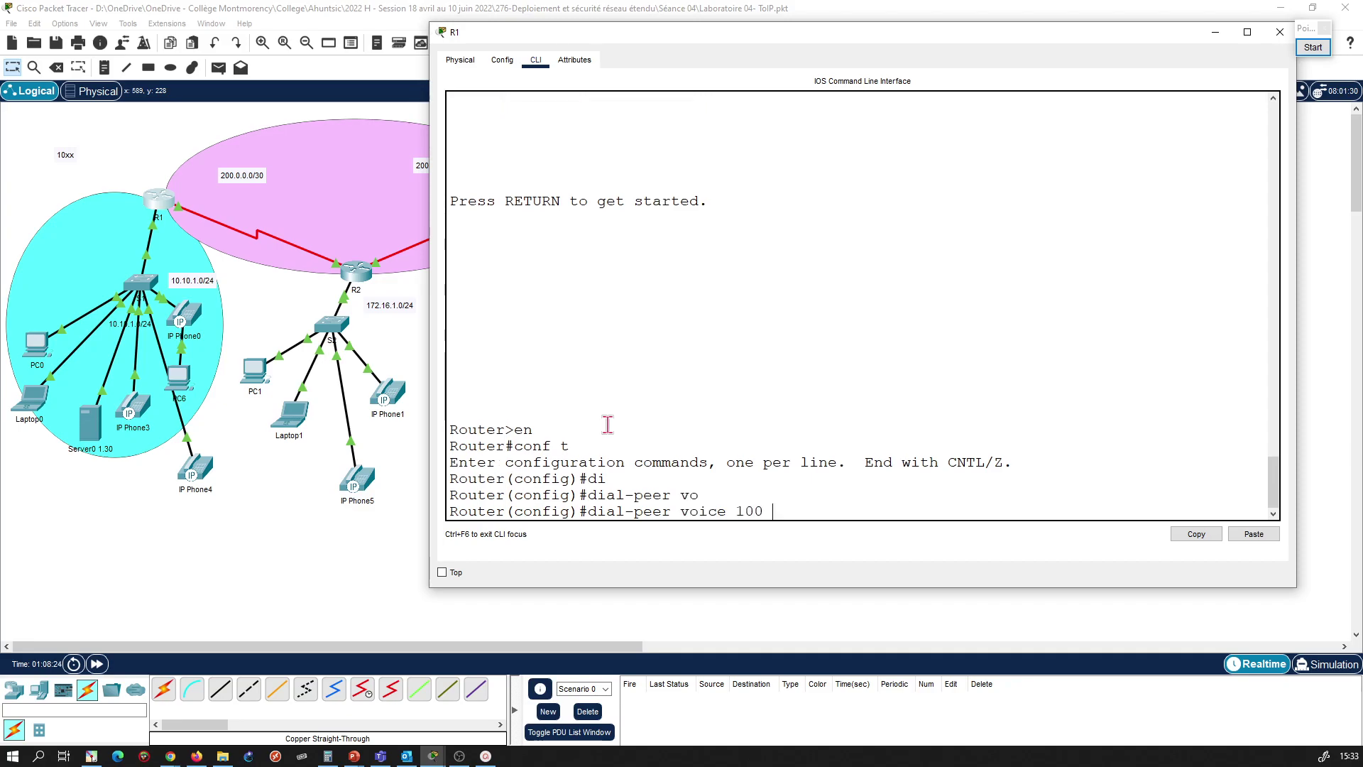
type("100 vo")
key("Tab")
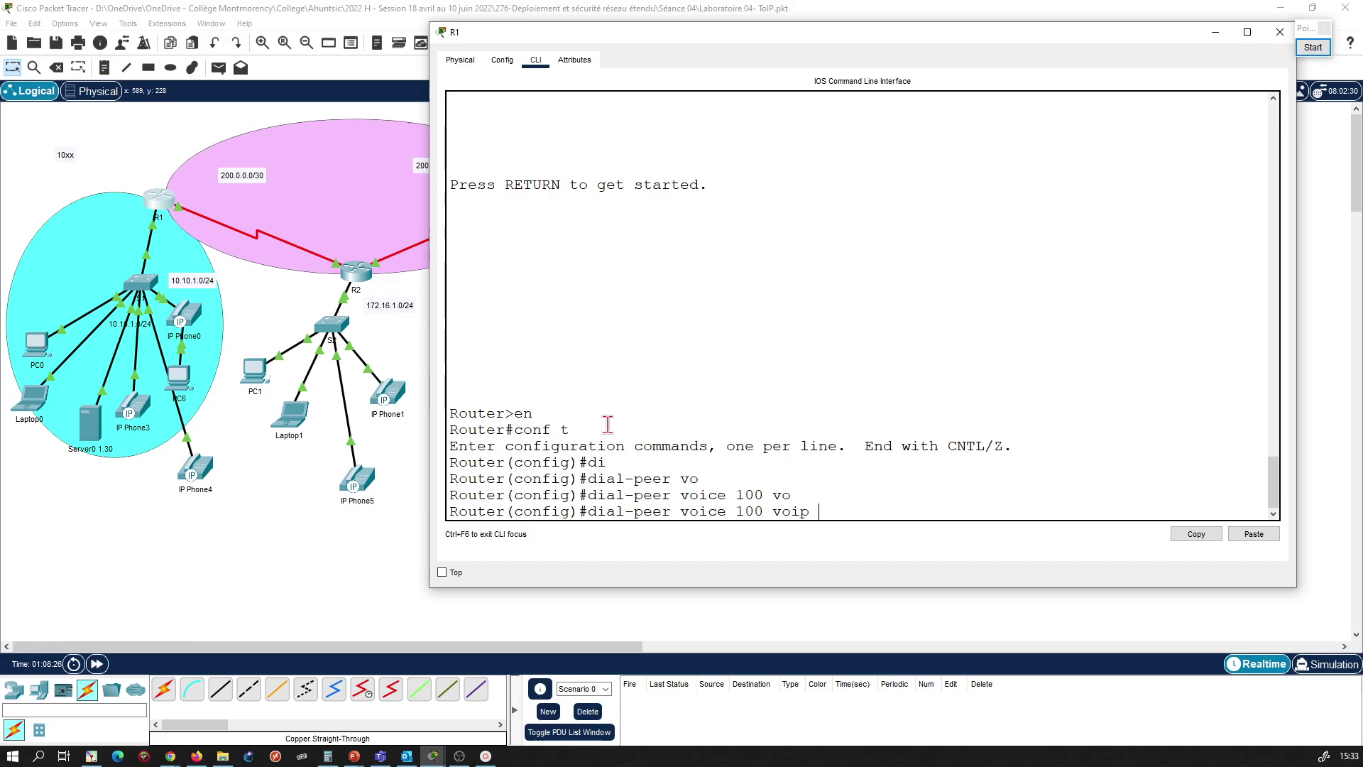
key("Return")
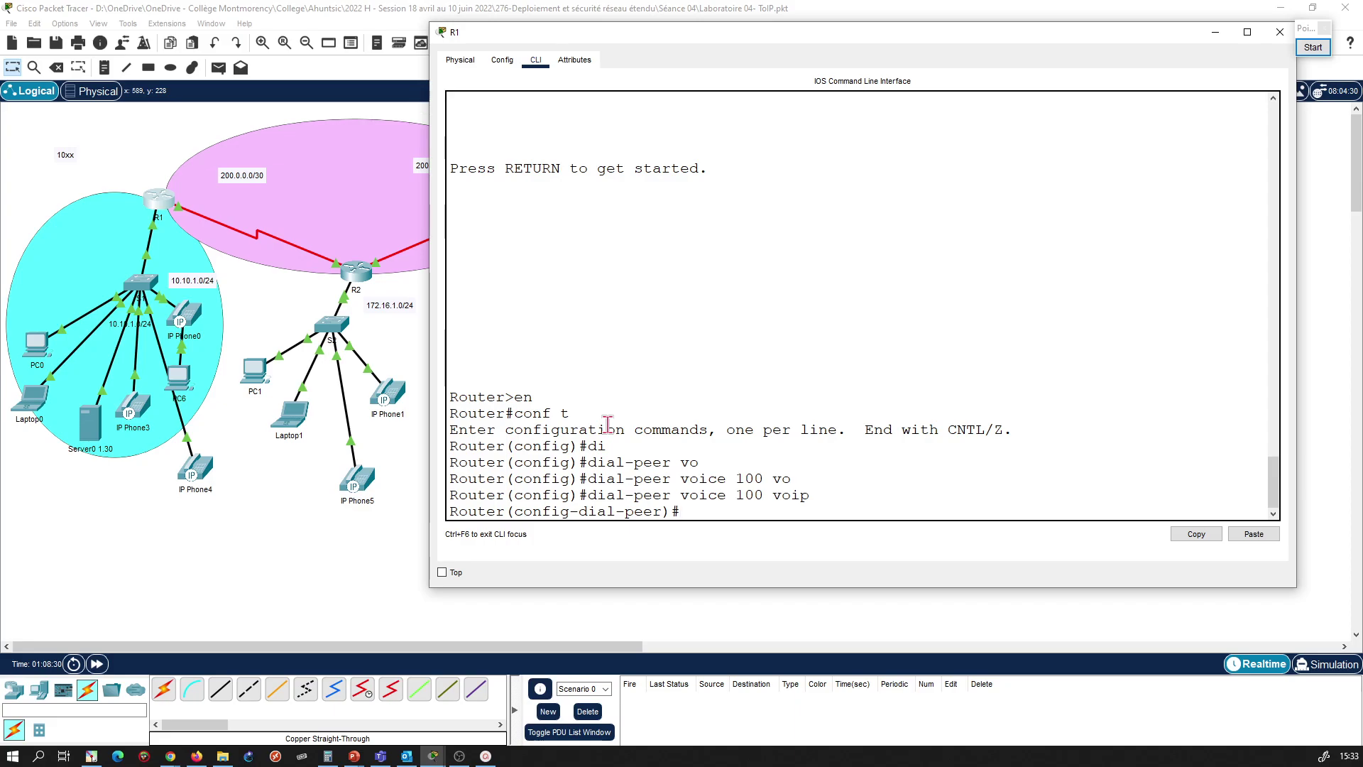
Step: Set R1 dial peer 100's destination-pattern to 30.
type("dest")
key("Tab")
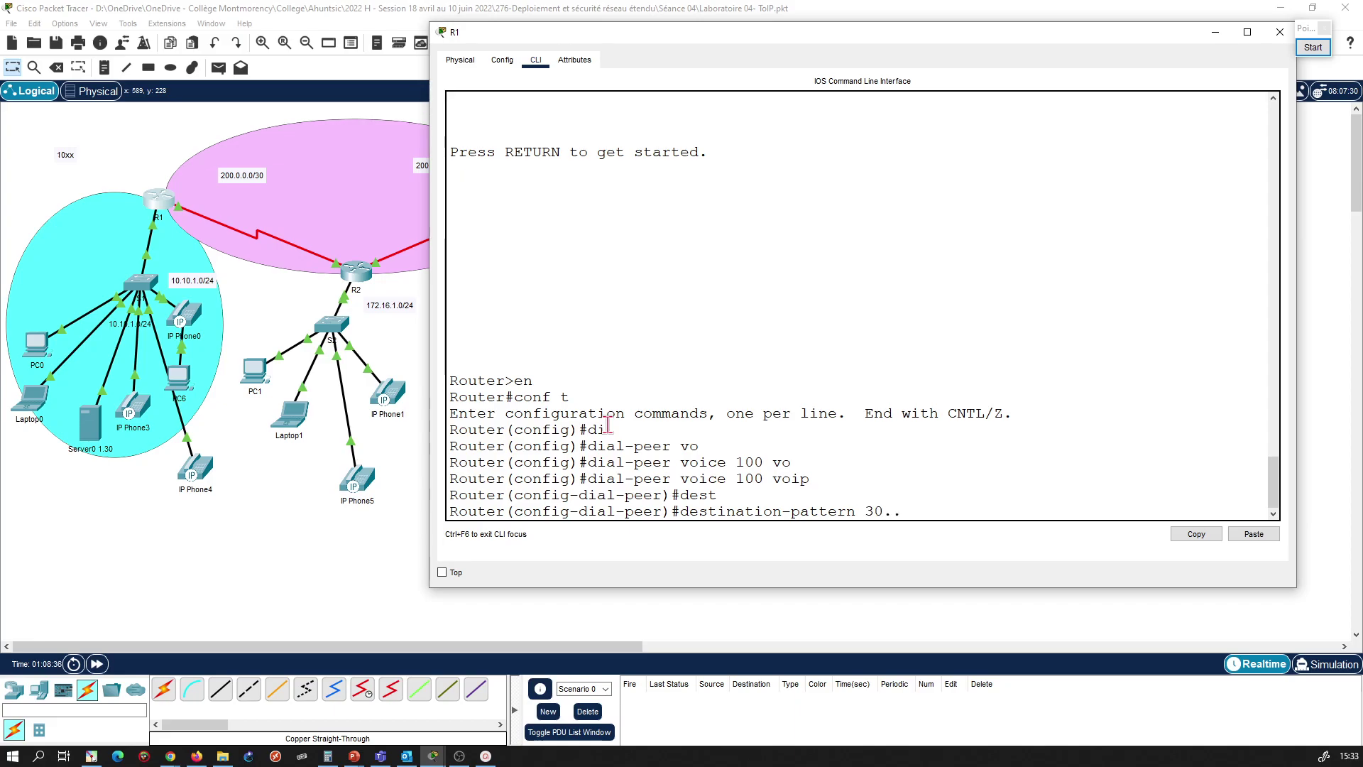
key("Return")
Step: Set R1 dial peer 100's session target to ipv4:200.0.0.6, consulting R3's serial interface address for the target
type("sess")
key("Tab")
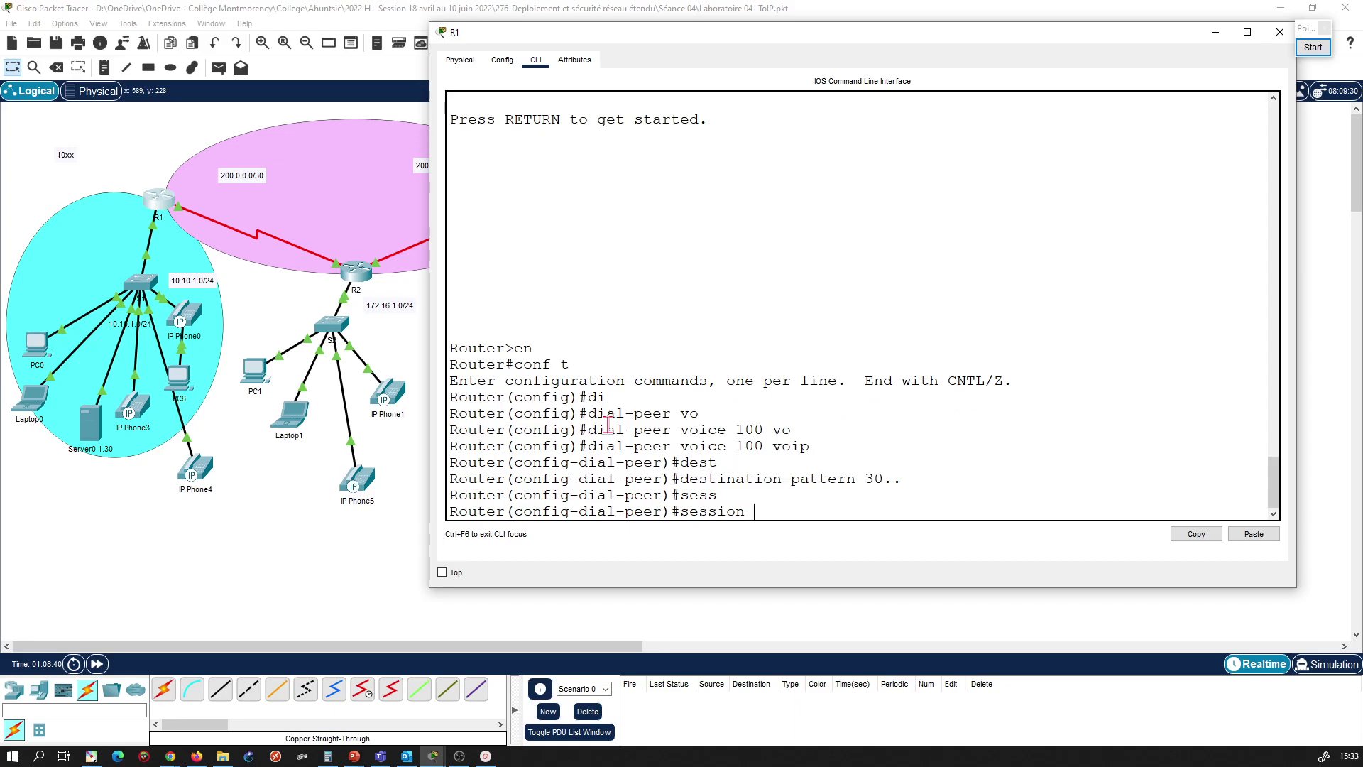
type("t")
key("Tab")
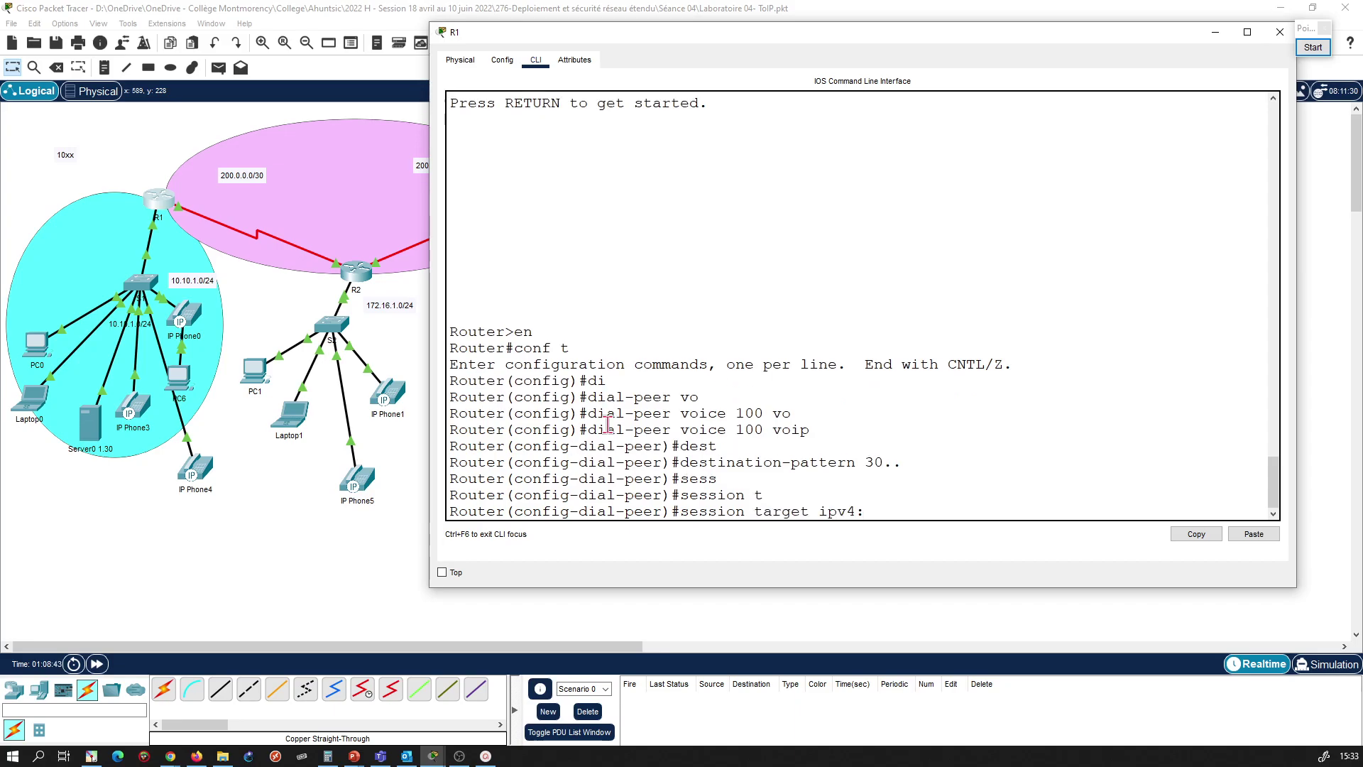
left_click(300, 574)
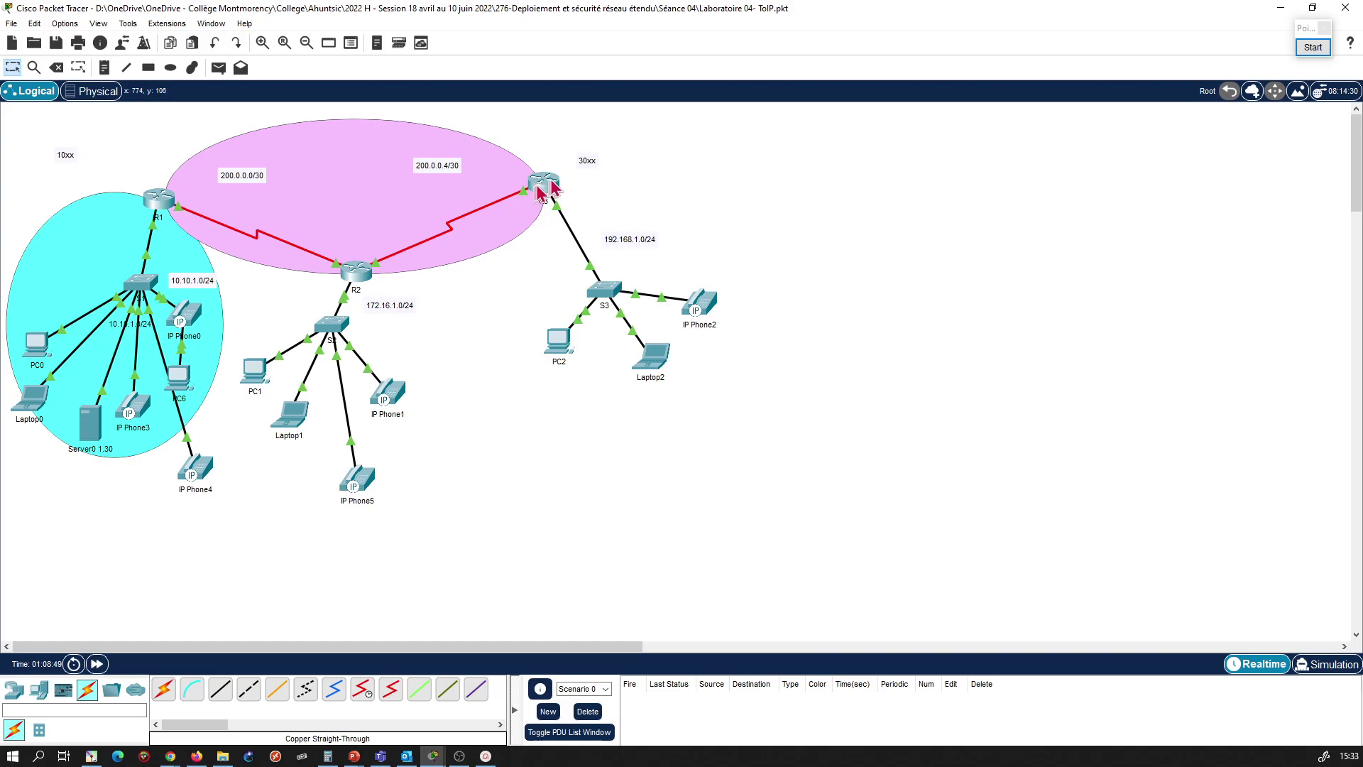
mouse_move(549, 186)
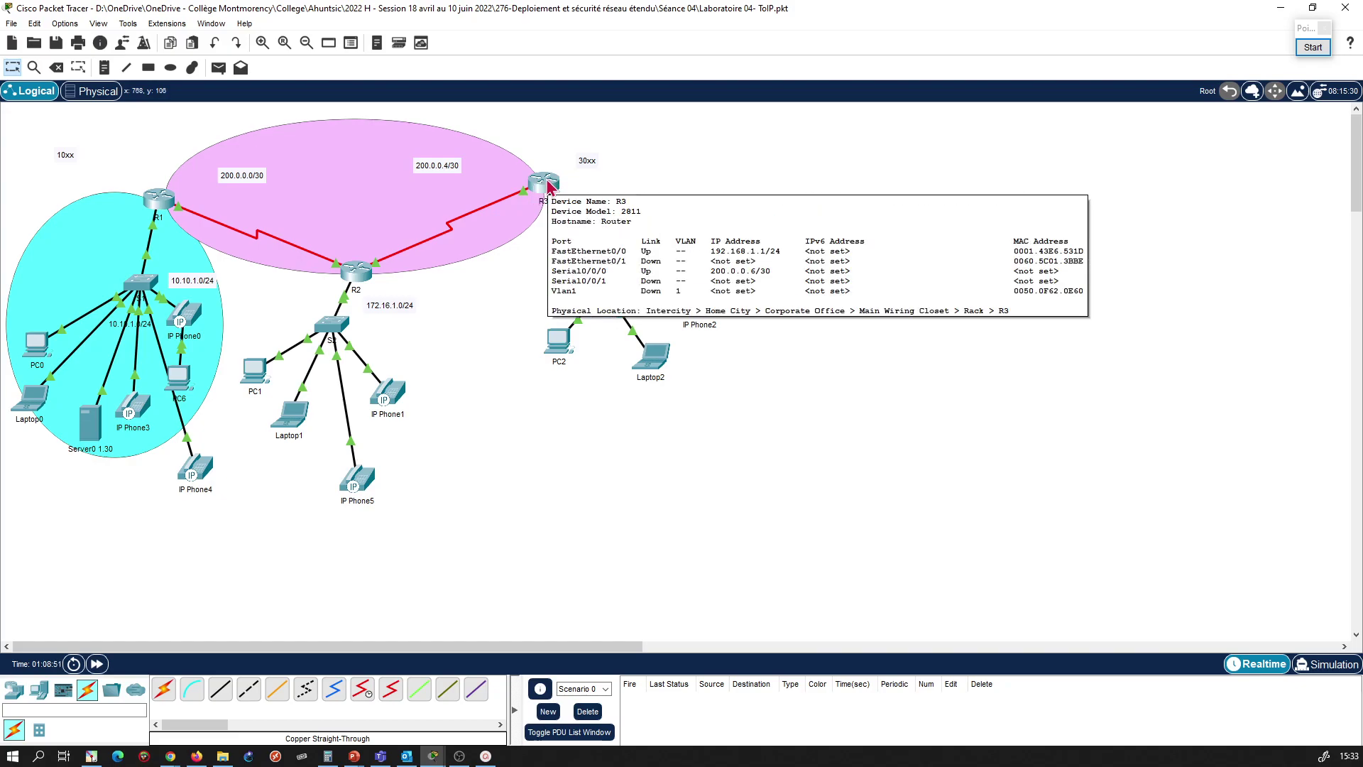
left_click(158, 199)
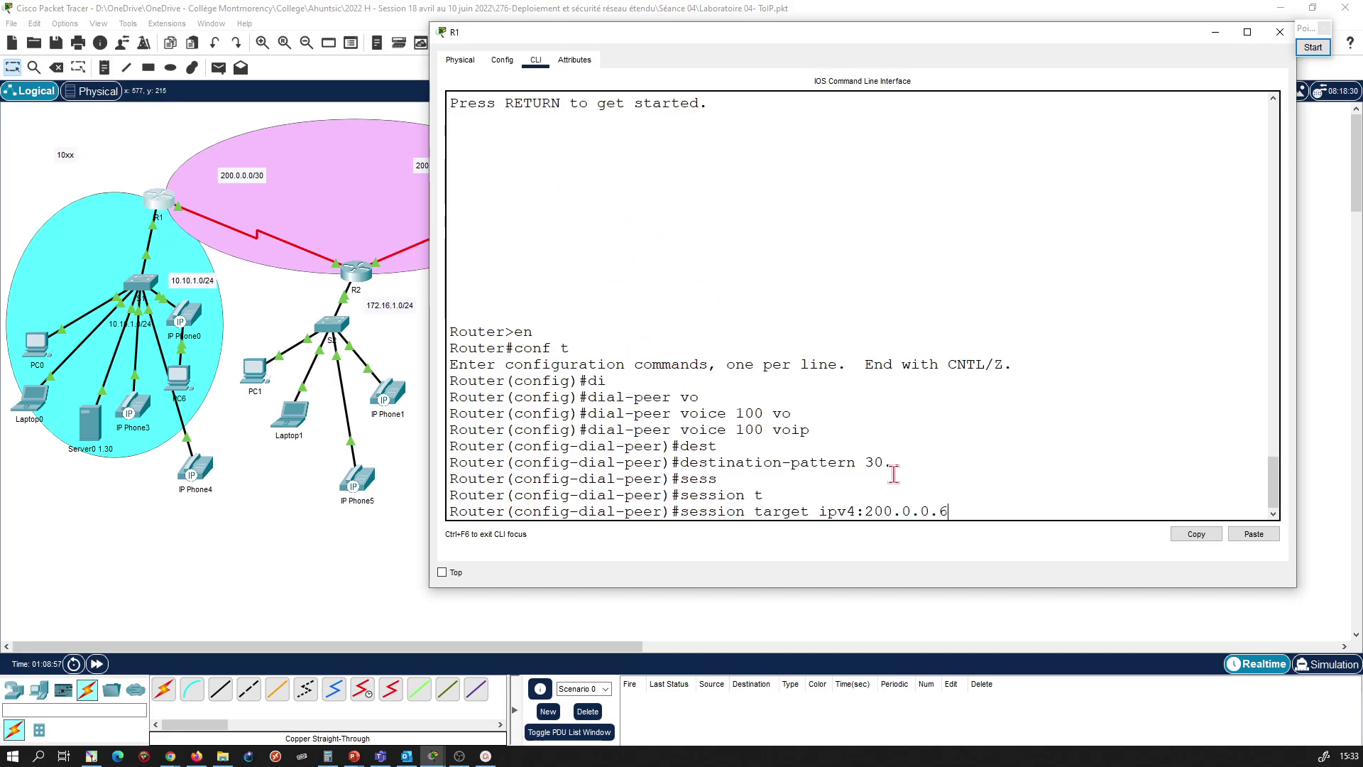
key("Return")
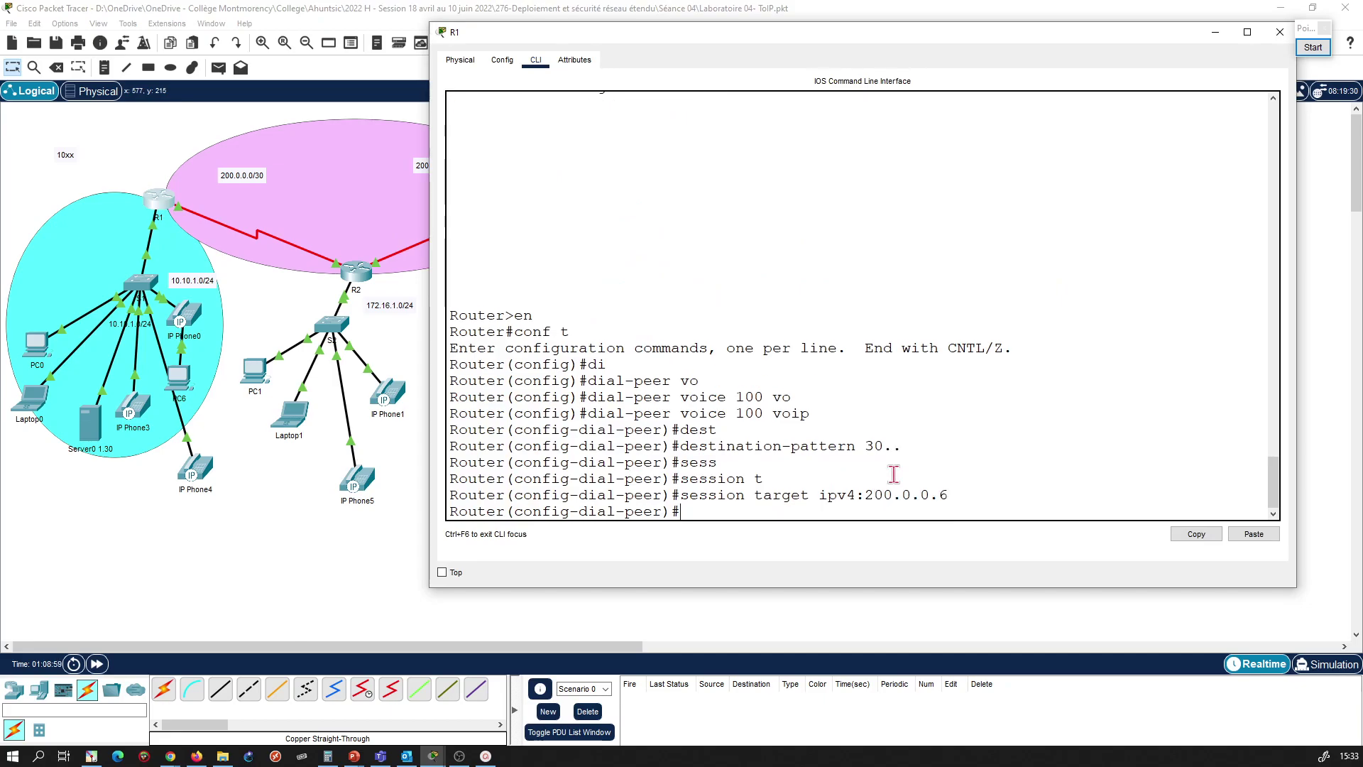
Step: Open the IP Phone0 and IP Phone2 handset views side by side, keeping IP Phone0's window on top
left_click(355, 562)
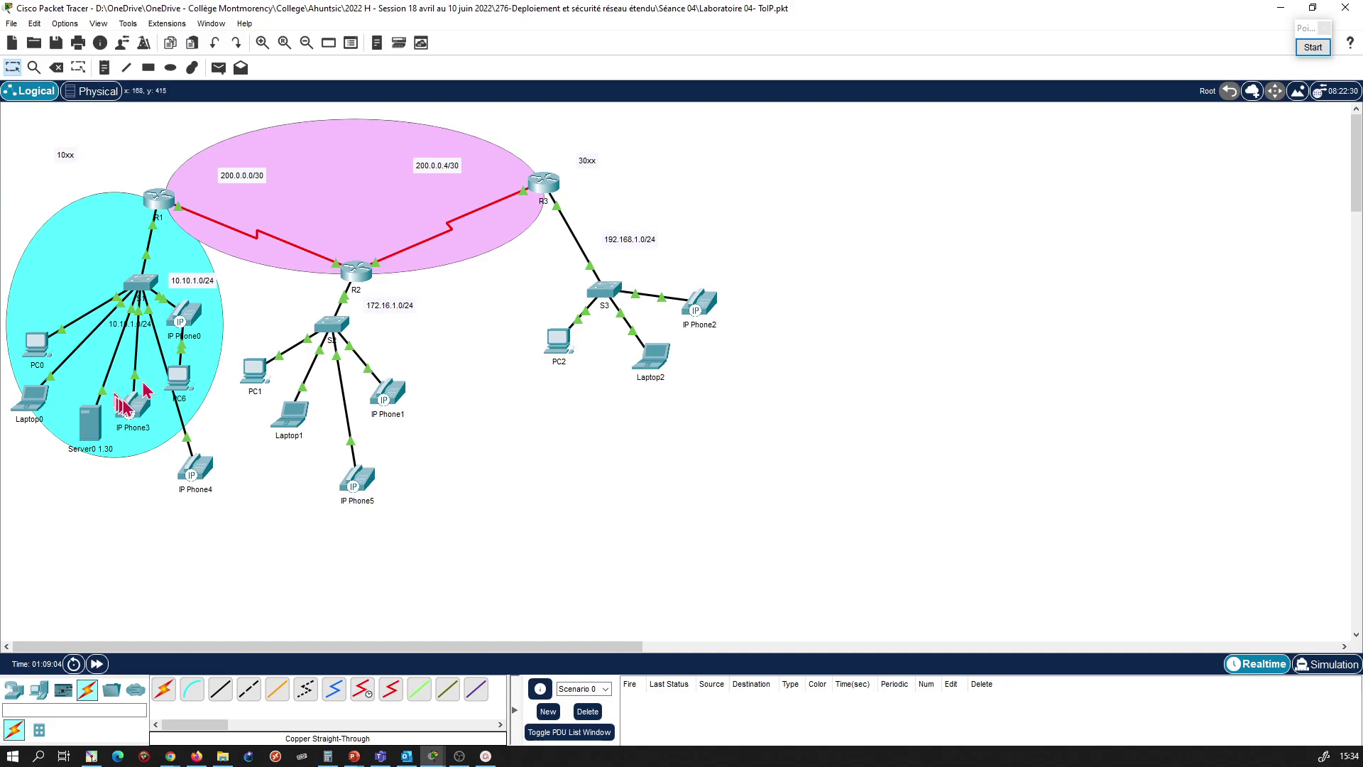
left_click(194, 315)
left_click_drag(791, 142, 402, 93)
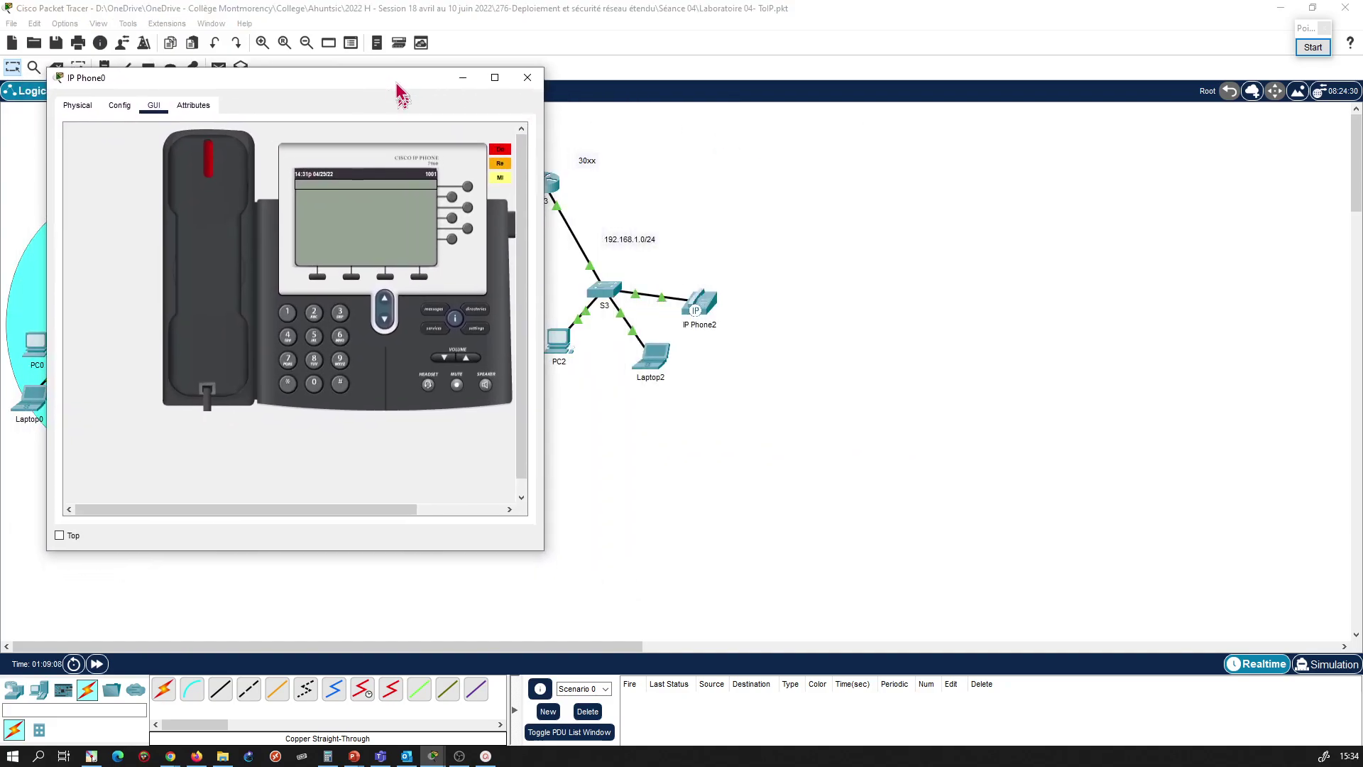
left_click(59, 535)
left_click(697, 304)
left_click_drag(562, 115, 975, 107)
Step: Place a test call from IP Phone2 to extension 1001 and hang up
left_click(901, 328)
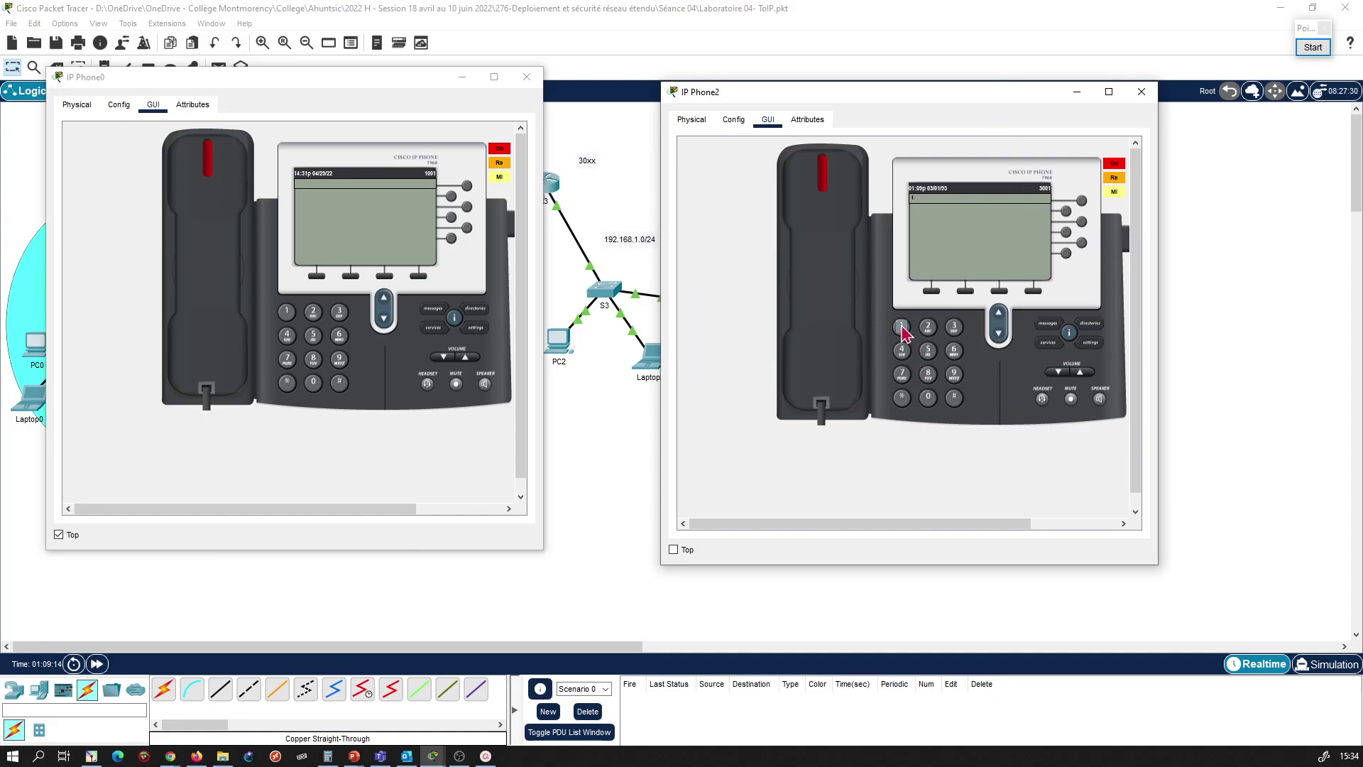
left_click(928, 398)
left_click(820, 354)
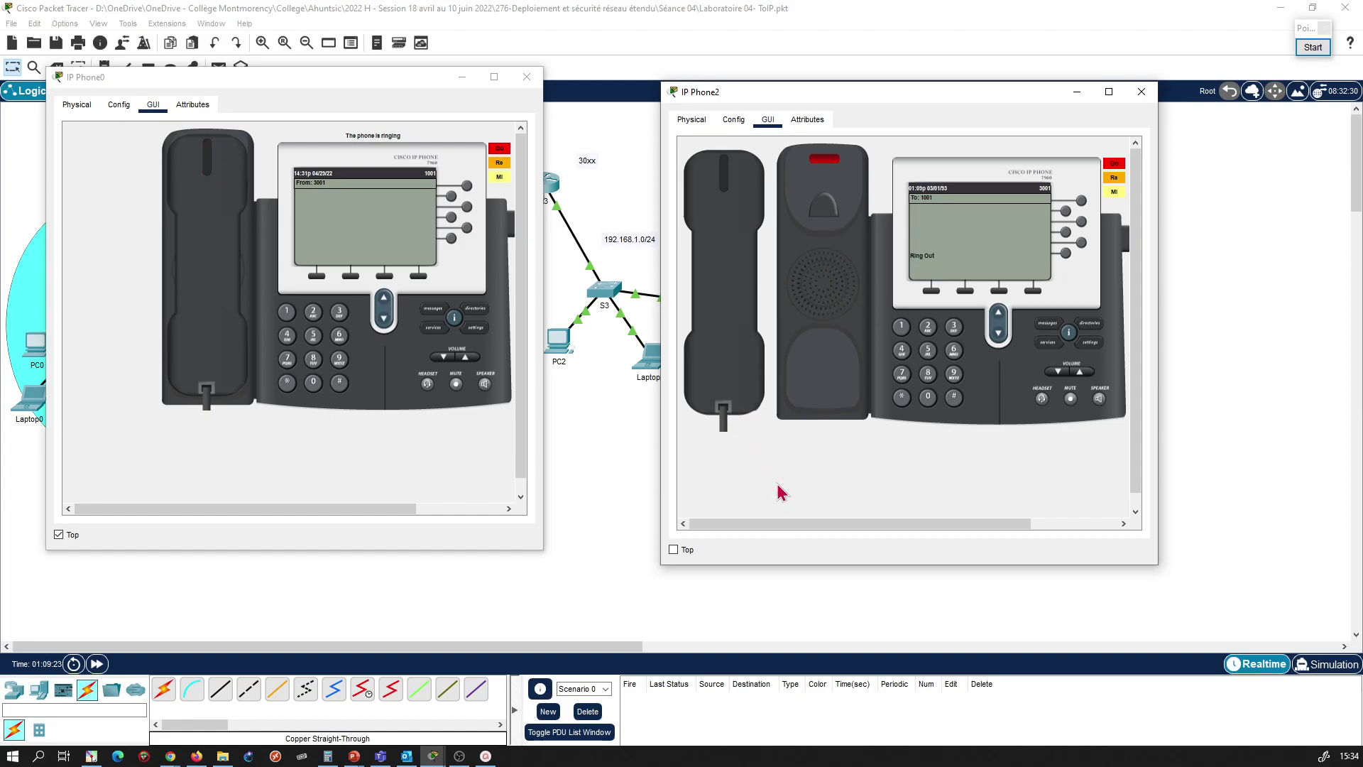
left_click(731, 378)
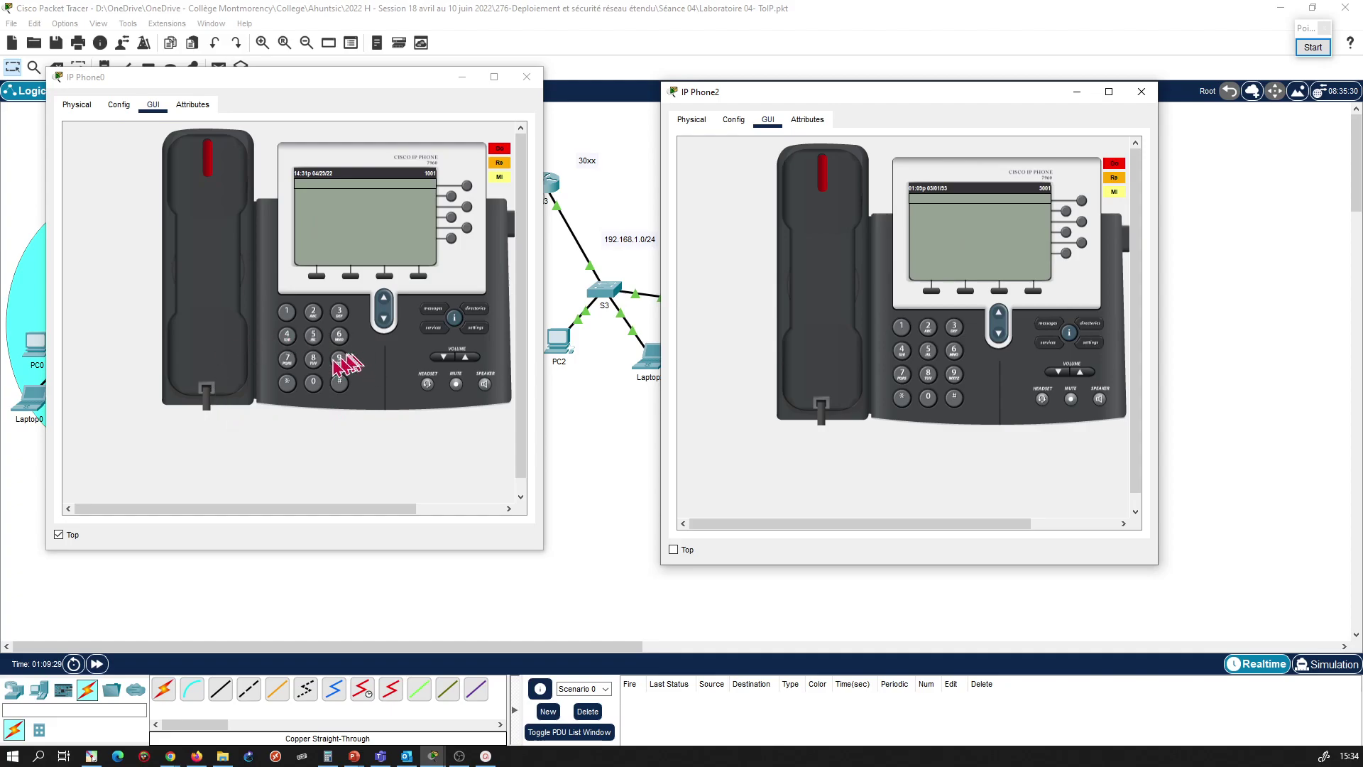
Step: Place a test call from IP Phone0 to extension 3001 and hang up
left_click(339, 311)
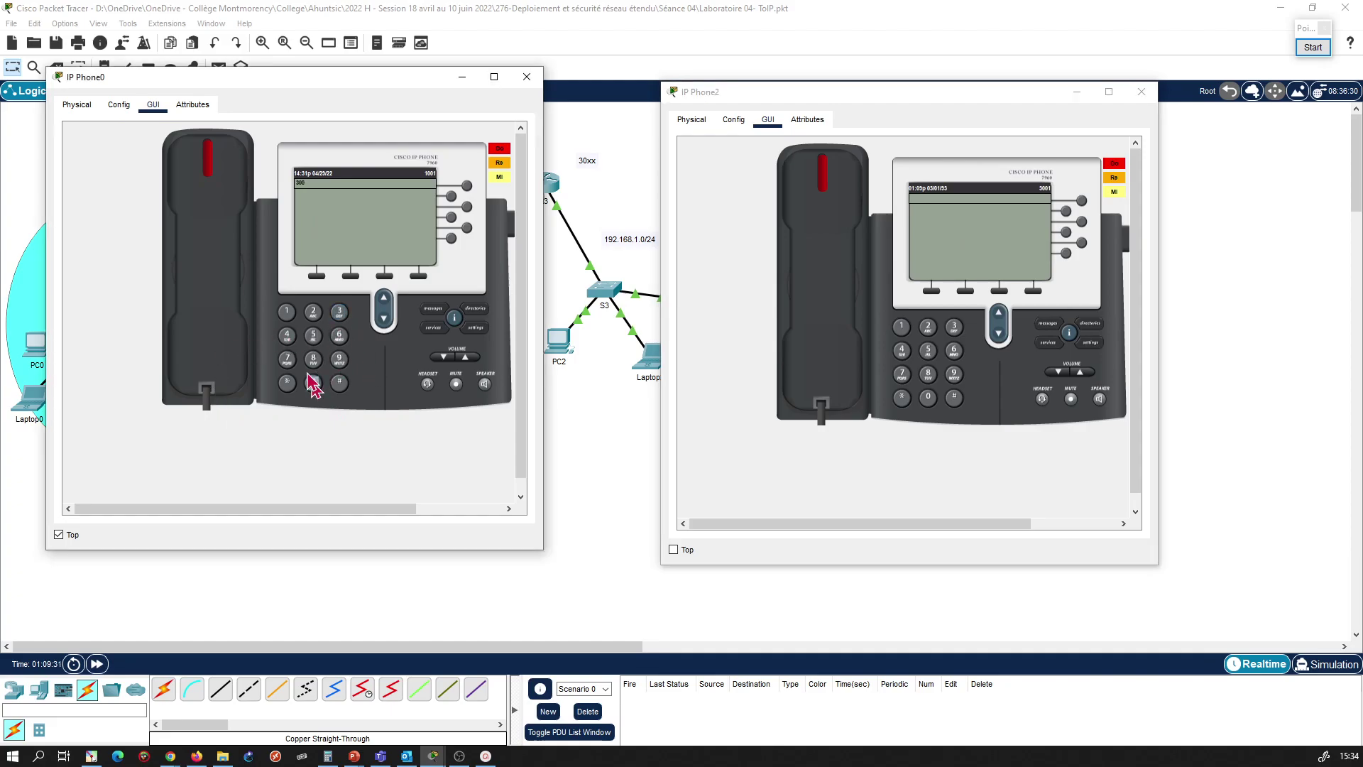
left_click(286, 313)
left_click(210, 336)
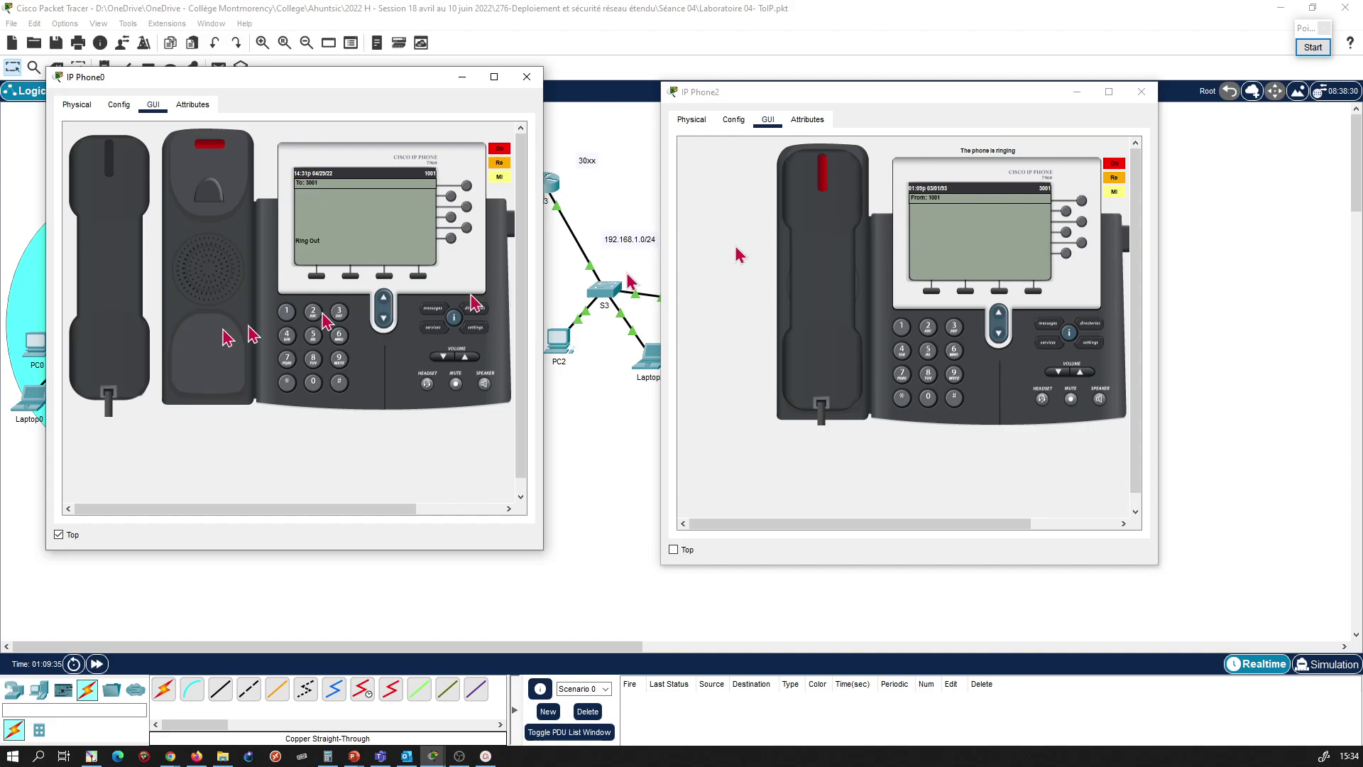
left_click(135, 332)
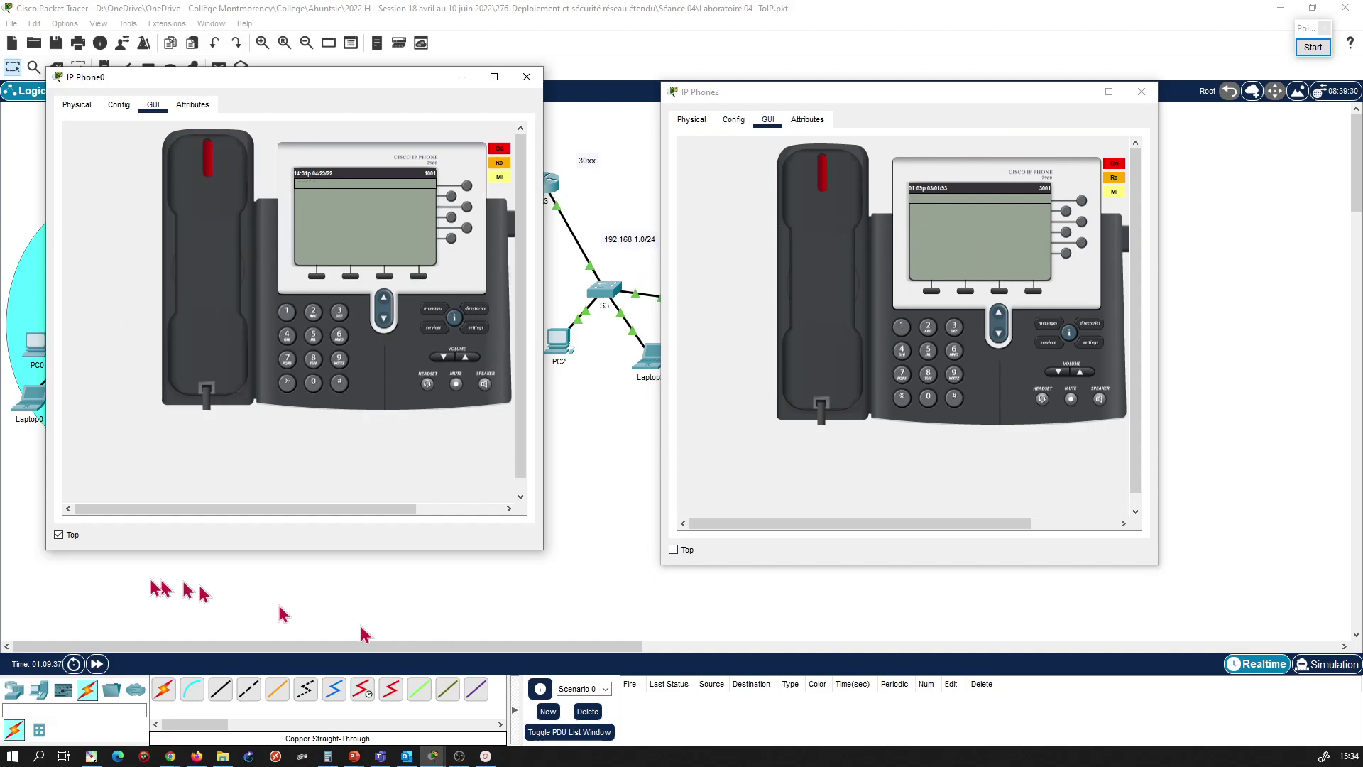
Step: Call extension 1001 from Laptop2's IP Communicator, answering on IP Phone0 before hanging up
left_click(634, 528)
left_click(658, 358)
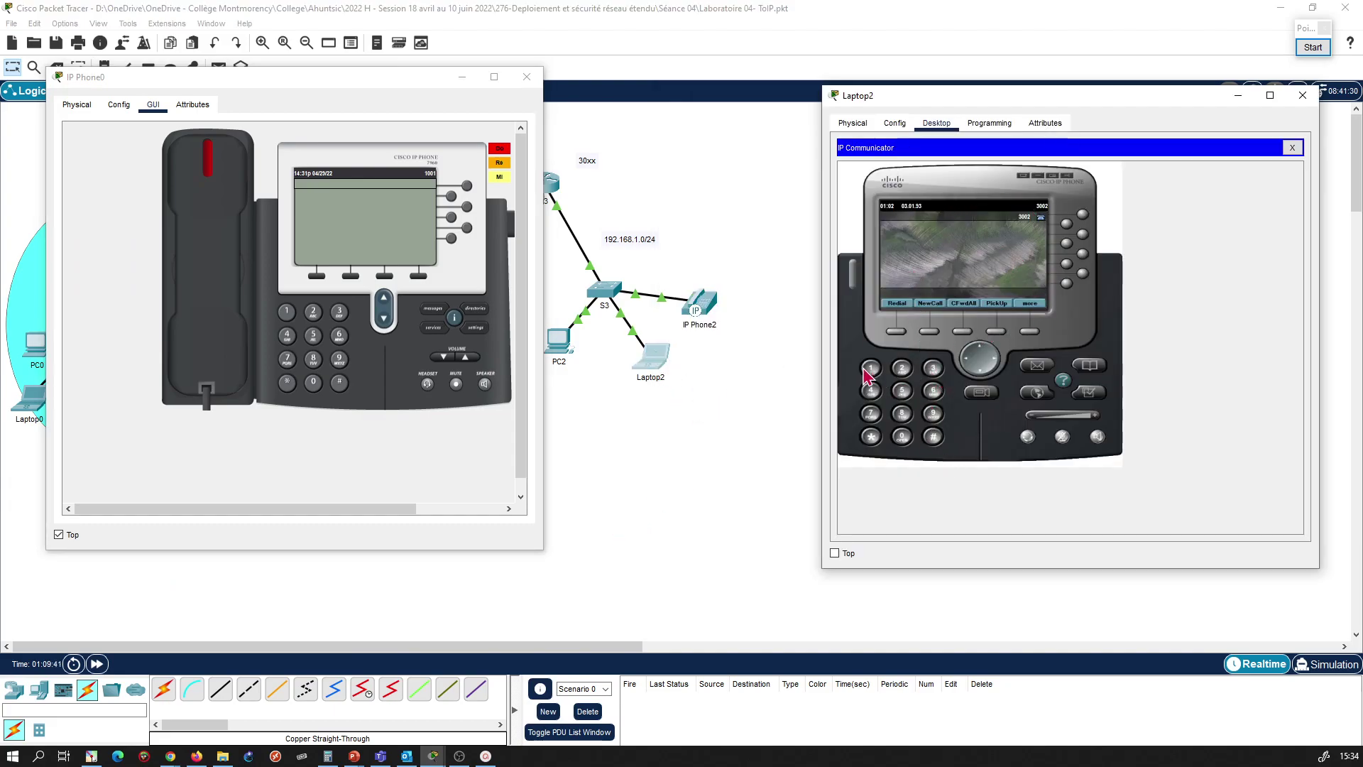
left_click(901, 438)
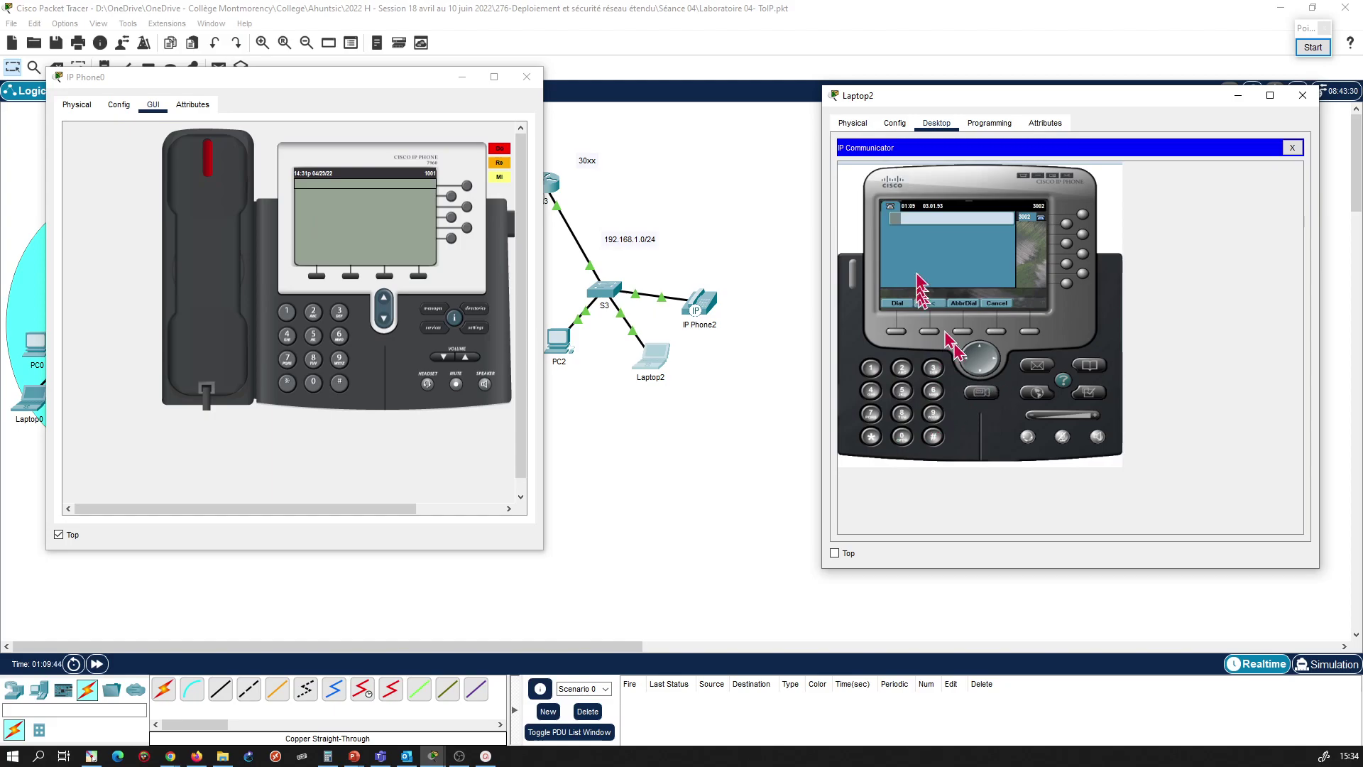
left_click(871, 368)
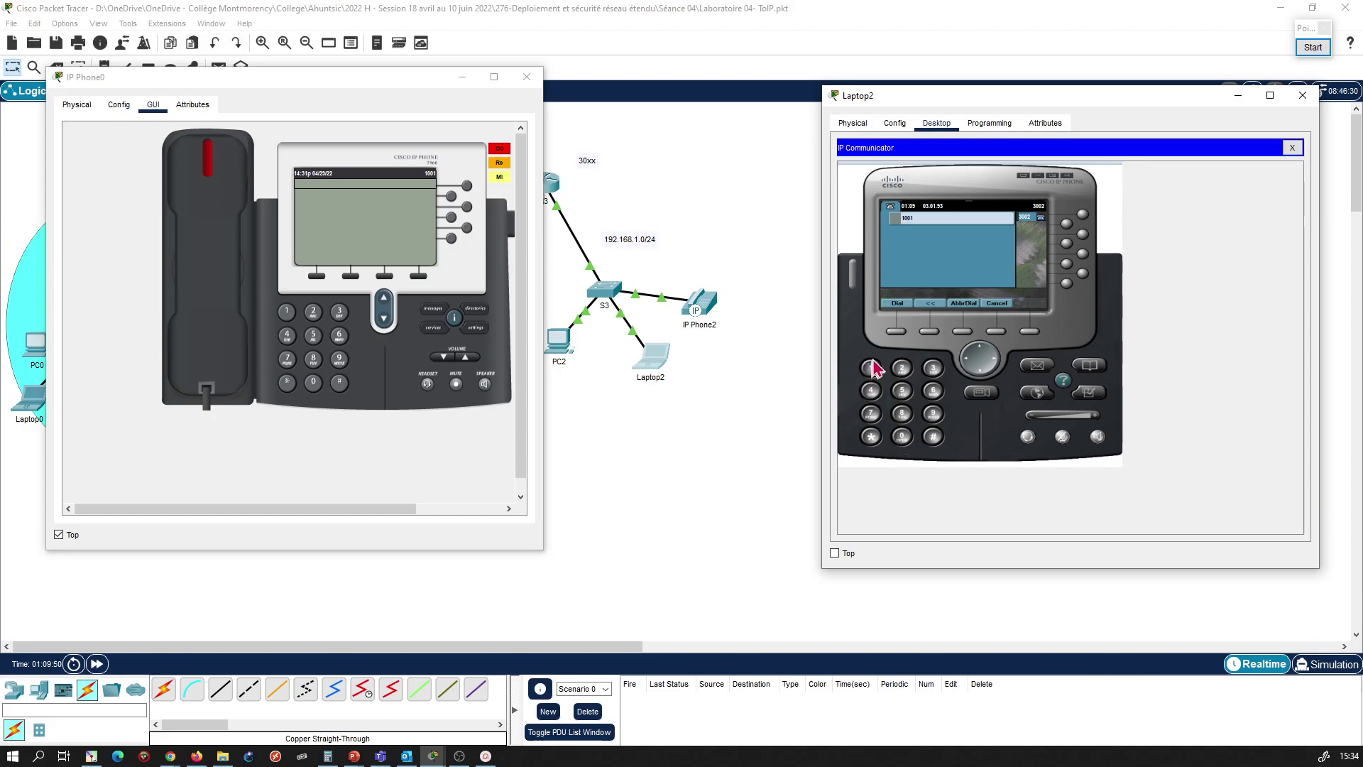
left_click(897, 305)
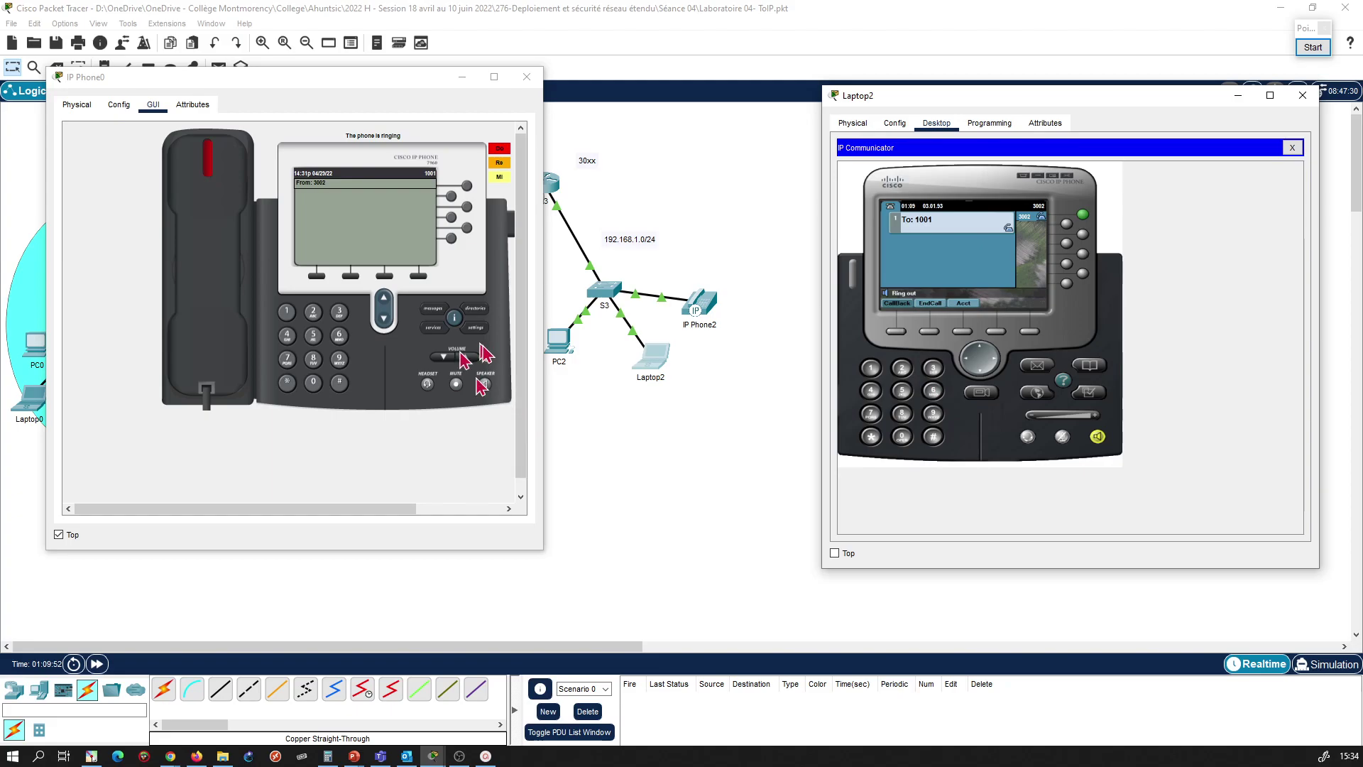
left_click(226, 271)
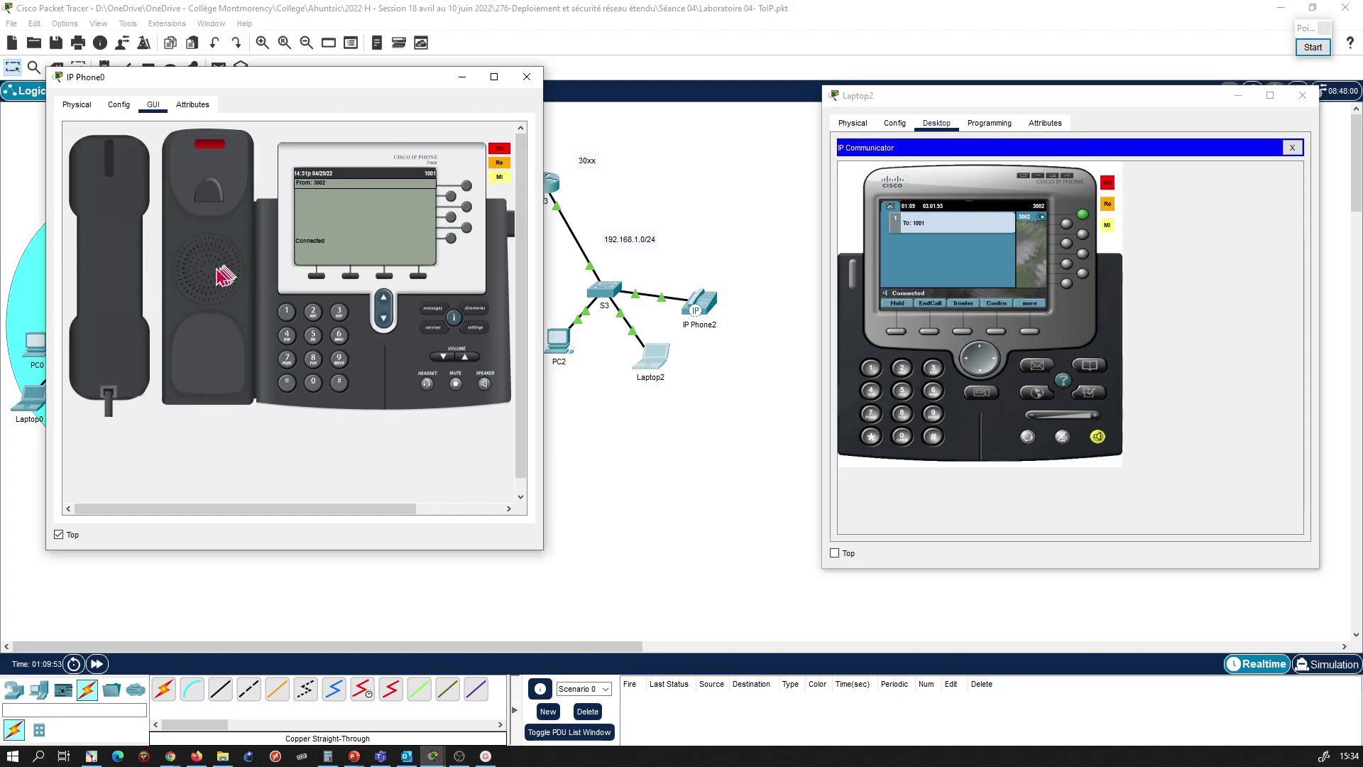
left_click(99, 297)
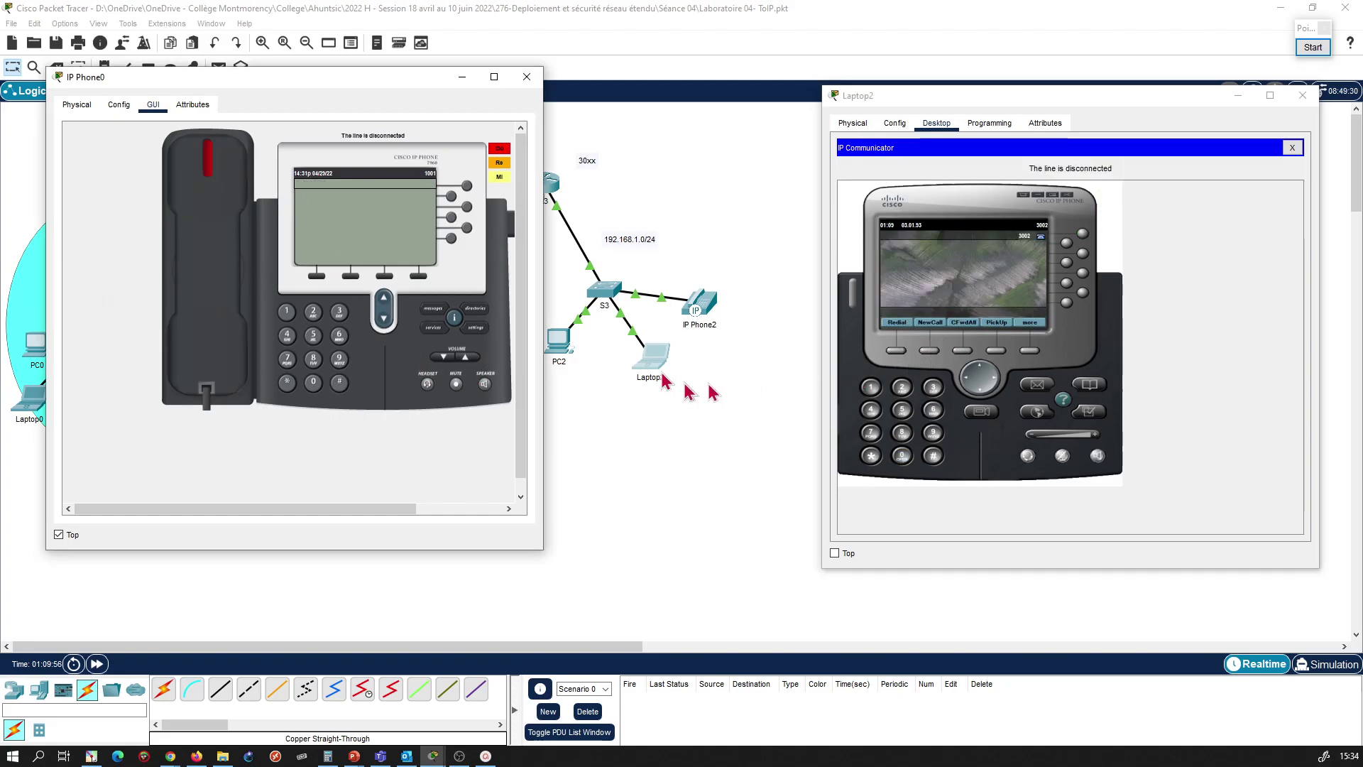
Step: Keep Laptop2's window on top instead of IP Phone0's and open IP Phone3's handset view
left_click(59, 534)
left_click(834, 553)
left_click(568, 556)
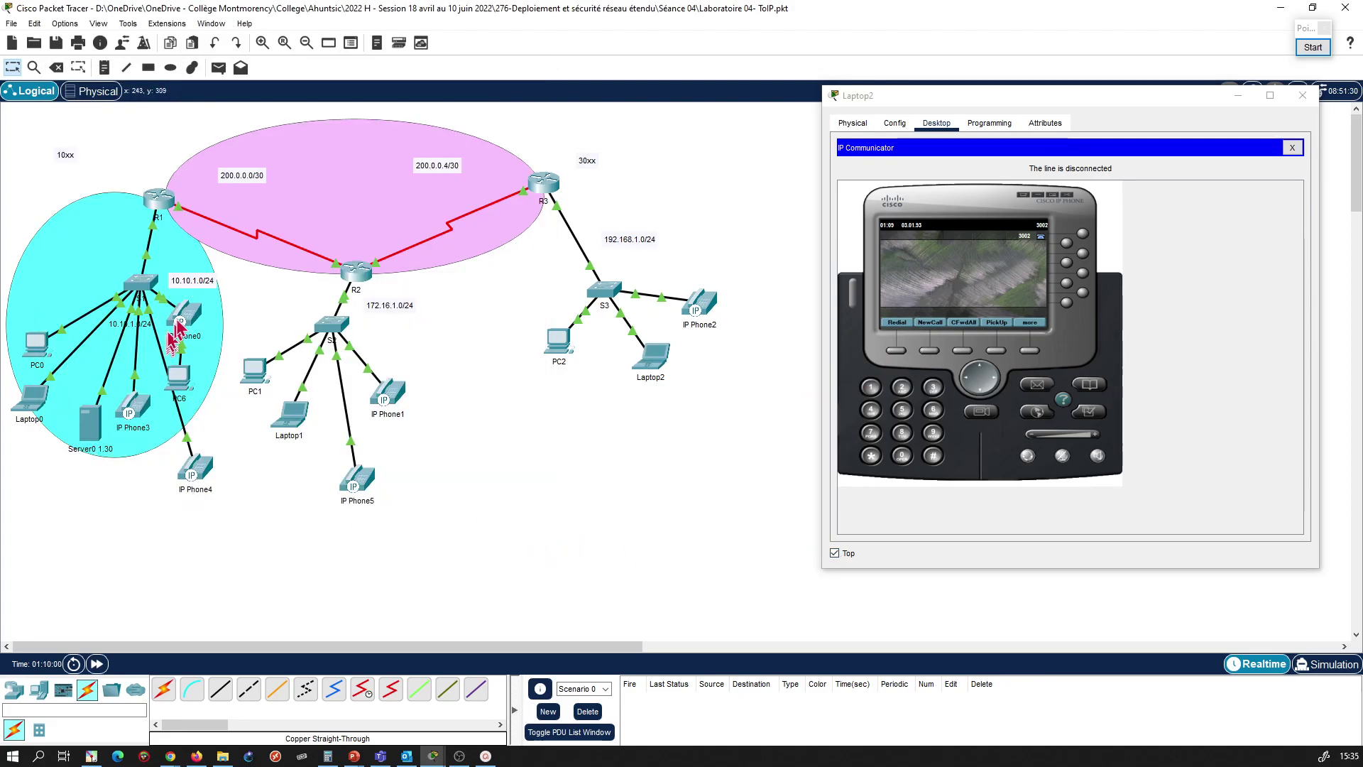
left_click(140, 412)
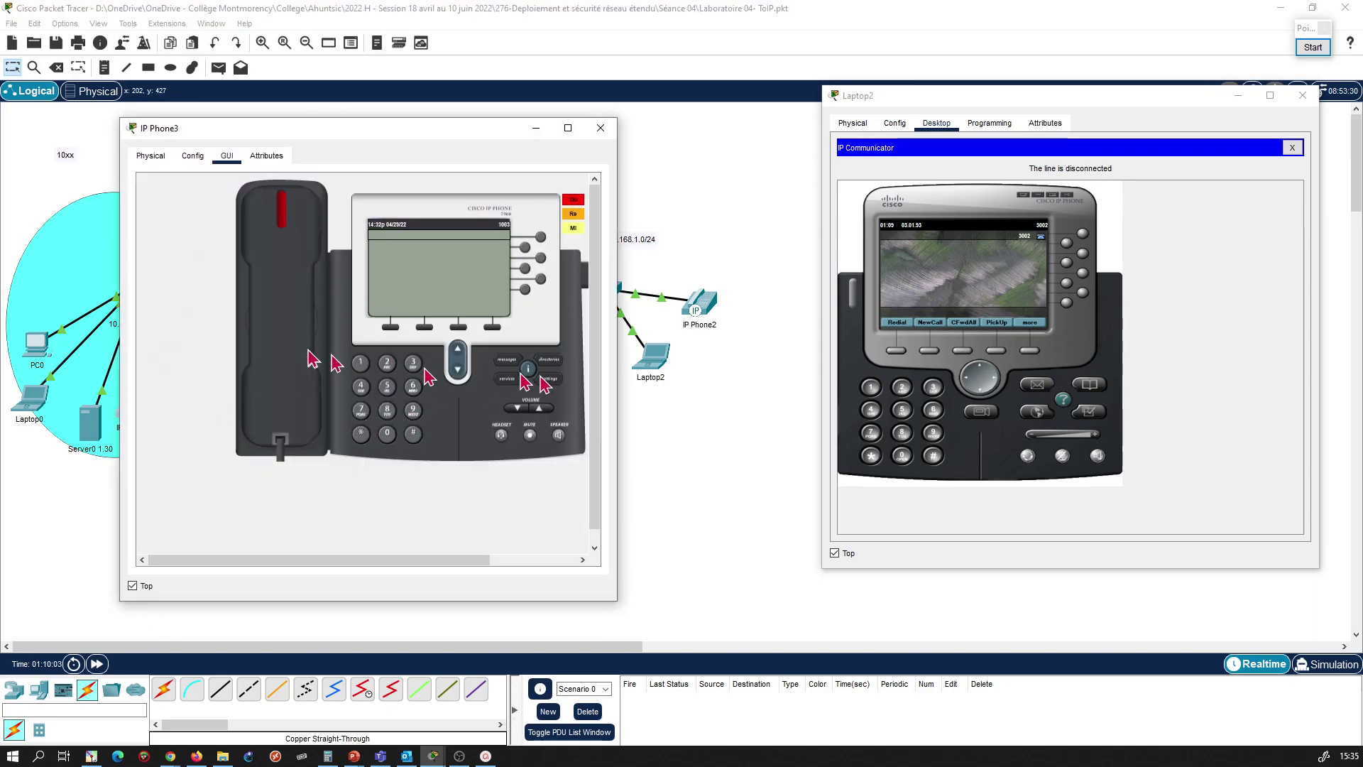
Step: Call extension 3002 from IP Phone3, answering on Laptop2's IP Communicator before hanging up
left_click(361, 364)
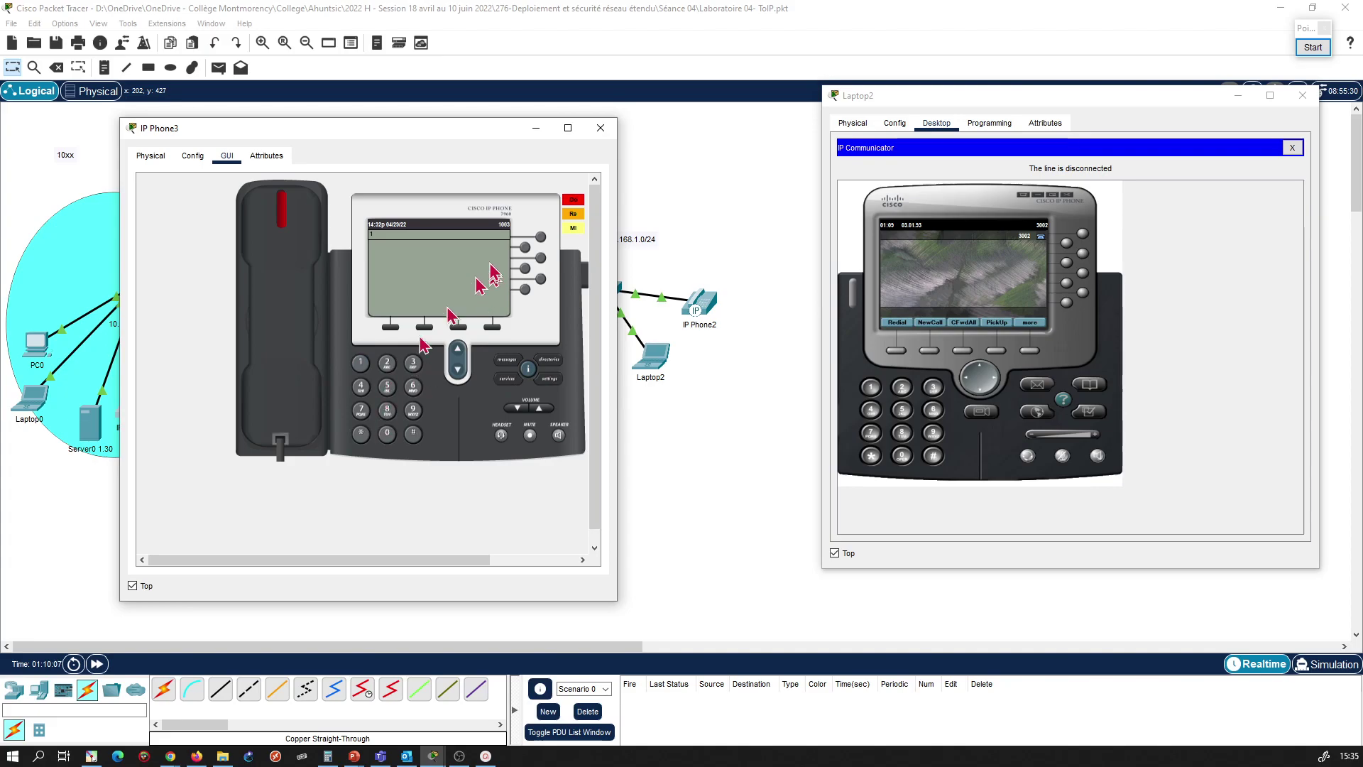
left_click(291, 353)
left_click(207, 357)
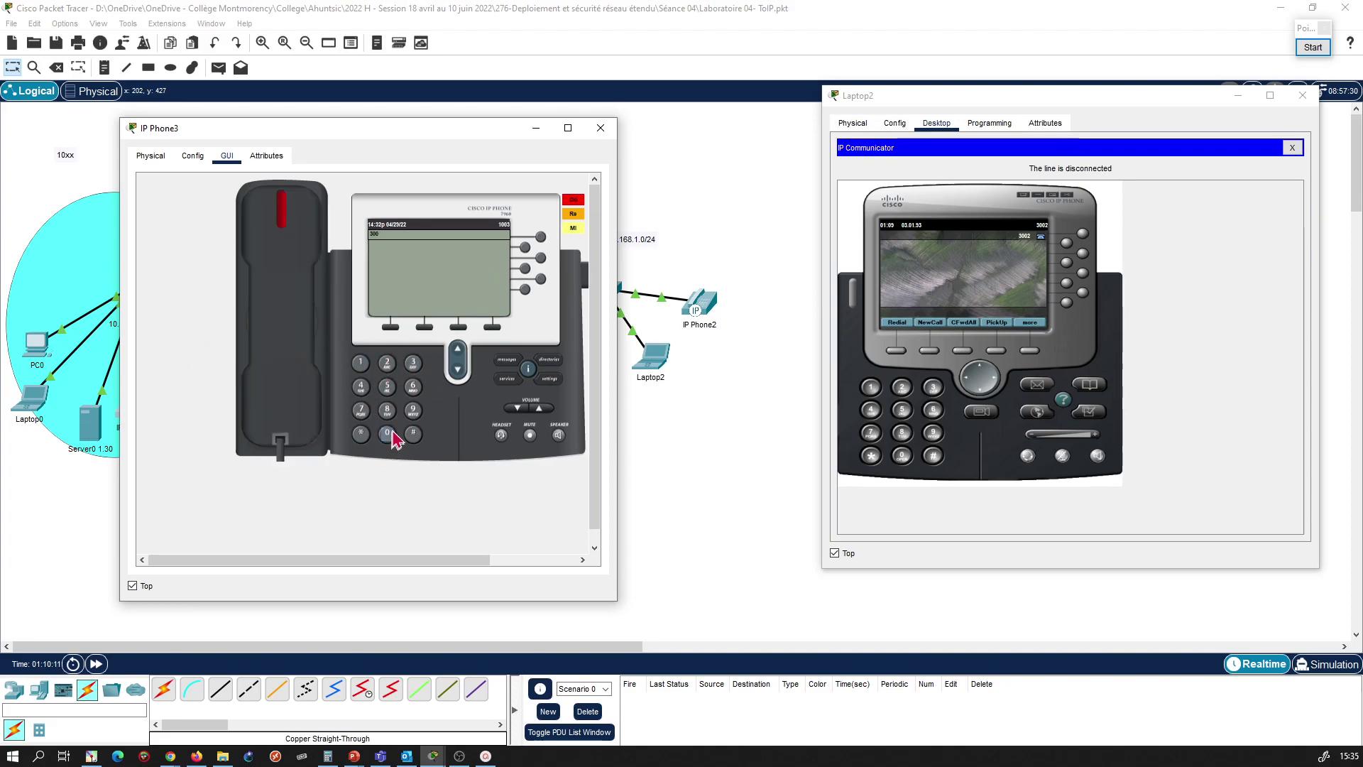
left_click(387, 363)
left_click(305, 364)
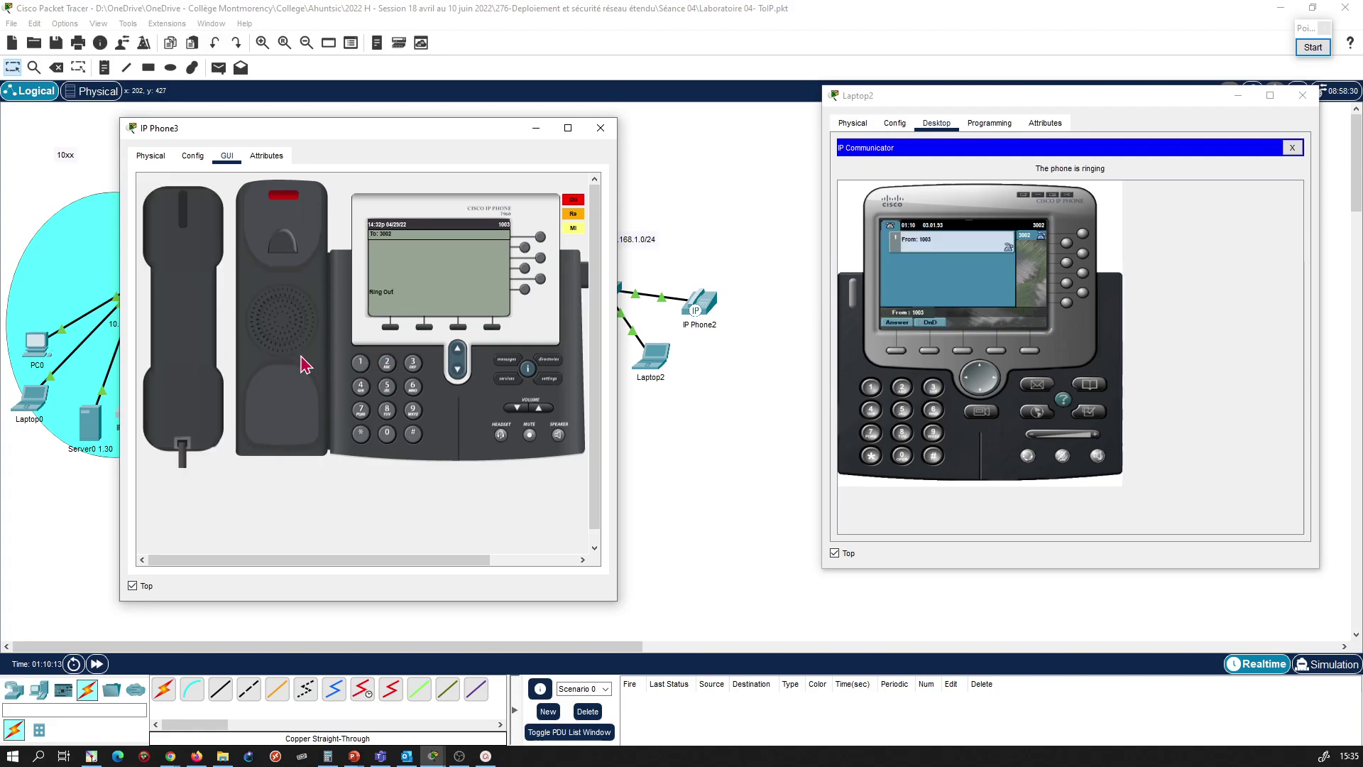
left_click(899, 323)
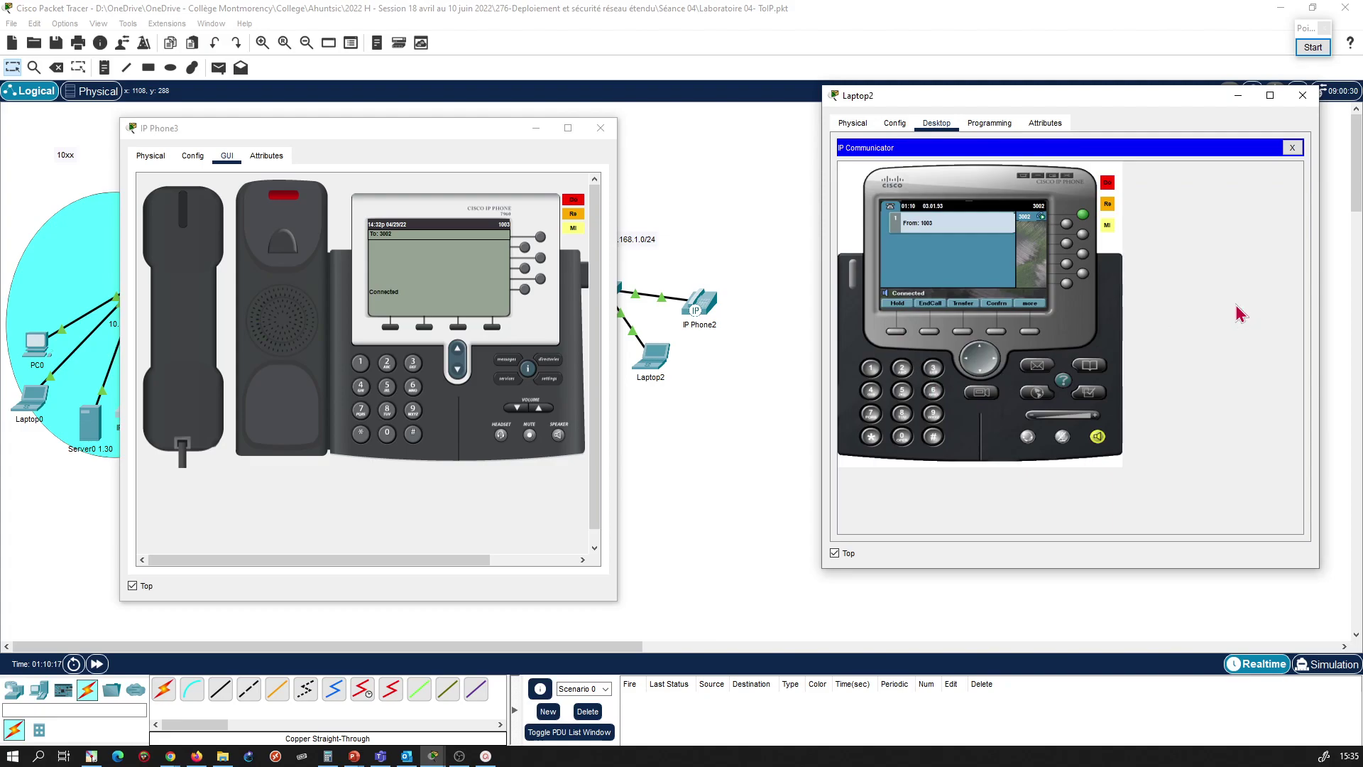
left_click(188, 389)
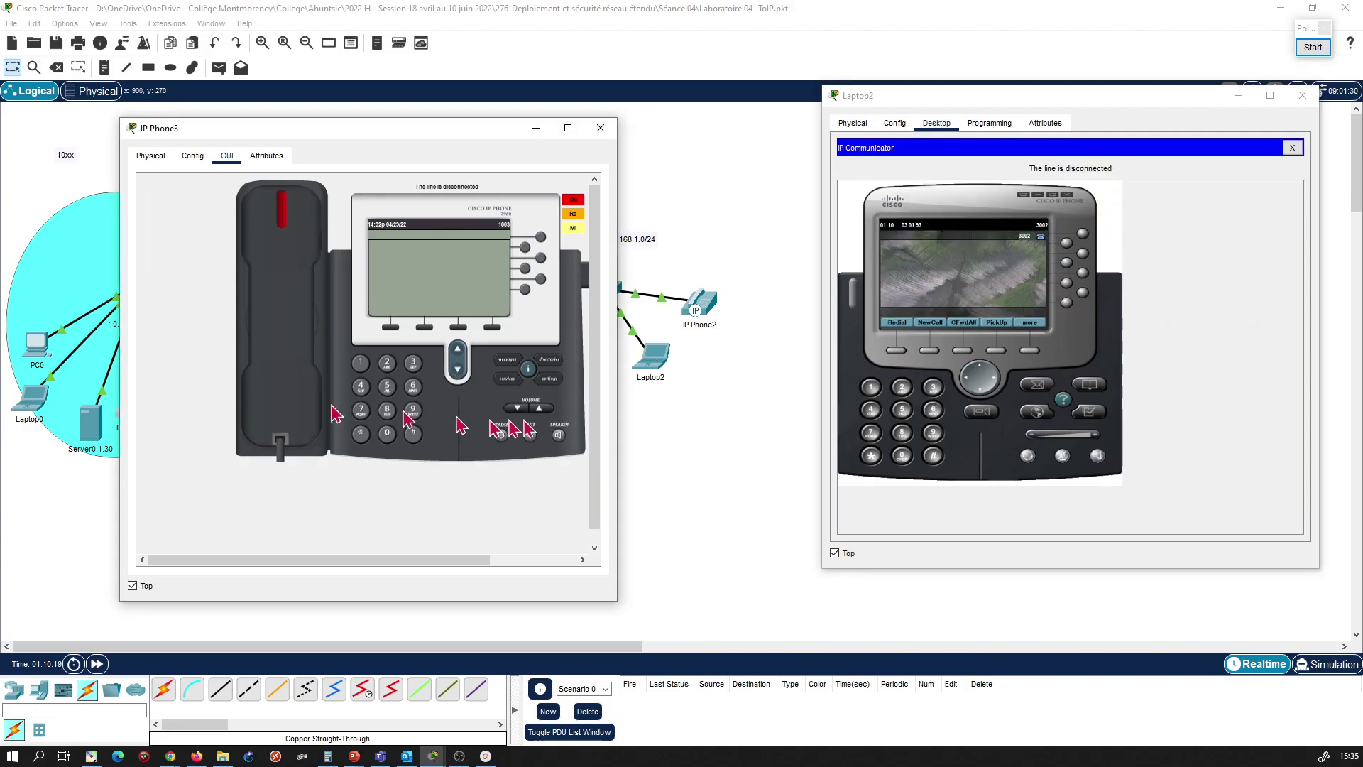
Step: Close Laptop2's IP Communicator and the Laptop2 and IP Phone3 windows
left_click(1292, 147)
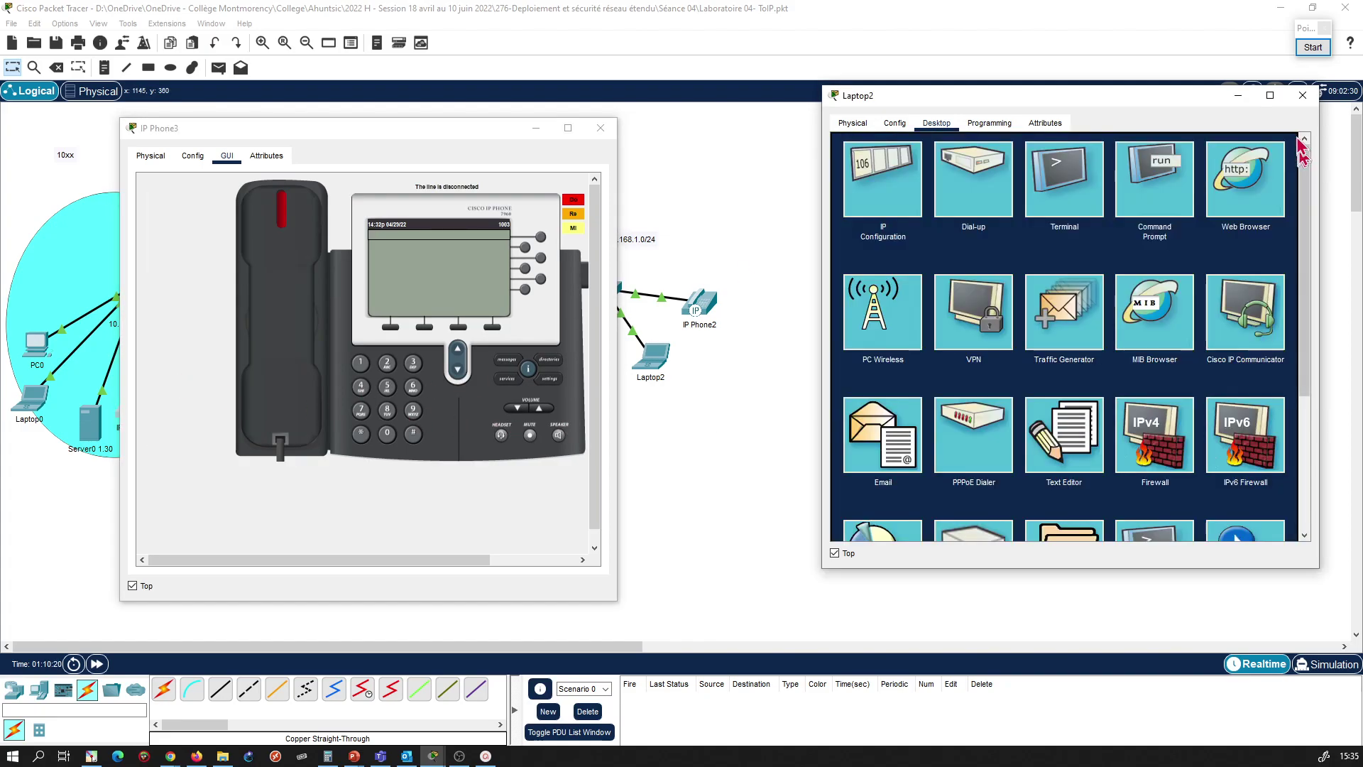
left_click(1302, 95)
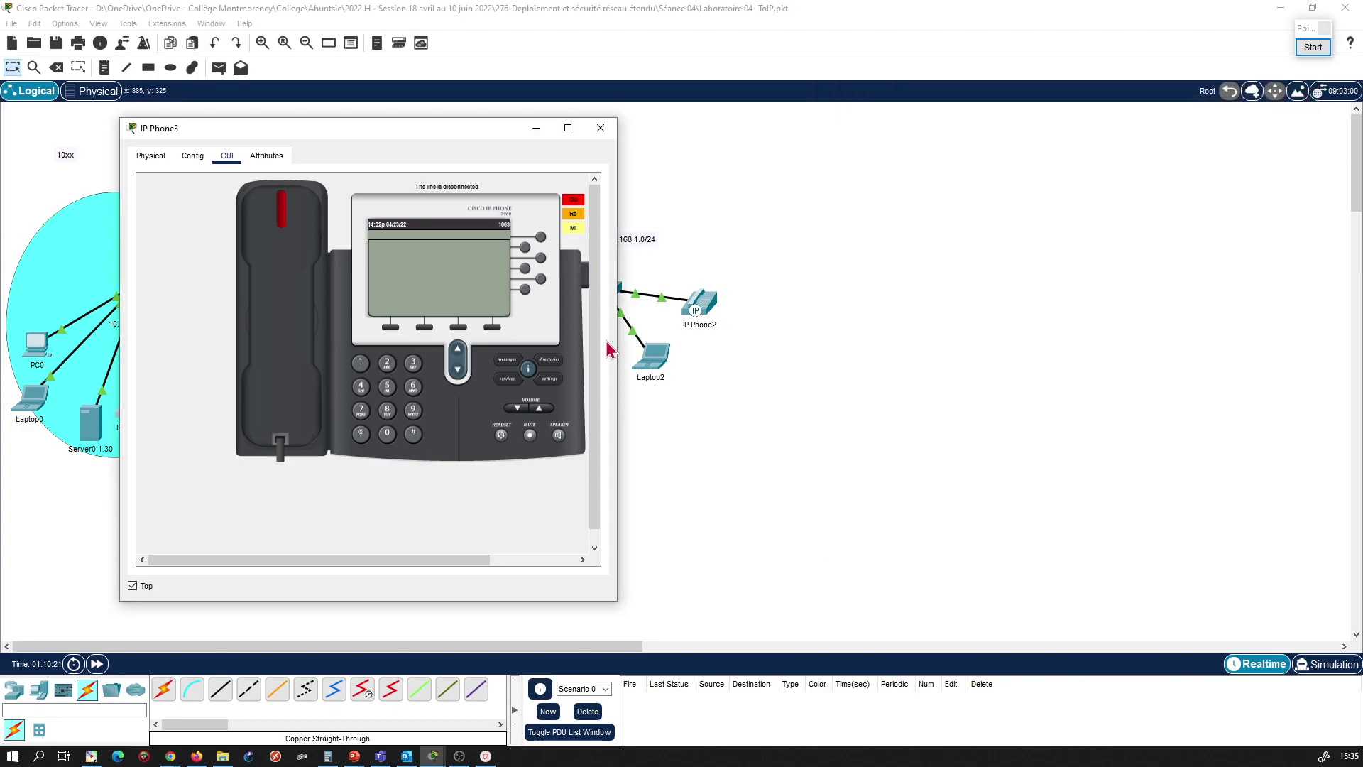
left_click(601, 128)
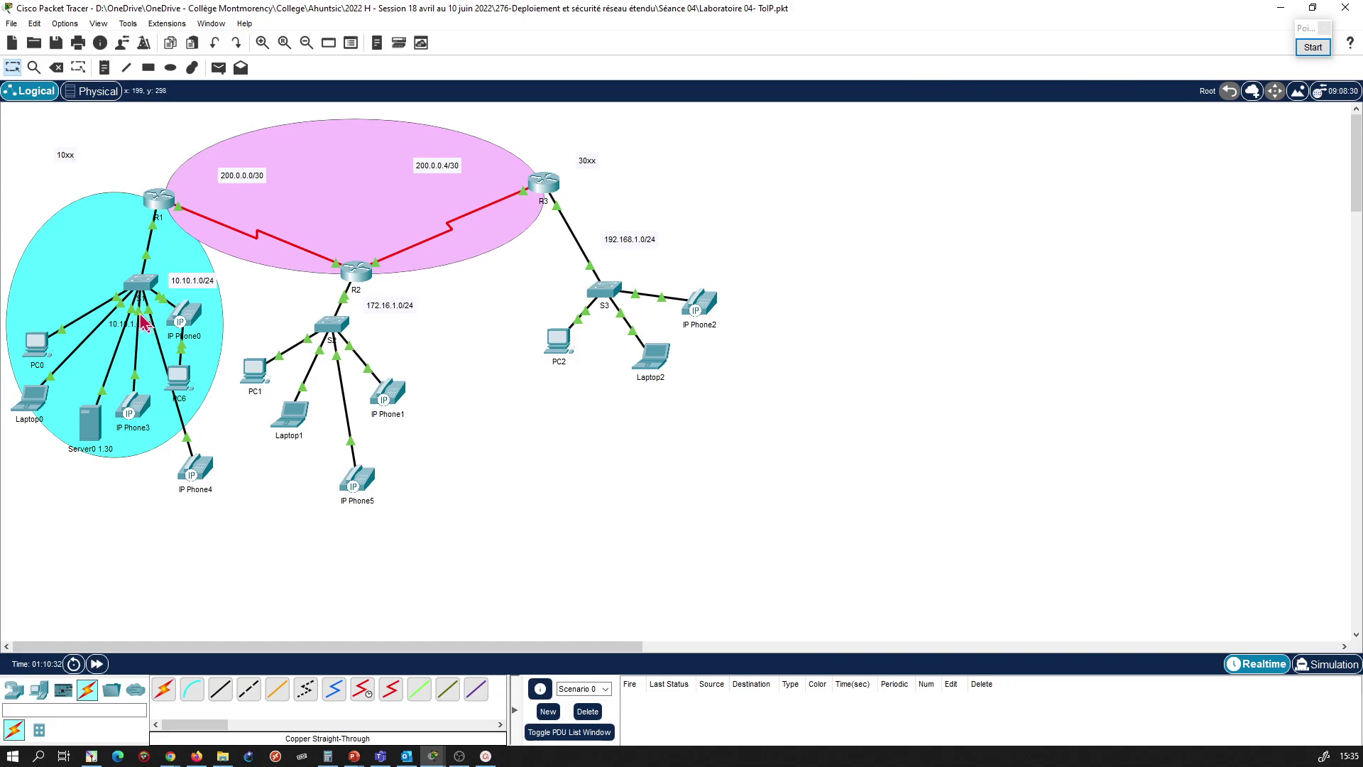
Step: Display R1's running configuration with do show run and examine the DHCP pools, including option 150 of pool LANR2
left_click(156, 202)
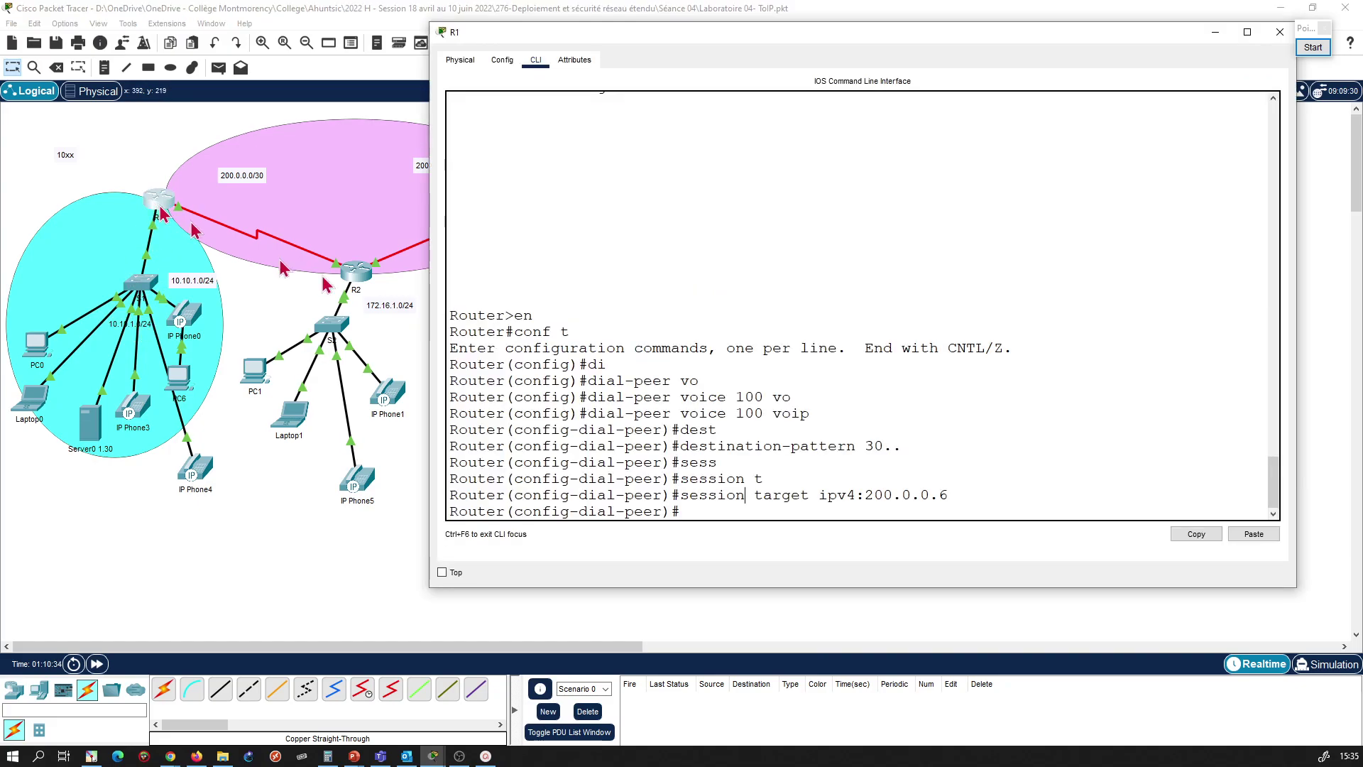
key("Return")
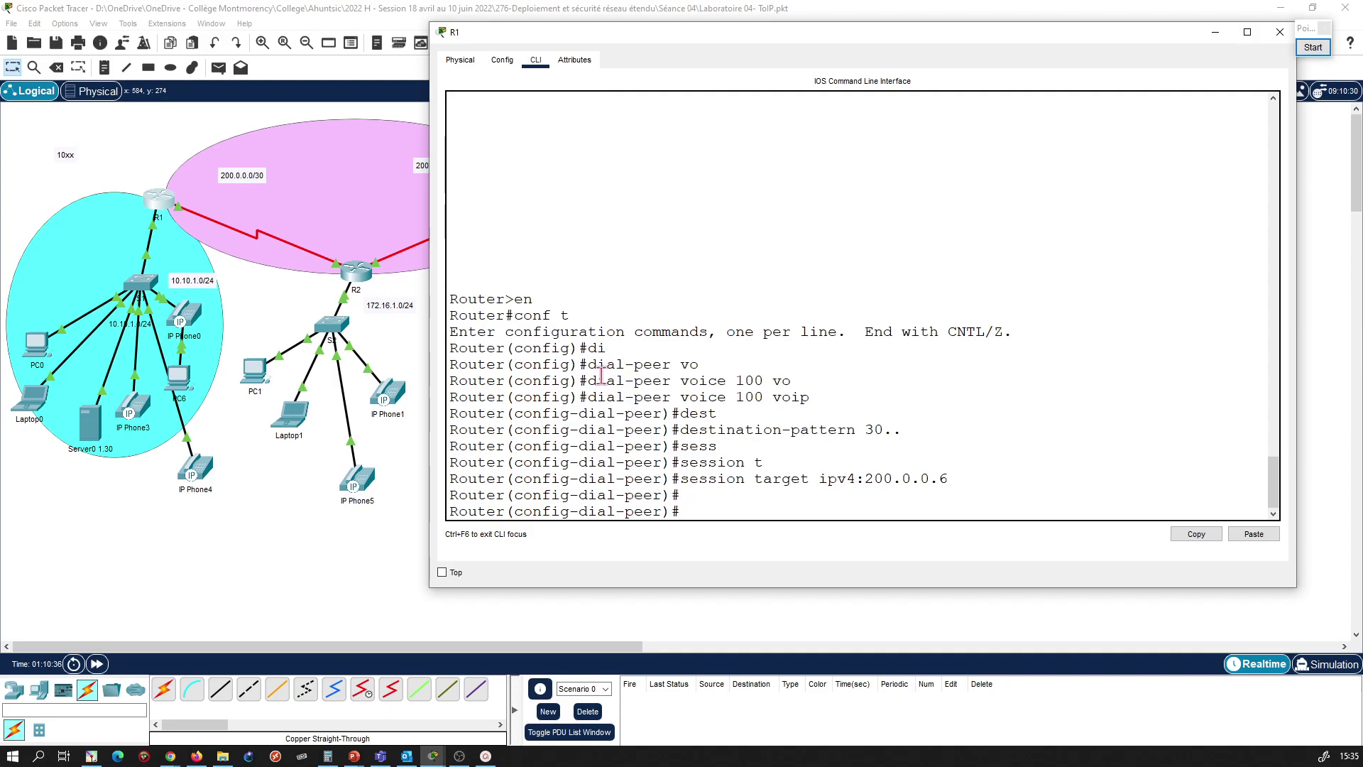
type("do show run")
key("Return")
key("space")
scroll(599, 376, "up", 3)
left_click_drag(540, 234, 652, 283)
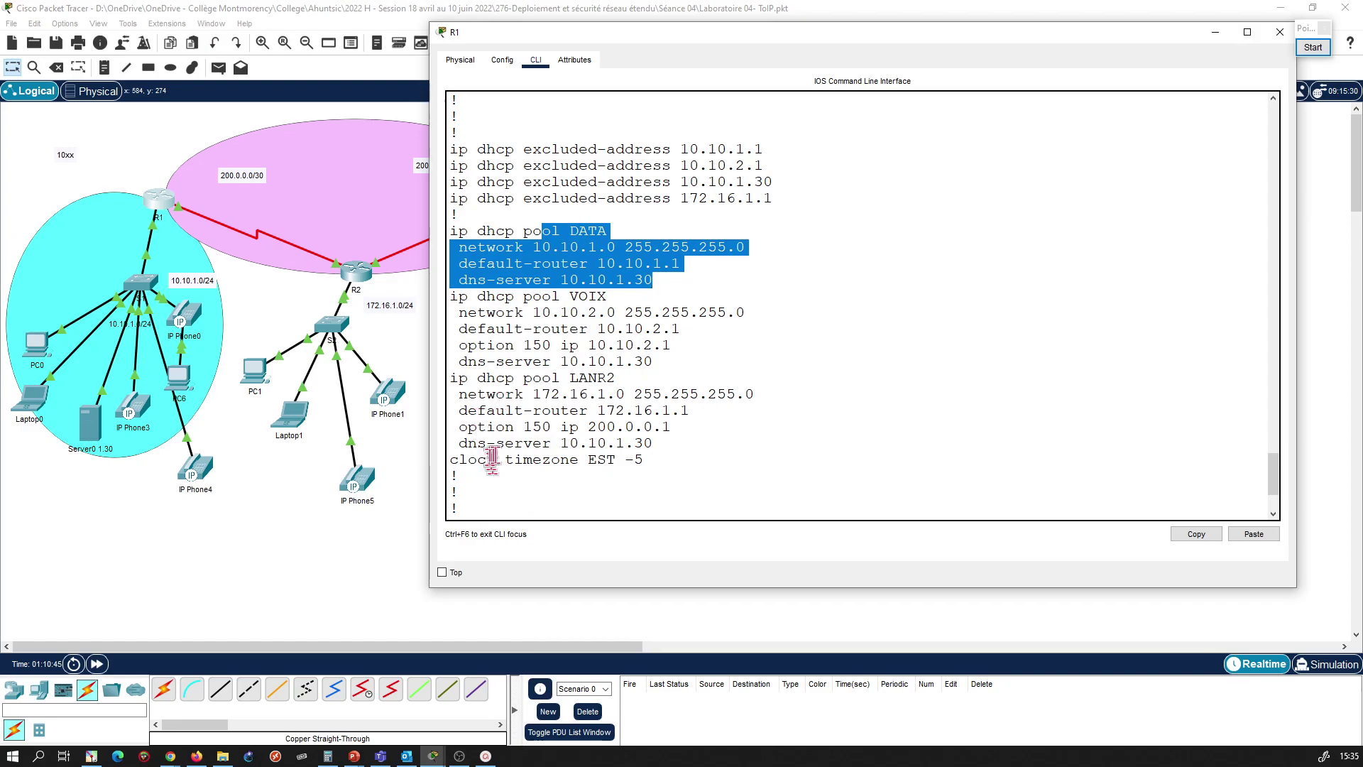
left_click_drag(458, 427, 686, 427)
left_click(686, 427)
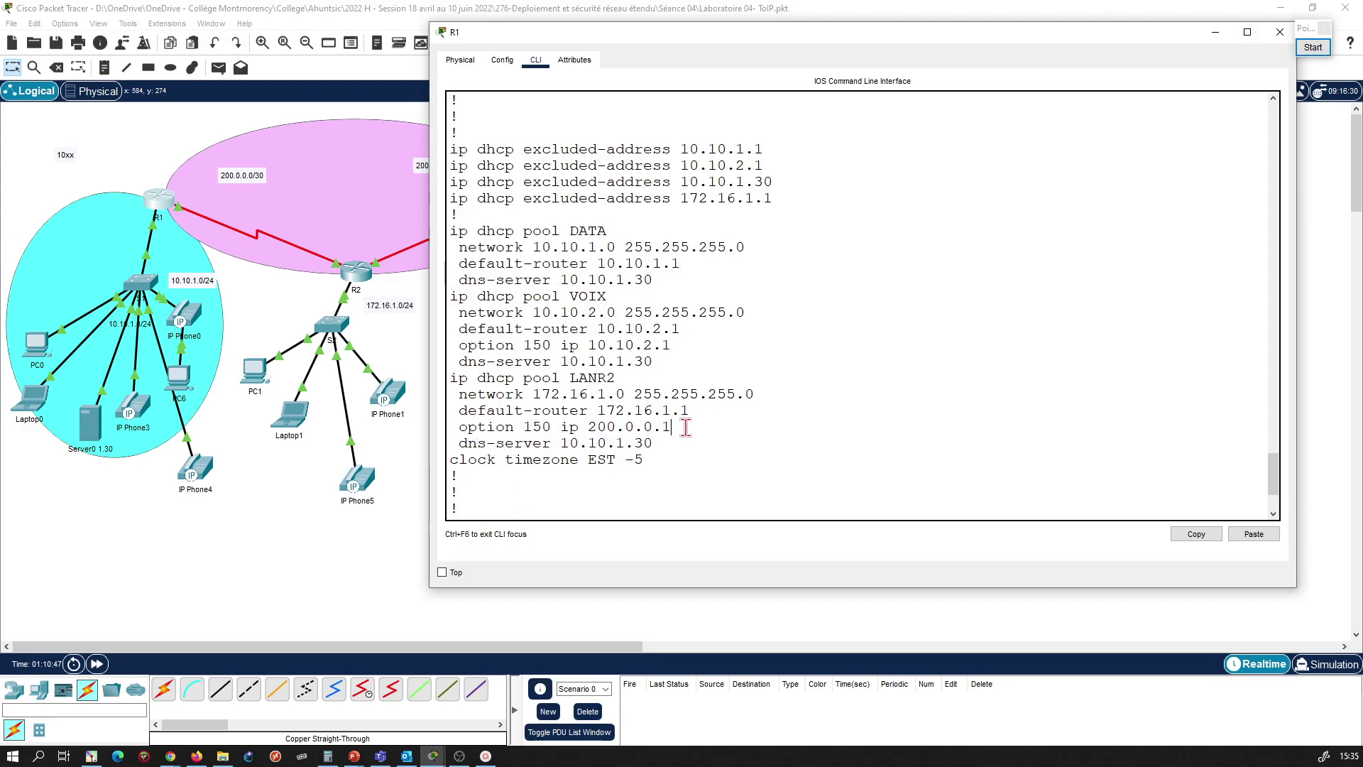
left_click(298, 571)
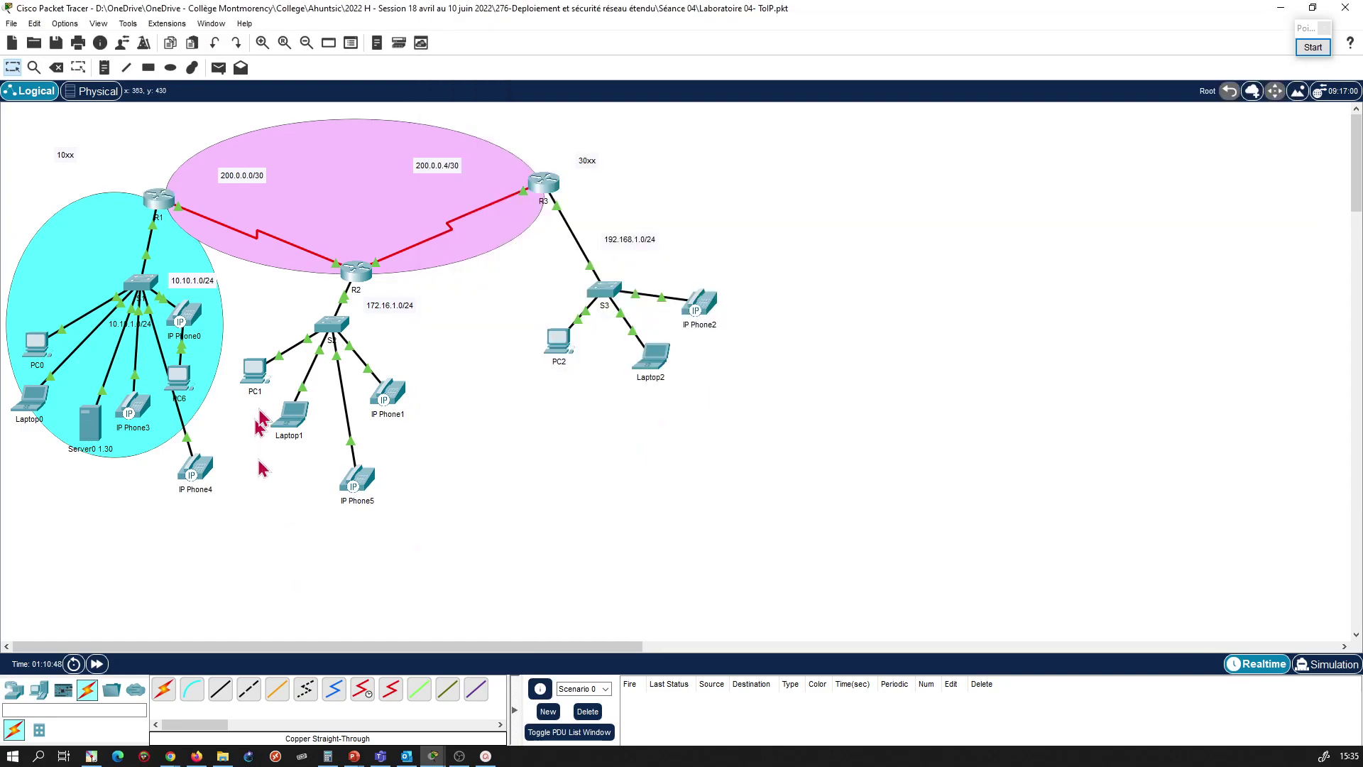
Step: Check the desktop applications on Laptop0, including Cisco IP Communicator, and the handset view of IP Phone3
left_click(32, 409)
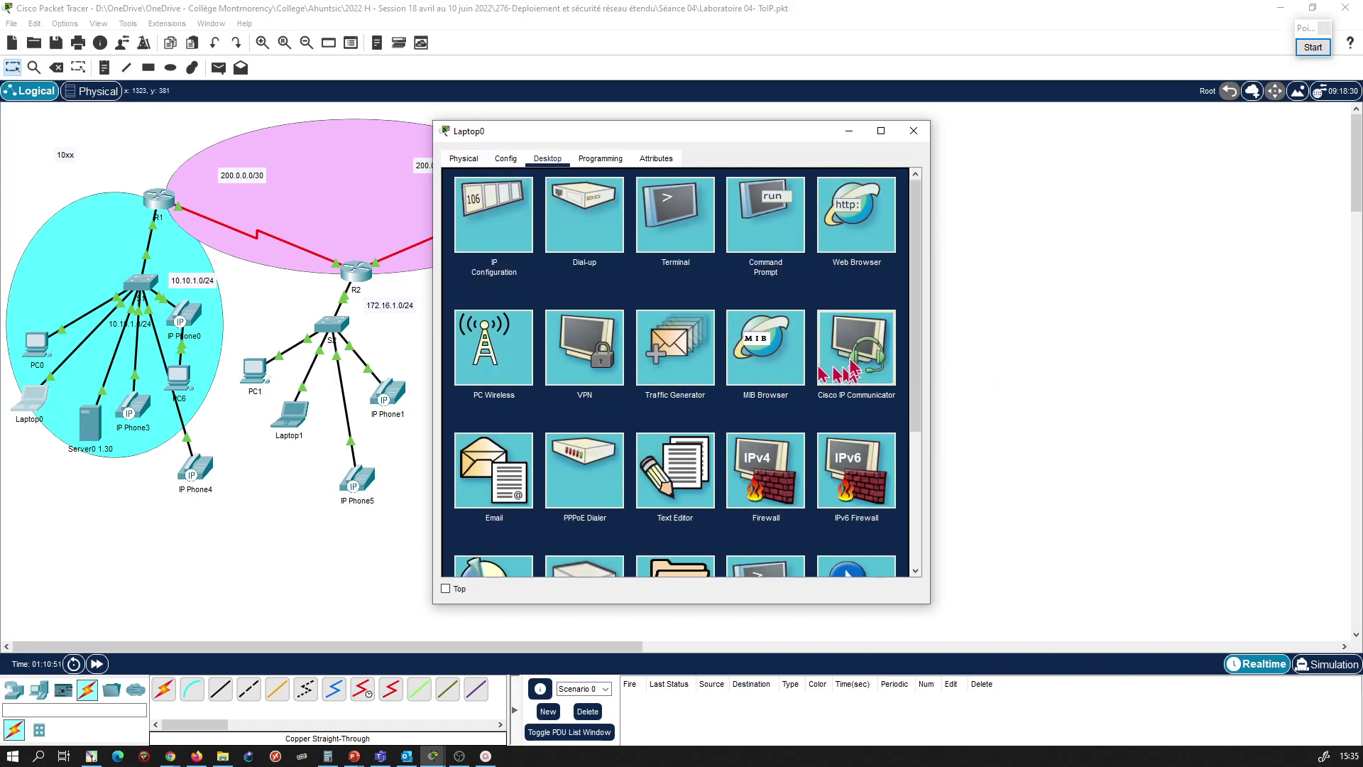
left_click(822, 372)
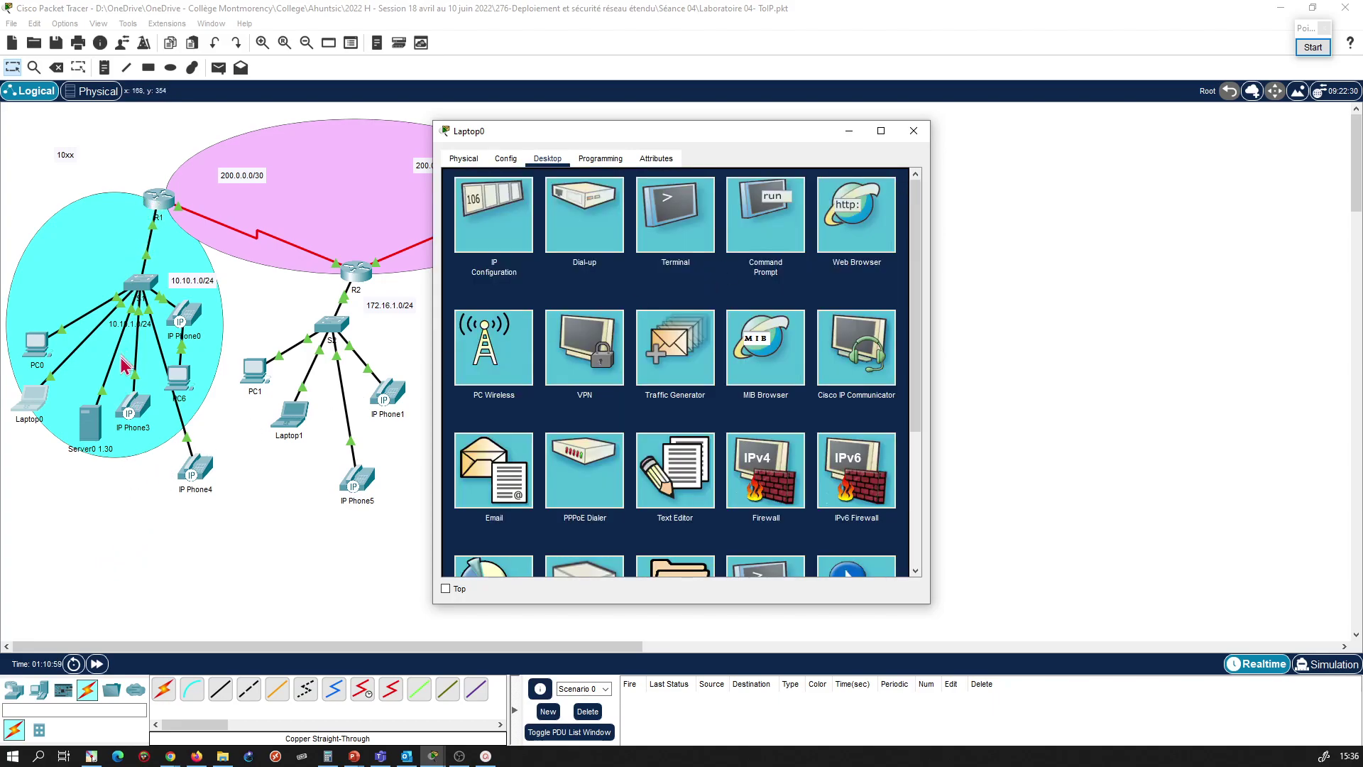
left_click(133, 408)
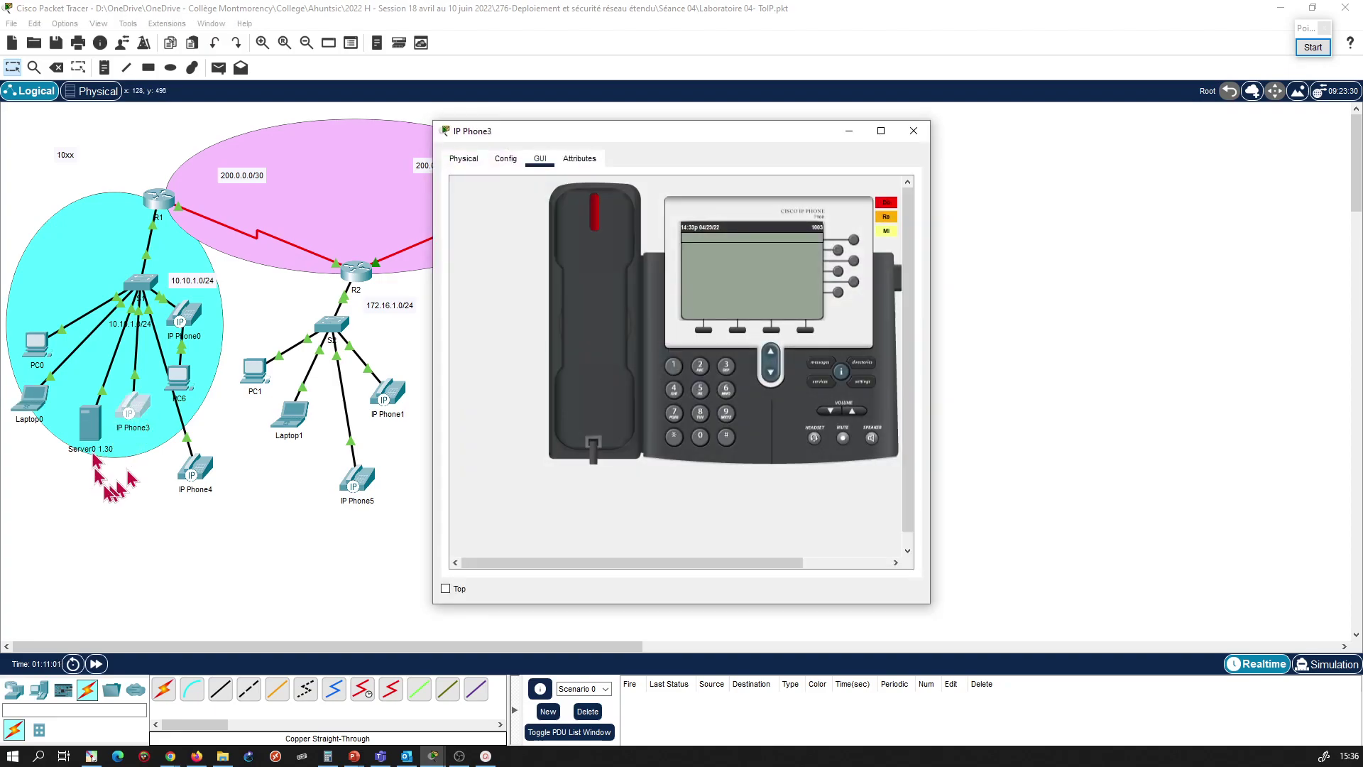
Step: Open Cisco IP Communicator on Server0 1.30 and bring up its network preferences
left_click(90, 426)
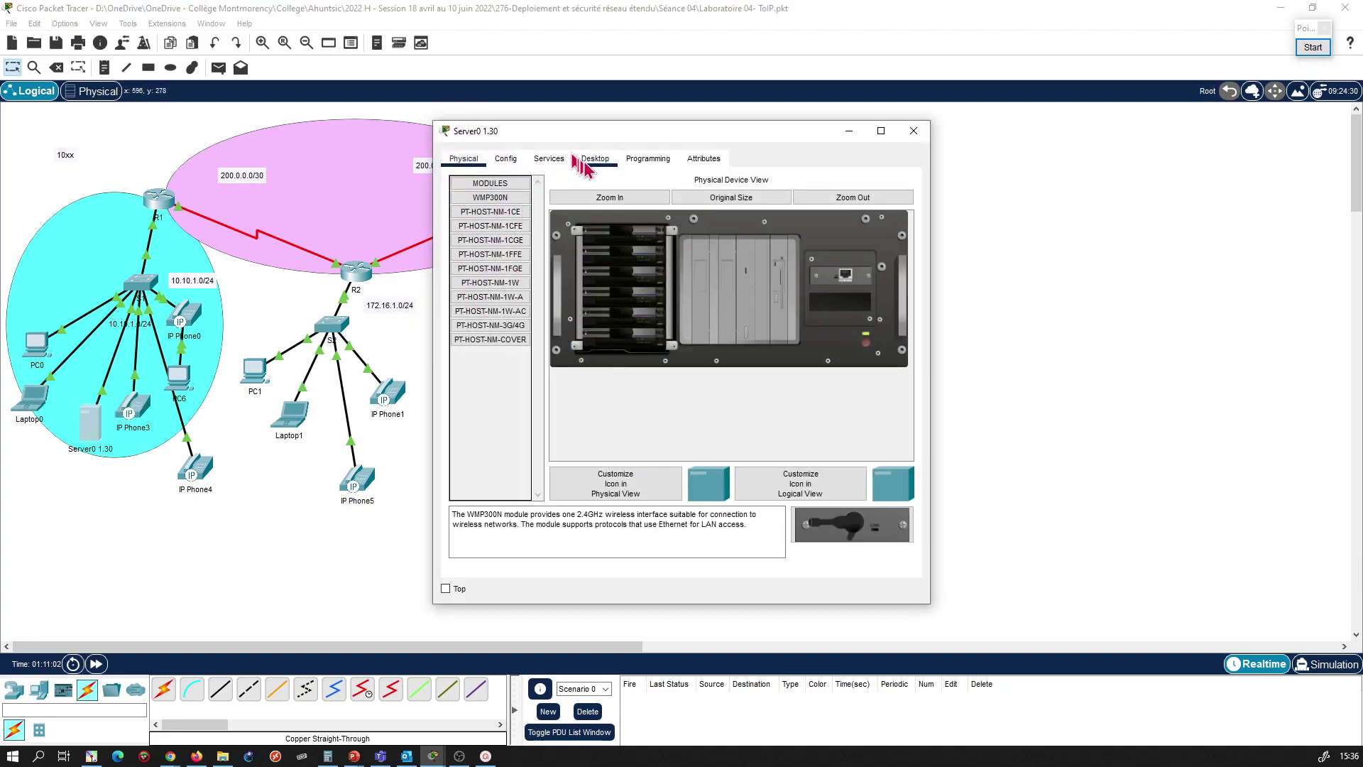
left_click(594, 159)
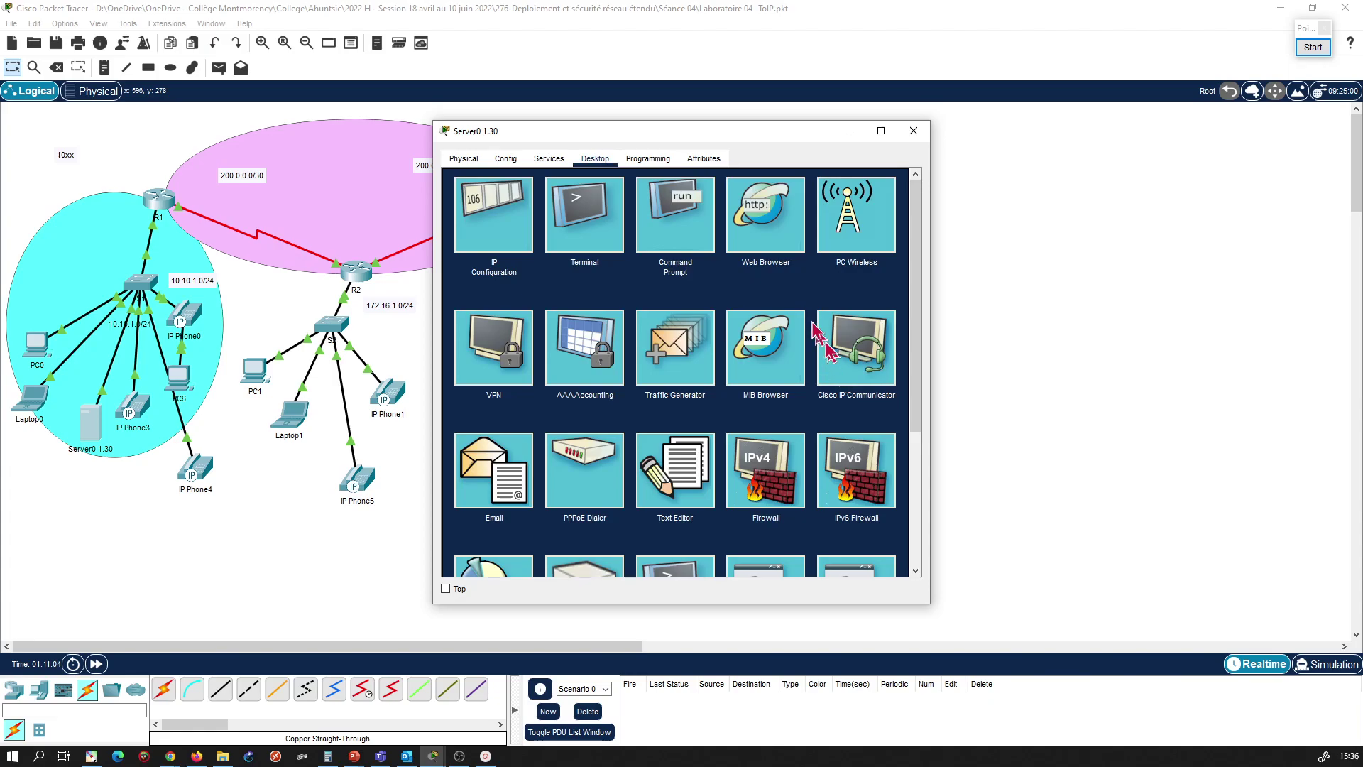
left_click(855, 353)
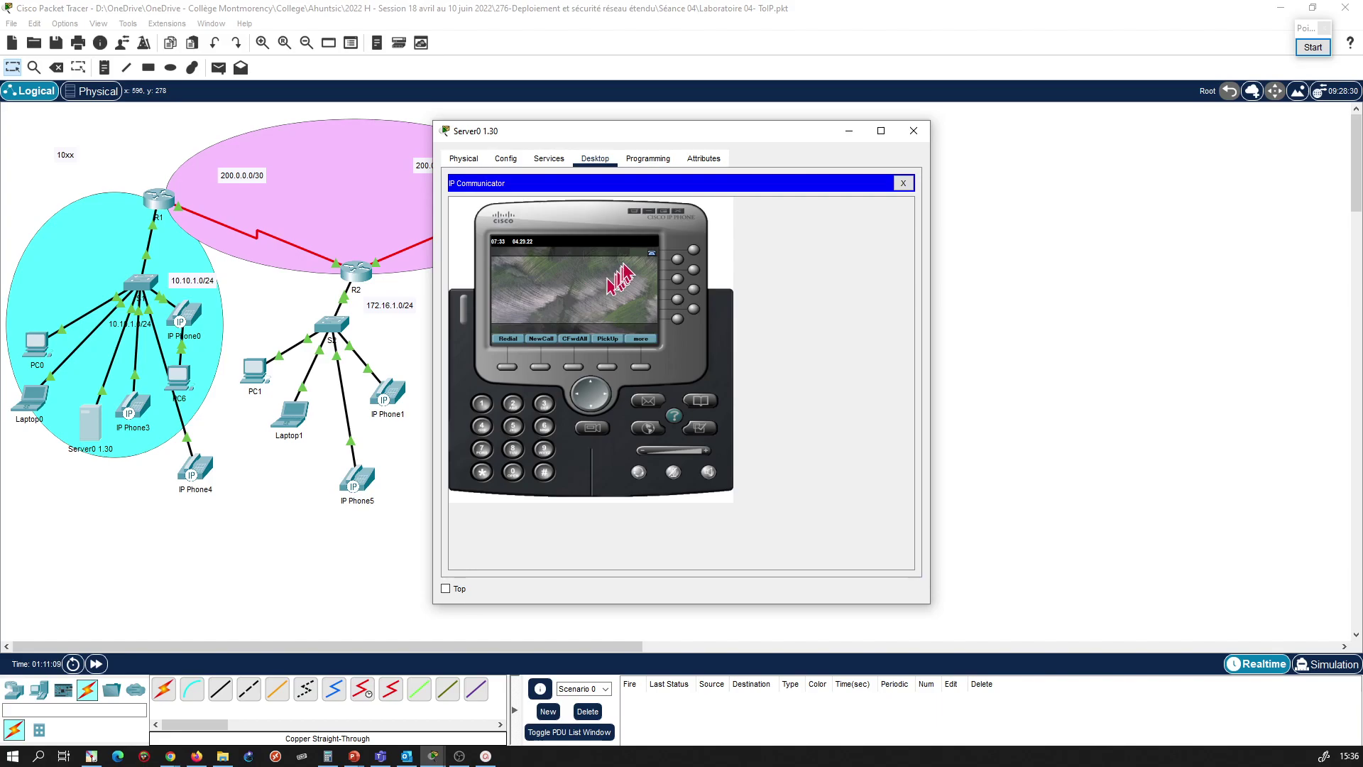
left_click(636, 216)
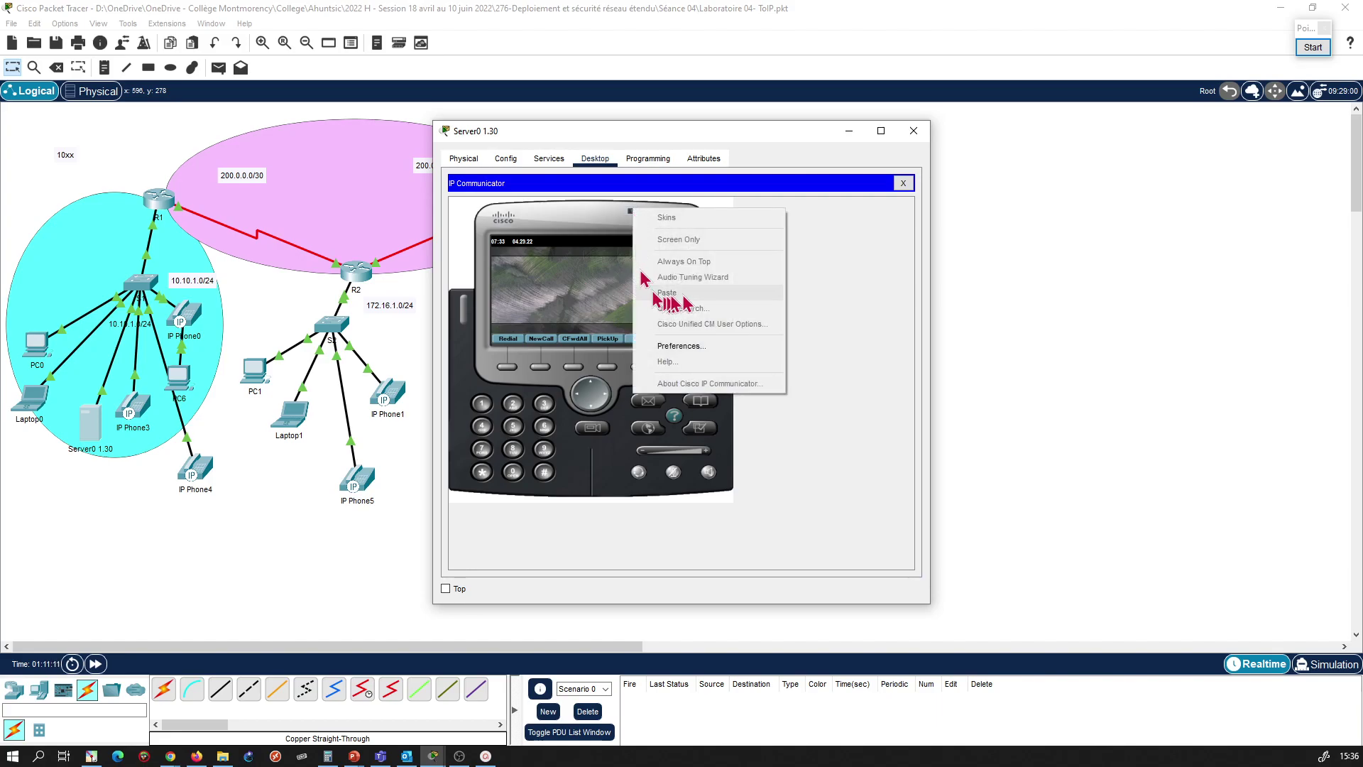
left_click(721, 326)
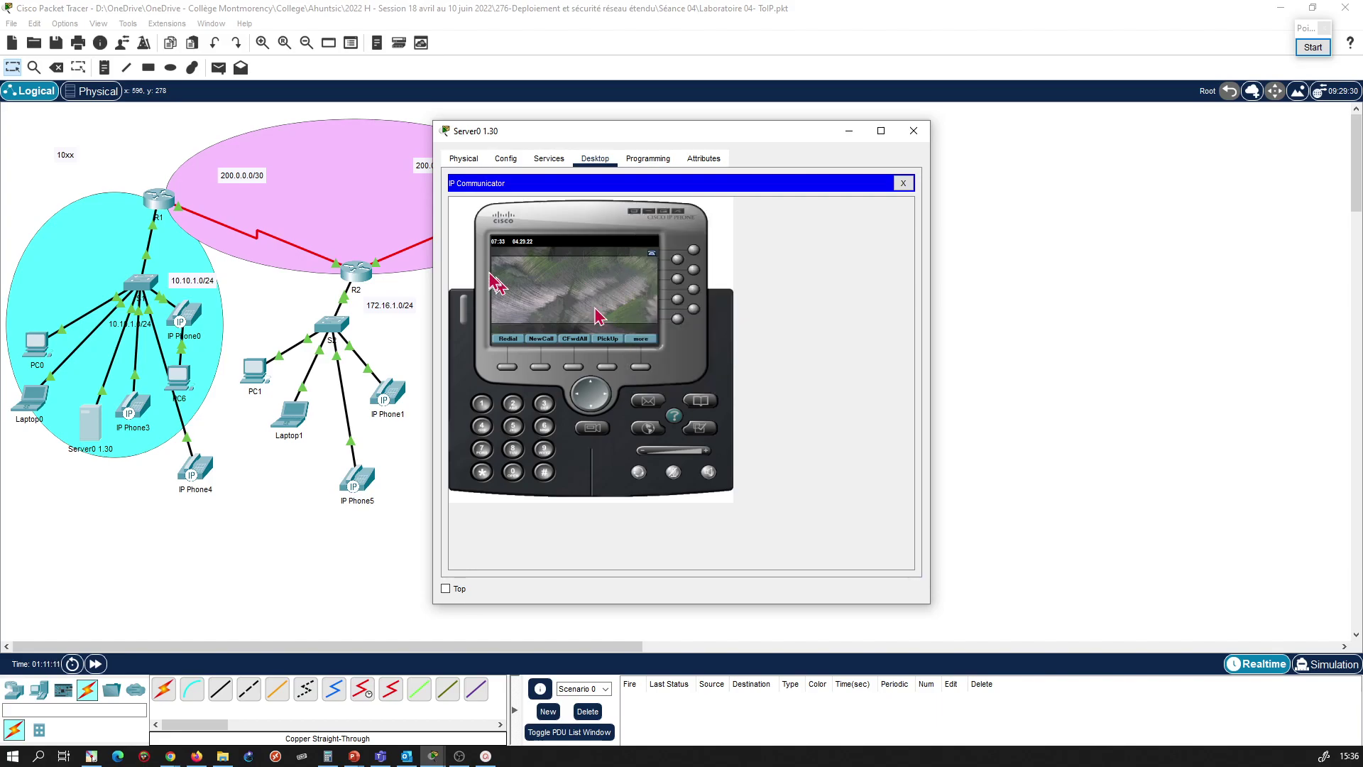
left_click(640, 215)
left_click(706, 342)
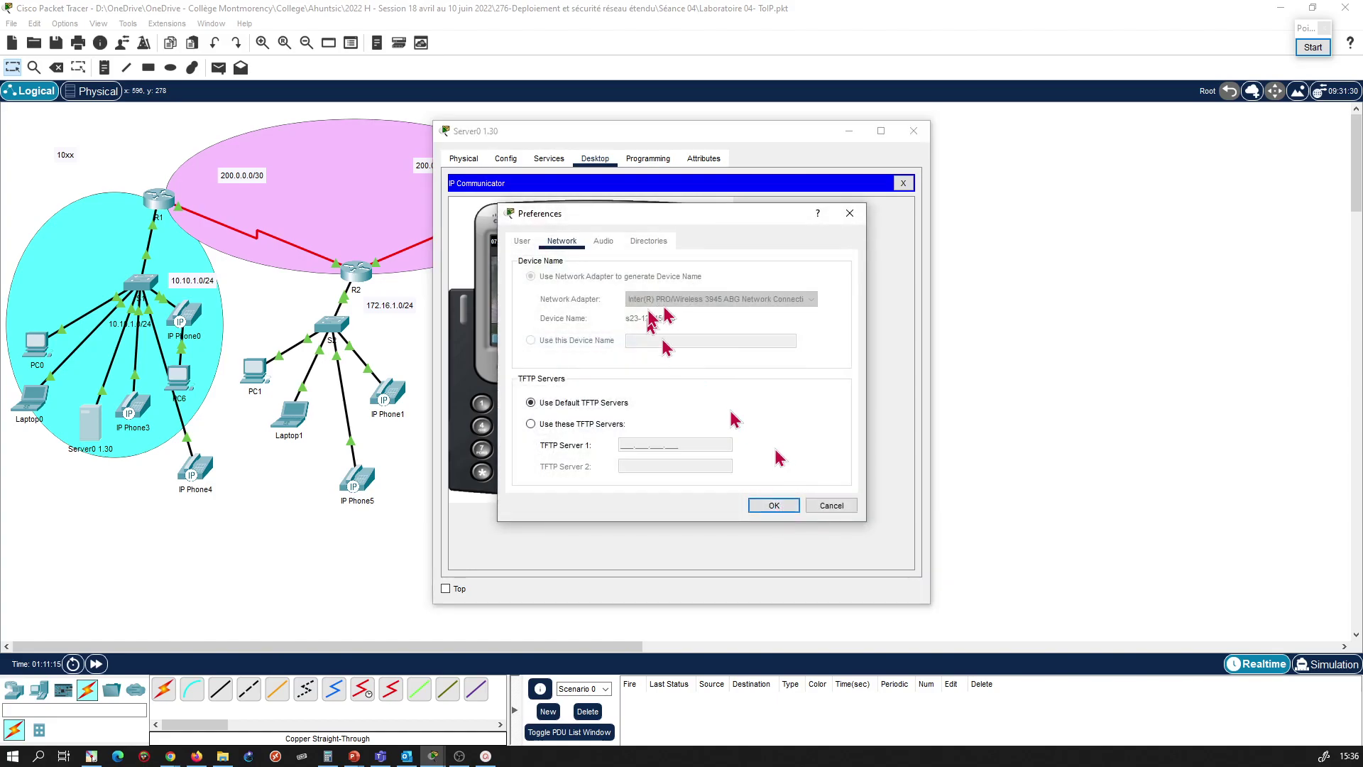
Step: Assign a custom TFTP Server 1 address in the 10.10.1.0/24 network to Server0's IP Communicator, then close the communicator and Server0's window
left_click_drag(660, 213, 852, 220)
left_click(767, 432)
left_click(824, 450)
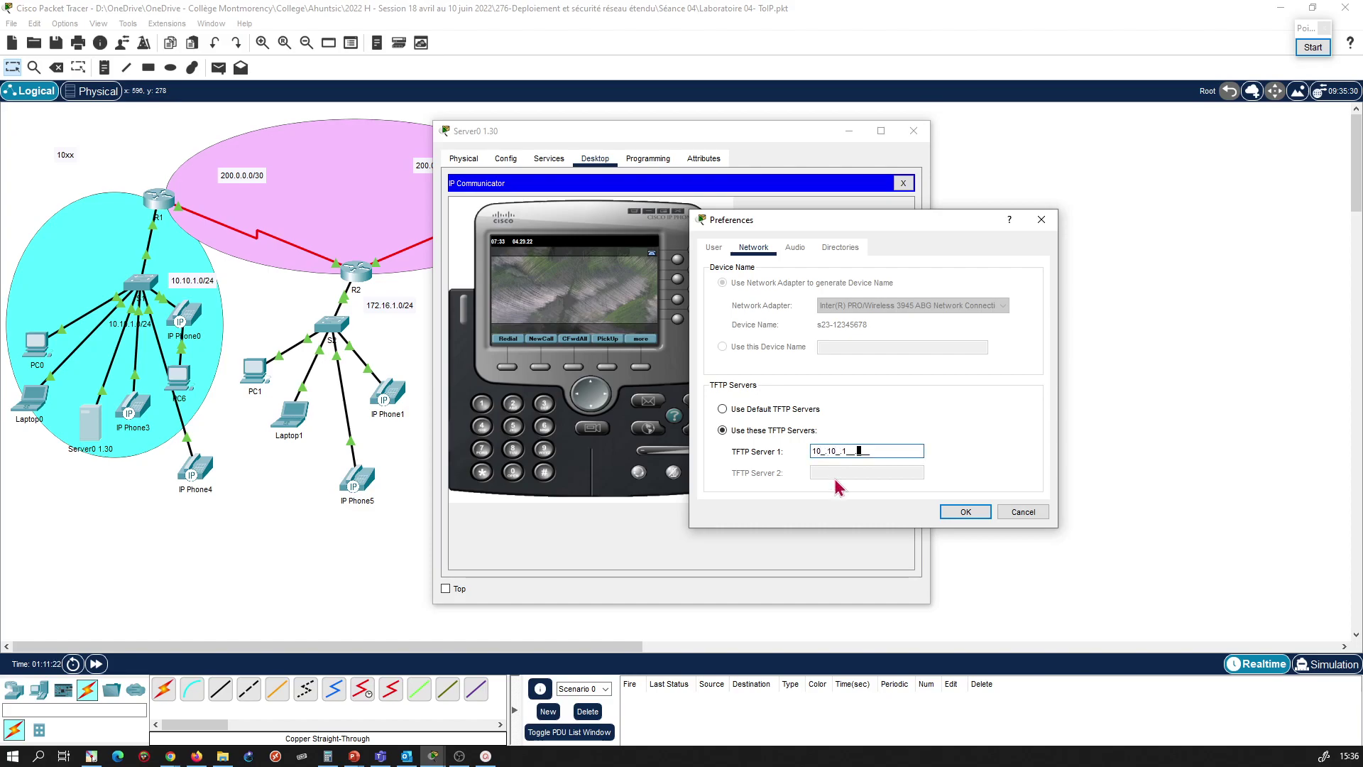
left_click(966, 512)
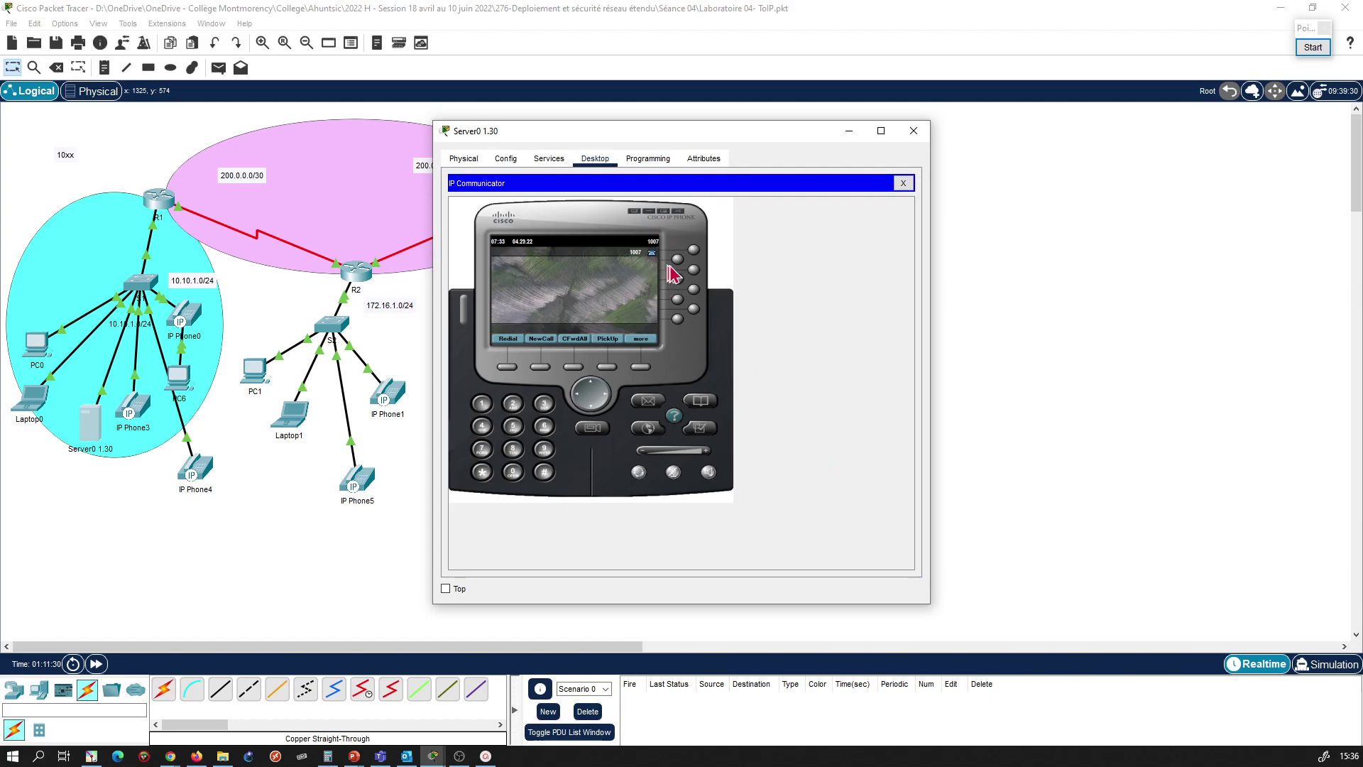
left_click(903, 184)
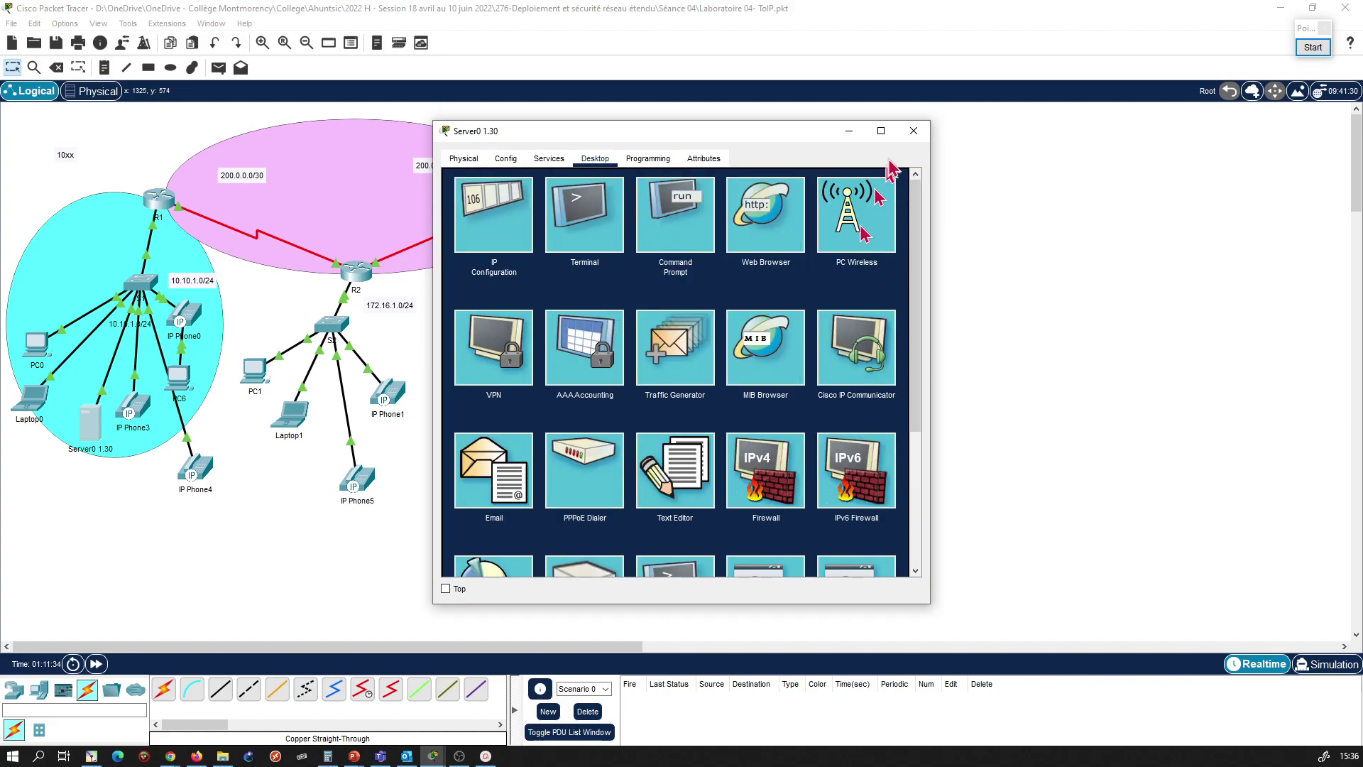
left_click(913, 139)
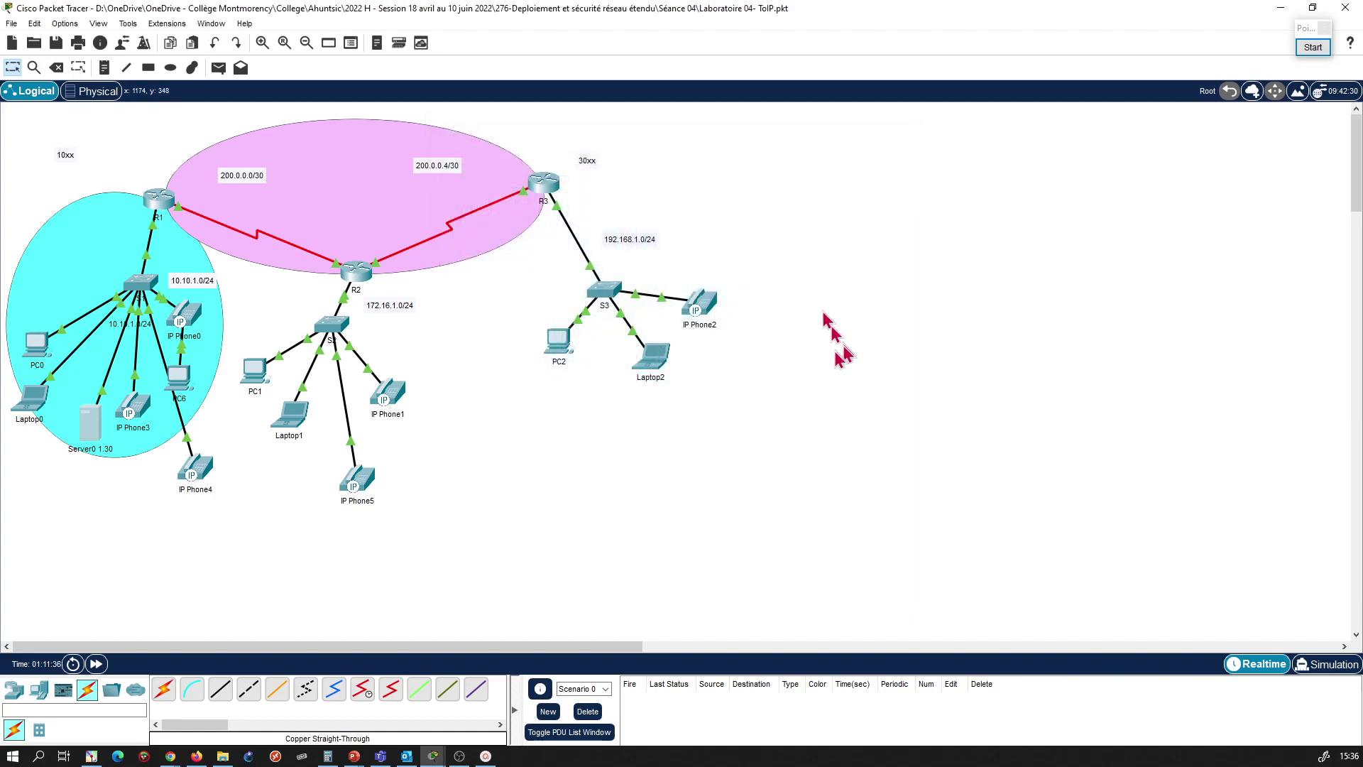